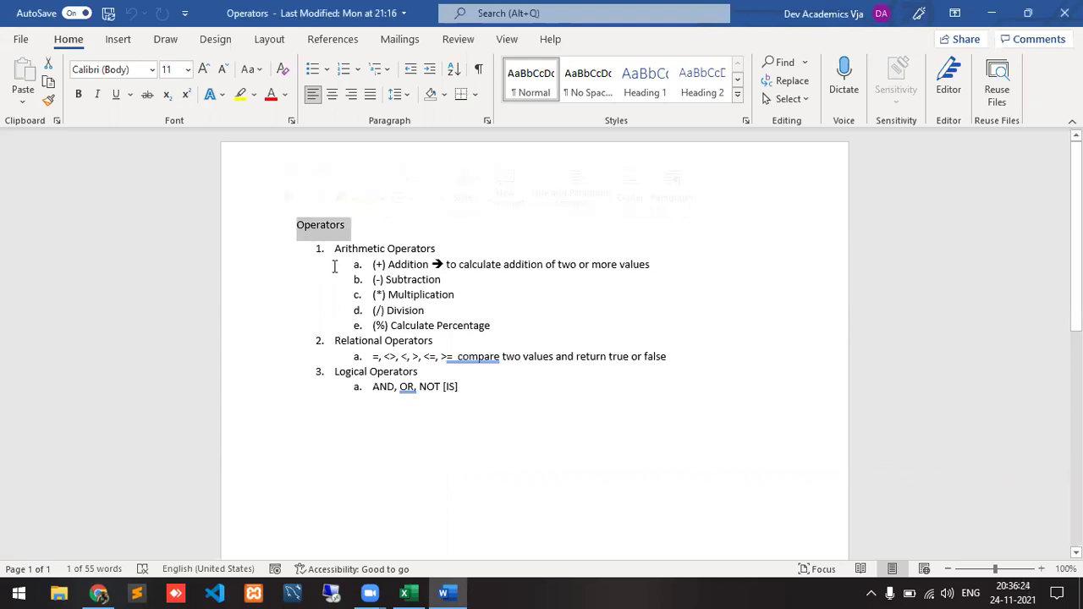
- Highlight the Addition line and the relational operators line in the Operators notes for review
left_click(280, 268)
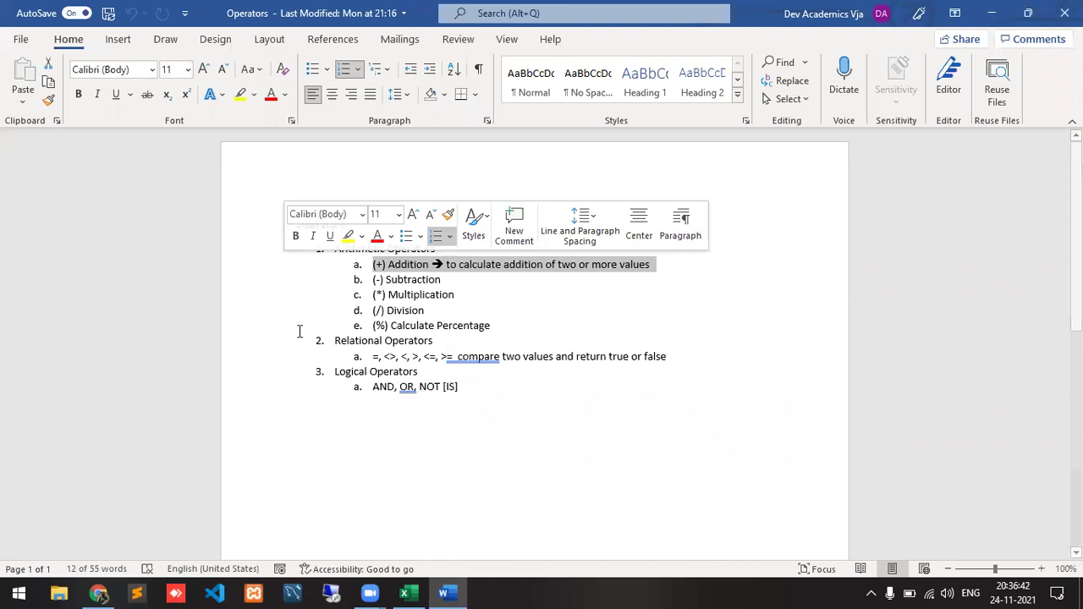
left_click(259, 360)
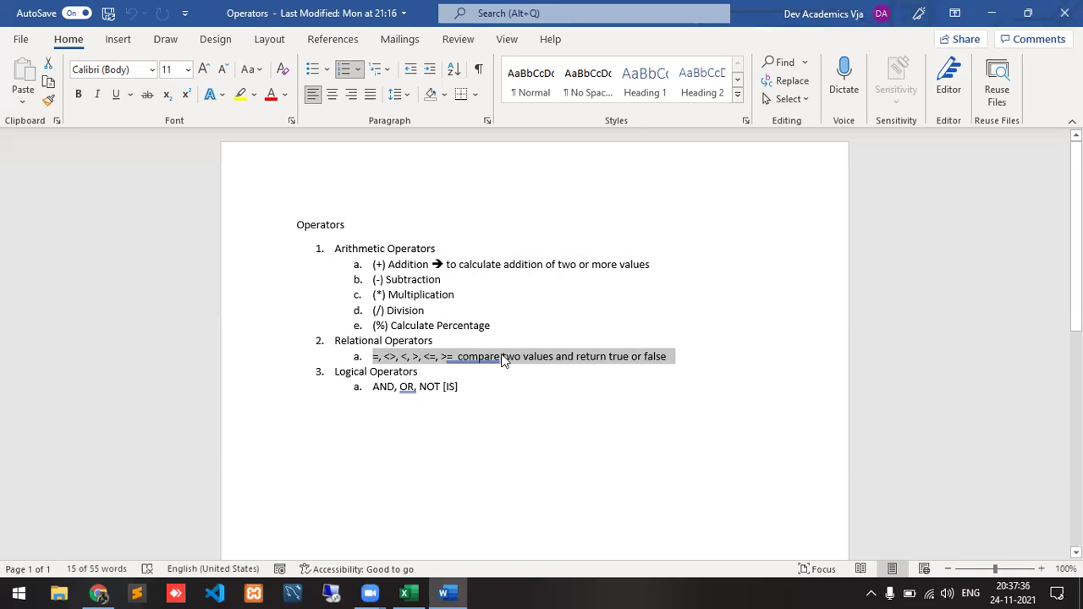
- Switch to the Excel workbook and enter the heading "= Operater" as text in cell B1
left_click(420, 592)
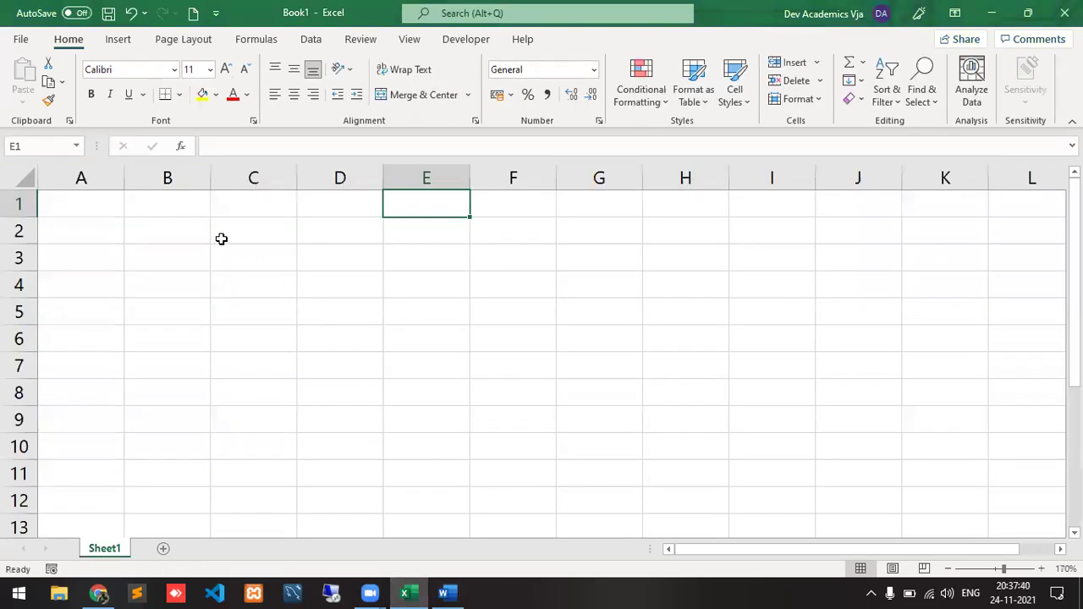
left_click(227, 210)
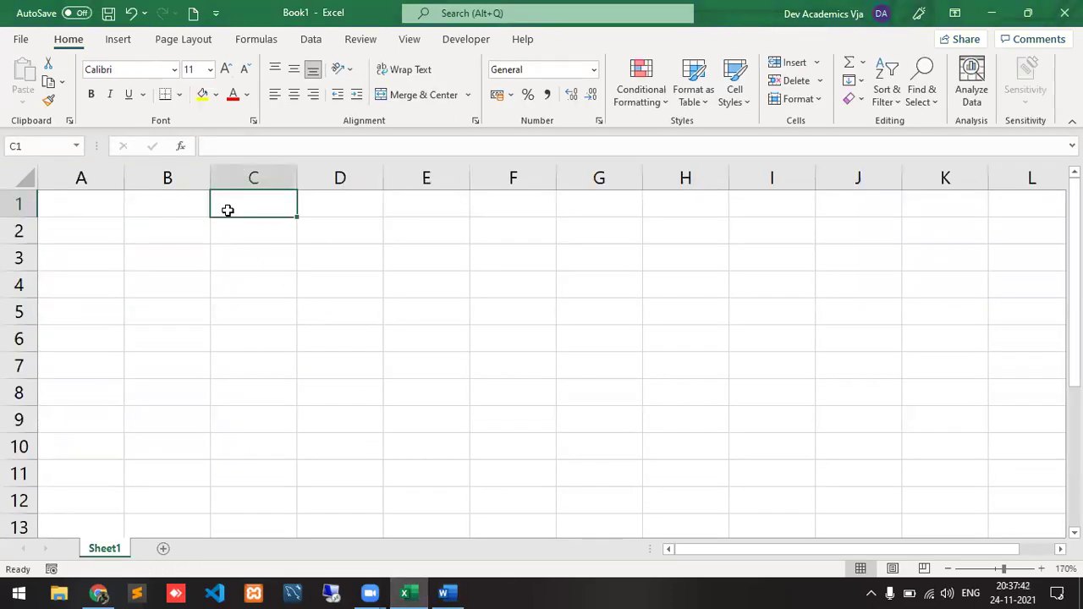
key("Left")
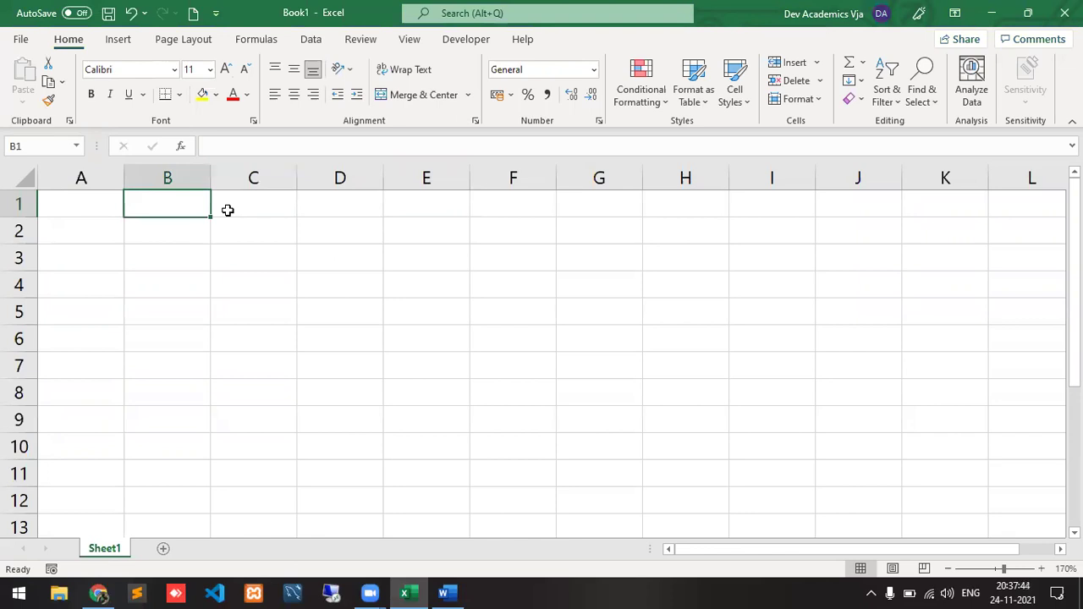
type("=")
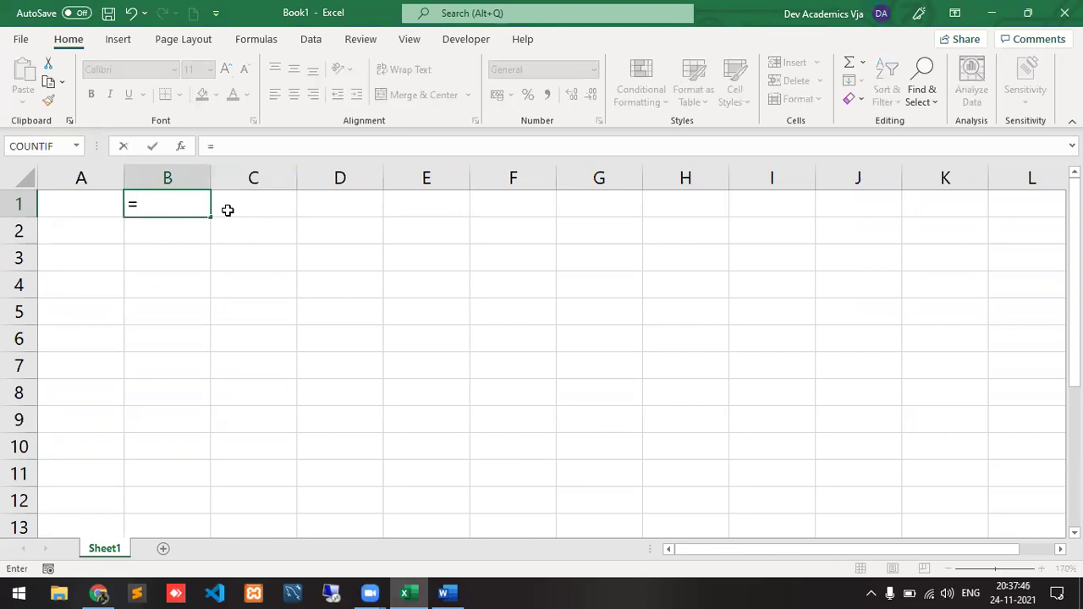
key("BackSpace")
type("'=")
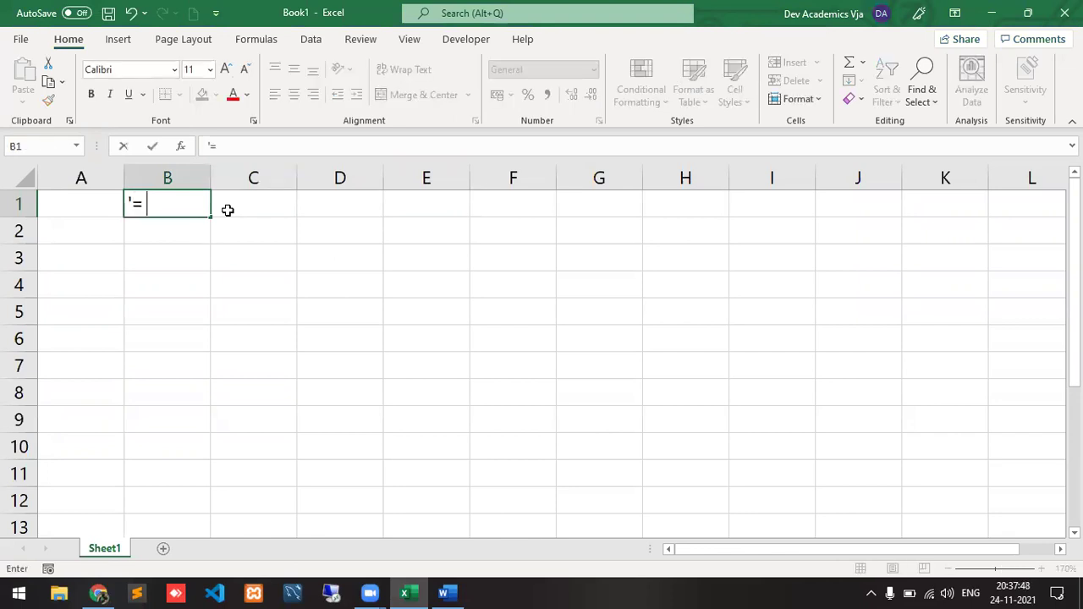
type(" Op erater")
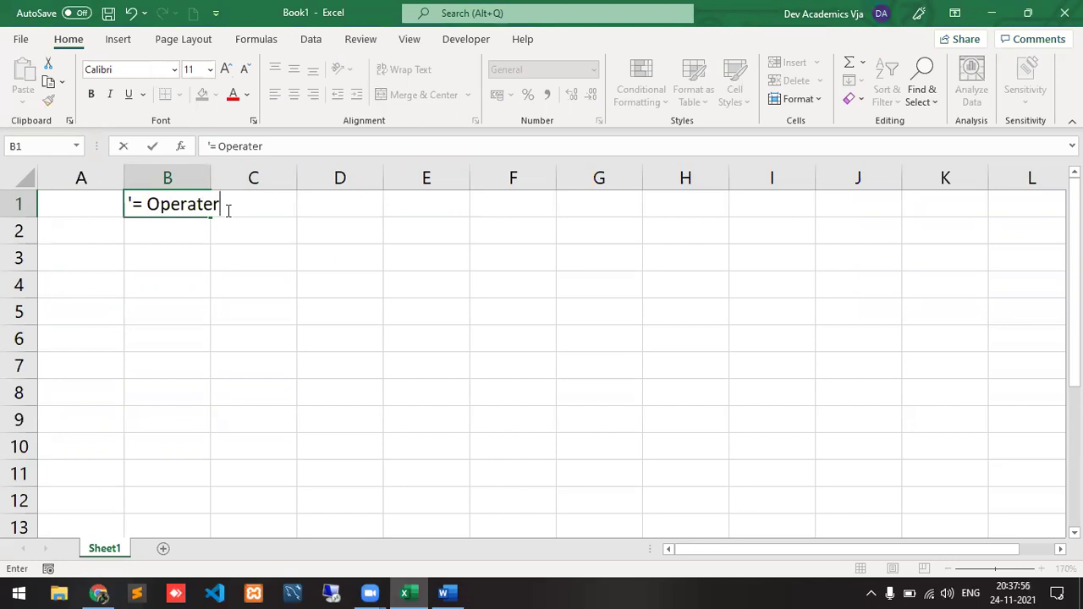
key("Return")
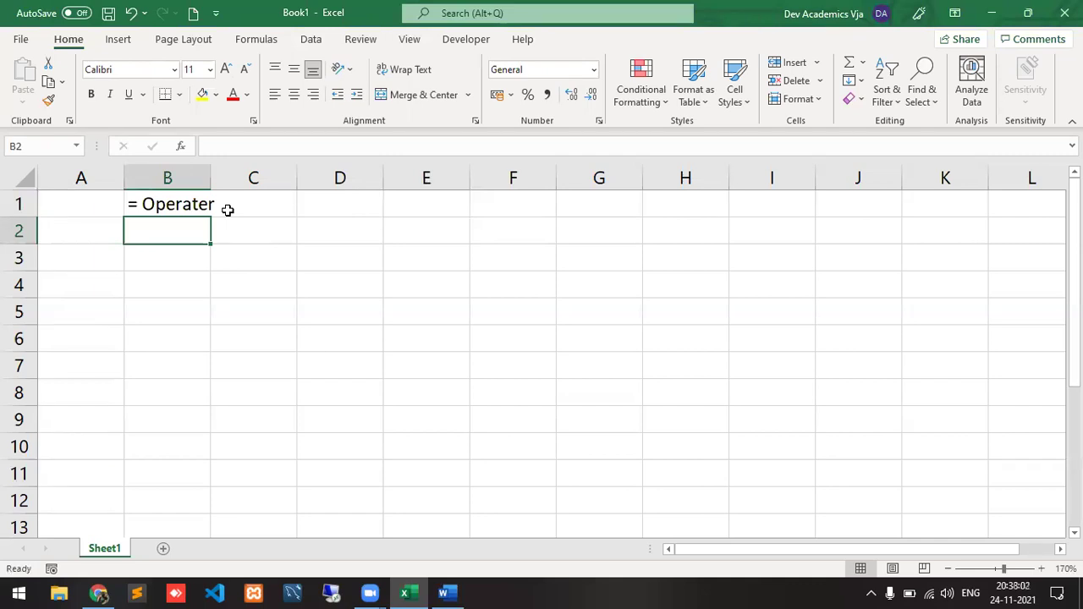
- Enter the comparison expressions 10=5, 5=10 and 10=10 as text in cells B2 to B4
type("10")
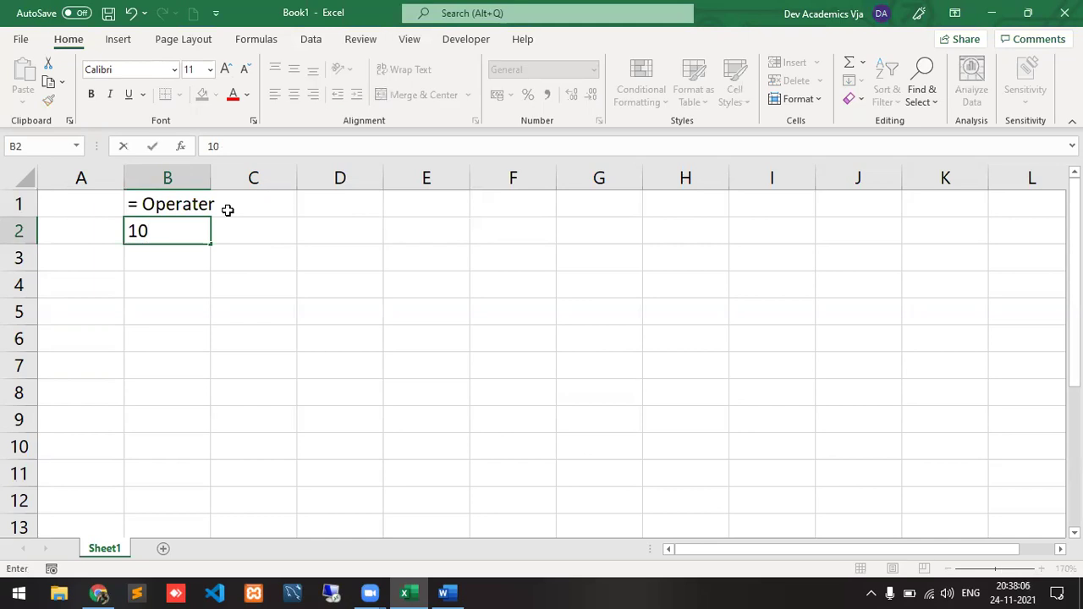
type("-")
key("BackSpace")
type("=5")
key("Return")
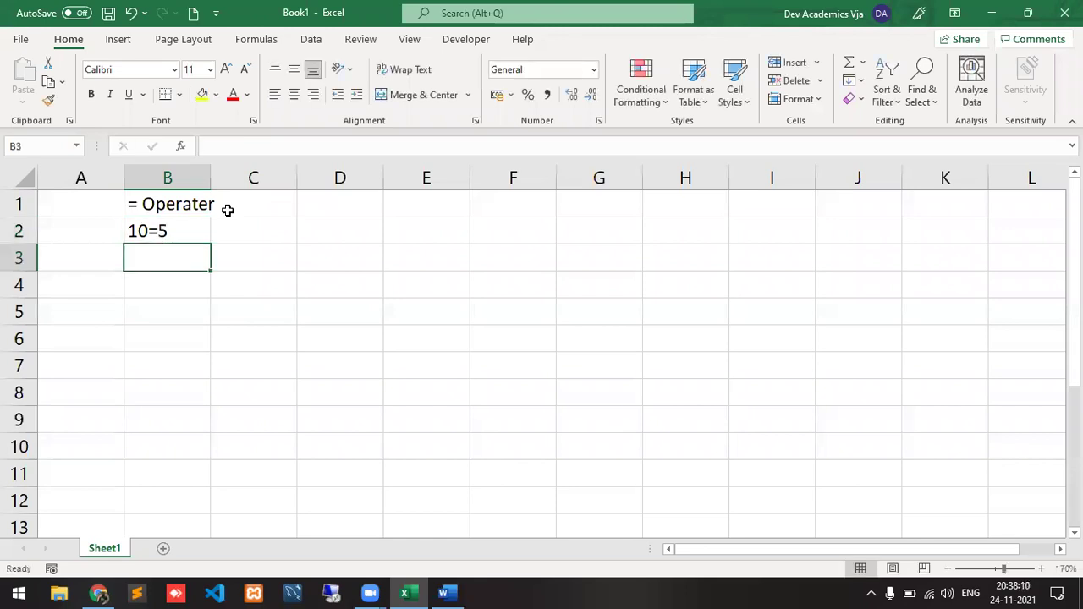
type("10")
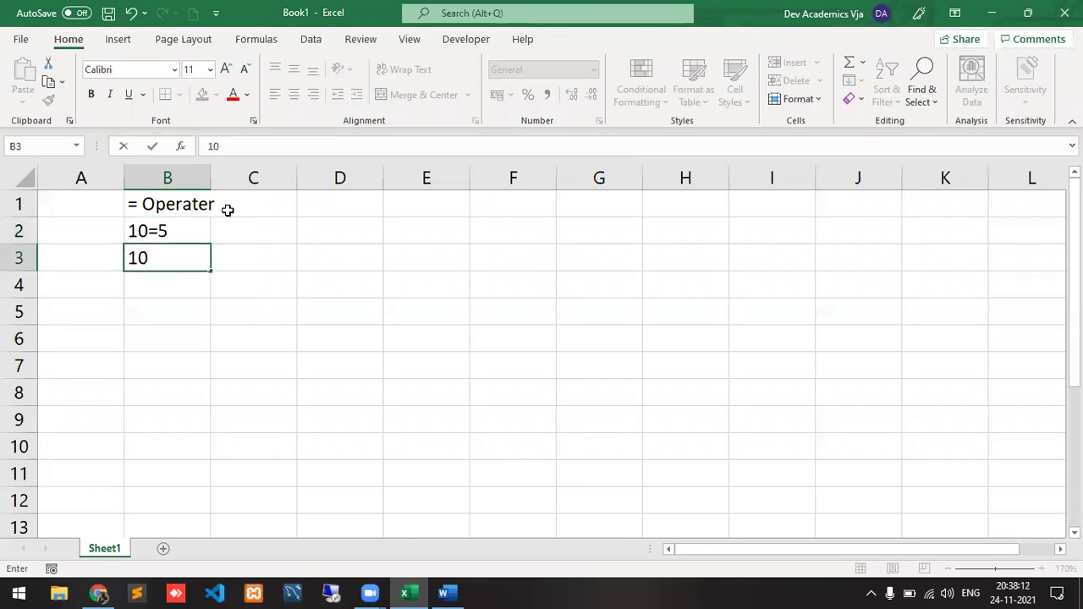
key("BackSpace")
key("BackSpace")
type("5=10")
key("Return")
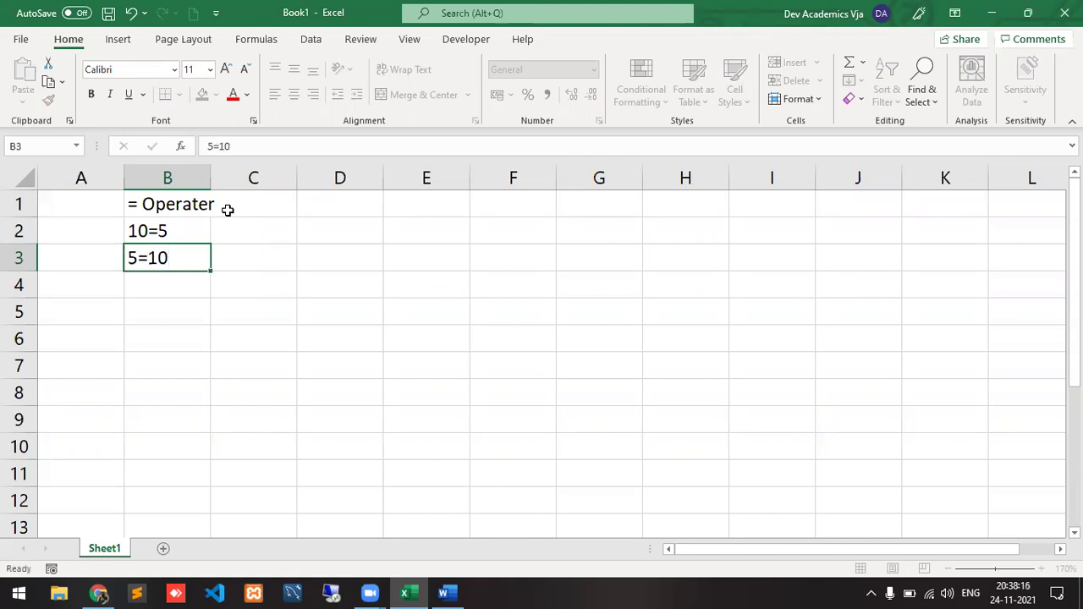
type("10=10")
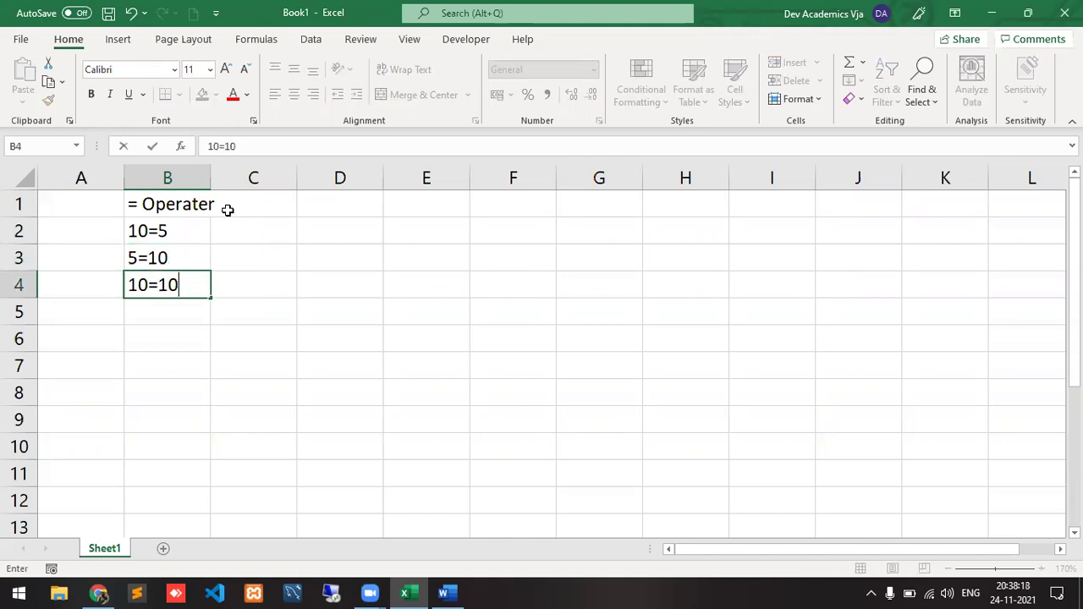
key("Return")
- Enter the formula =10=5 in cell C2, beside the first comparison expression
key("Up")
key("Up")
key("Up")
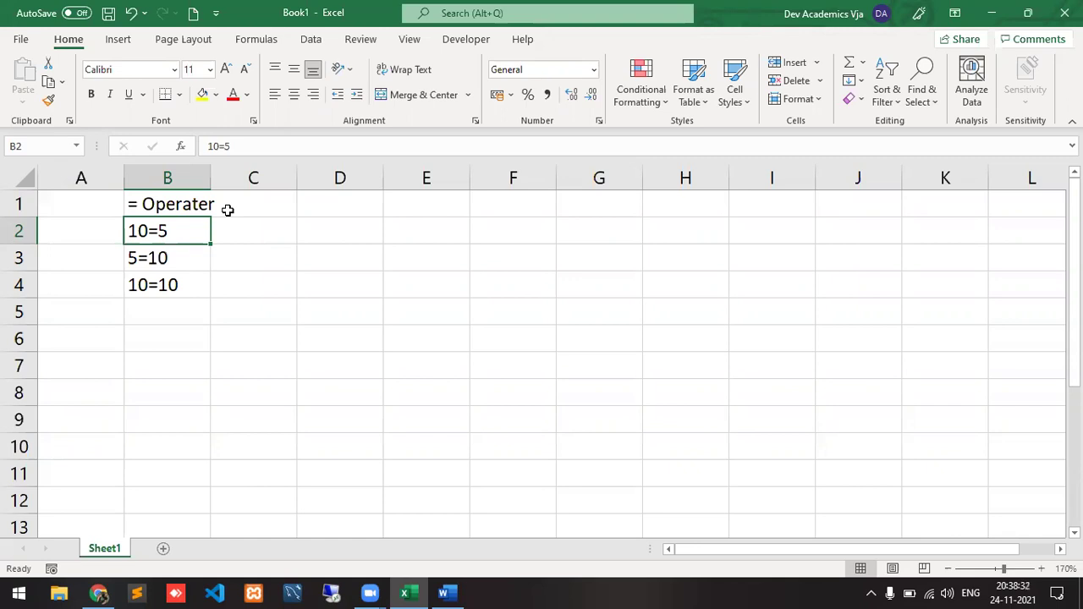
key("Right")
type("=")
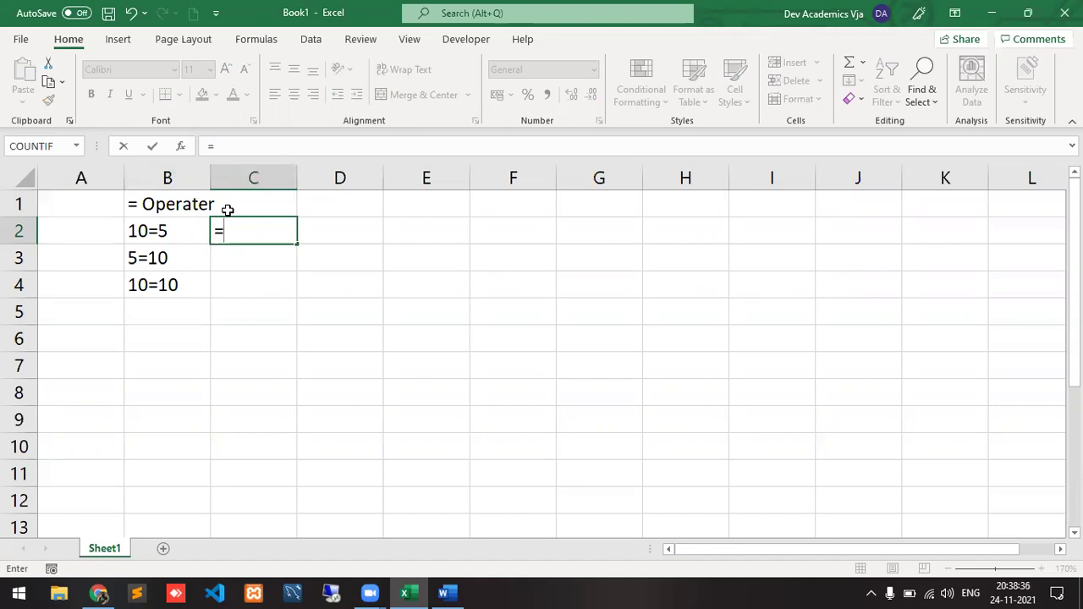
type("10=5")
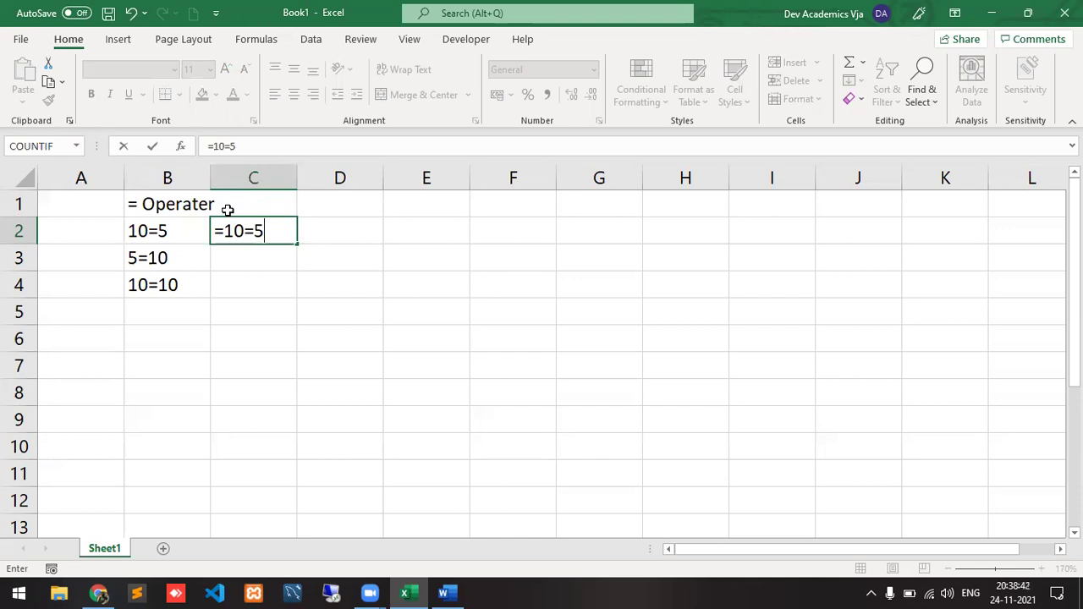
key("Return")
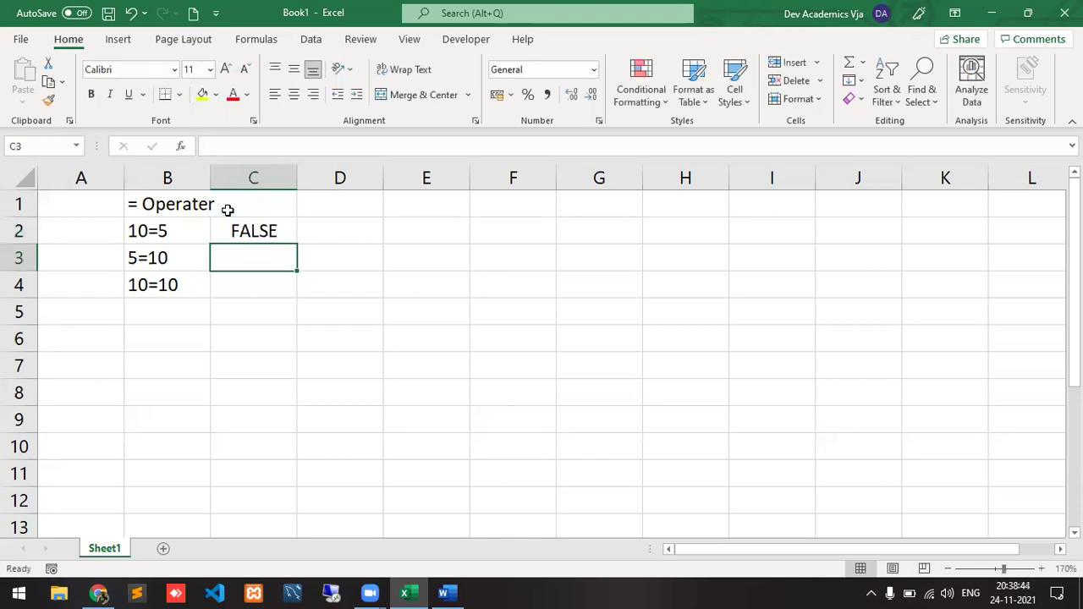
- Review the relational operators line in the Word notes and return to the Excel workbook
left_click(447, 593)
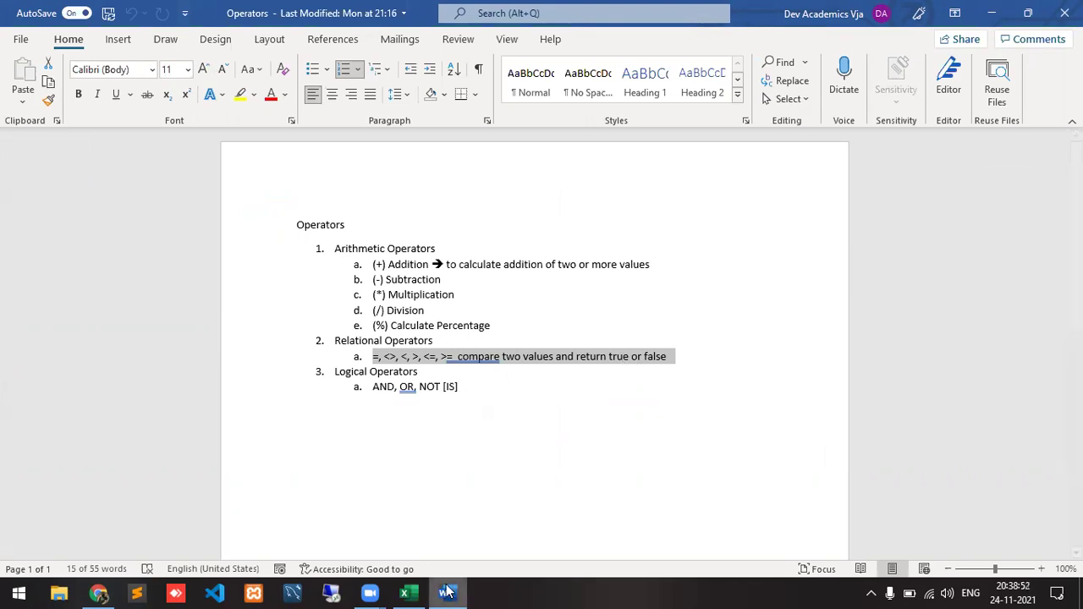
left_click(405, 594)
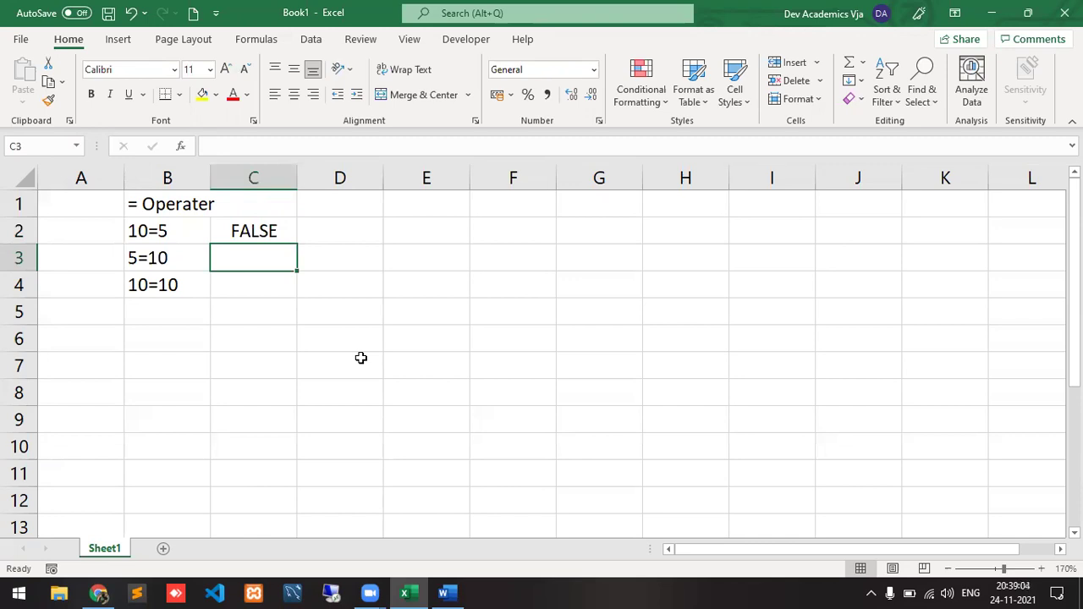
- Enter the formulas =5=10 in cell C3 and =10=10 in cell C4
type("=")
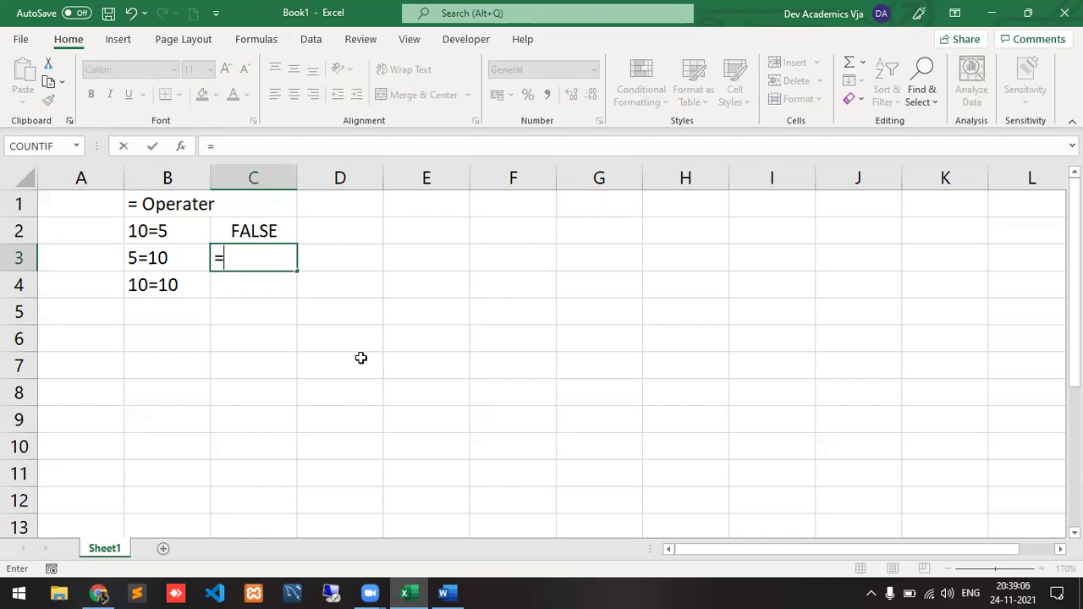
type("5=10")
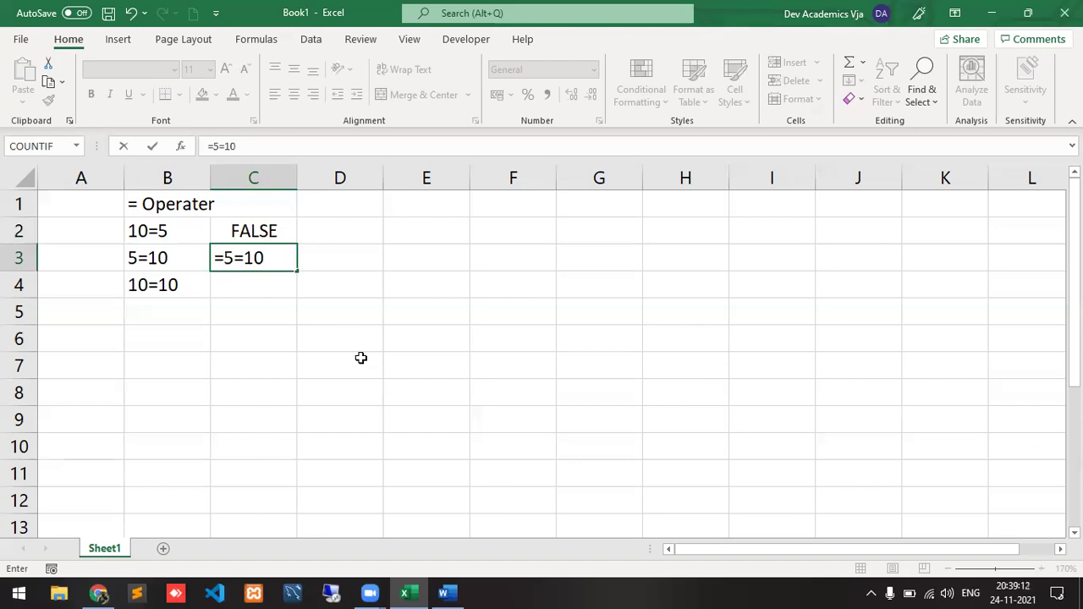
key("Return")
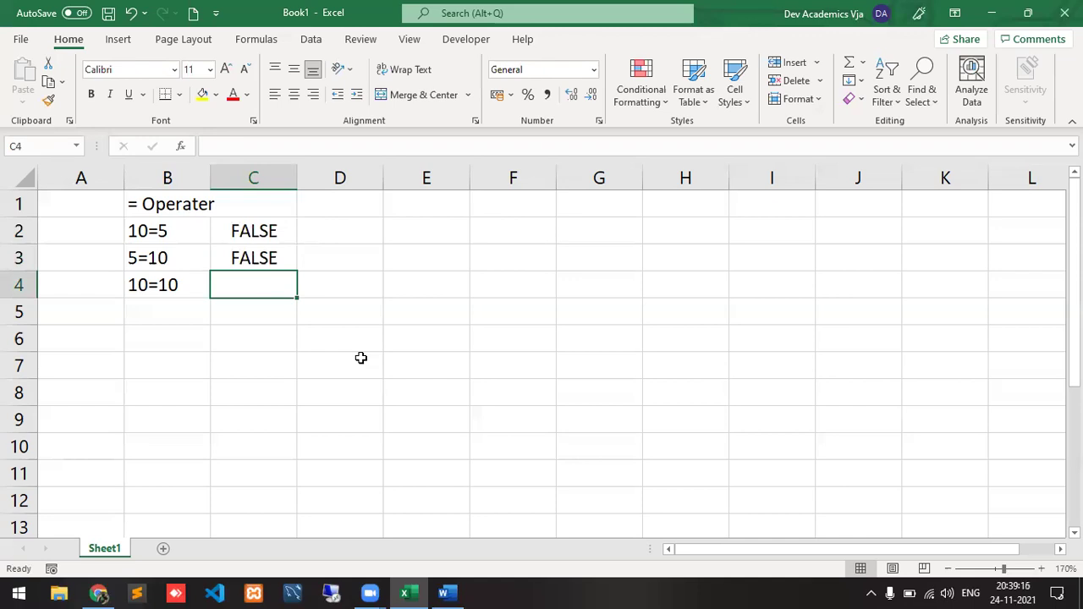
type("=10=10")
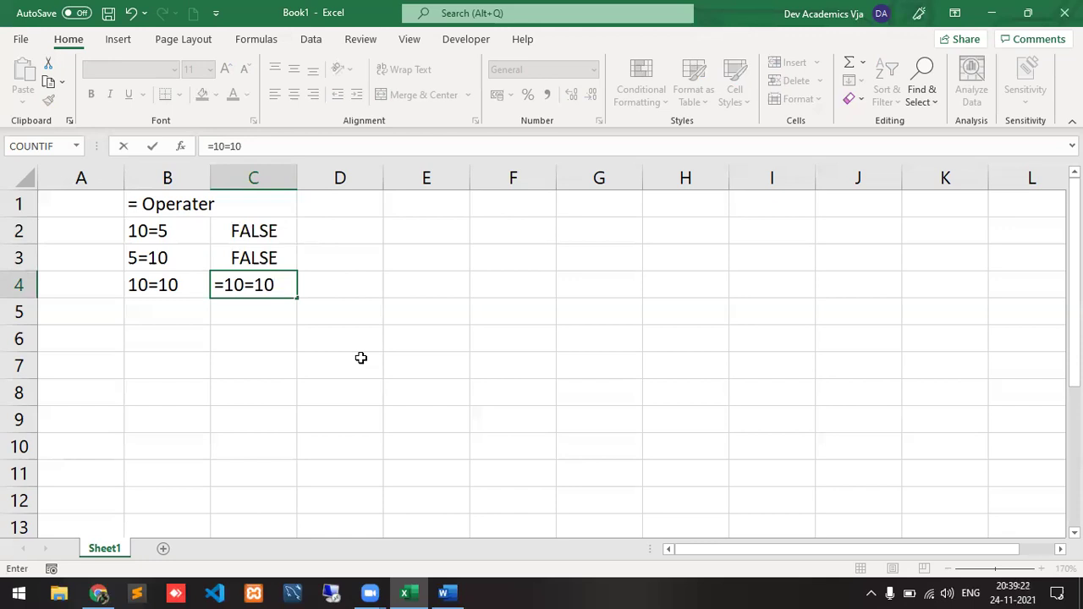
key("Return")
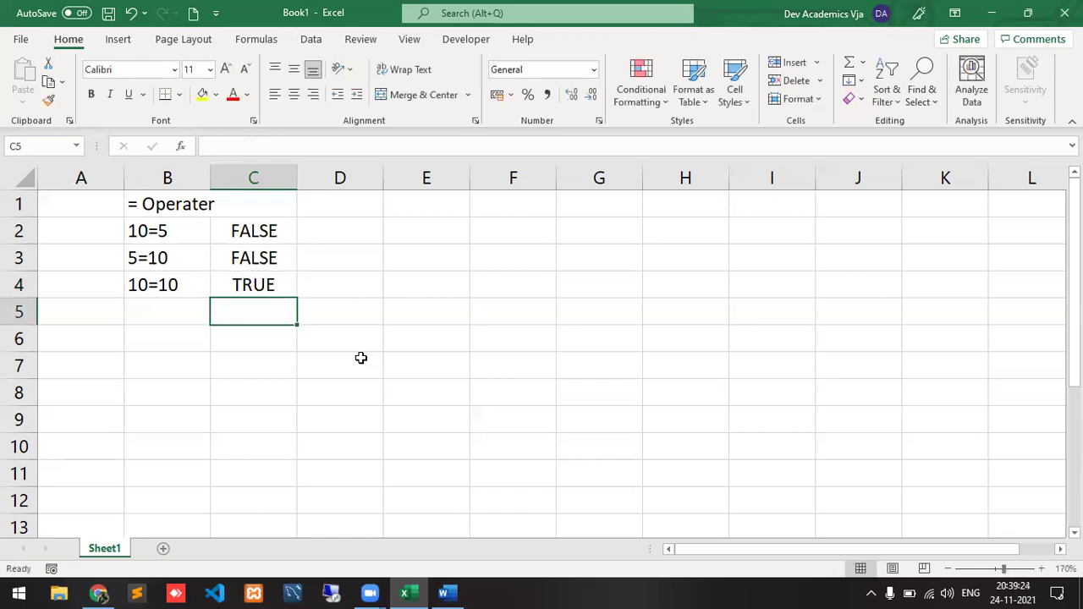
- Examine the comparison formulas and their results in cells C2 to C4 one by one
key("Up")
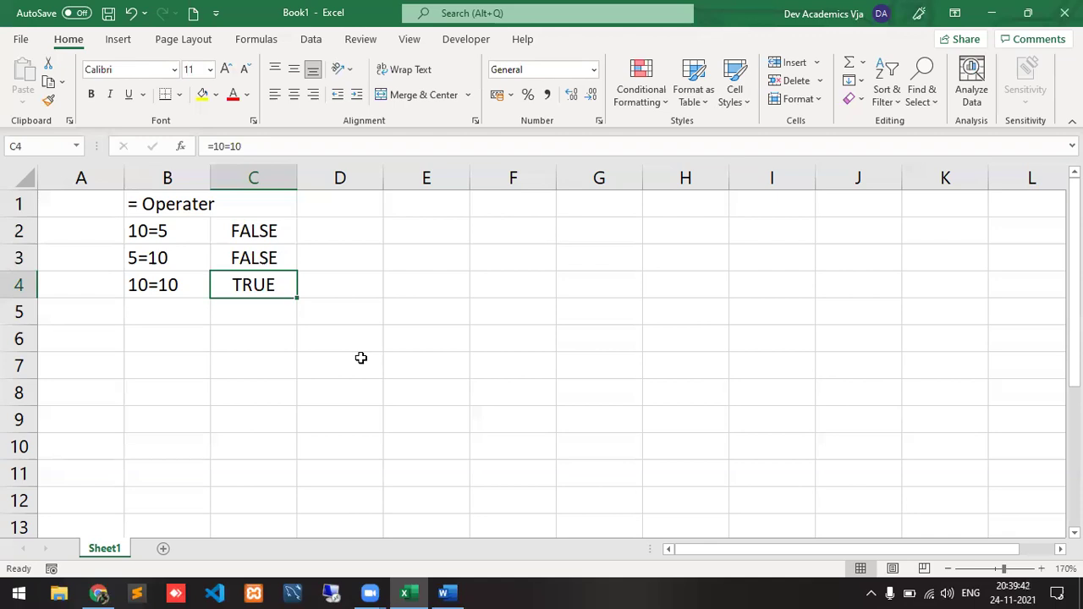
key("Up")
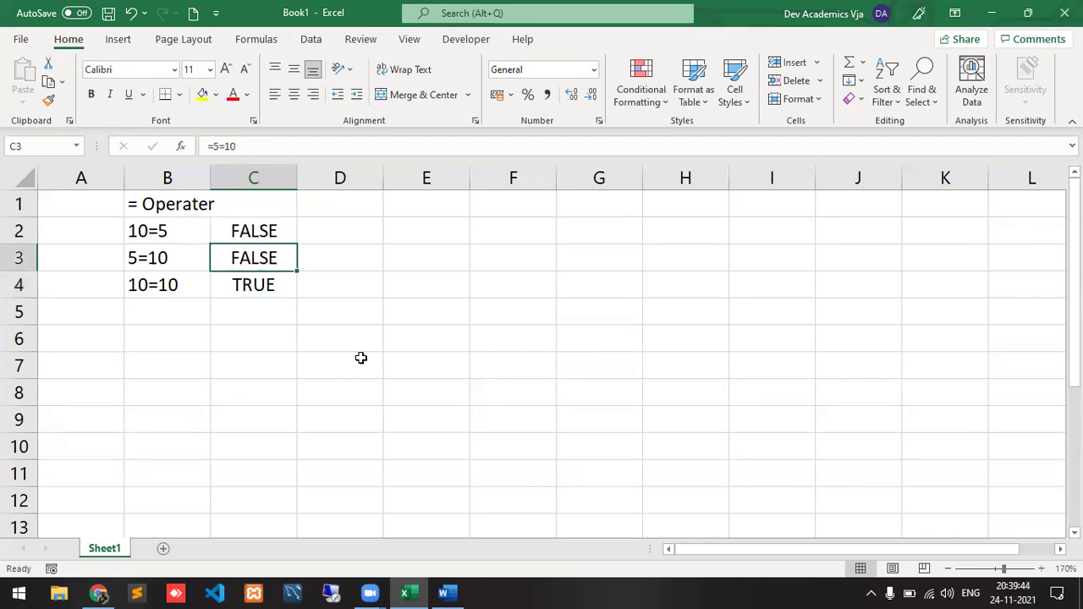
key("Up")
key("Down")
key("Down")
key("Up")
key("Up")
key("Down")
key("Down")
key("Down")
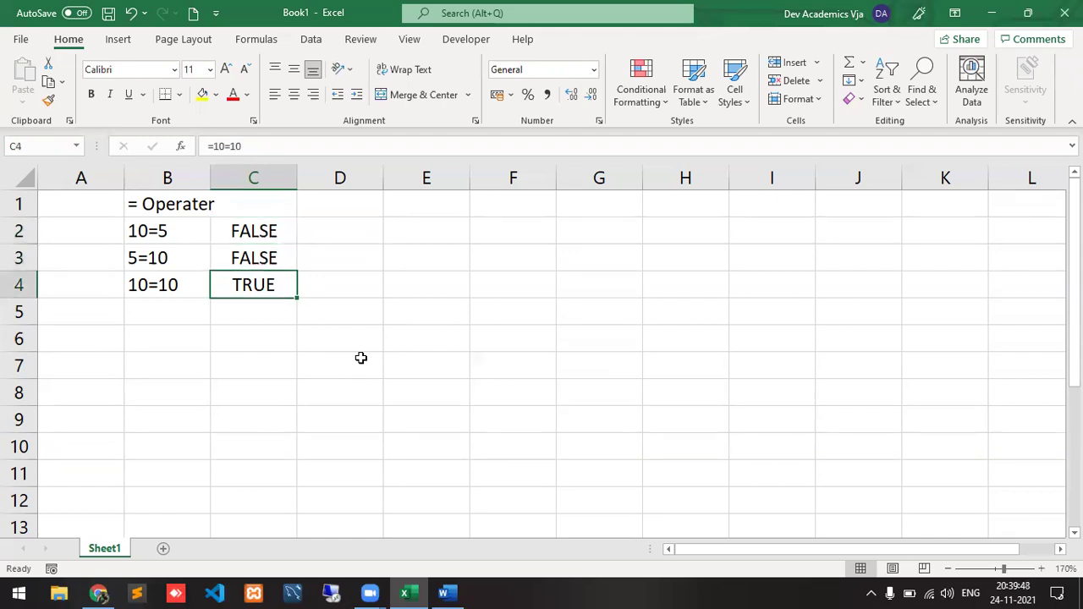
key("Up")
key("Up")
key("Up")
key("Down")
key("Down")
key("Down")
key("Down")
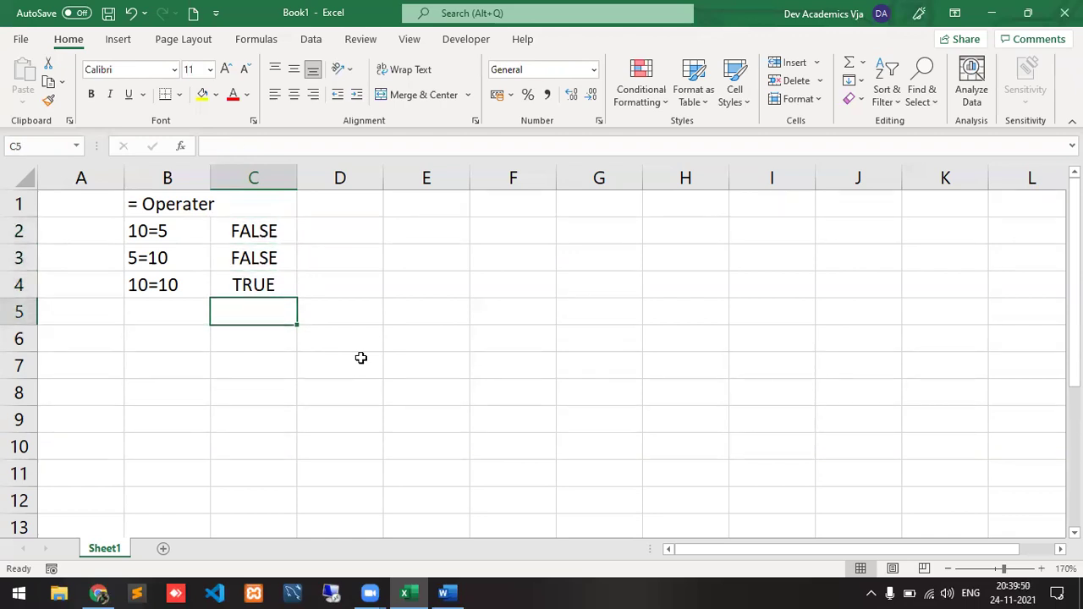
- Enter the heading "<> Operator" as text in cell B7
key("Left")
key("Down")
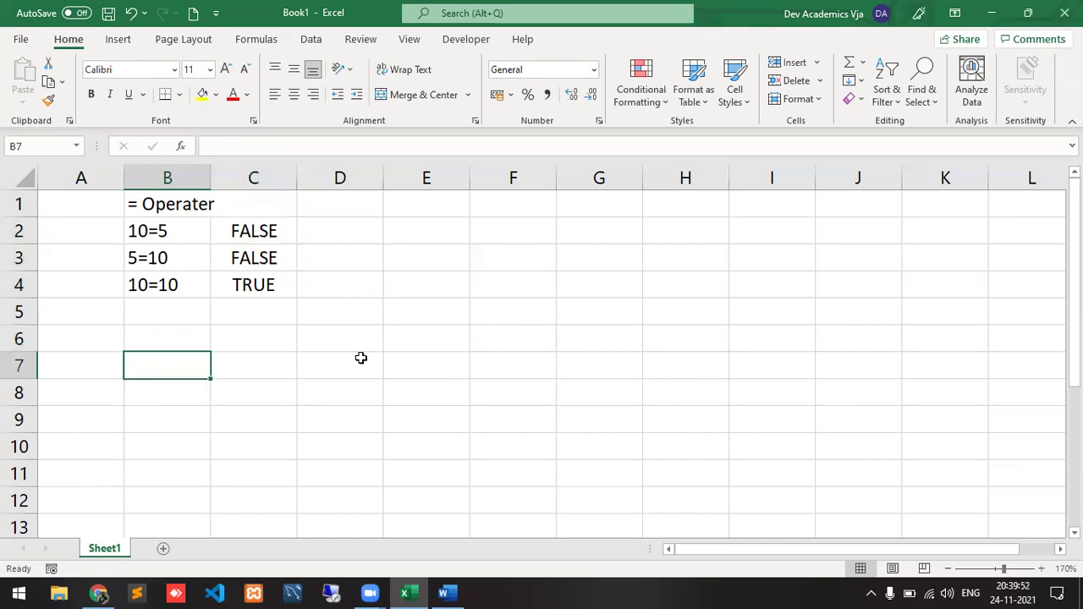
type("'<>")
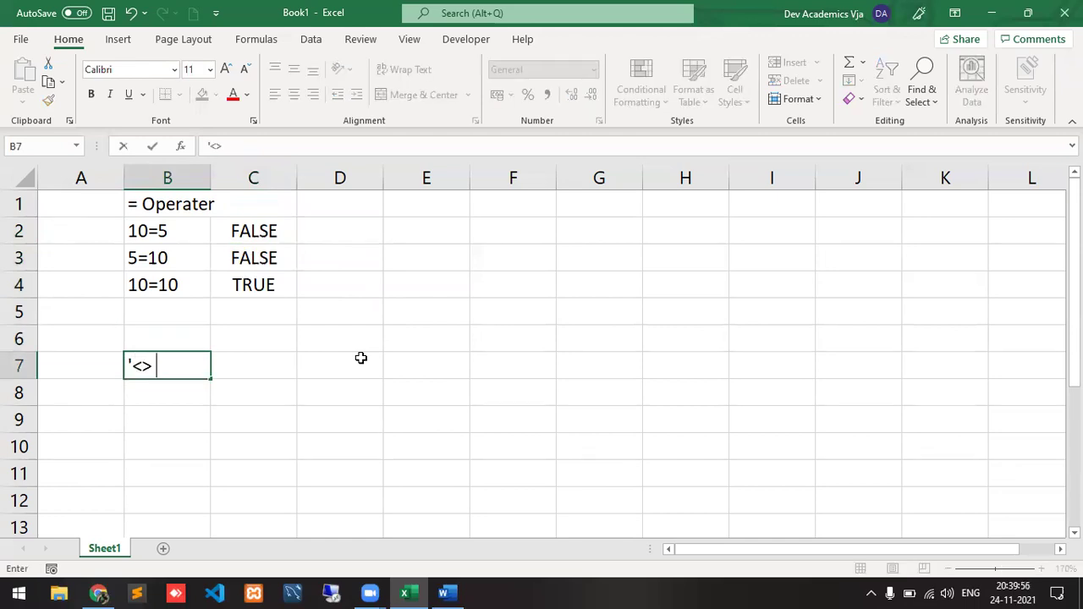
type(" Operator")
key("Return")
- Correct the spelling of the heading in cell B1 to "= Operator"
key("Up")
key("Up")
key("Up")
key("Up")
key("Up")
key("Up")
key("Up")
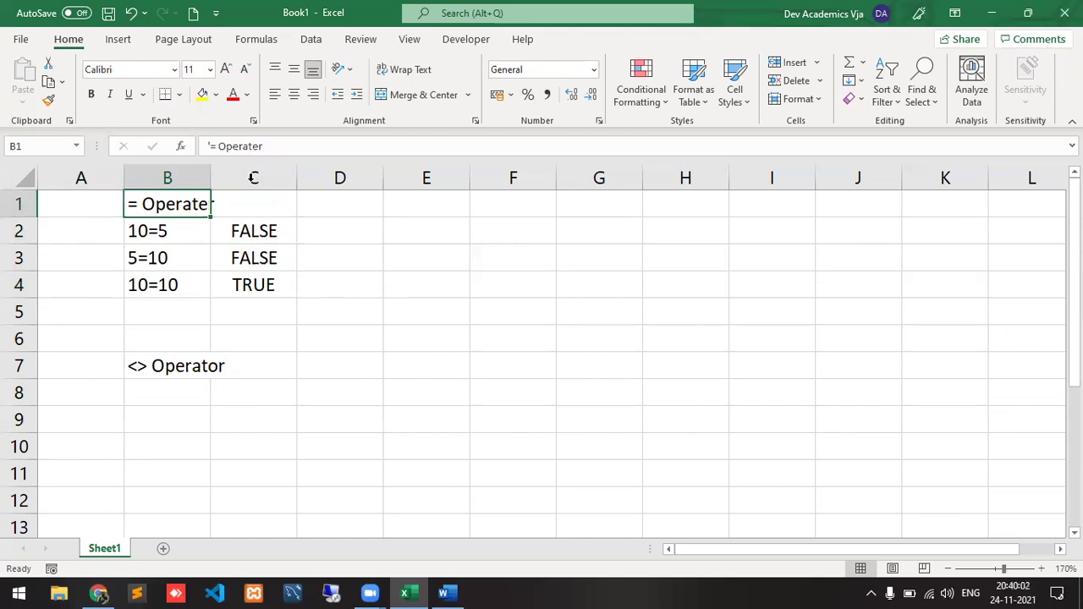
left_click(258, 148)
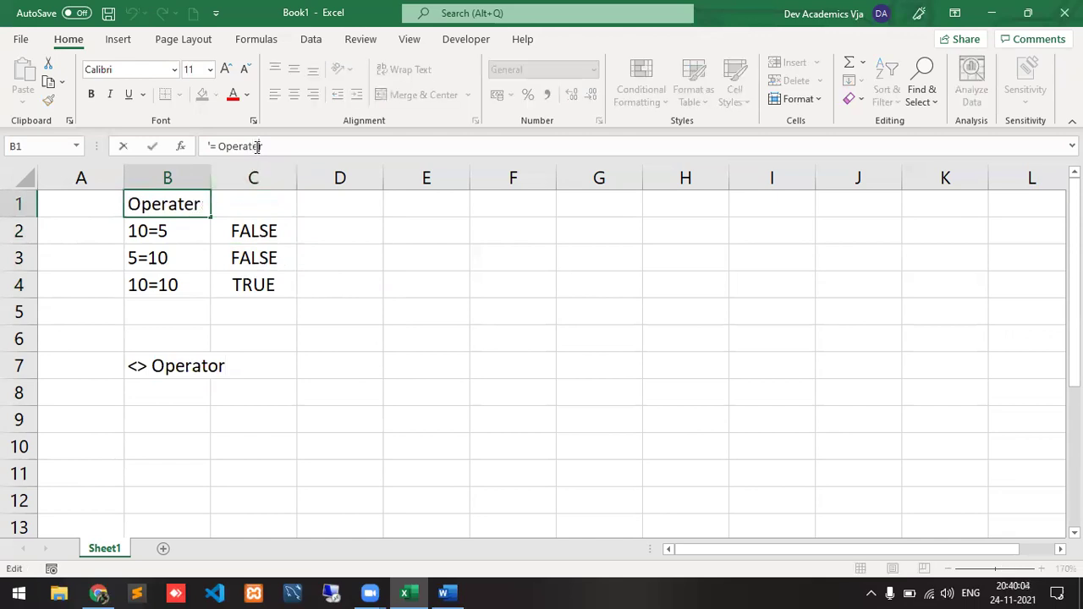
key("BackSpace")
type("o")
key("Return")
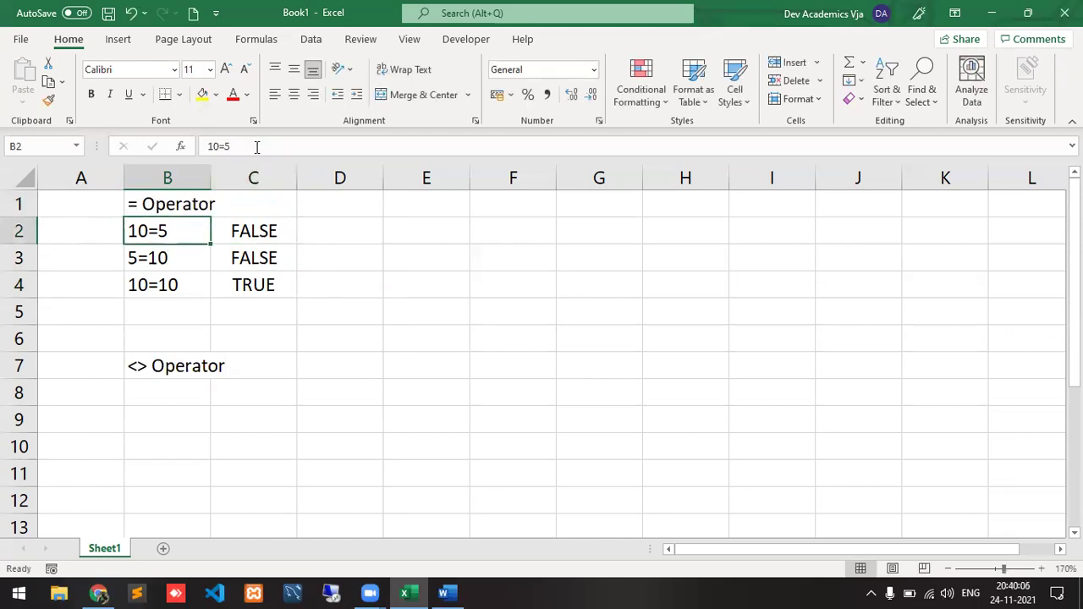
- Enter the comparison 10<>5 as text in cell B8 and the formula =10<>5 in cell C8
key("Down")
key("Down")
key("Down")
key("Down")
key("Down")
key("Down")
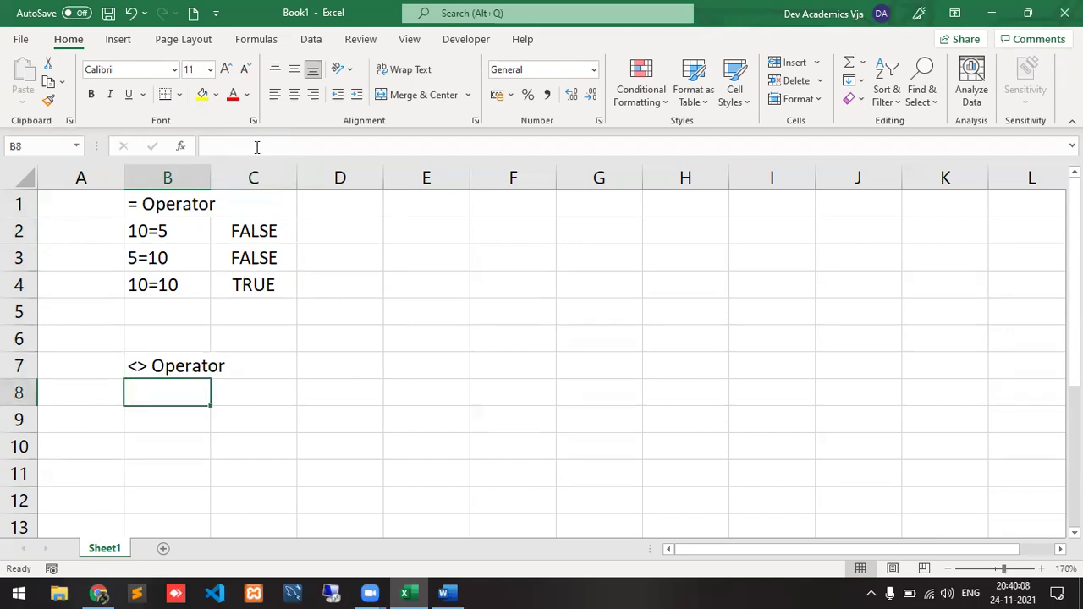
type("10<")
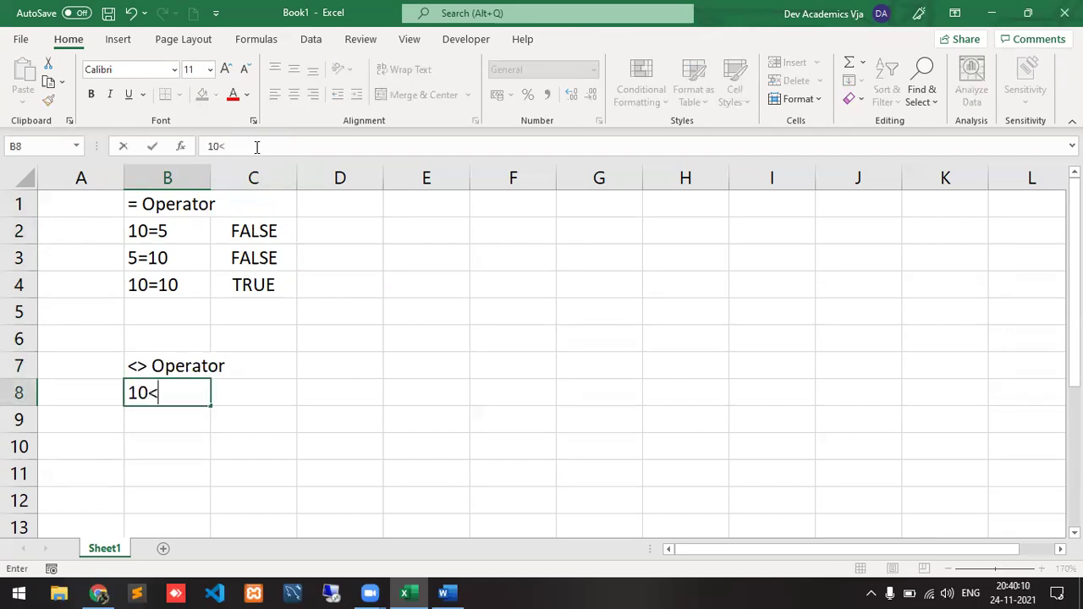
type(">5")
key("Tab")
type("=")
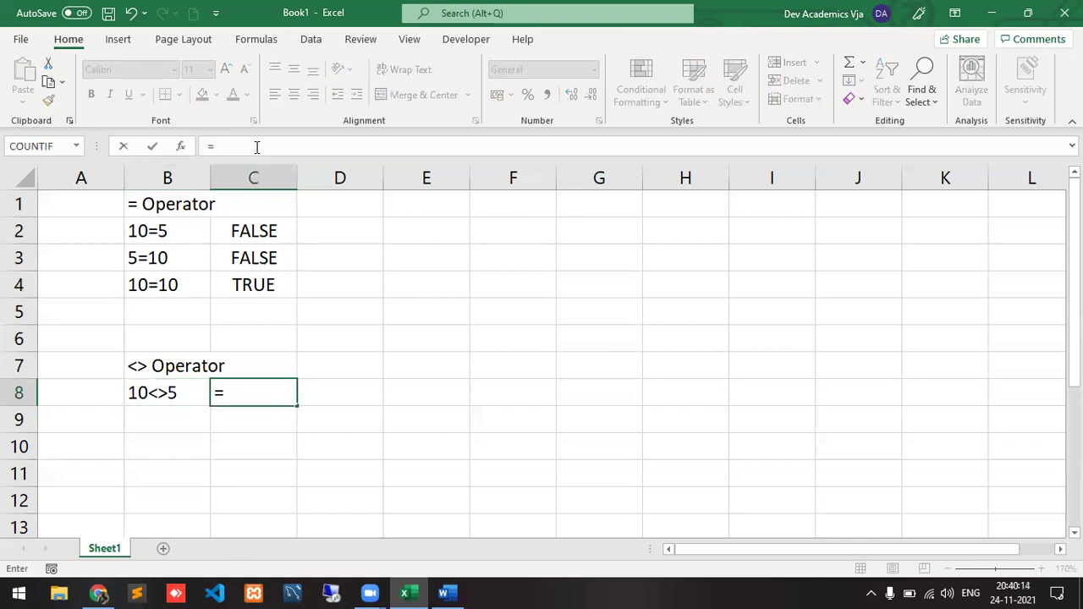
type("10<>5")
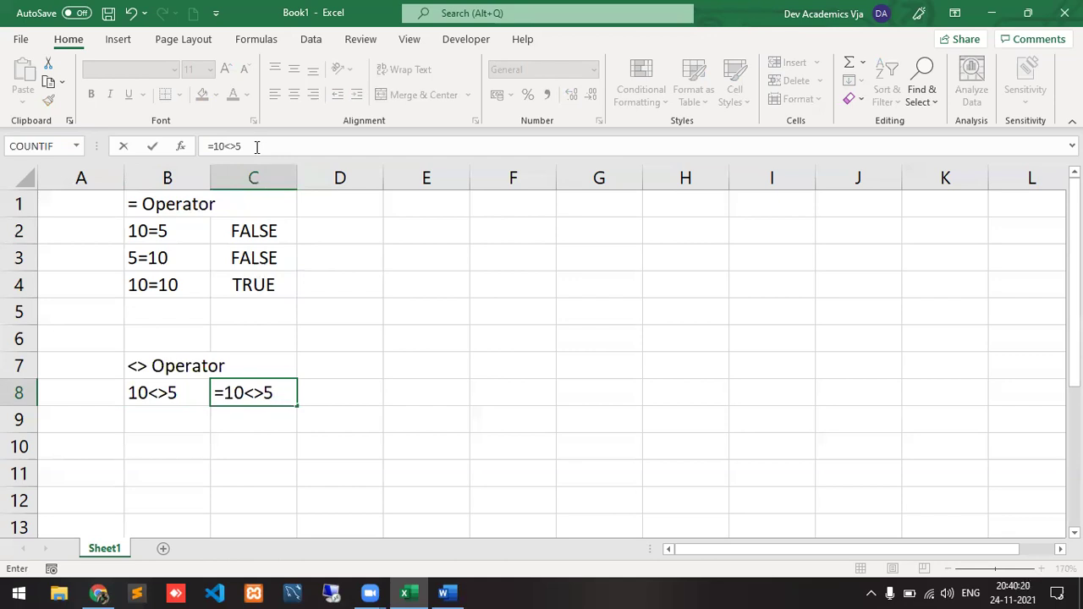
key("Return")
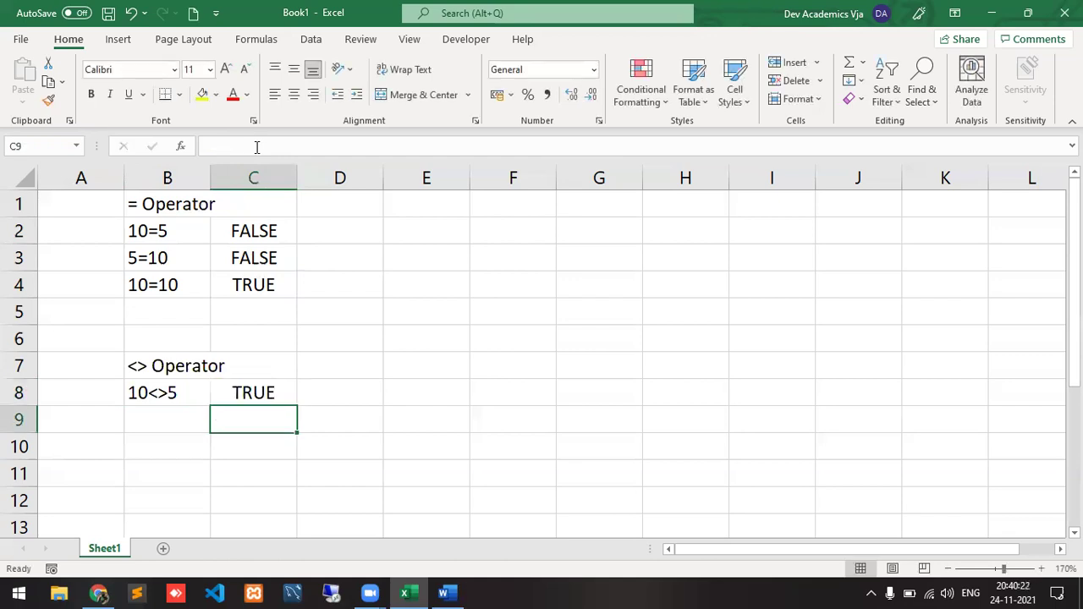
- Enter the comparison 5<>10 as text in cell B9 and the formula =5<>10 in cell C9
key("Left")
type("5")
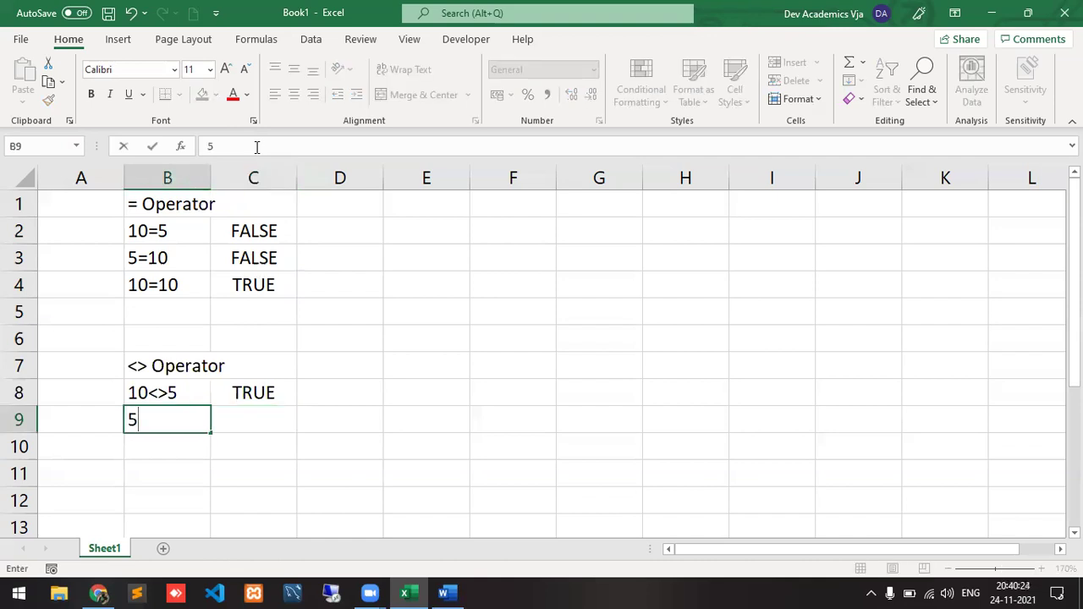
type("<>10")
key("Right")
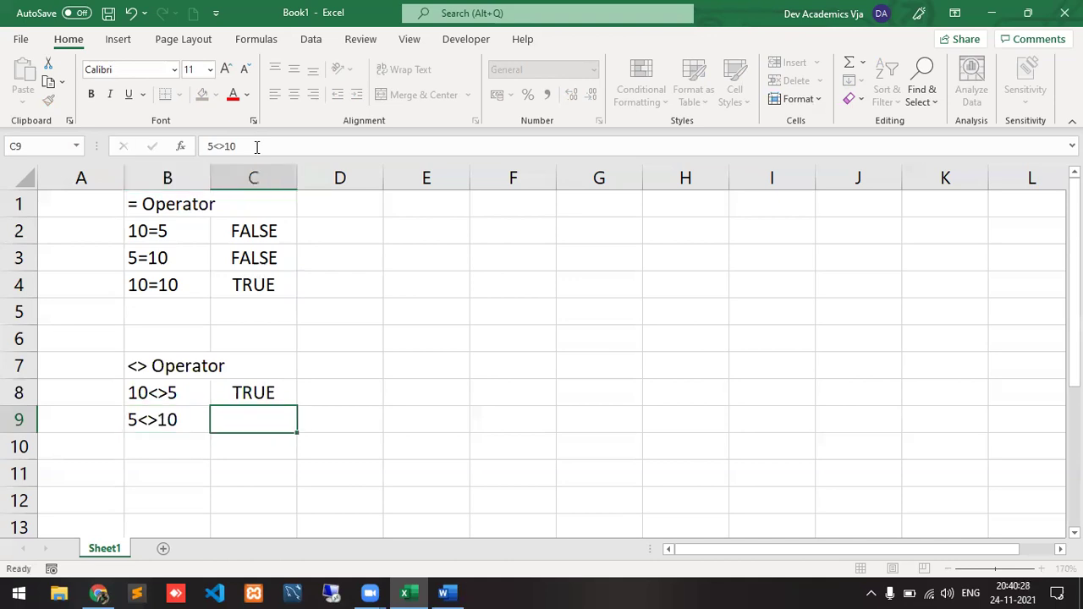
type("=")
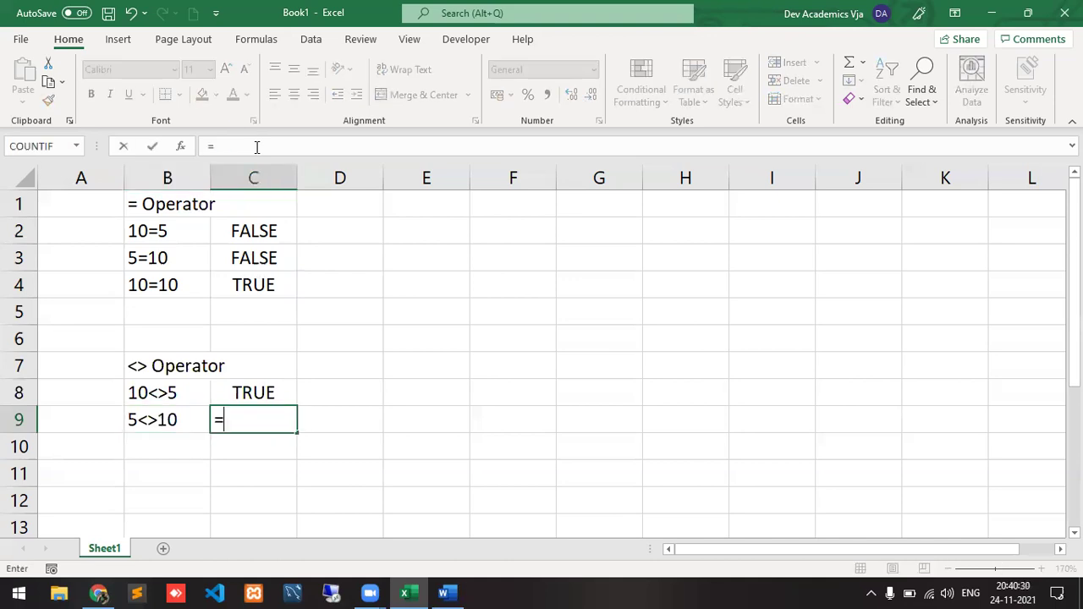
type("5<>10")
key("Return")
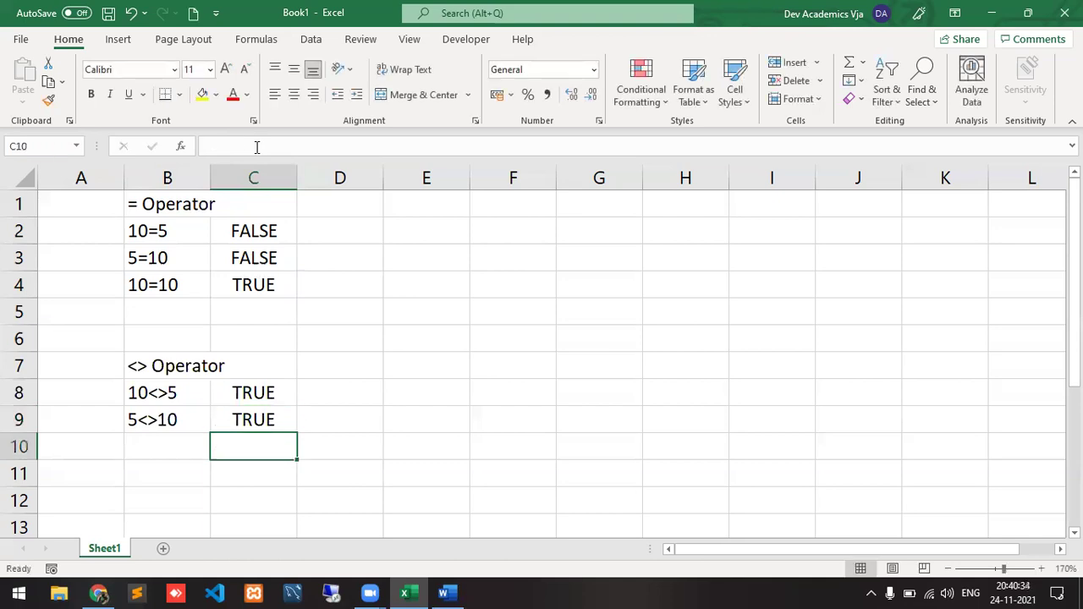
- Enter the comparison 10<>10 as text in cell B10 and the formula =10<>10 in cell C10
key("Left")
type("10")
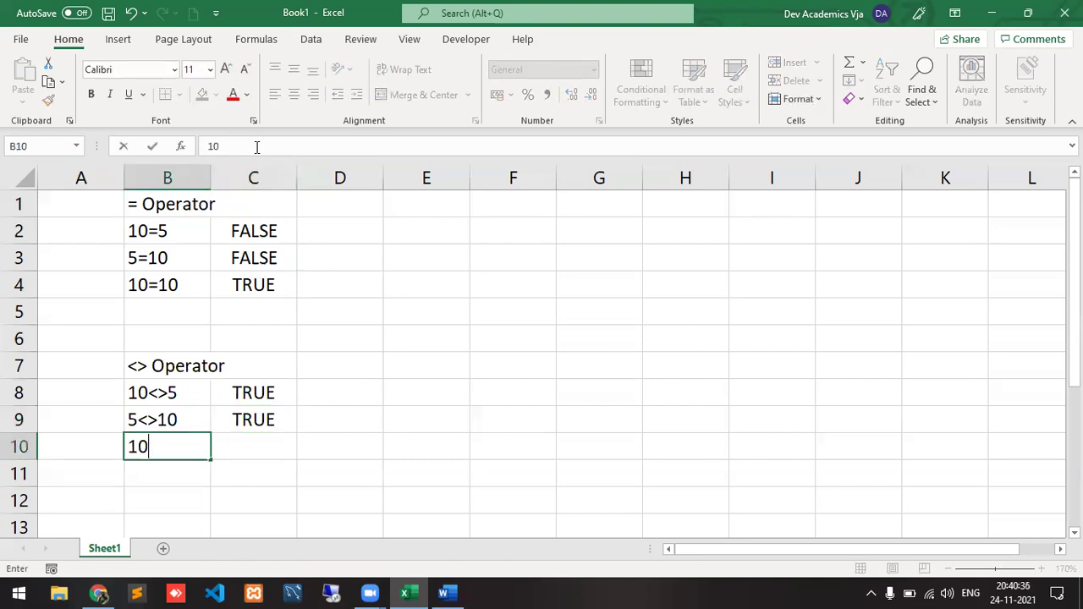
type("<>10")
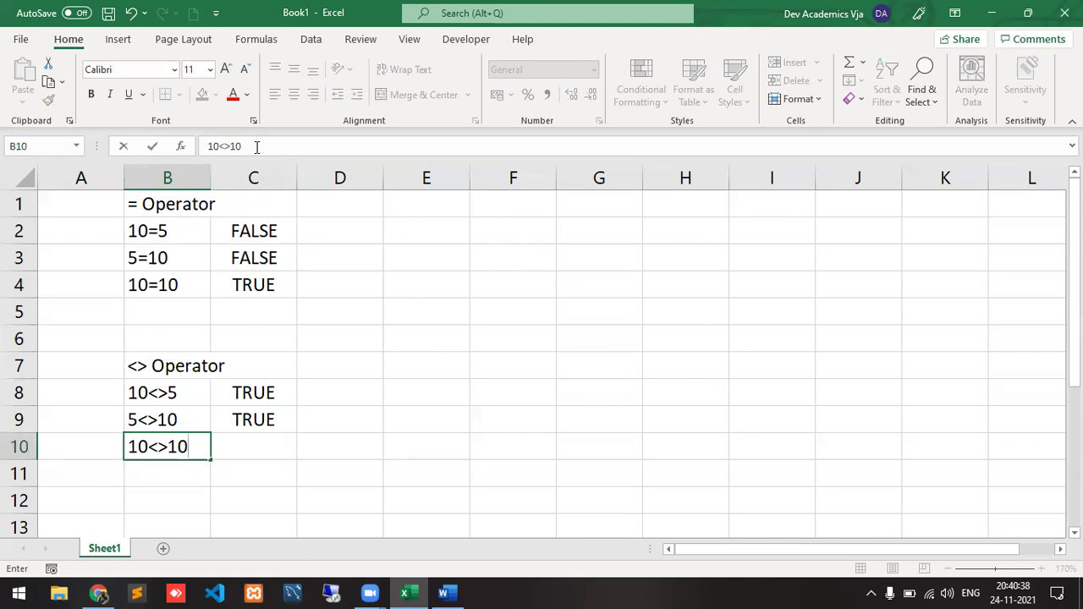
key("Right")
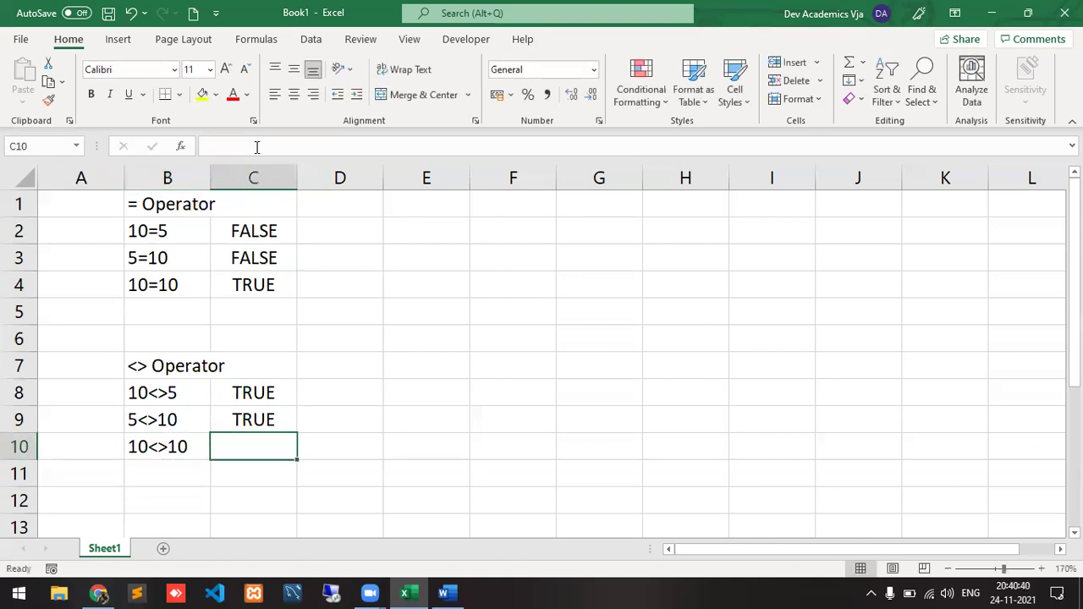
type("f")
key("BackSpace")
type("=")
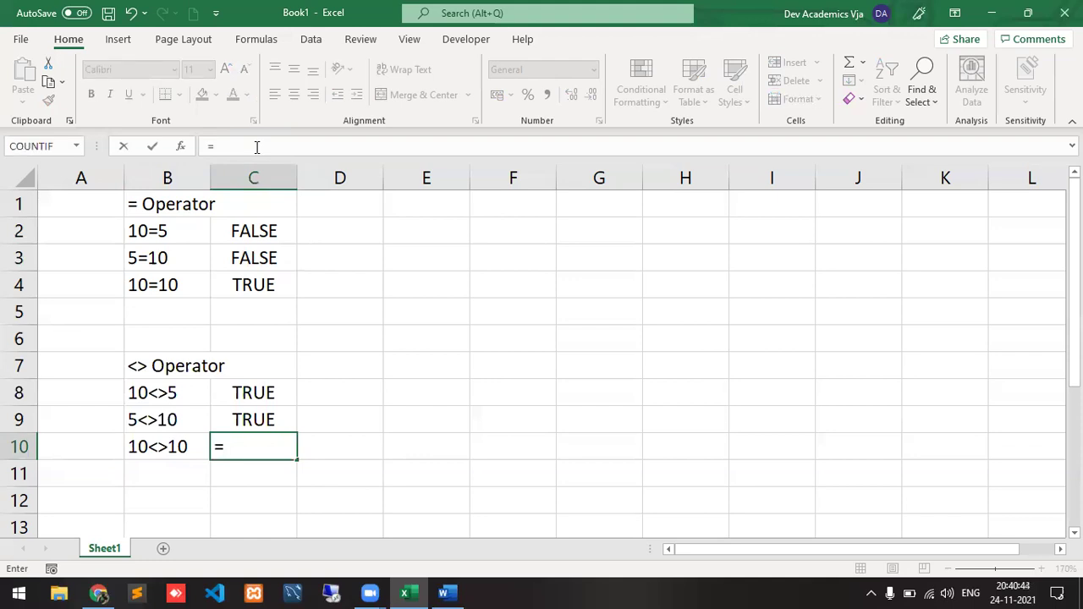
type("10<>10")
key("Return")
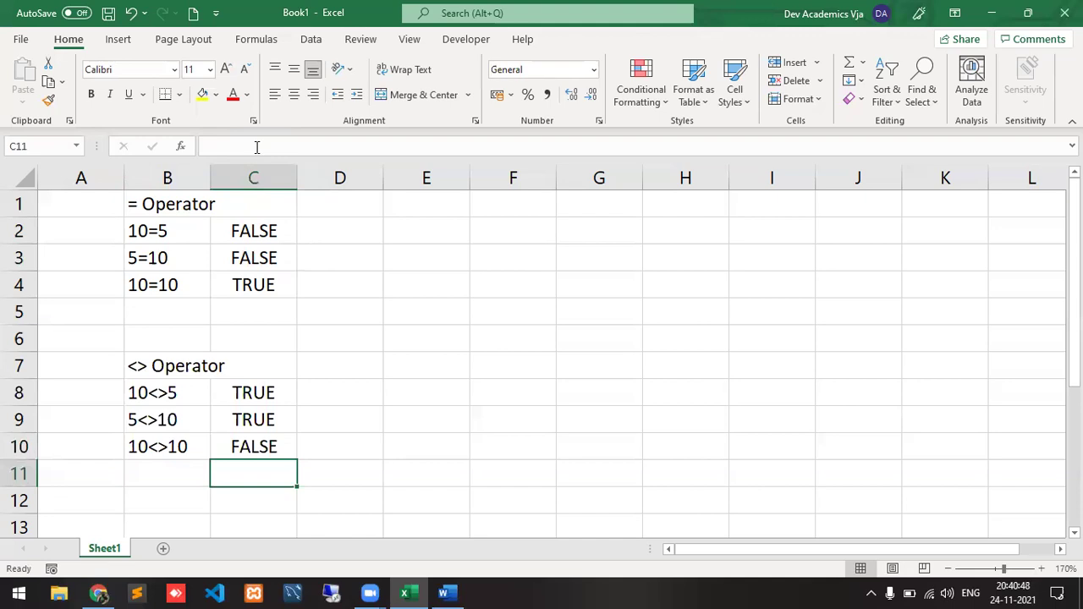
- Examine the <> comparison formulas and their results in cells C8 to C10 one by one
key("Up")
key("Up")
key("Up")
key("Down")
key("Down")
key("Up")
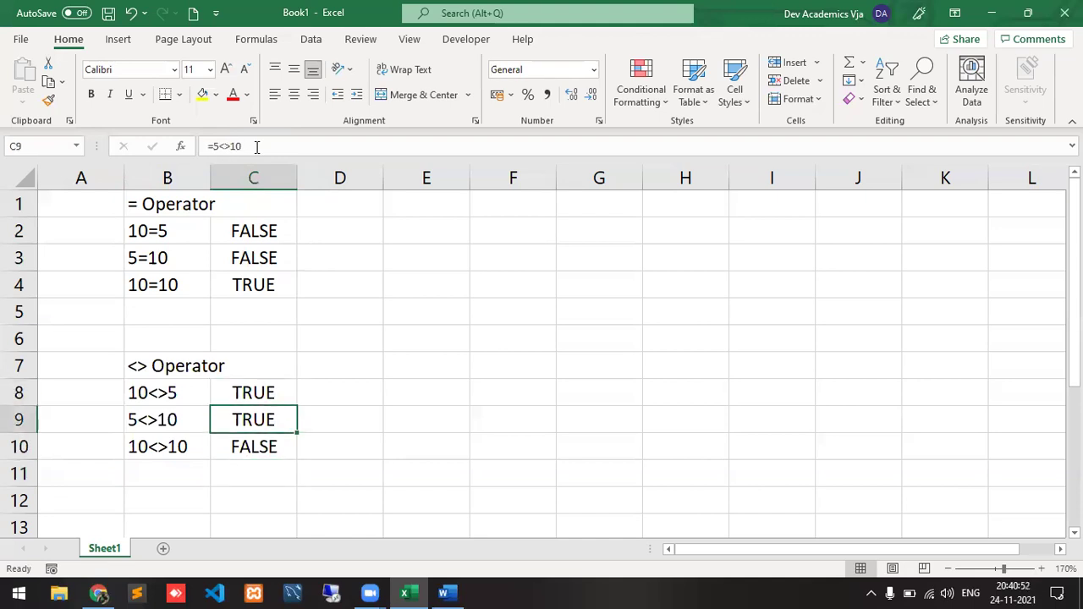
key("Down")
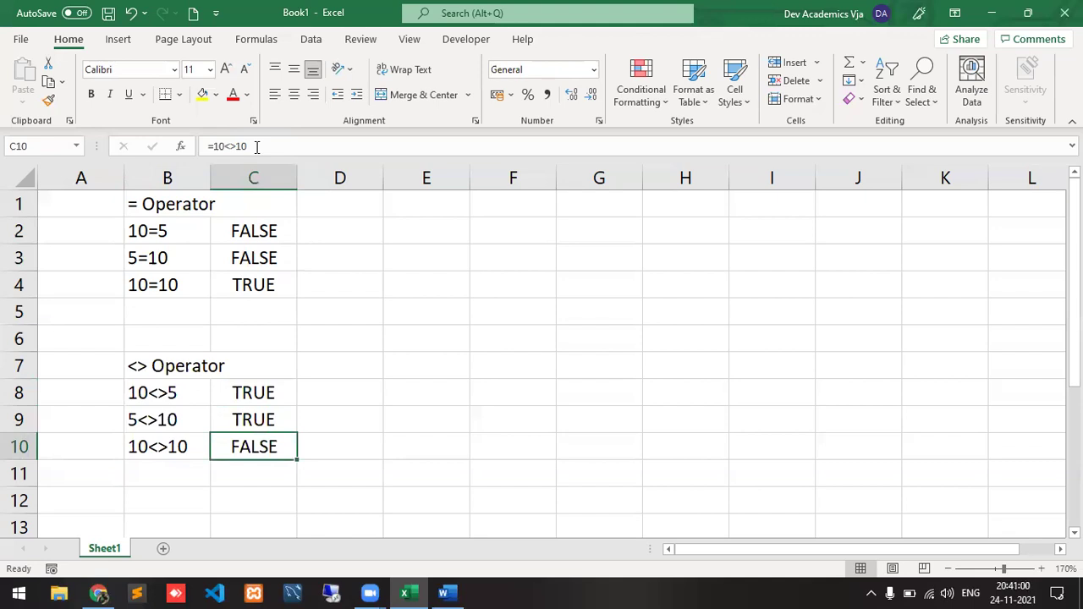
key("Up")
key("Up")
key("Down")
key("Down")
key("Down")
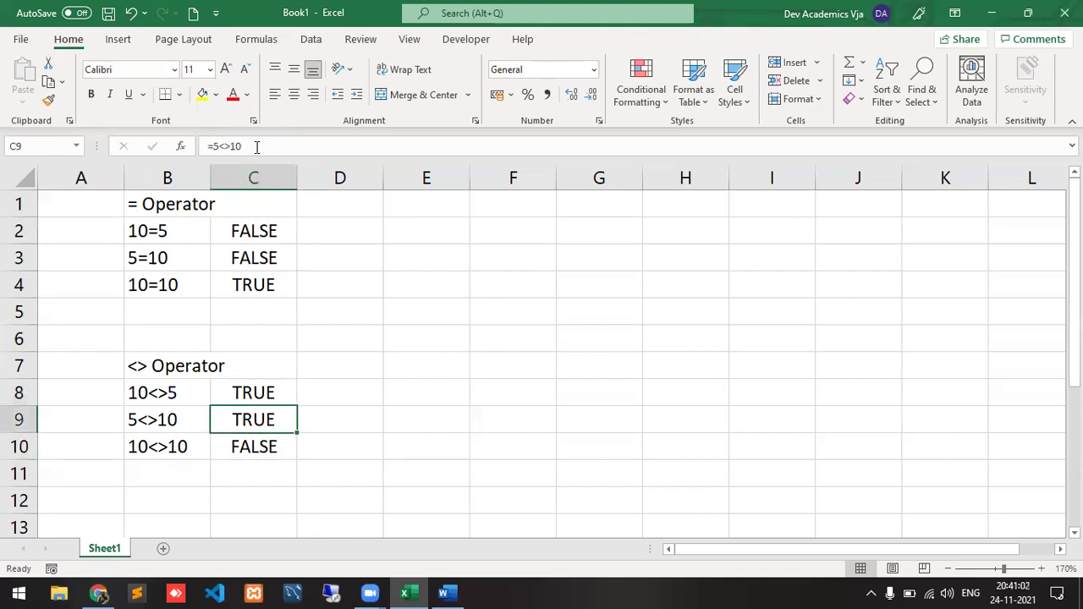
key("Up")
key("Up")
key("Up")
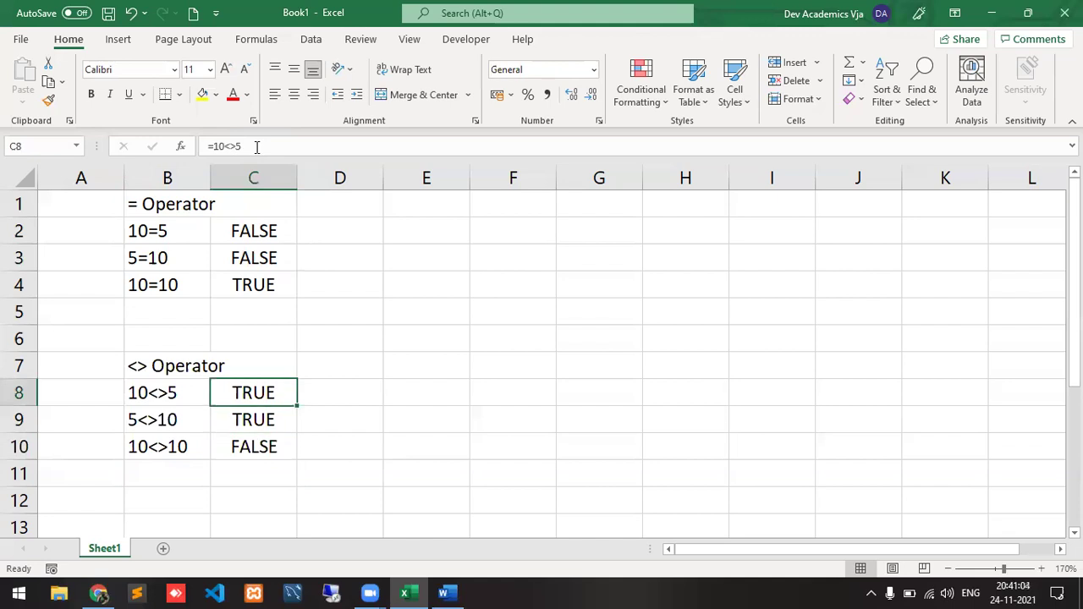
key("Down")
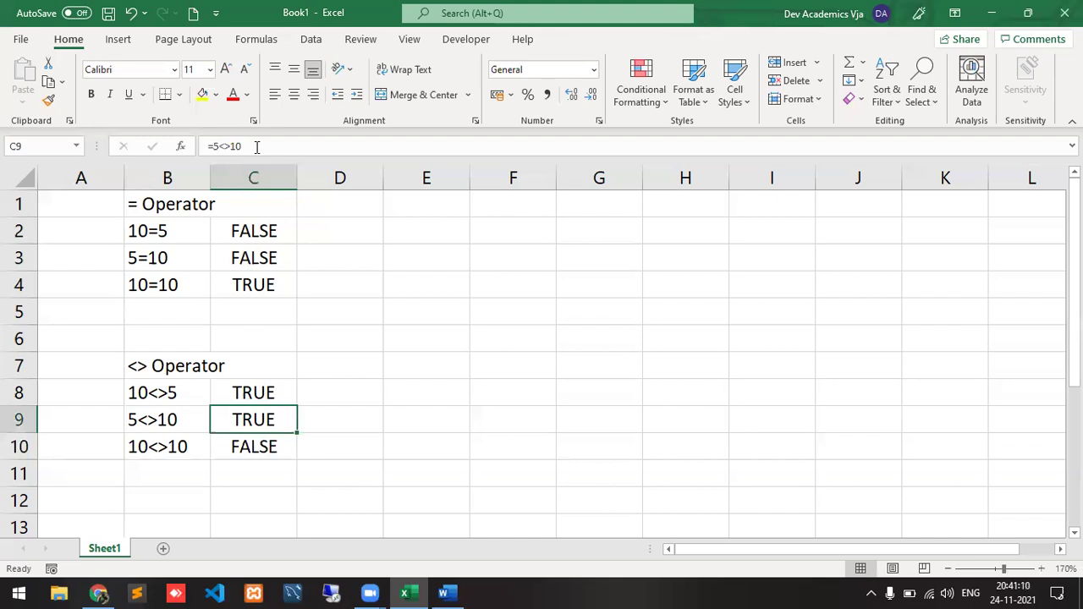
- Enter the heading "< Operator" in cell E1
key("Up")
key("Up")
key("Up")
key("Up")
key("Up")
key("Up")
key("Up")
key("Up")
key("Right")
key("Right")
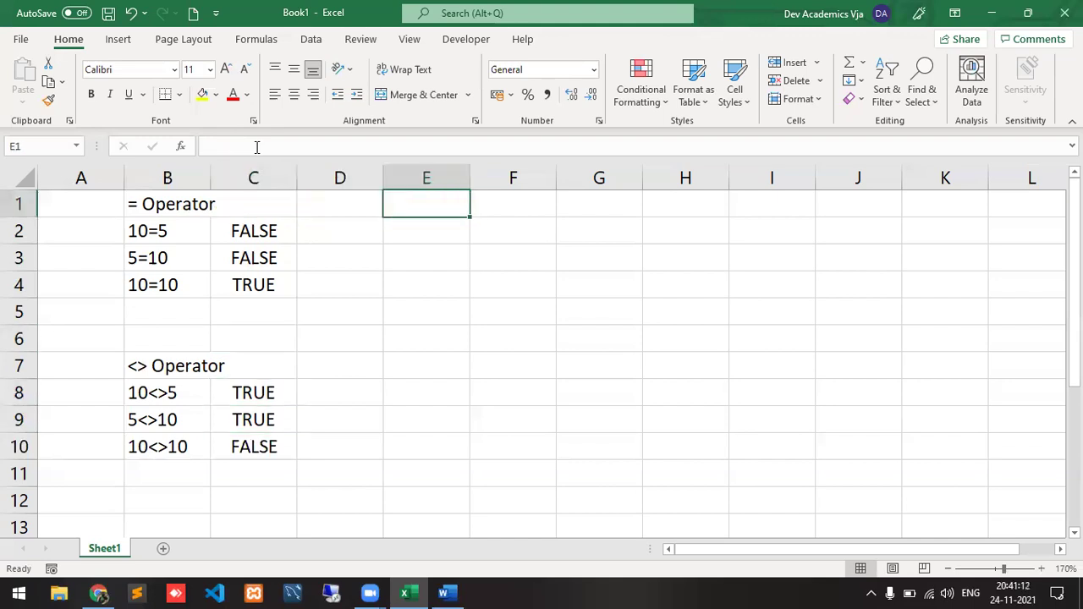
type("<")
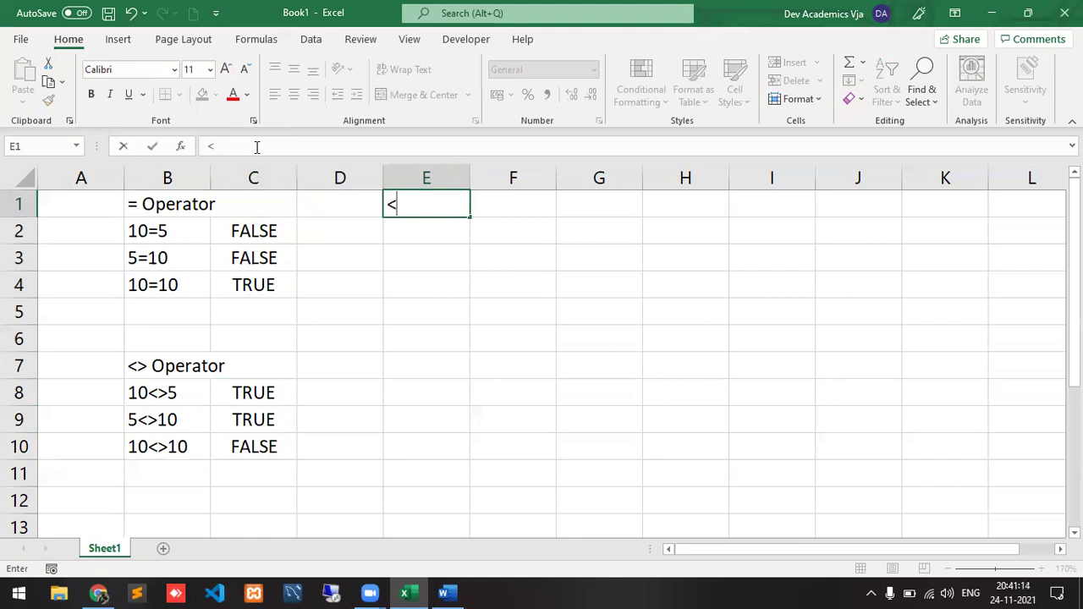
type(" Operator")
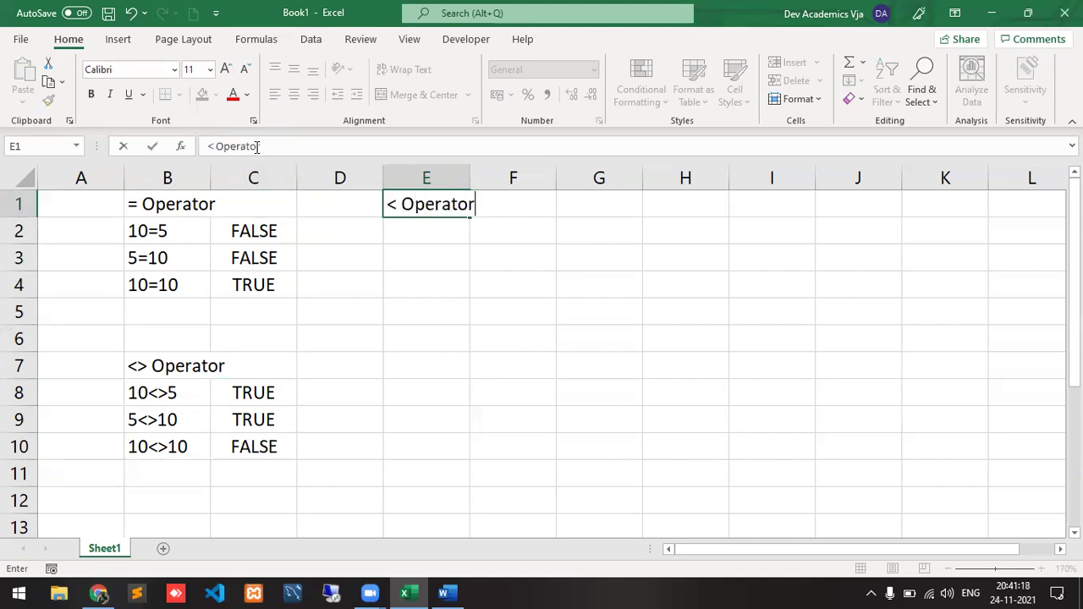
key("Return")
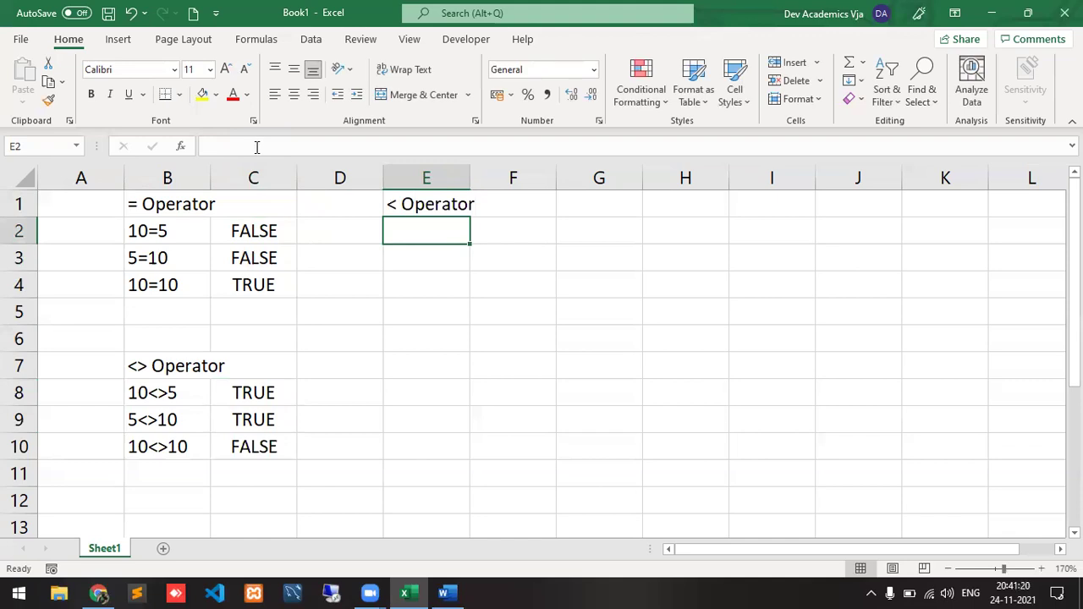
- Enter the comparisons 10<5, 5<10 and 10<10 as text in cells E2 to E4
type("10<5")
key("Return")
type("5")
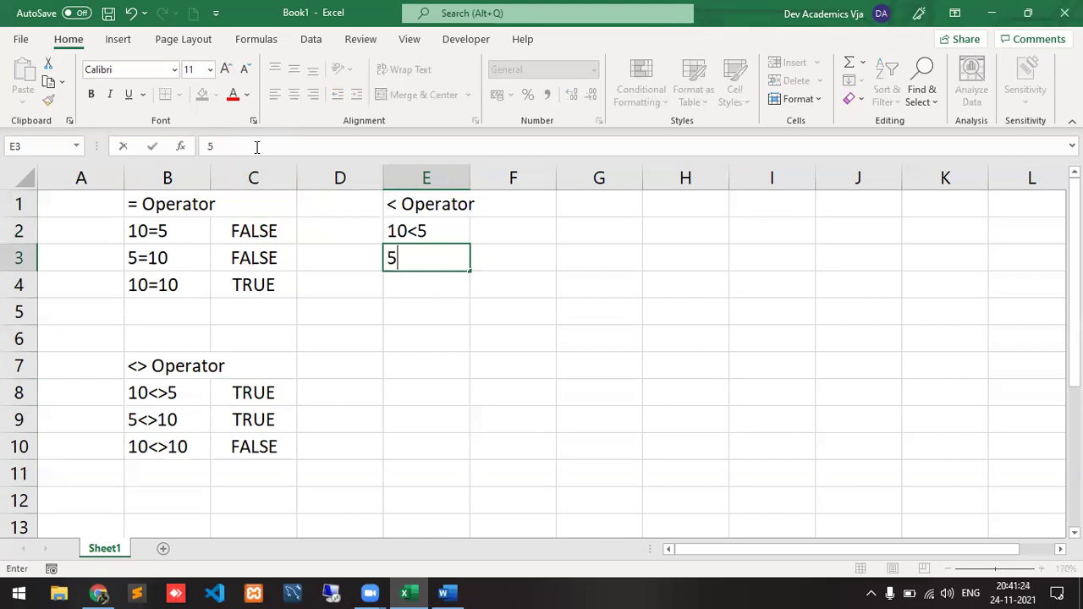
type("<10")
key("Return")
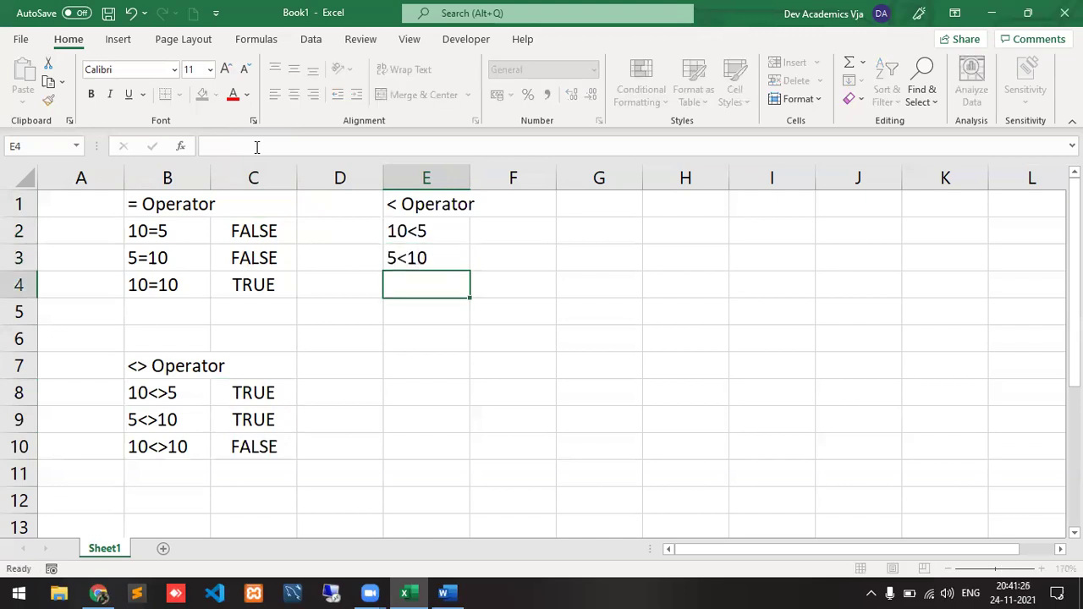
type("10<10")
key("Up")
- Enter the formula =10<5 in cell F2, beside its comparison text
key("Up")
key("Up")
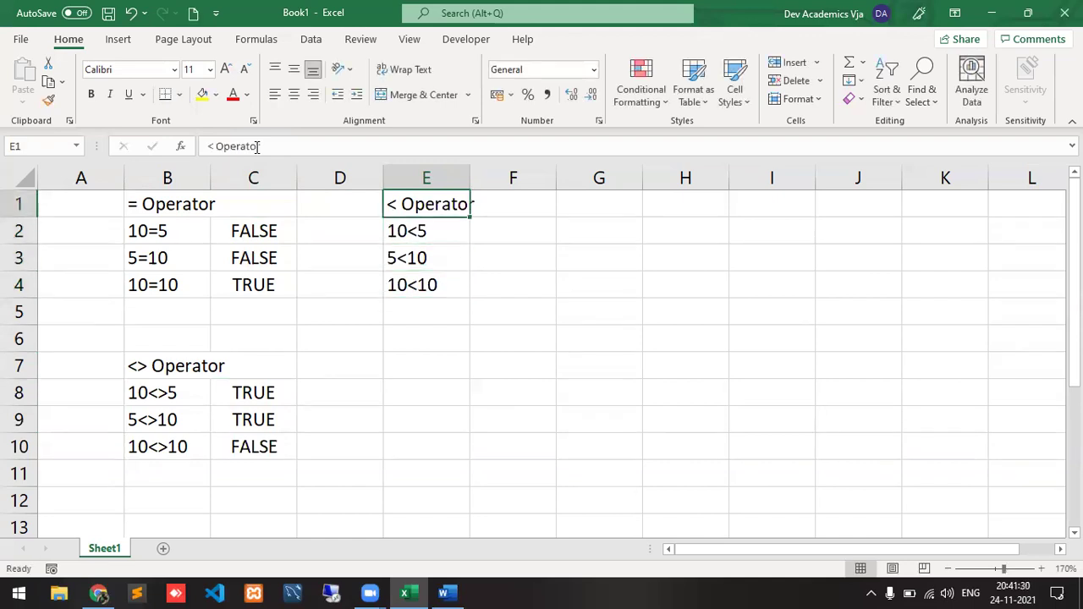
key("Down")
key("Right")
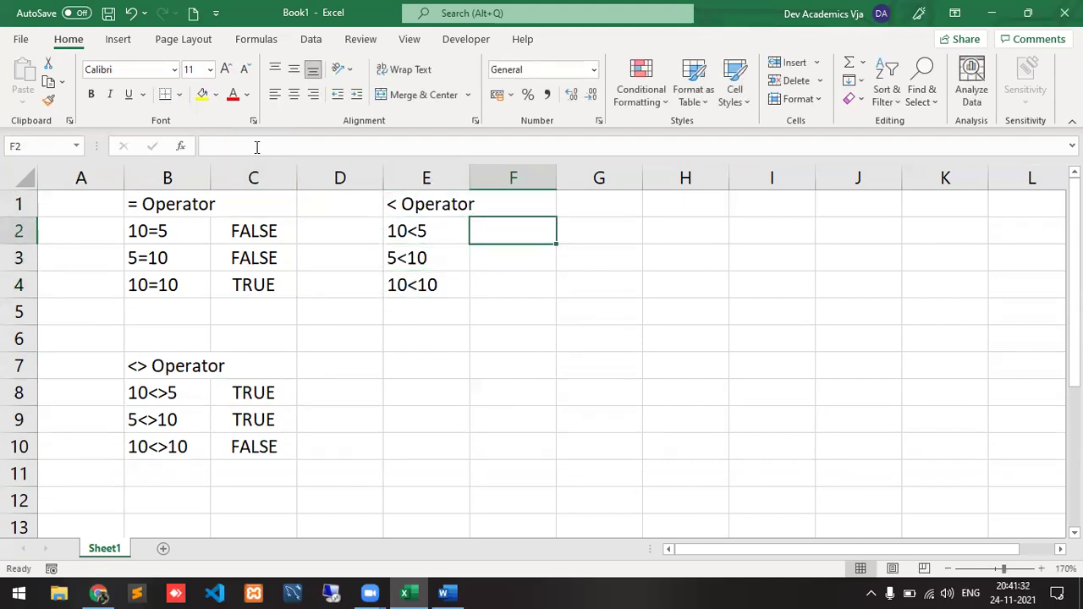
type("=10<5")
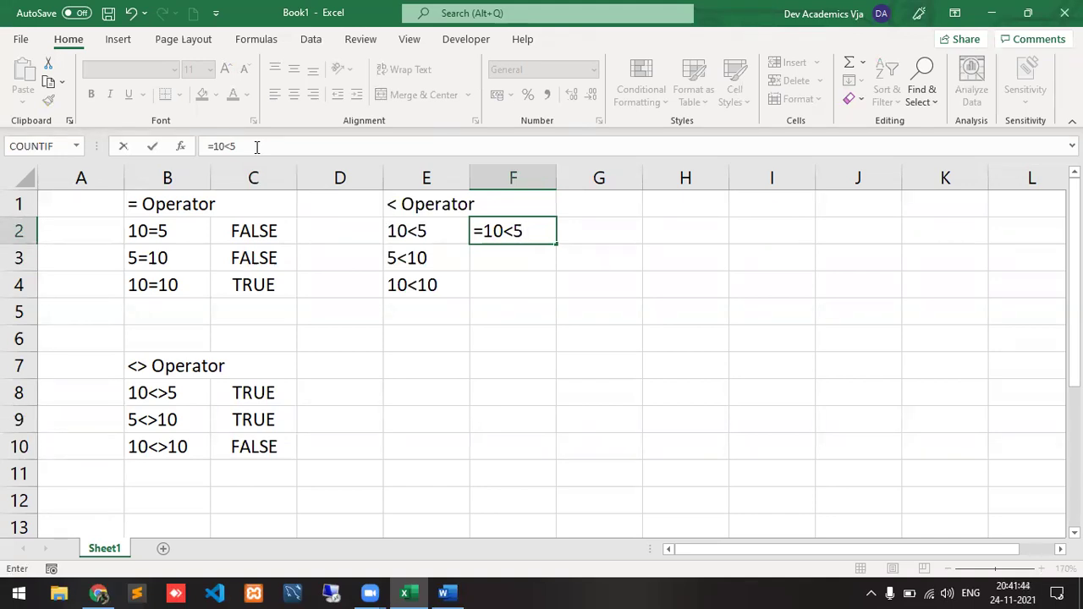
key("Return")
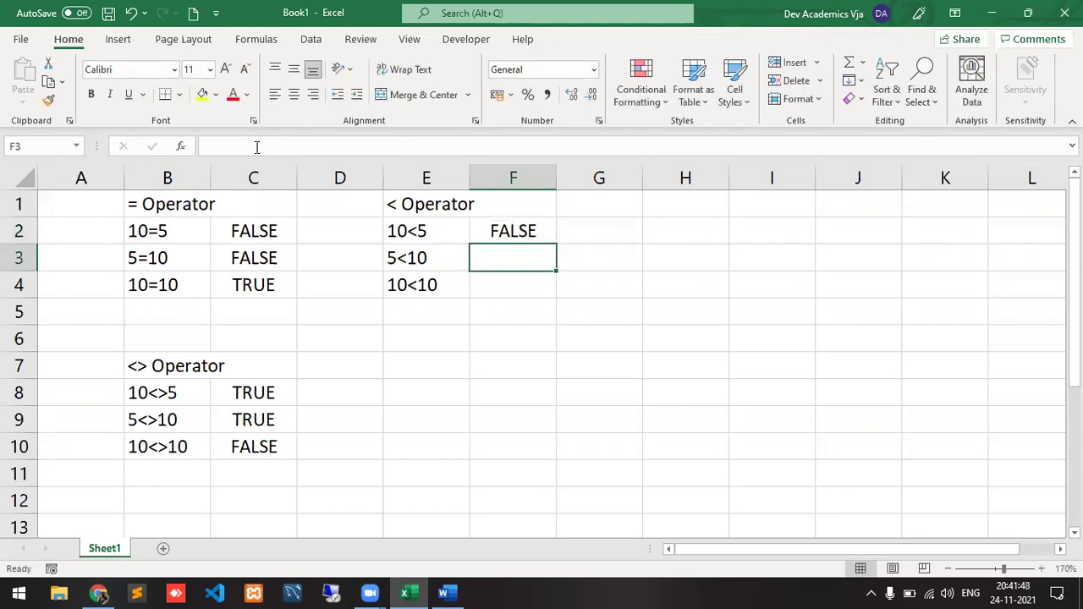
- Enter the formulas =5<10 in cell F3 and =10<10 in cell F4
type("=5<10")
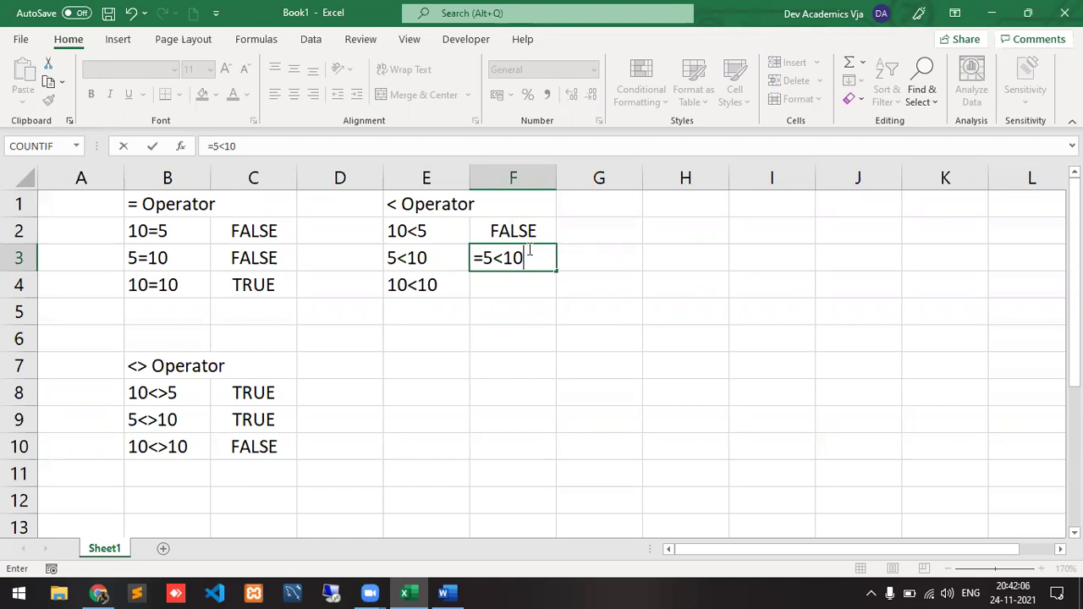
key("Return")
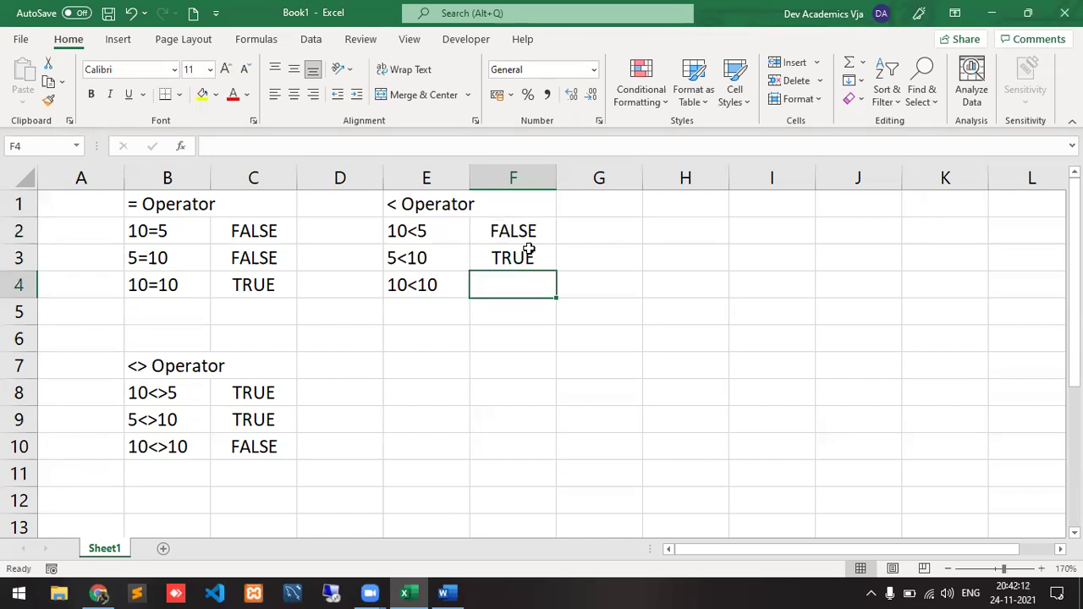
type("=1")
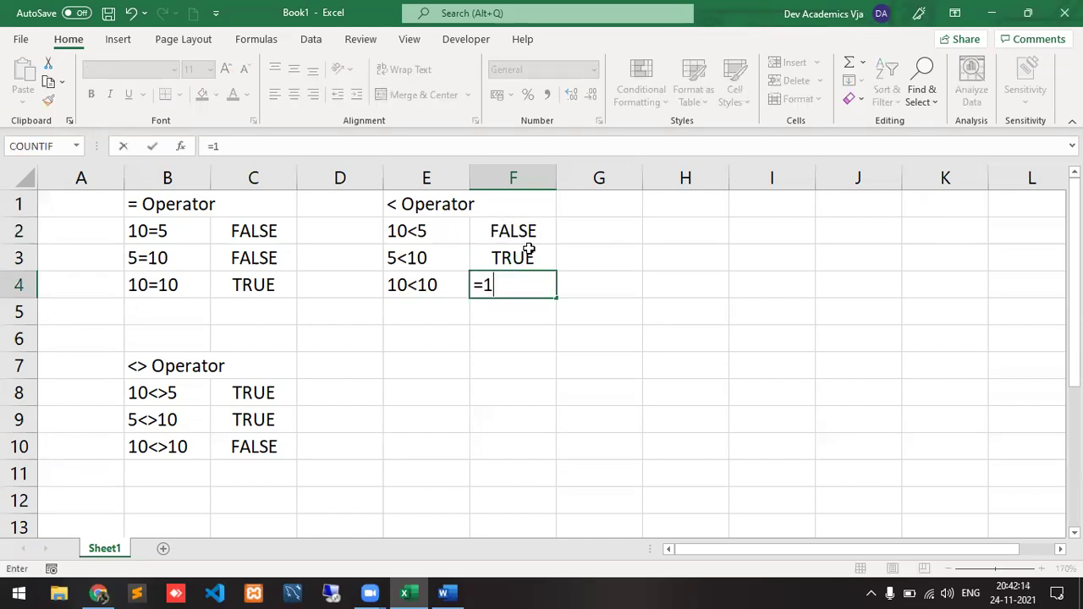
type("0<10")
key("Return")
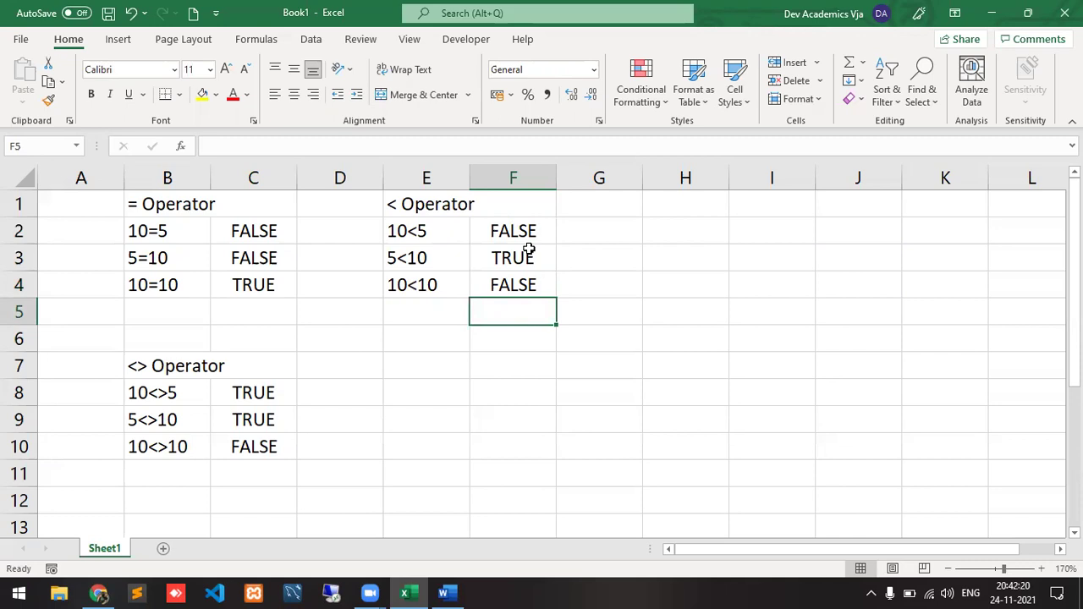
- Examine the < comparison formulas and their results in cells F2 to F4 one by one
key("Up")
key("Up")
key("Up")
key("Down")
key("Up")
key("Down")
key("Down")
key("Up")
key("Up")
key("Down")
key("Down")
- Enter the heading "> Operator" in cell E7
key("Down")
key("Down")
key("Down")
key("Left")
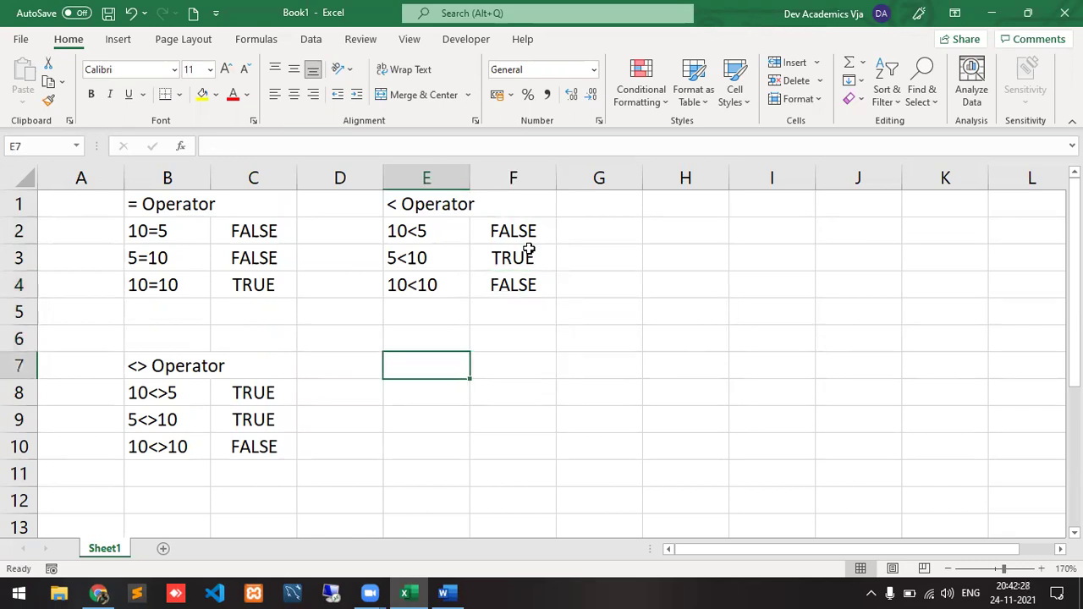
type(">")
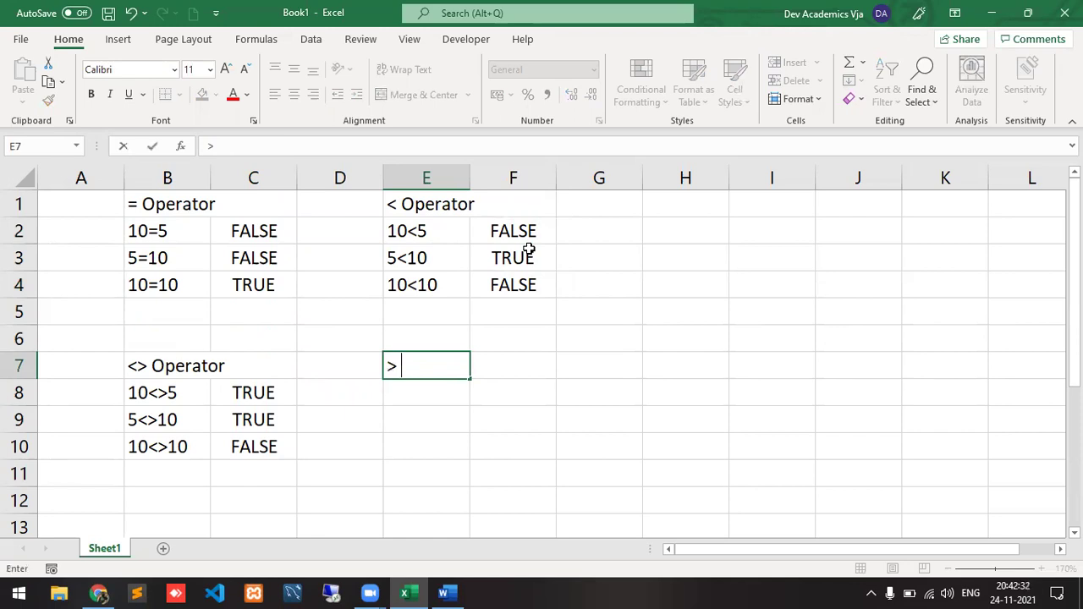
type(" Operator")
key("Return")
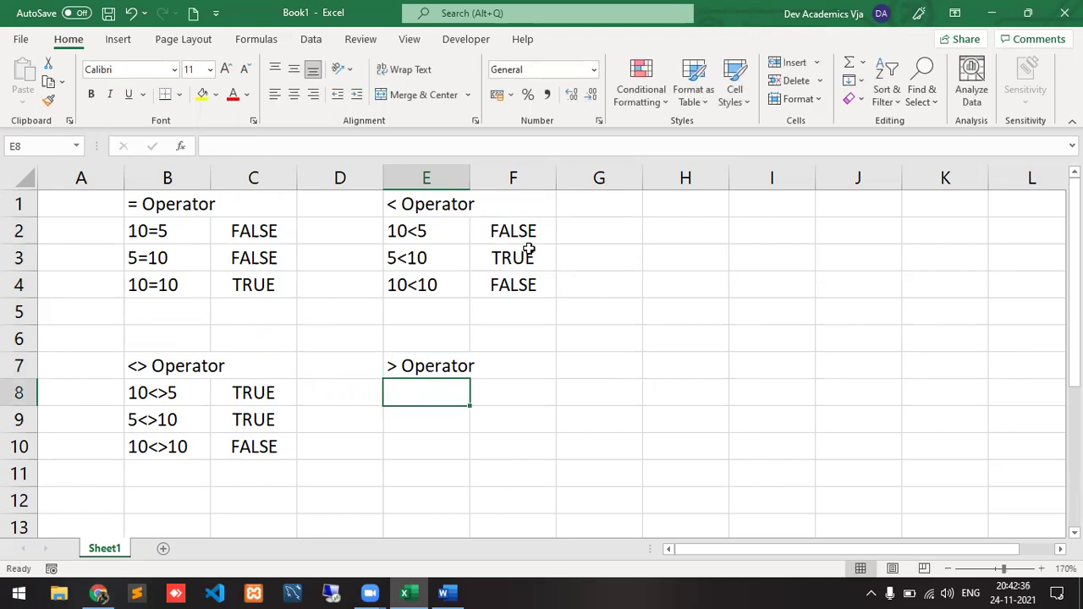
- Enter the comparisons 10>5, 5>10 and 10>10 as text in cells E8 to E10
type("10")
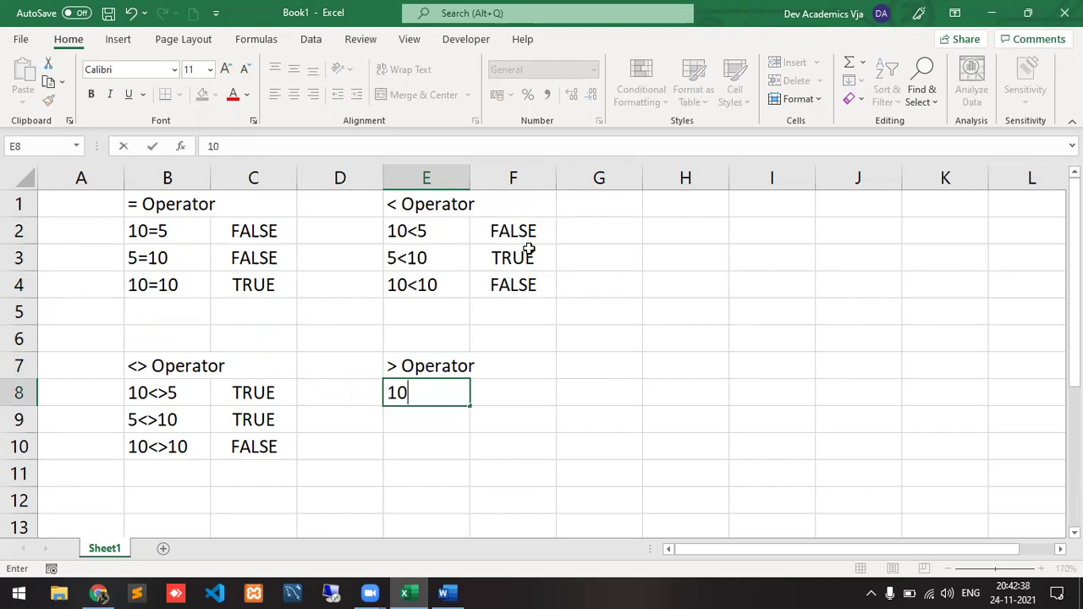
type(">5")
key("Return")
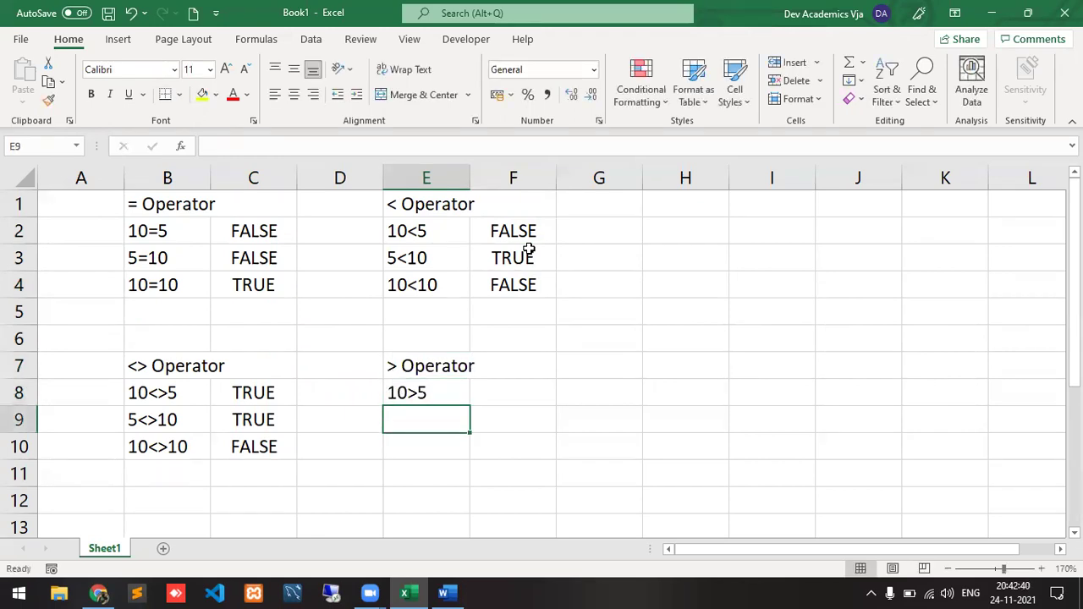
type("5>10")
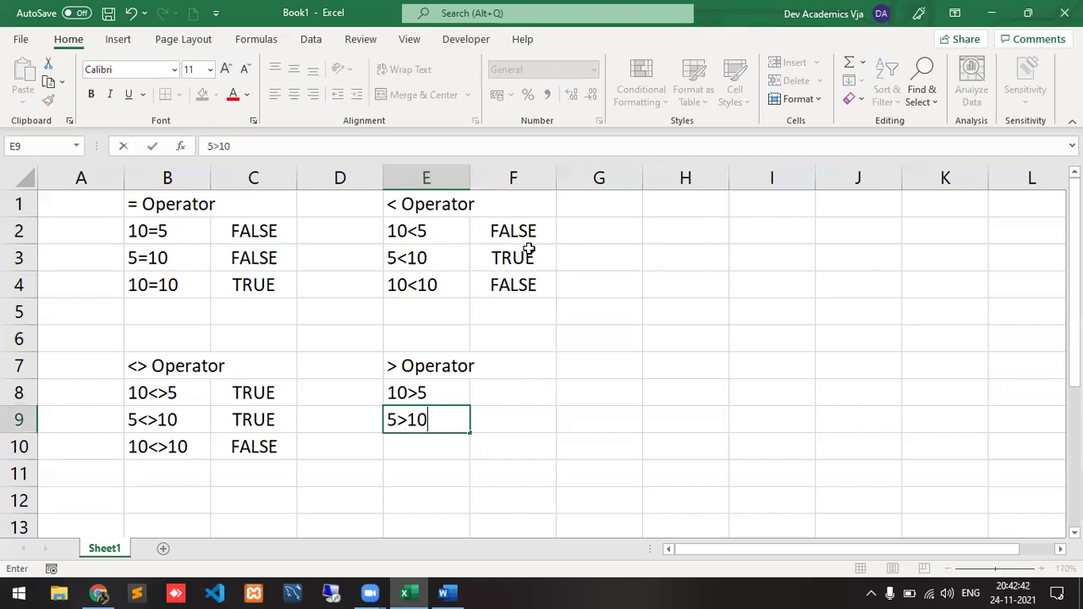
key("Return")
type("10>10")
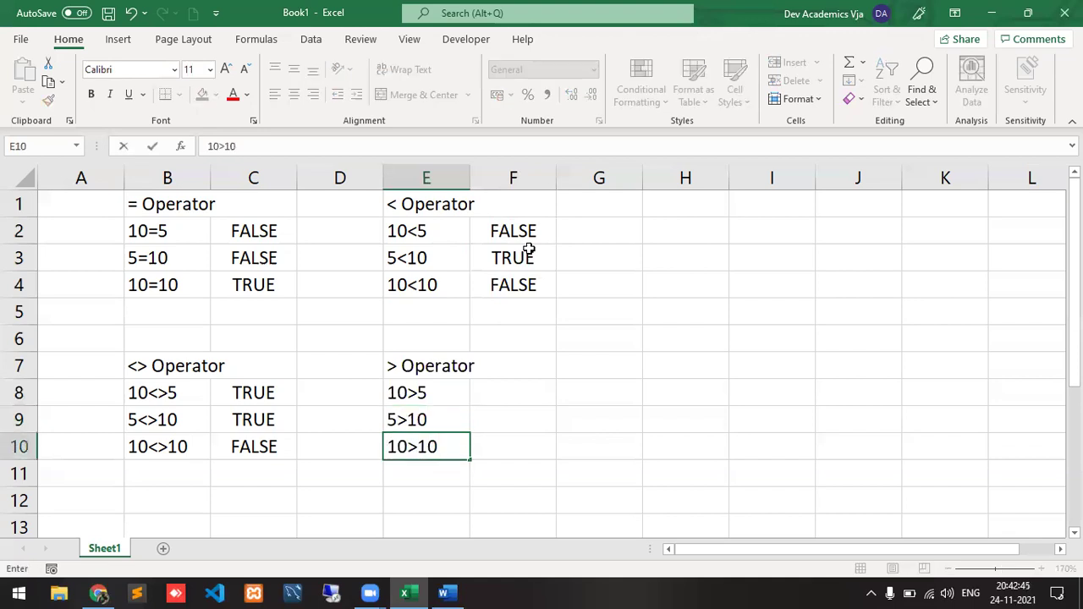
key("Up")
- Enter the formulas =10>5, =5>10 and =10>10 in cells F8 to F10, beside their comparison texts
key("Up")
key("Right")
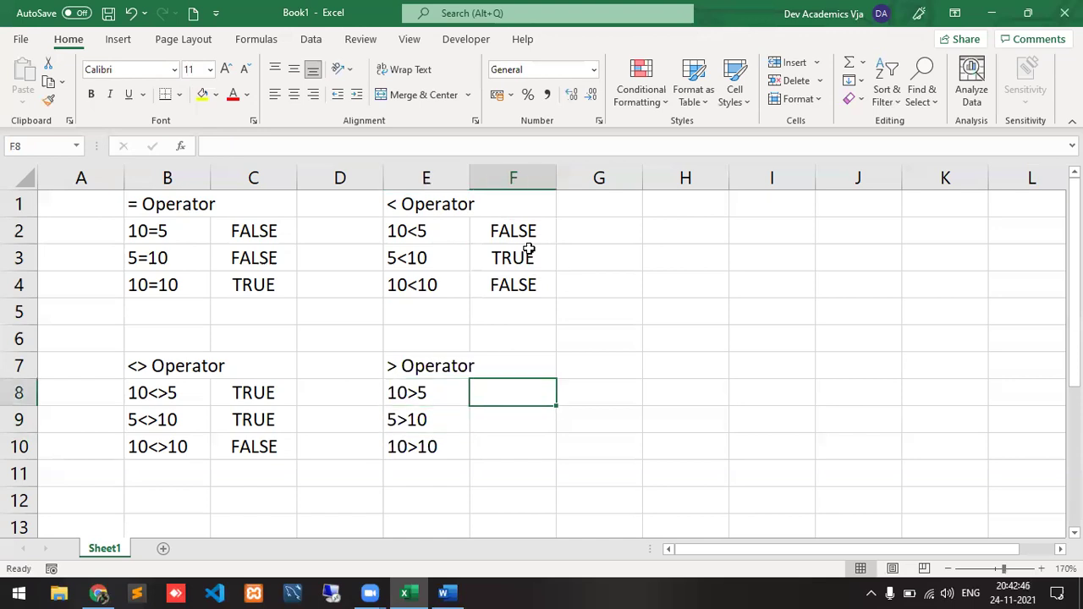
type("=10")
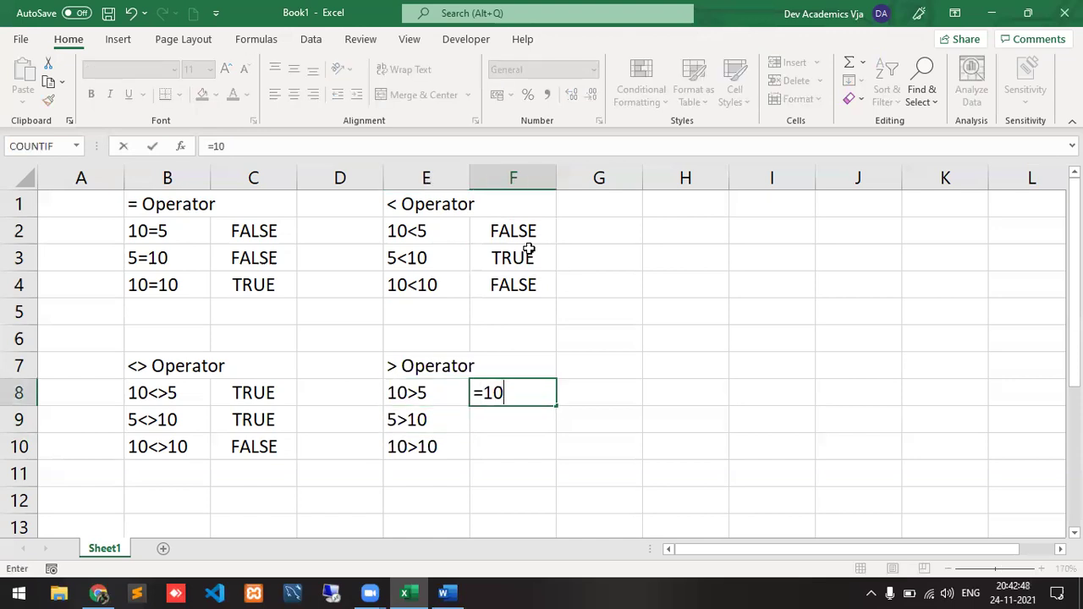
type(">5")
key("Return")
type("=5>10")
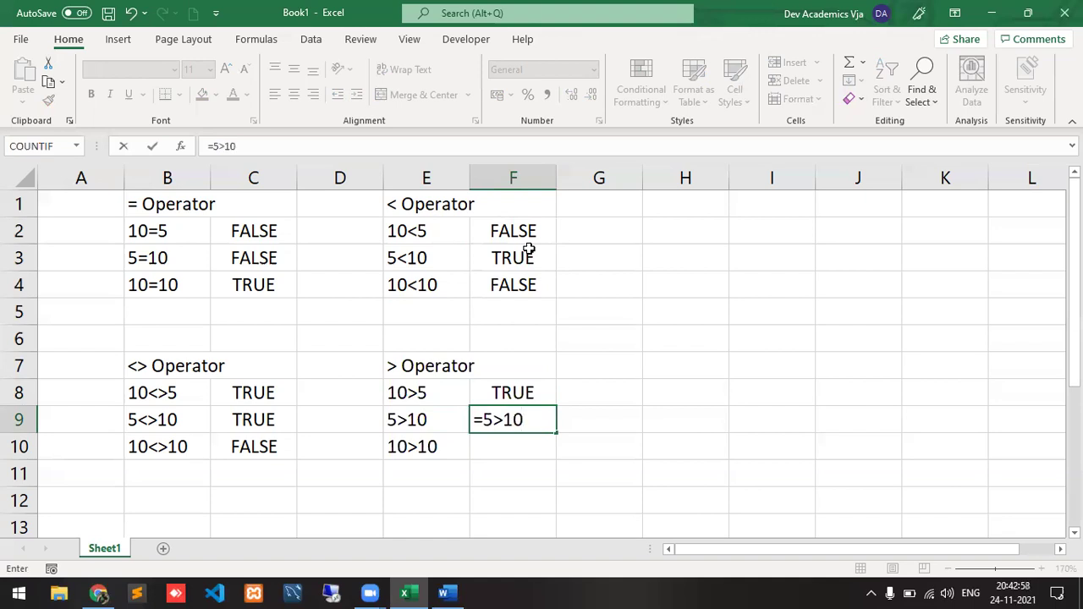
key("Return")
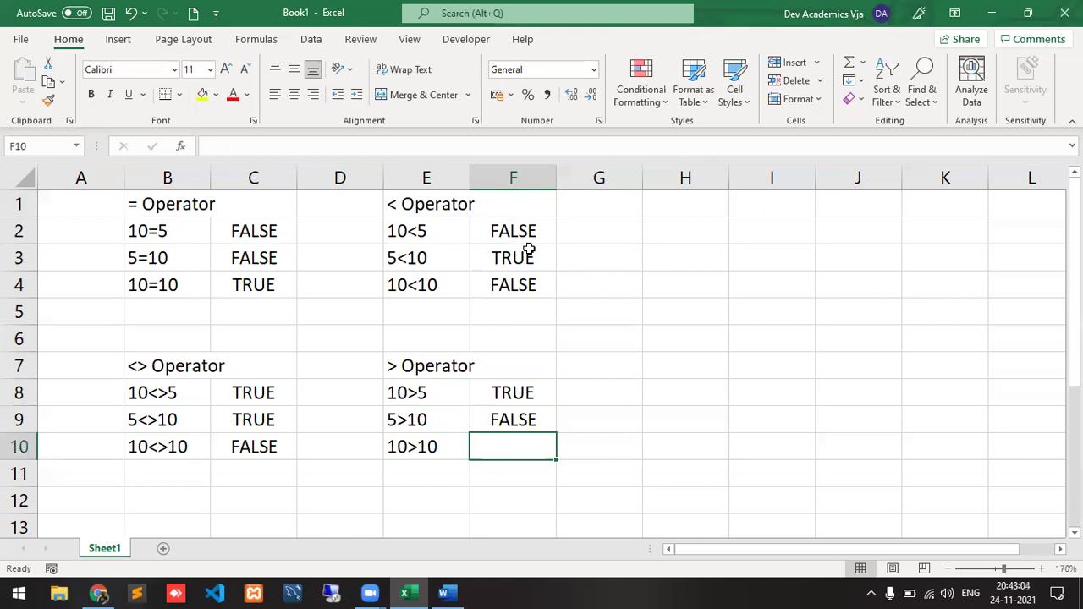
type("=10")
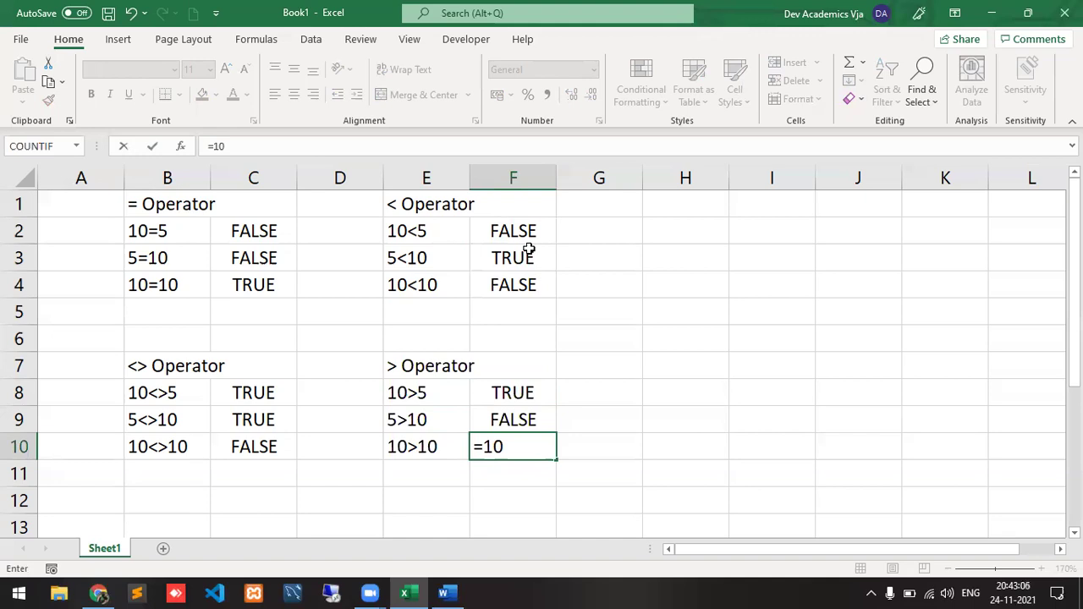
type(">10")
key("Return")
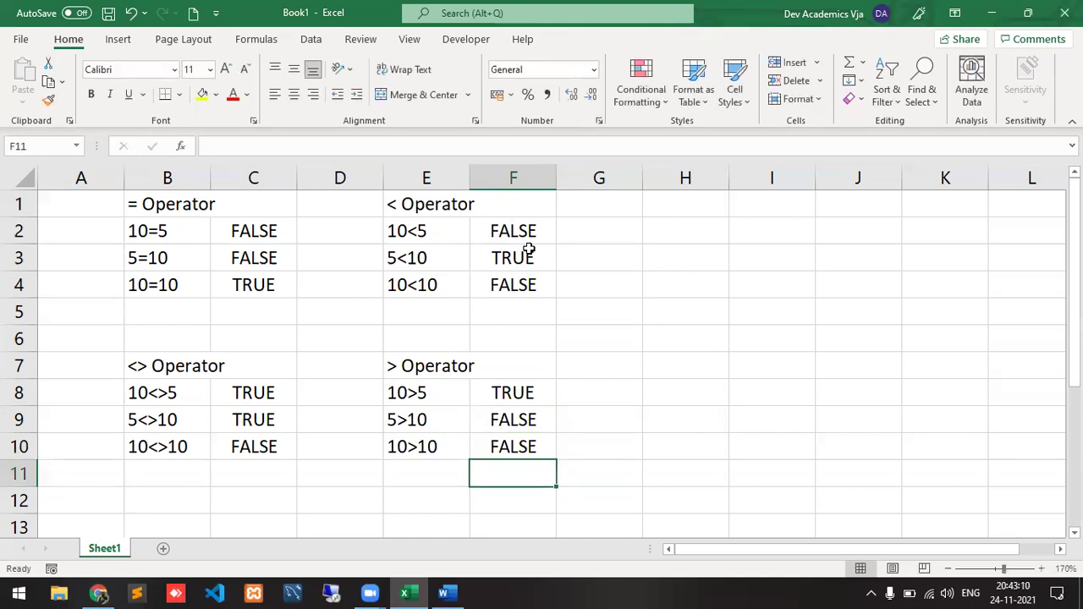
- Review the < and > operator headings and their comparison texts in column E
key("Up")
key("Up")
key("Left")
key("Up")
key("Up")
key("Up")
key("Up")
key("Up")
key("Up")
key("Up")
key("Up")
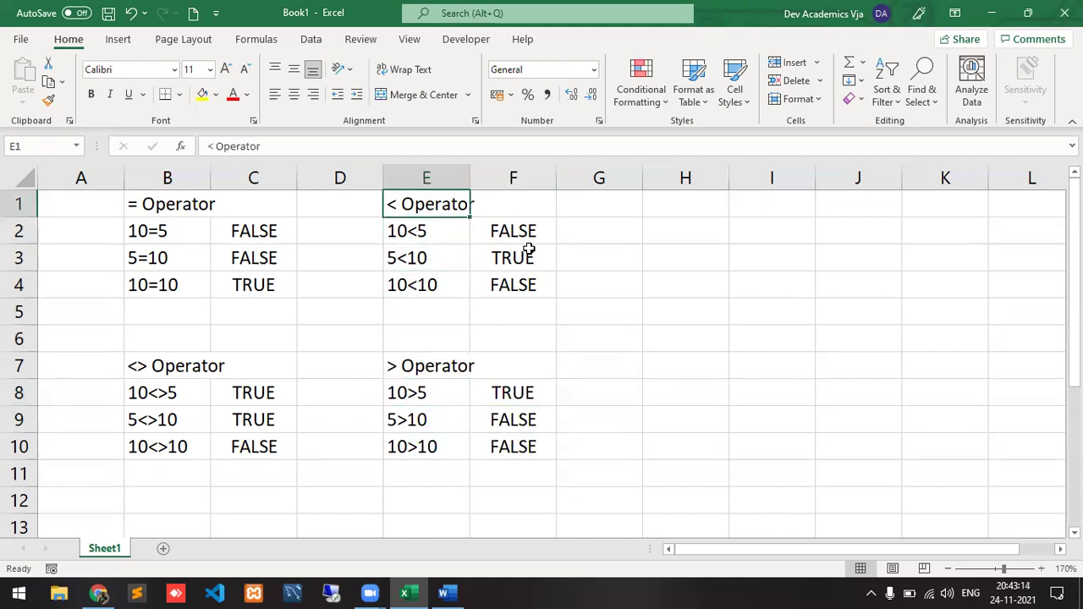
key("Down")
key("Down")
key("Down")
key("Down")
key("Down")
key("Down")
key("Down")
key("Up")
key("Up")
key("Up")
key("Up")
key("Up")
key("Up")
key("Up")
- Enter the heading "<= Operator" in cell H1
key("Right")
key("Right")
key("Right")
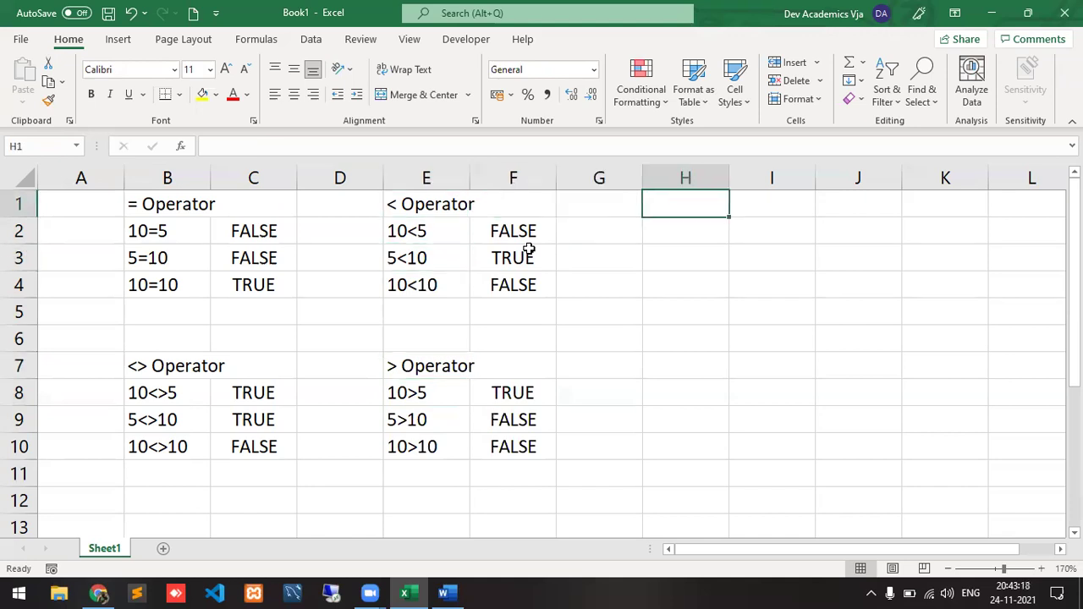
type("<=")
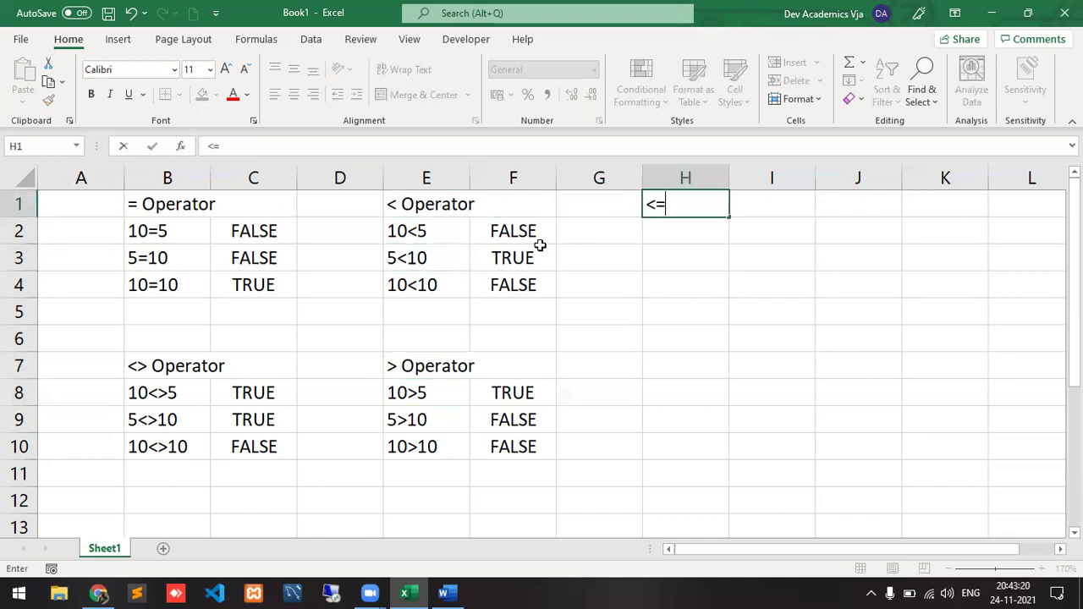
type(" Operator")
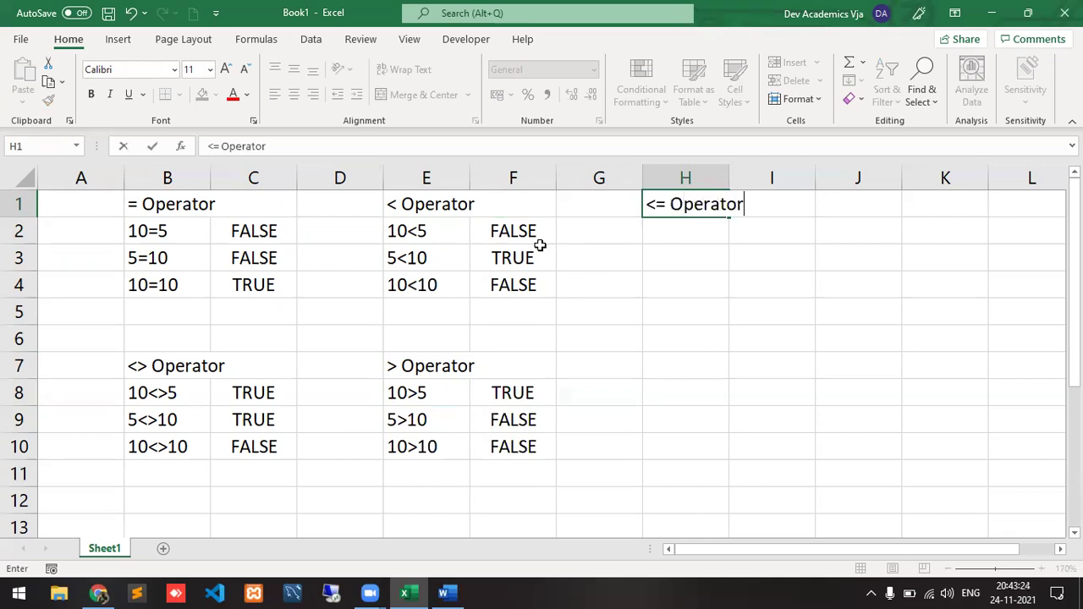
key("Return")
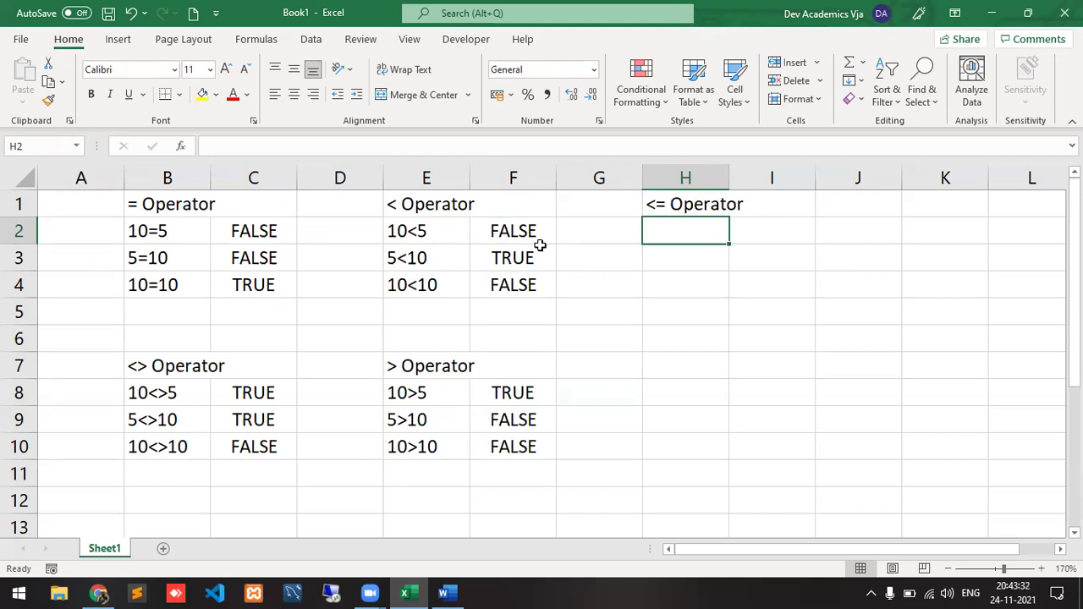
- Enter the comparisons 10<=5, 5<=10 and 10<=10 as text in cells H2 to H4
type("10")
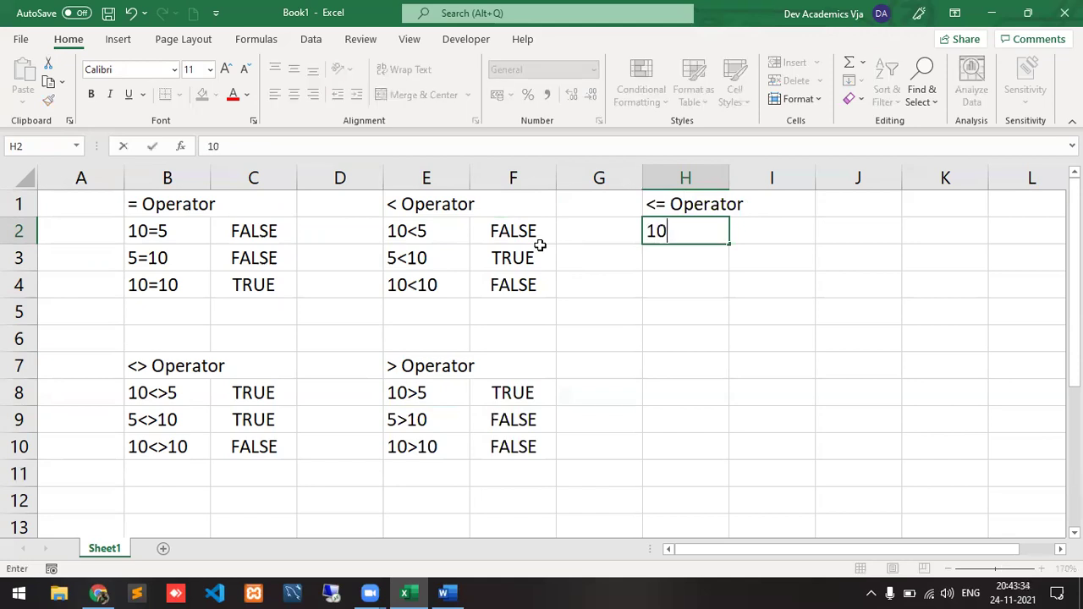
type("<=5")
key("Return")
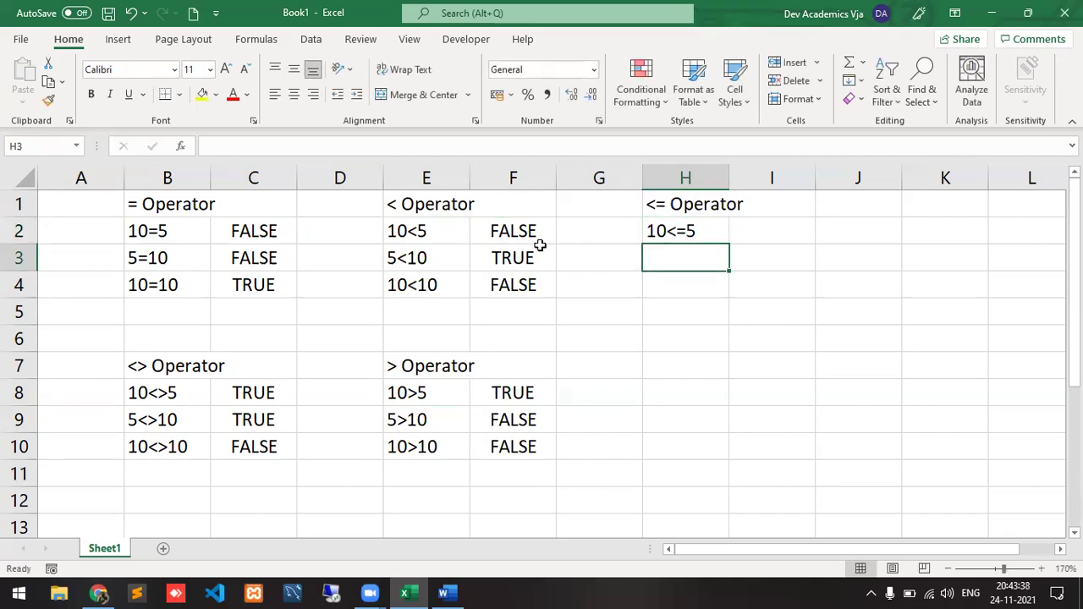
type("5<=10")
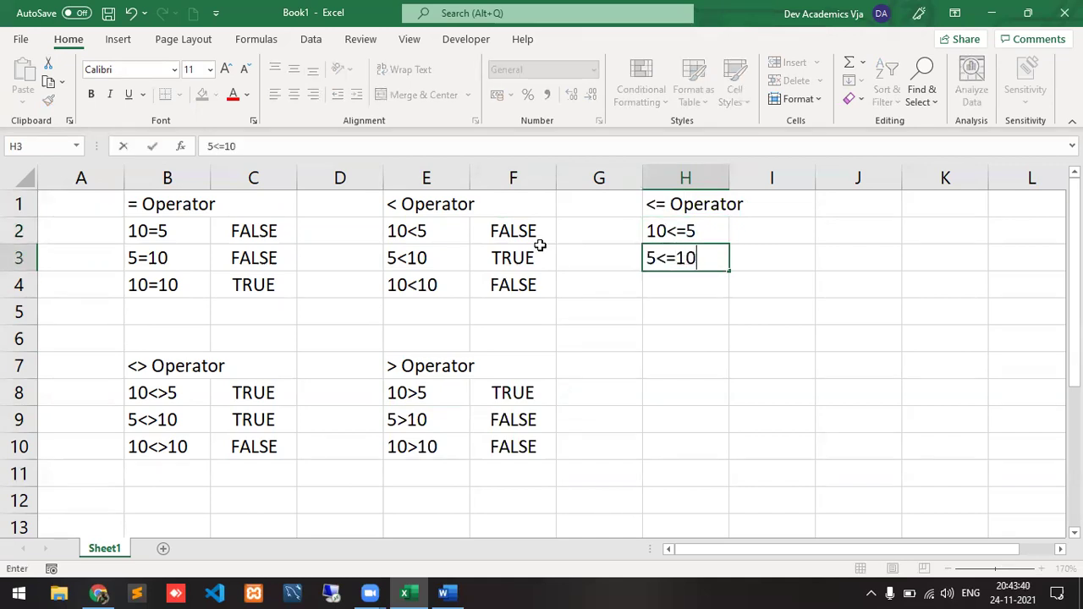
key("Return")
type("10")
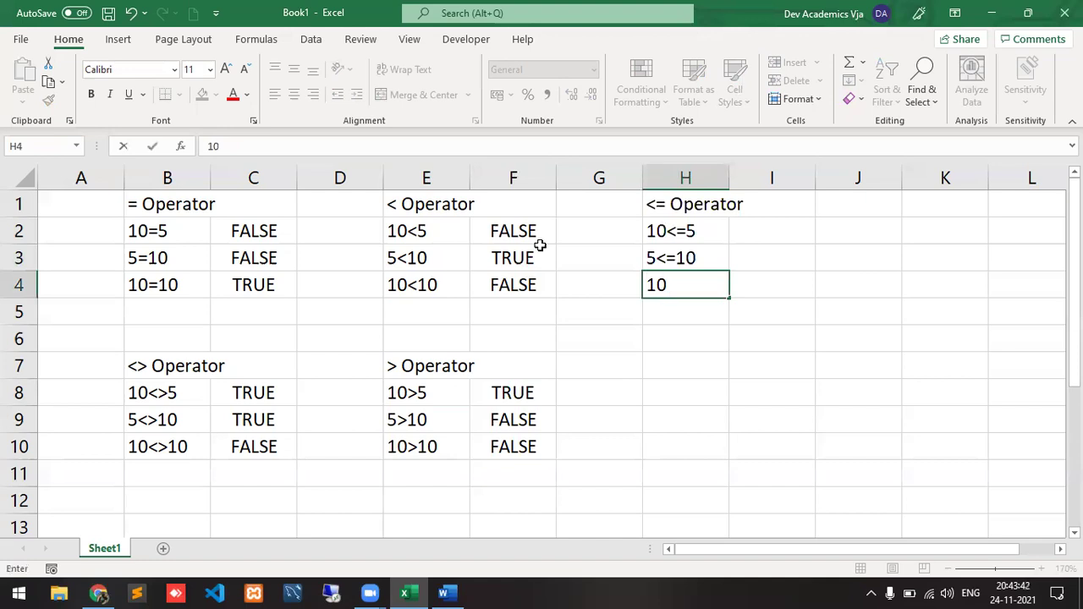
type("<=10")
key("Up")
- Enter the formula =10<=5 in cell I2, beside its comparison text
key("Up")
key("Up")
key("Down")
key("Right")
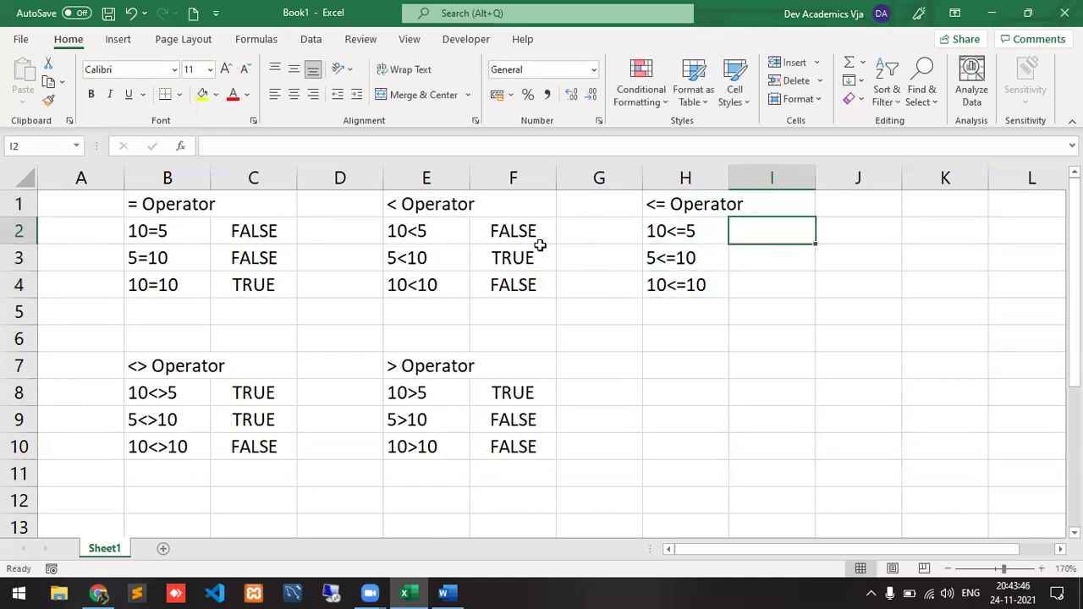
type("=1")
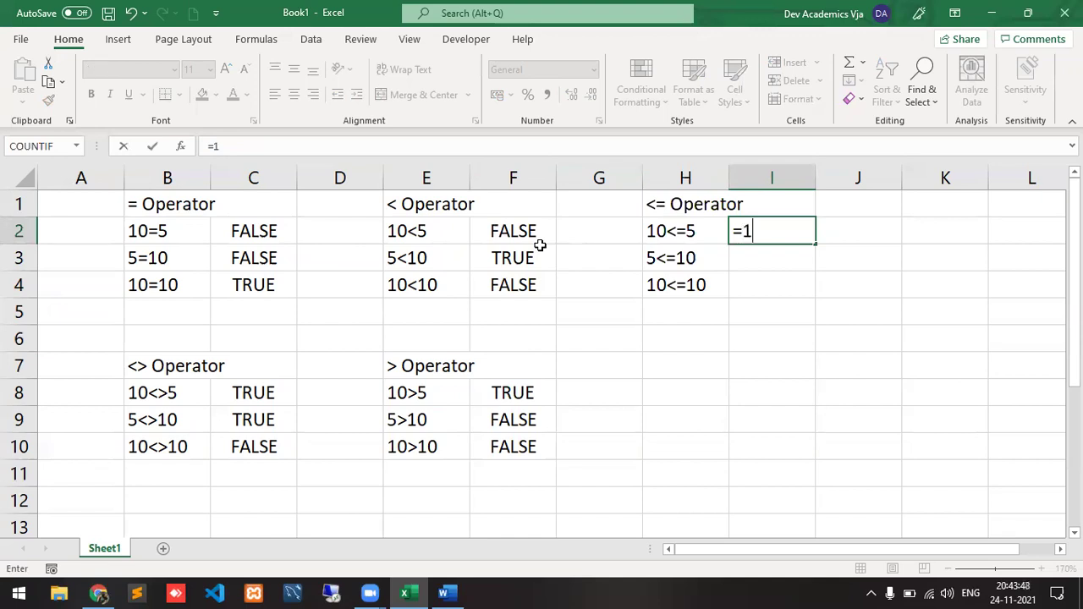
type("0<=5")
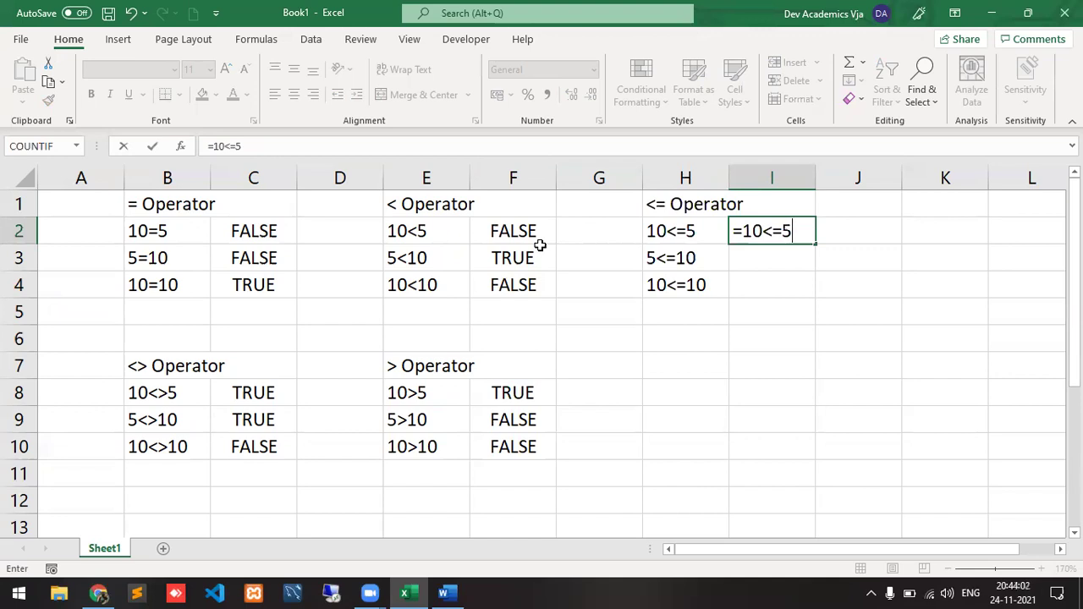
key("Return")
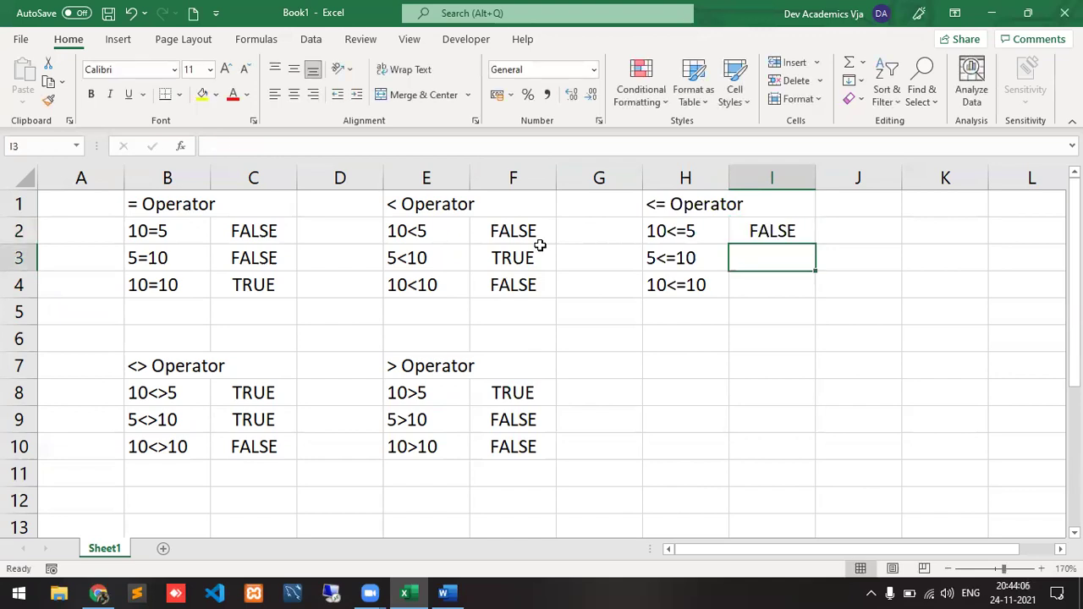
- Enter the formulas =5<=10 in cell I3 and =10<=10 in cell I4
type("=")
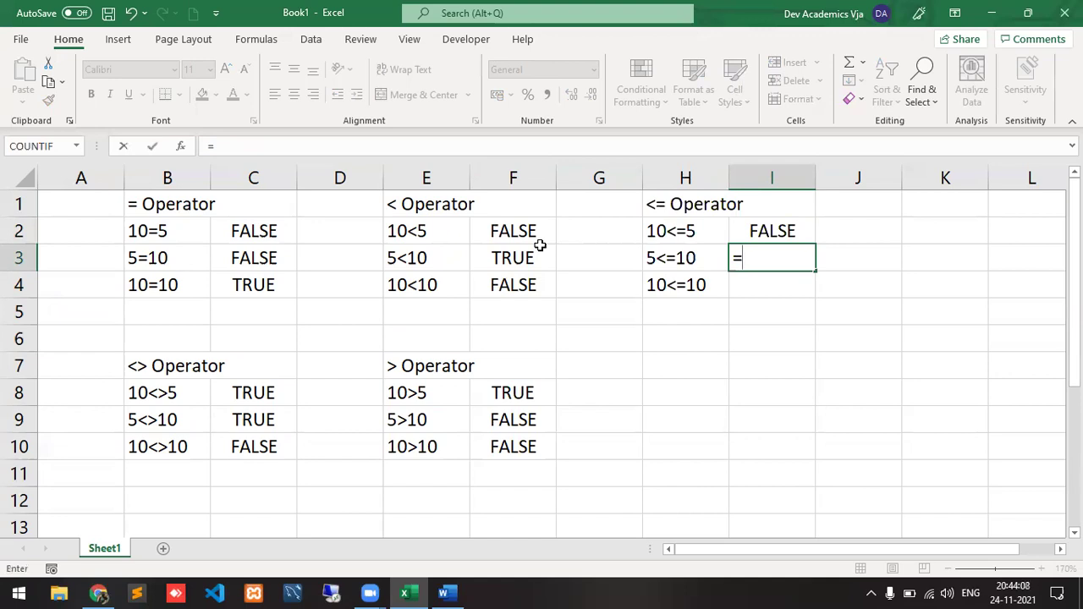
type("5<=10")
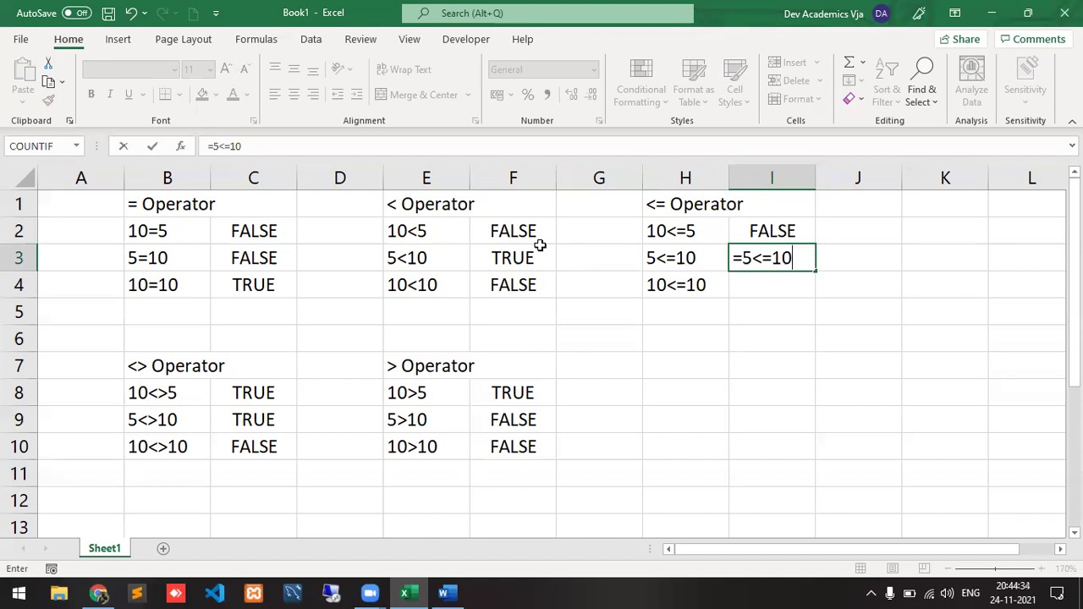
key("Return")
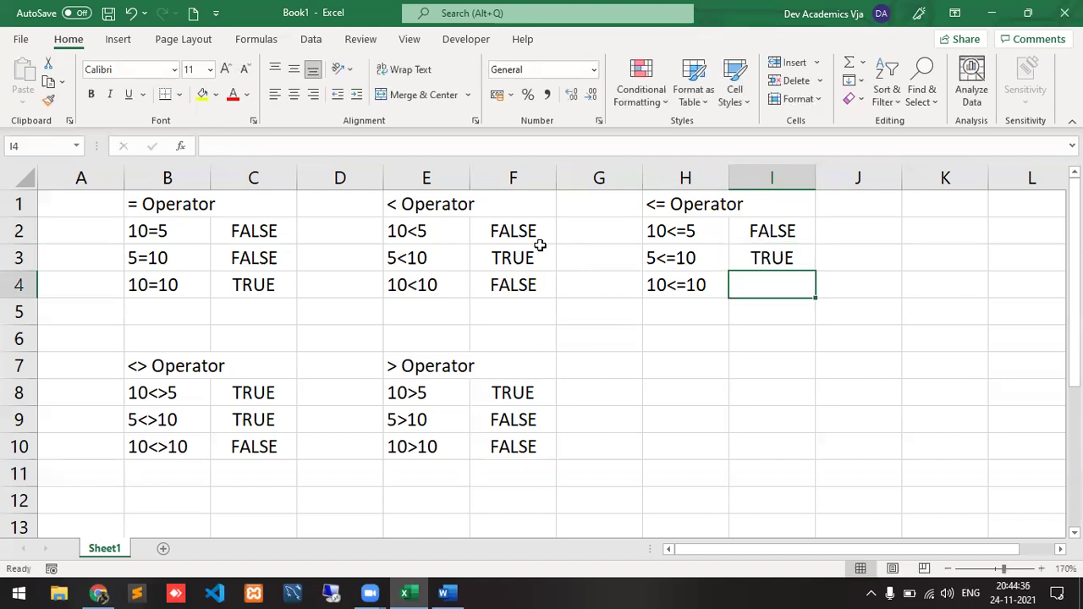
type("=10")
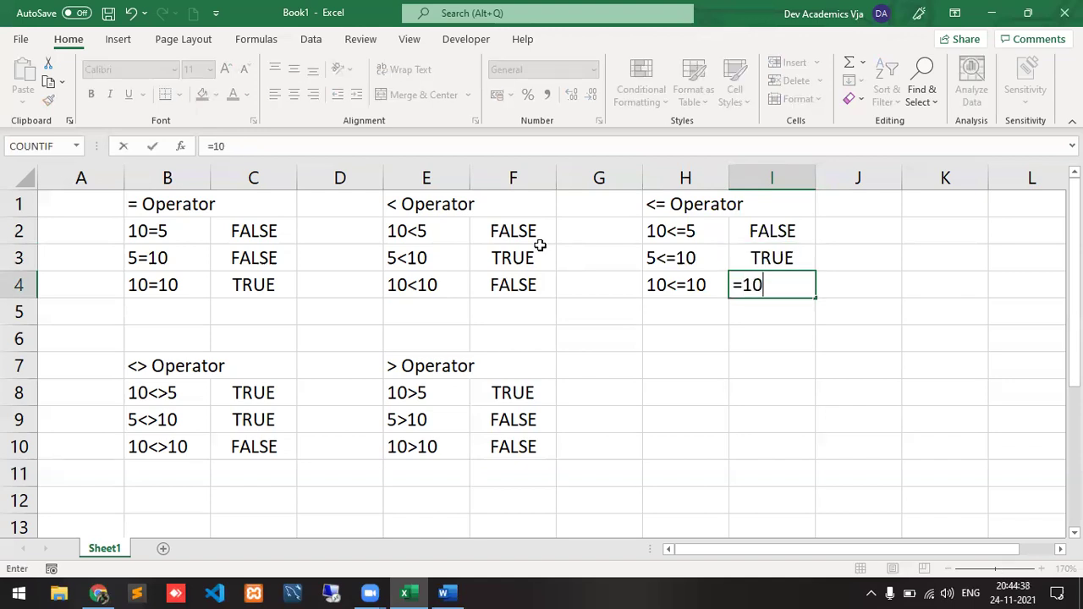
type("<=10")
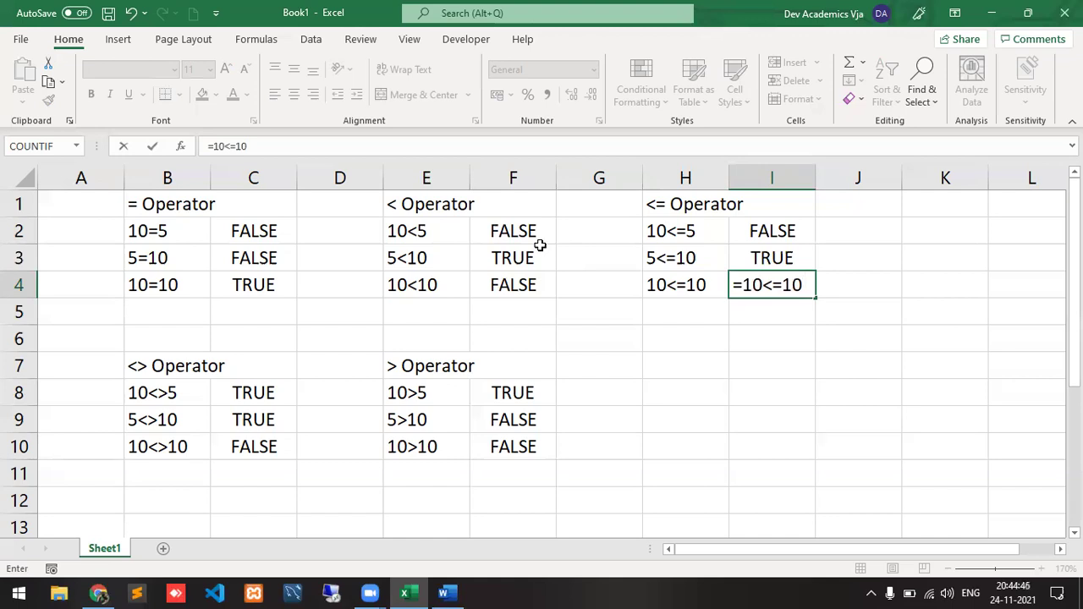
key("Return")
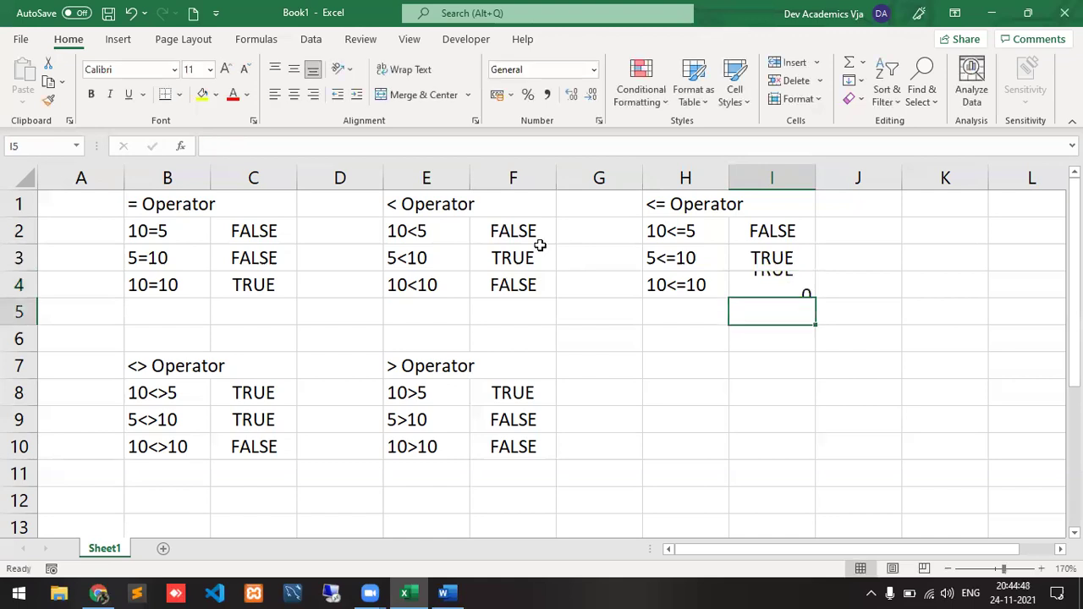
- Examine the <= comparisons 5<=10 and 10<=10 in cells H3 and H4 against their results
key("Up")
key("Up")
key("Left")
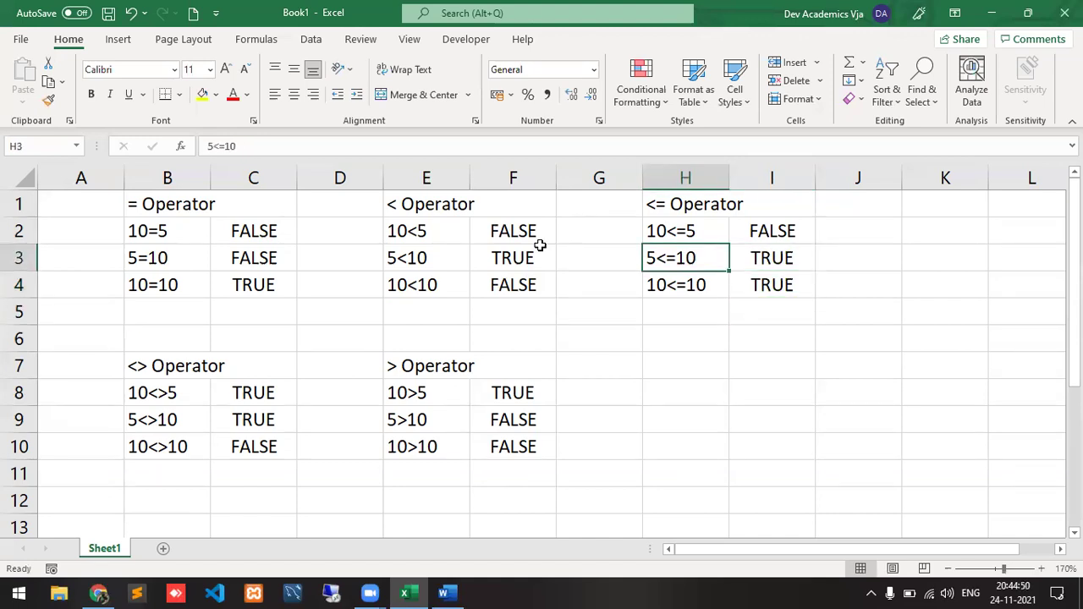
key("Down")
key("Up")
key("Down")
key("Down")
key("Up")
key("Up")
key("Down")
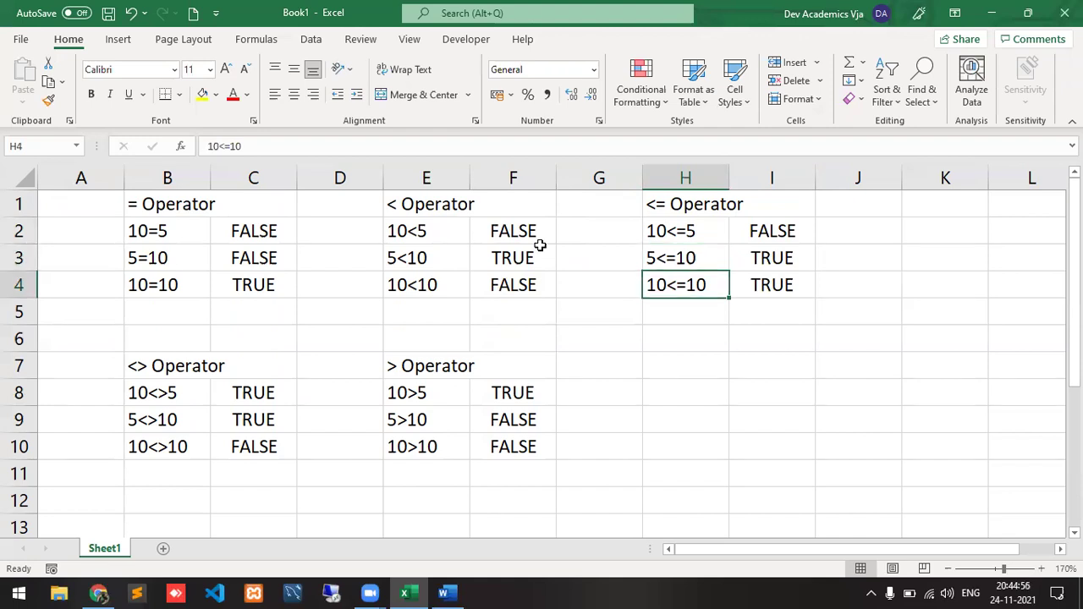
- Enter the heading ">= Operator" in cell H7, below the <= comparisons
key("Down")
key("Down")
key("Down")
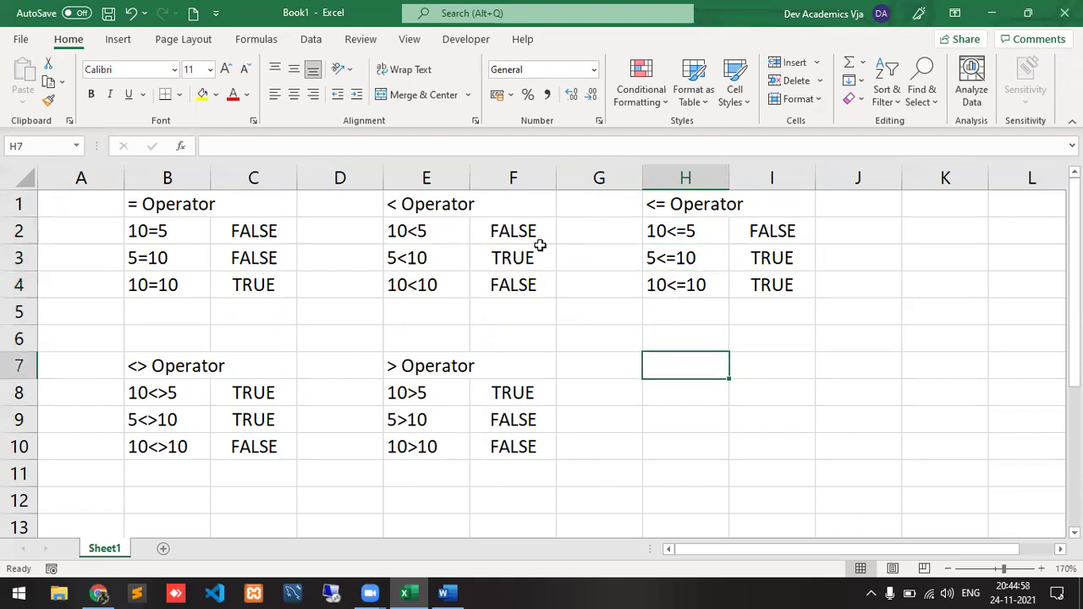
type(">=")
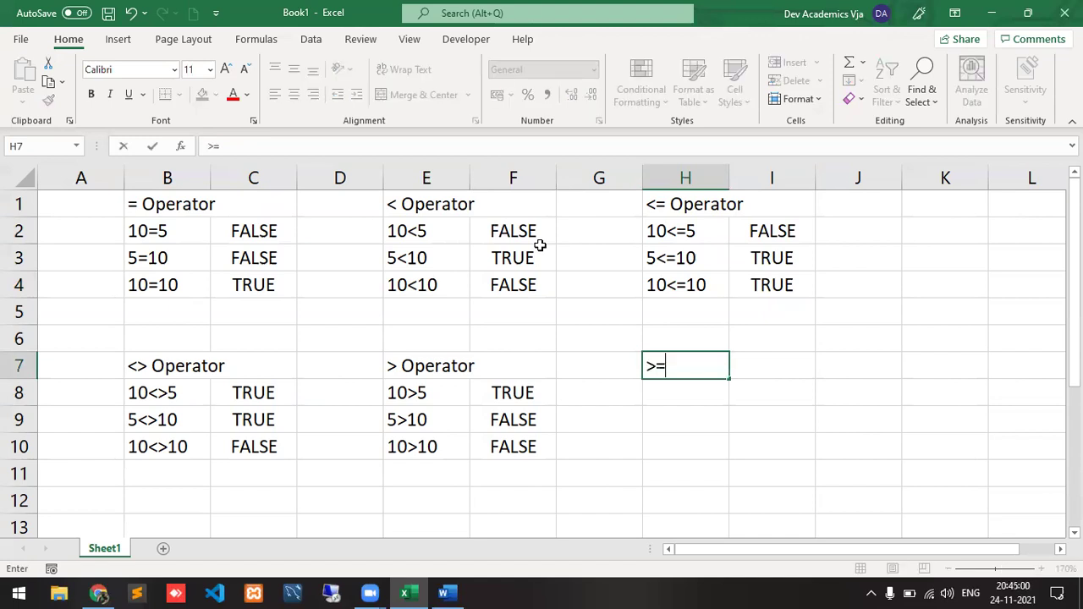
type(" Operator")
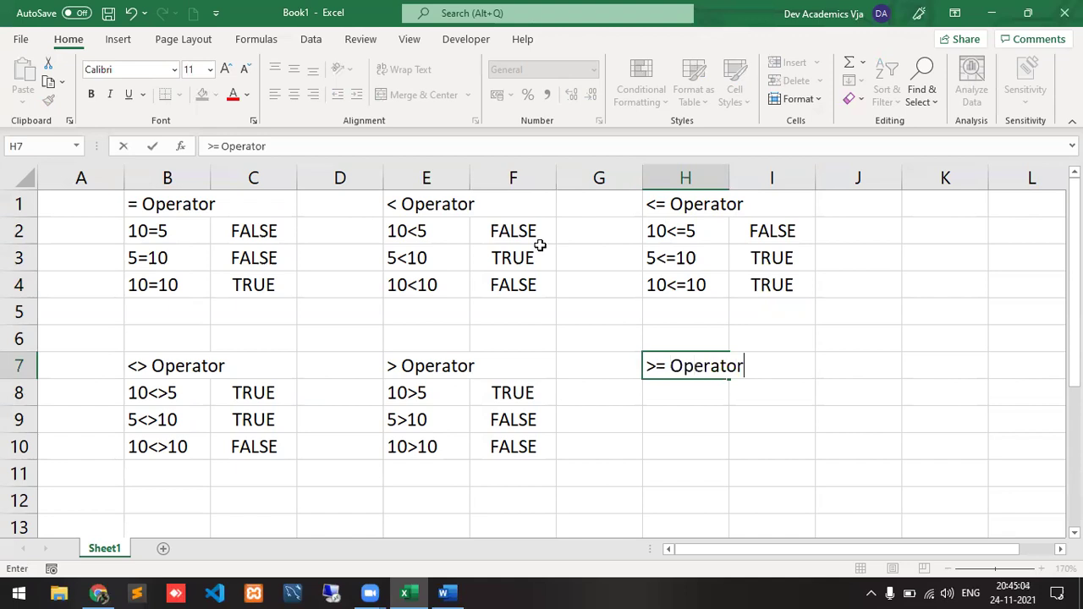
key("Return")
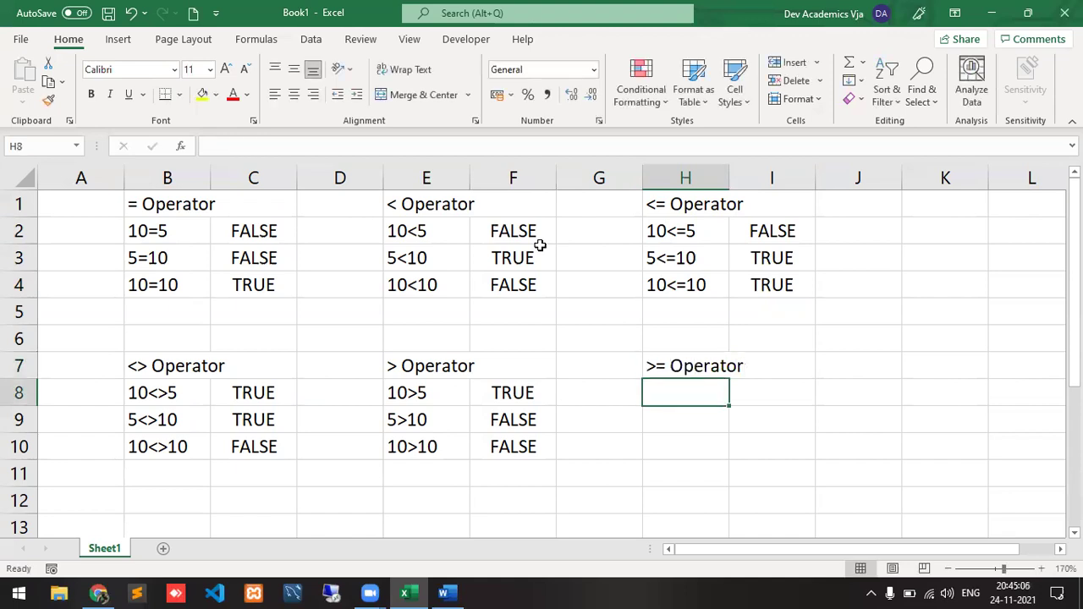
- Enter the comparisons 10>=5, 5>=10 and 10>=10 as text in cells H8 to H10
type("10>=5")
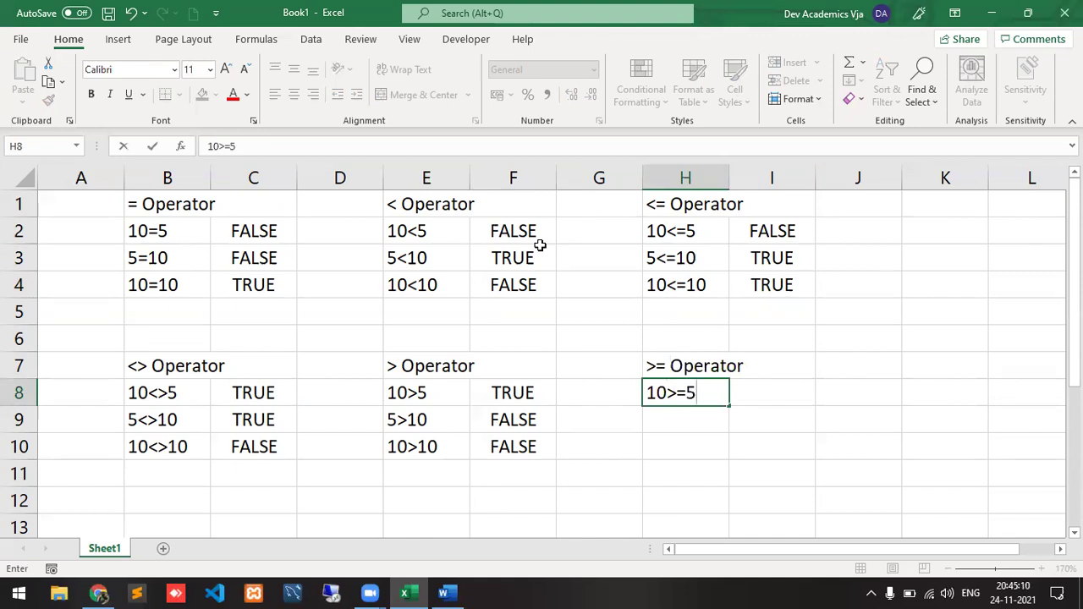
key("Return")
type("5>=10")
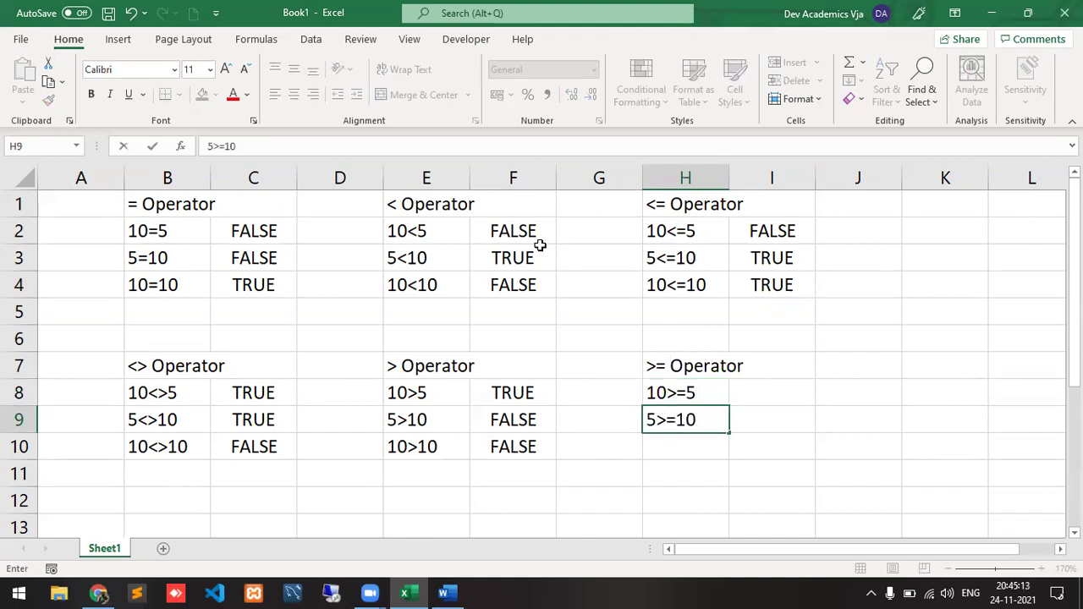
key("Return")
type("10>=10")
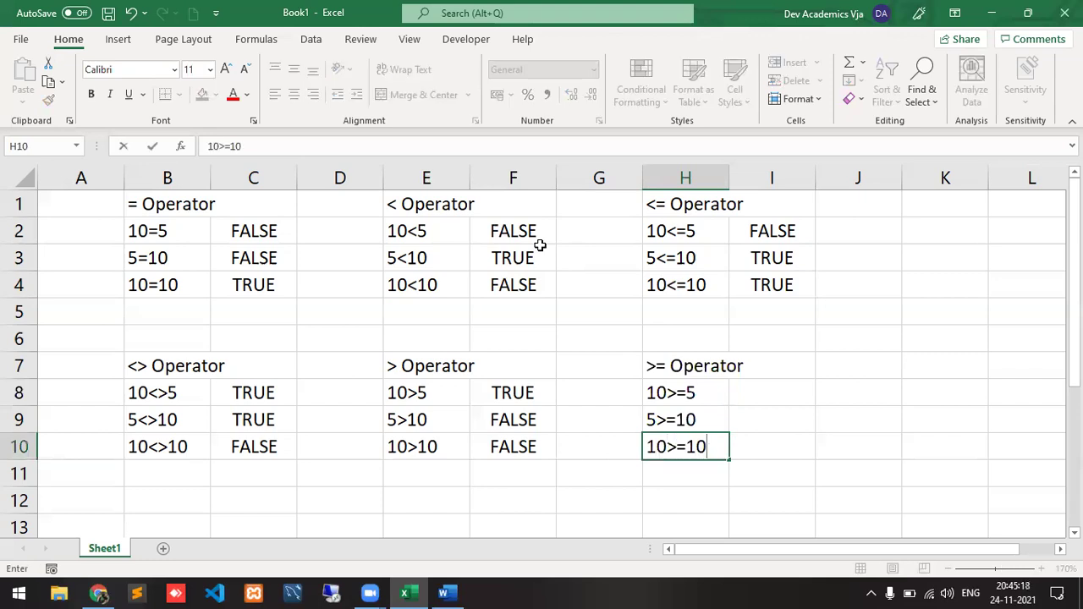
key("Return")
- Enter the formula =10>=5 in cell I8, beside its comparison text
key("Up")
key("Up")
key("Up")
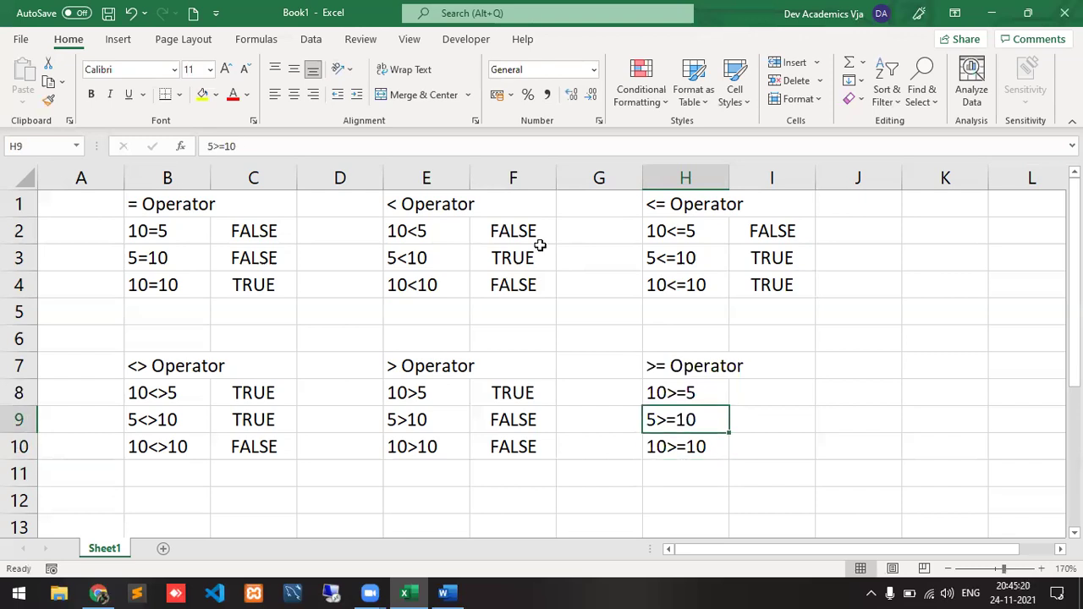
key("Right")
type("=")
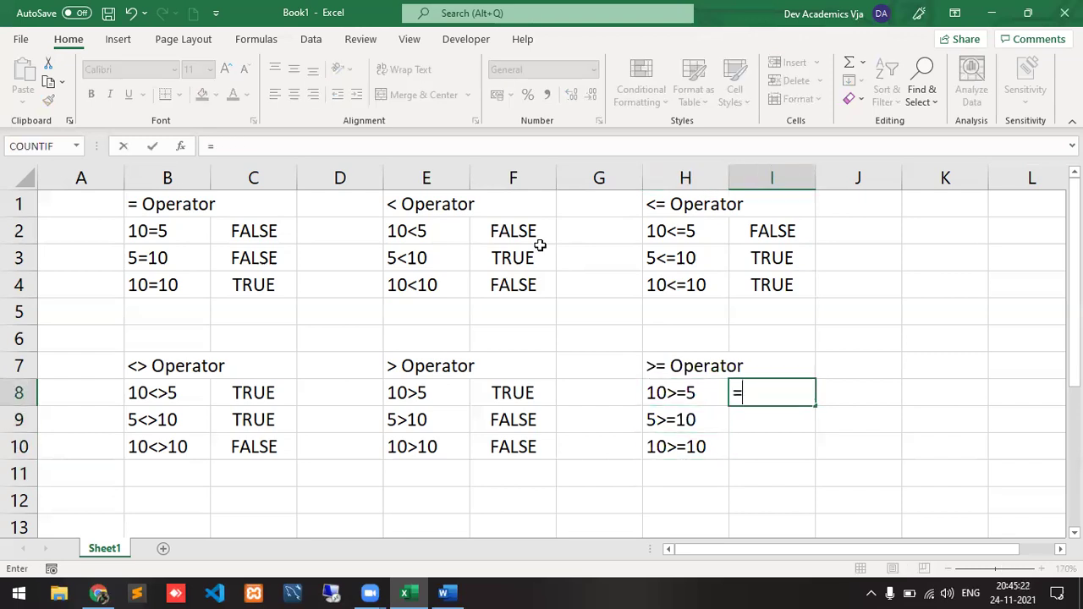
type("10>=5")
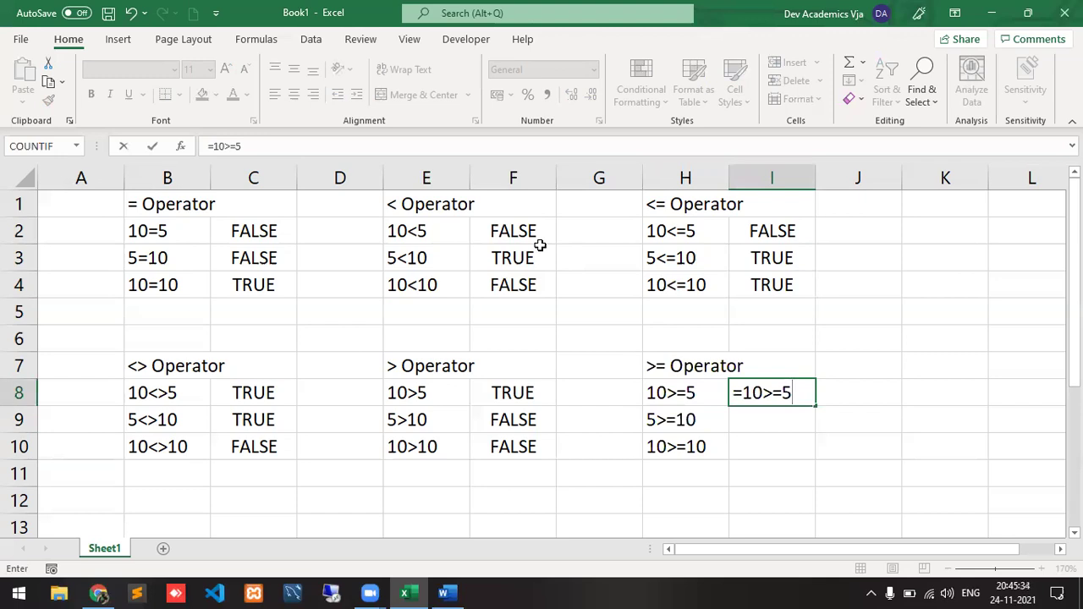
key("Return")
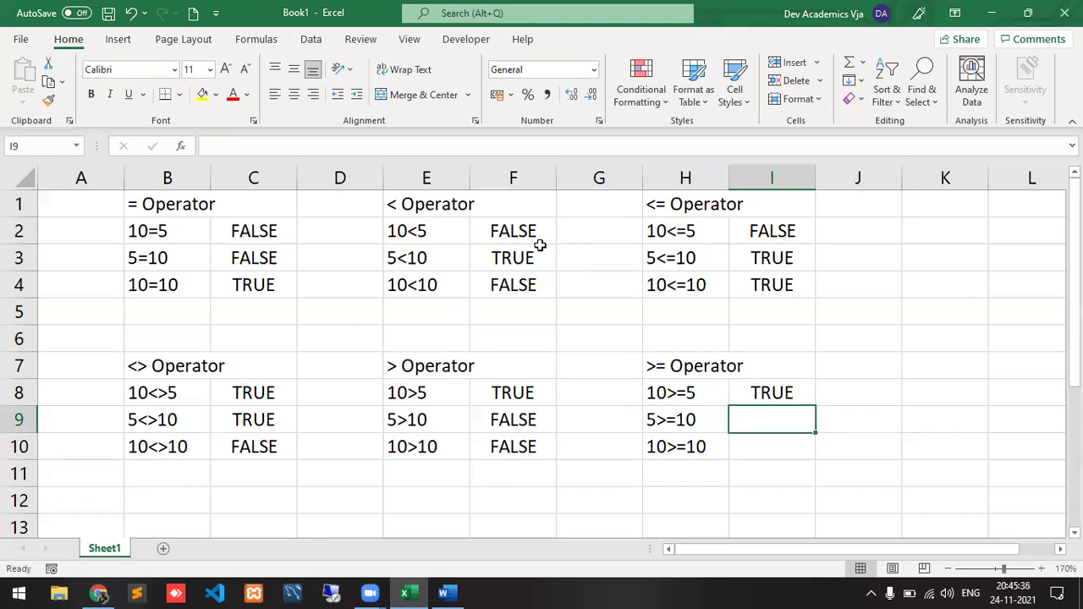
- Enter the formulas =5>=10 in cell I9 and =10>=10 in cell I10
type("=5")
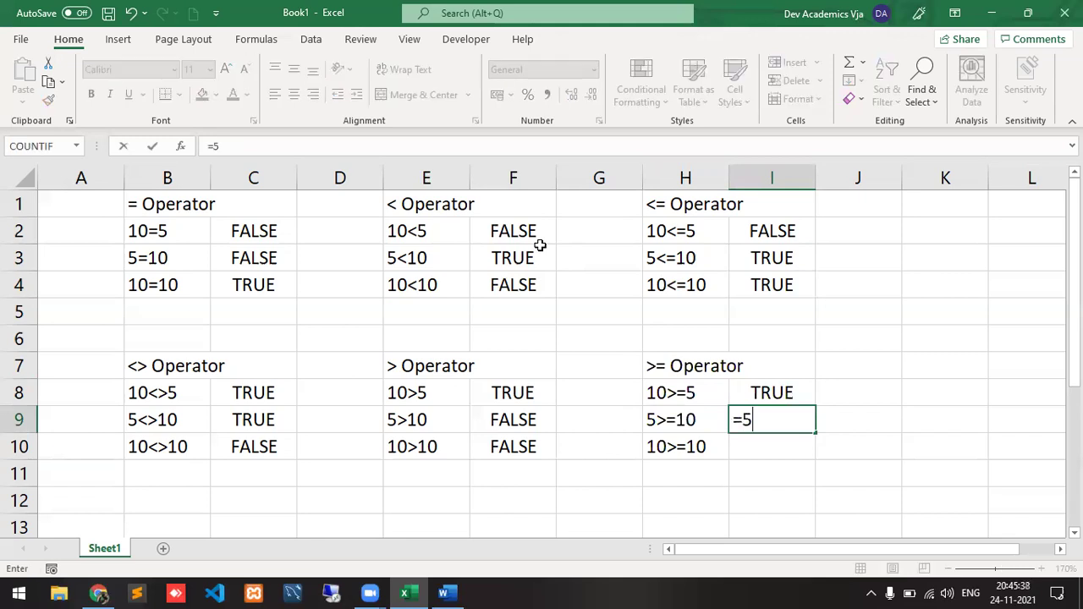
type(">=10")
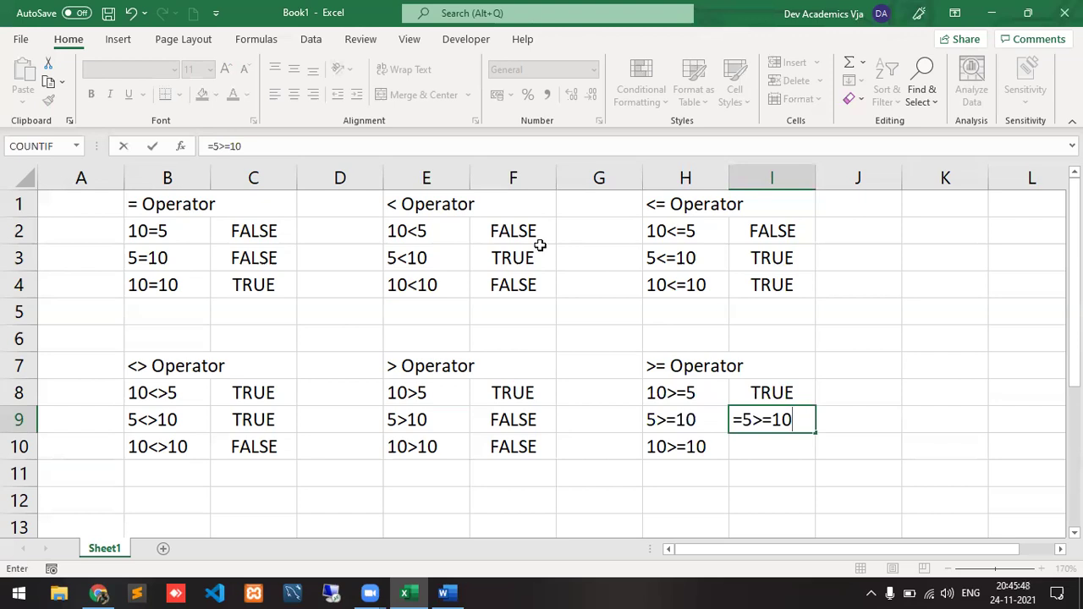
key("Return")
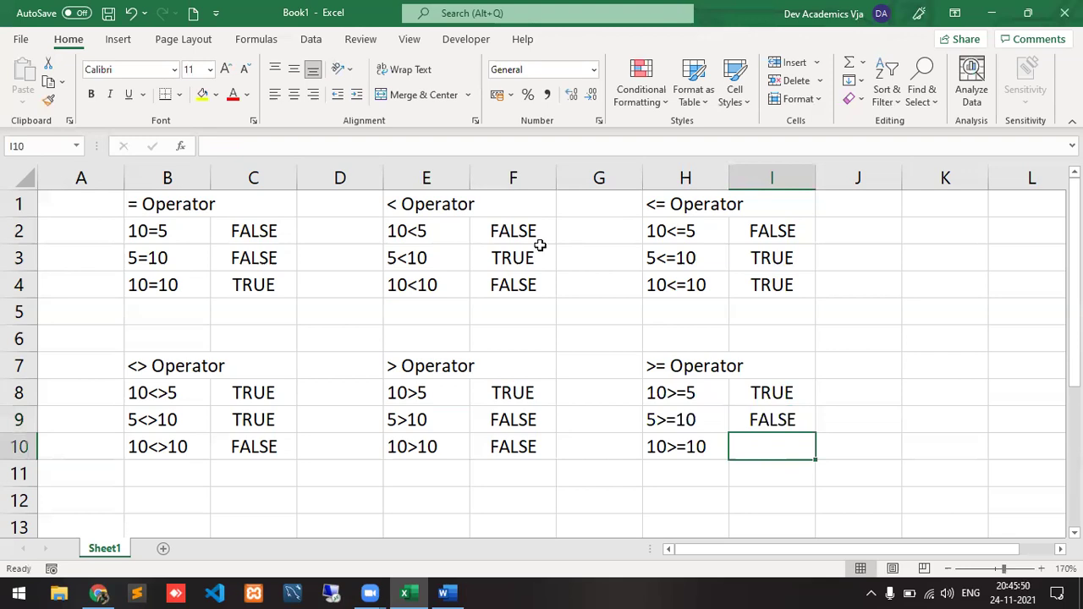
type("=")
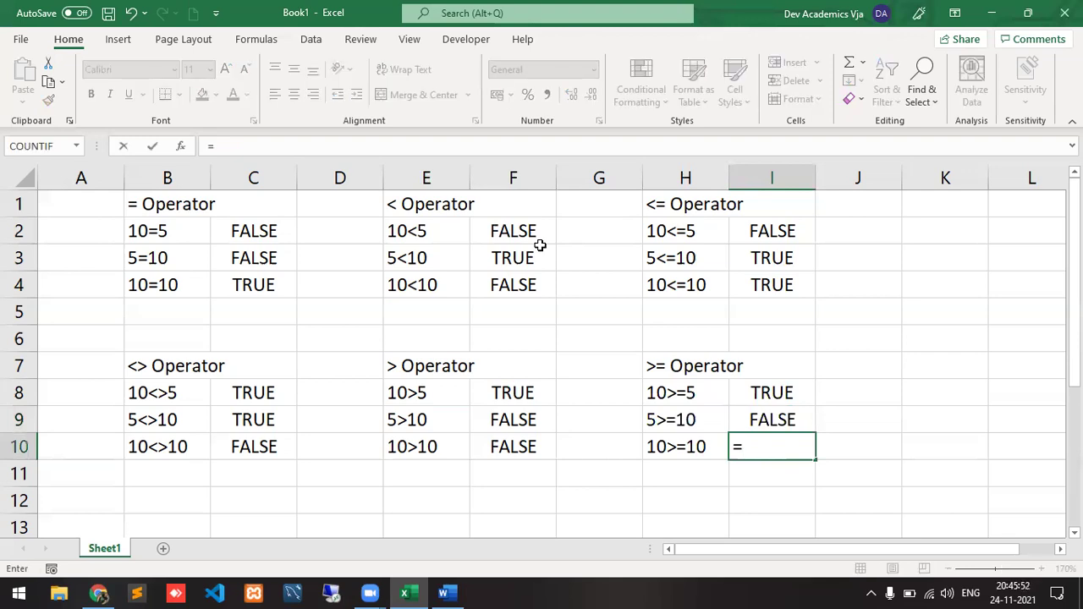
type("10>=10")
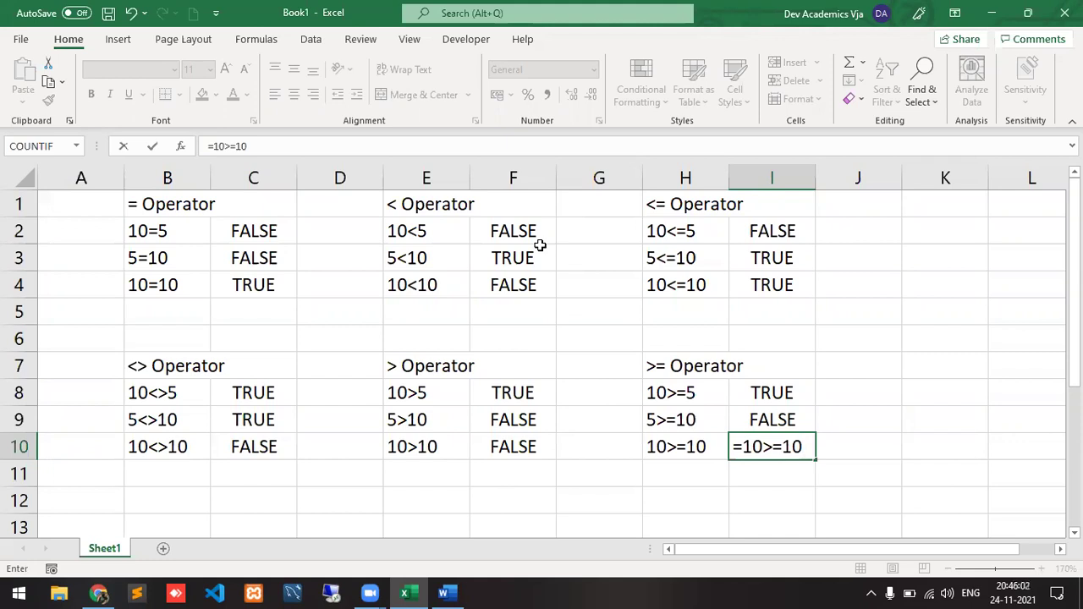
key("Return")
key("Up")
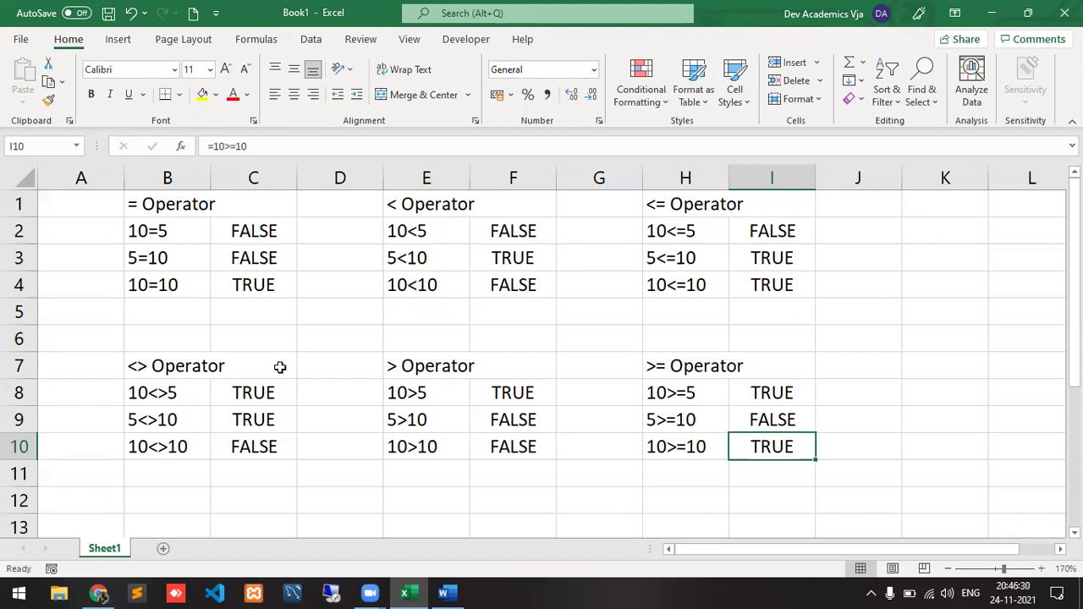
- Review the operator list in the Operators document in Word and return to the Excel workbook
left_click(447, 592)
left_click(261, 270)
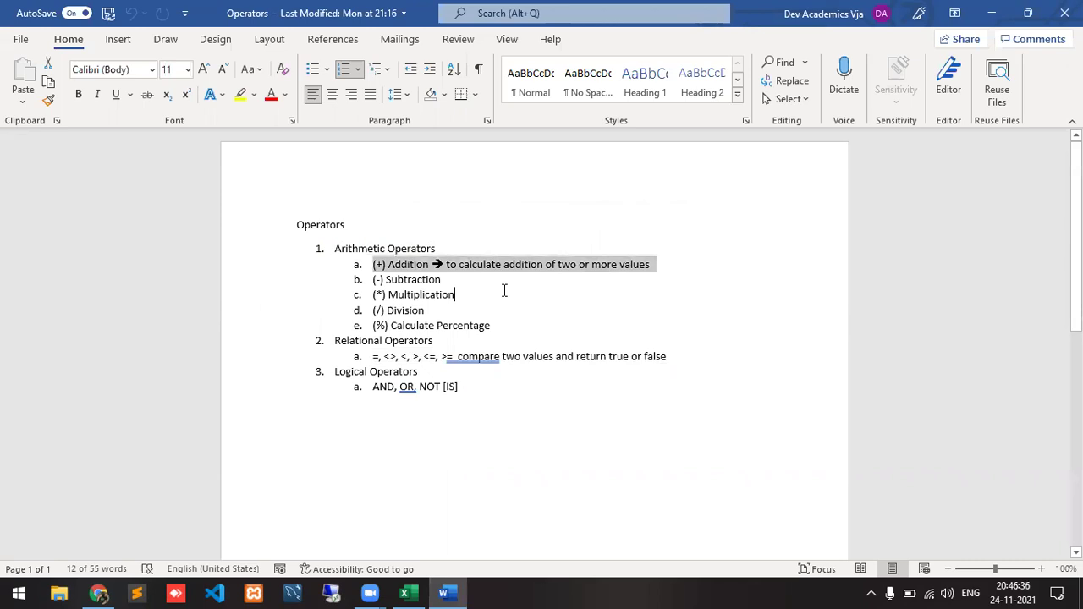
left_click(474, 281)
left_click(671, 261)
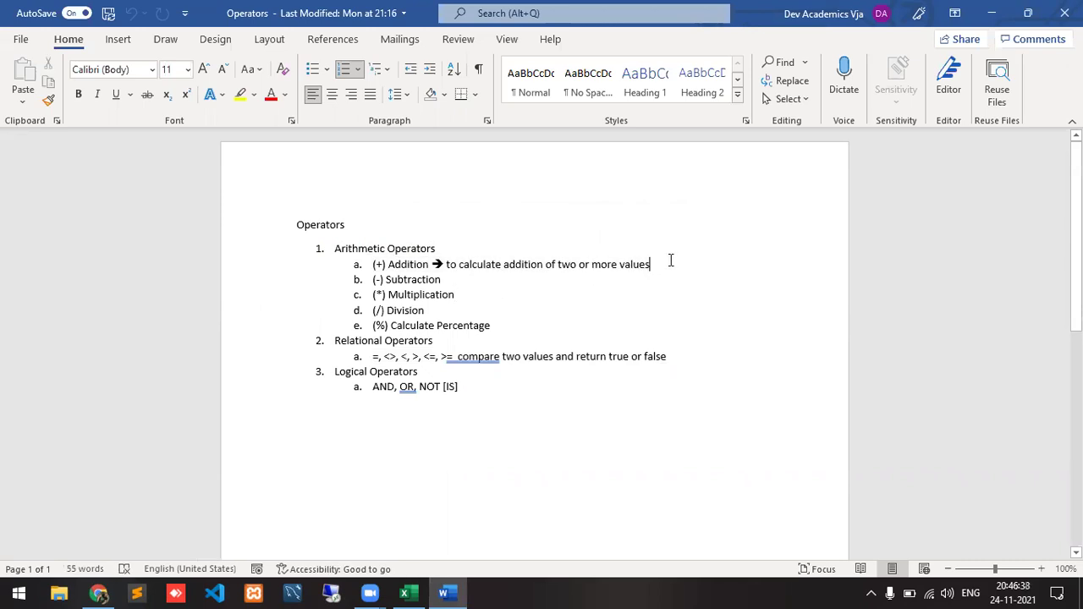
left_click(405, 594)
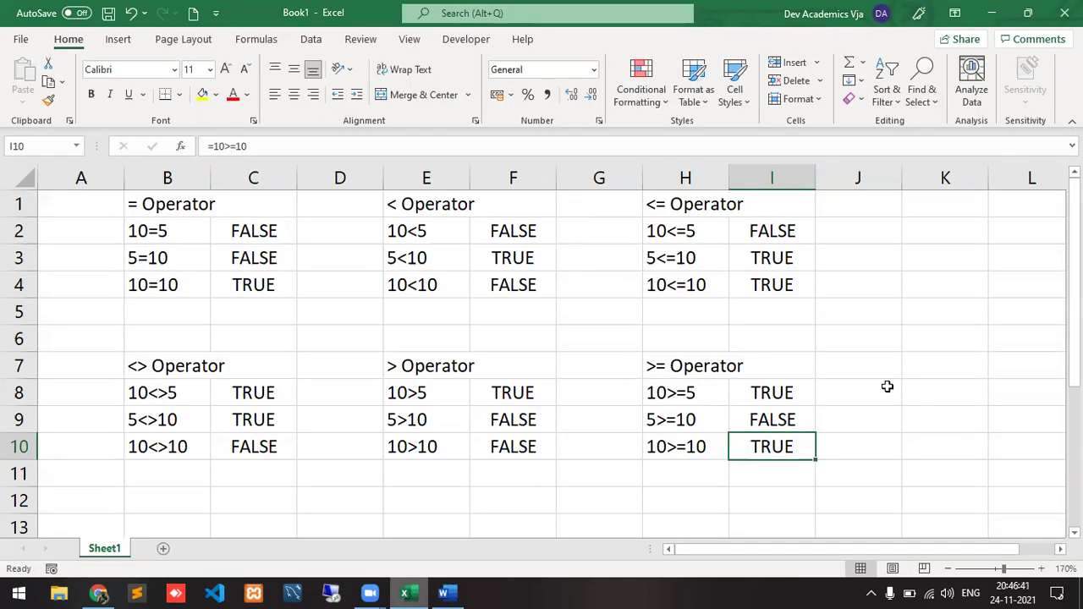
- Add a new worksheet and enter the function names sum and subtotal in cells K1 and K2
left_click(163, 549)
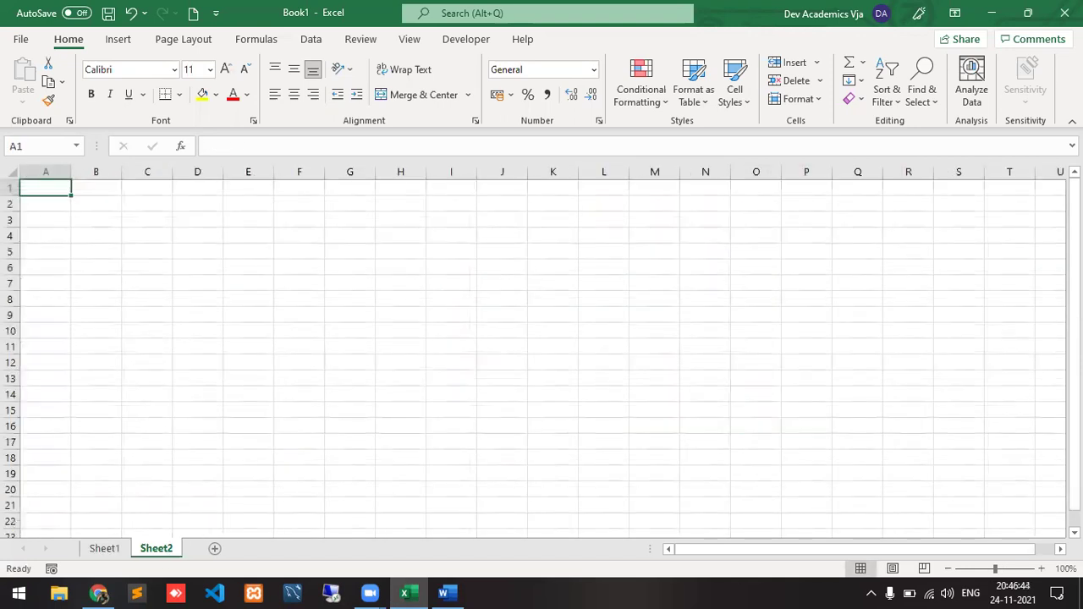
left_click(1045, 570)
left_click(1045, 570)
left_click(1044, 570)
left_click(1044, 569)
left_click(1044, 570)
left_click(1044, 570)
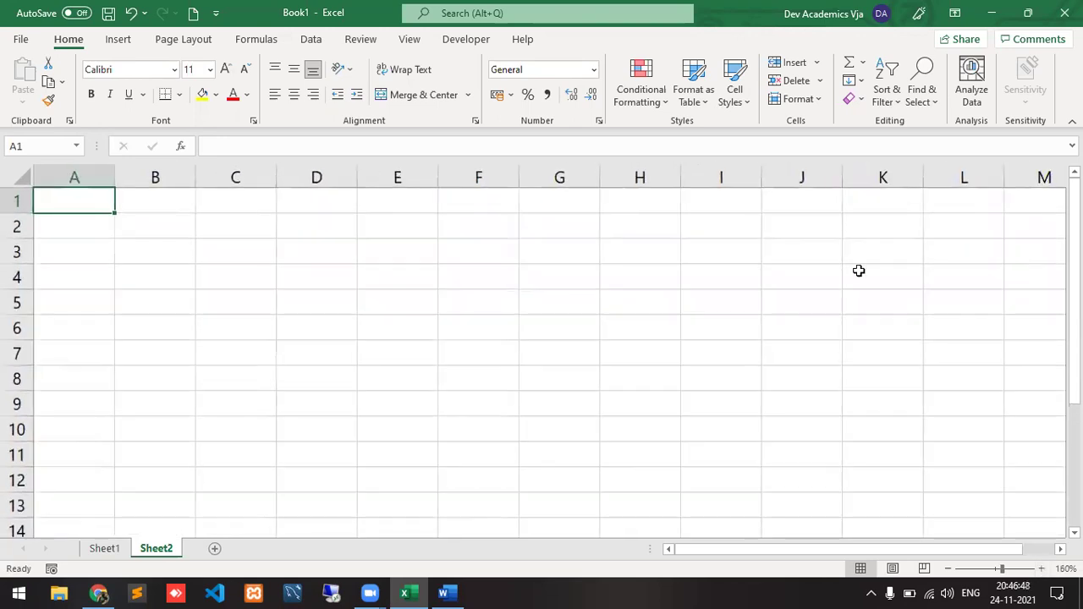
left_click(950, 569)
left_click(950, 570)
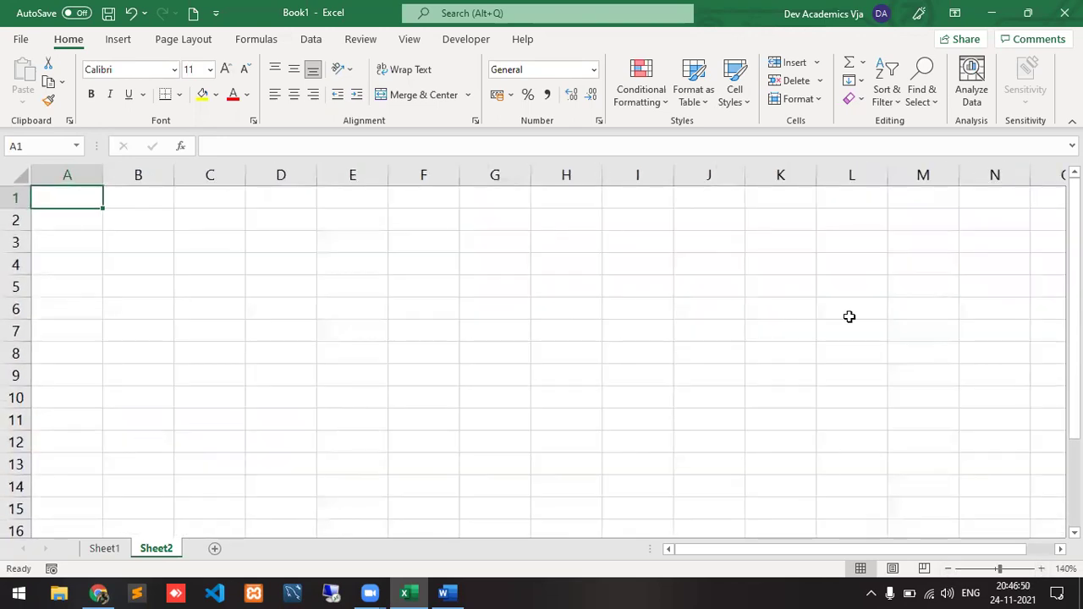
left_click(790, 199)
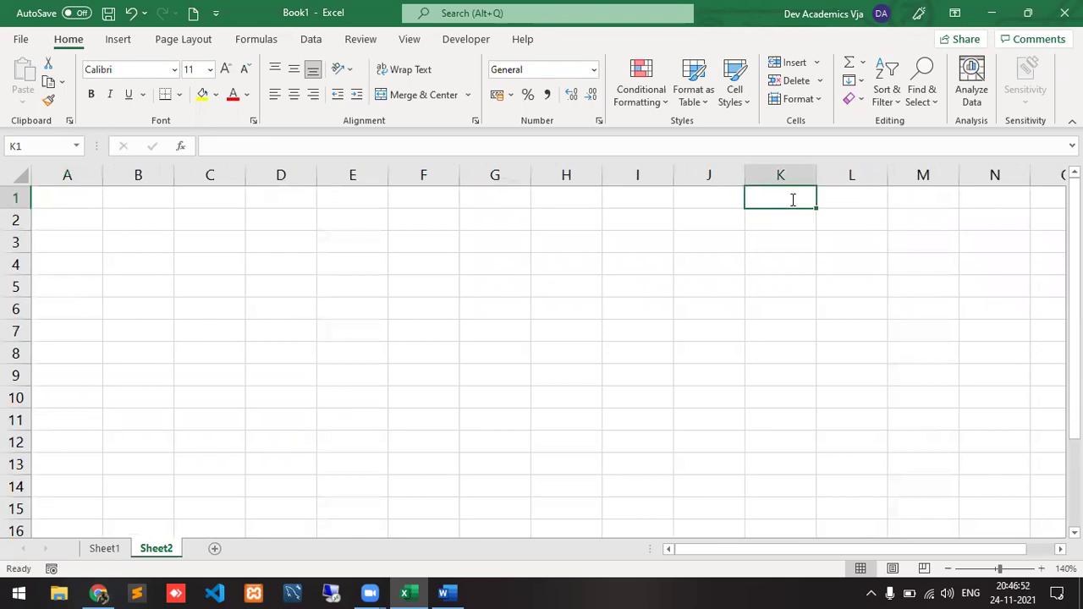
type("sum")
key("Return")
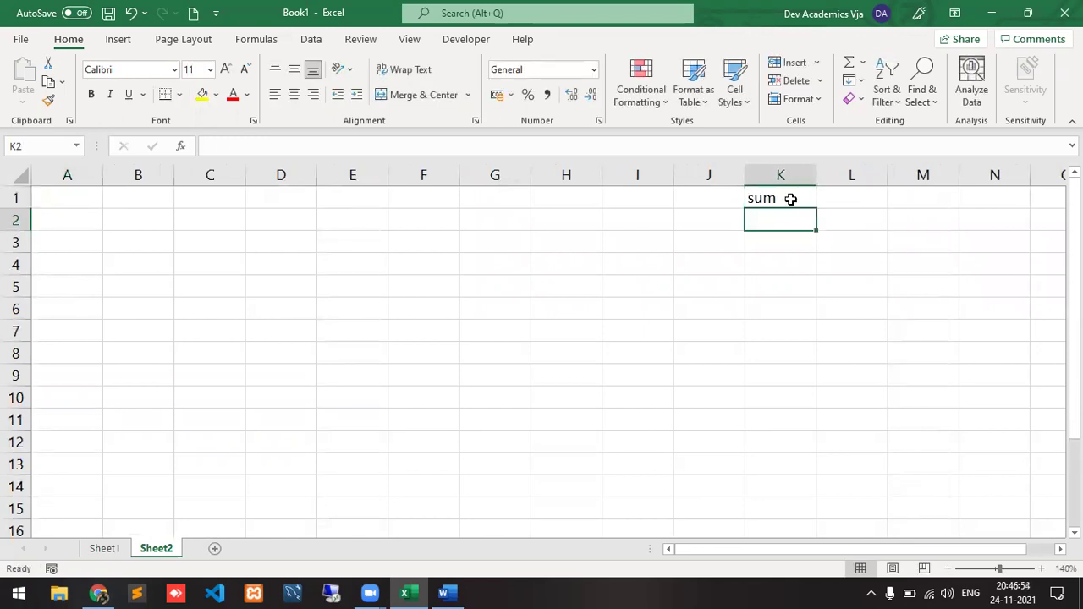
type("sub")
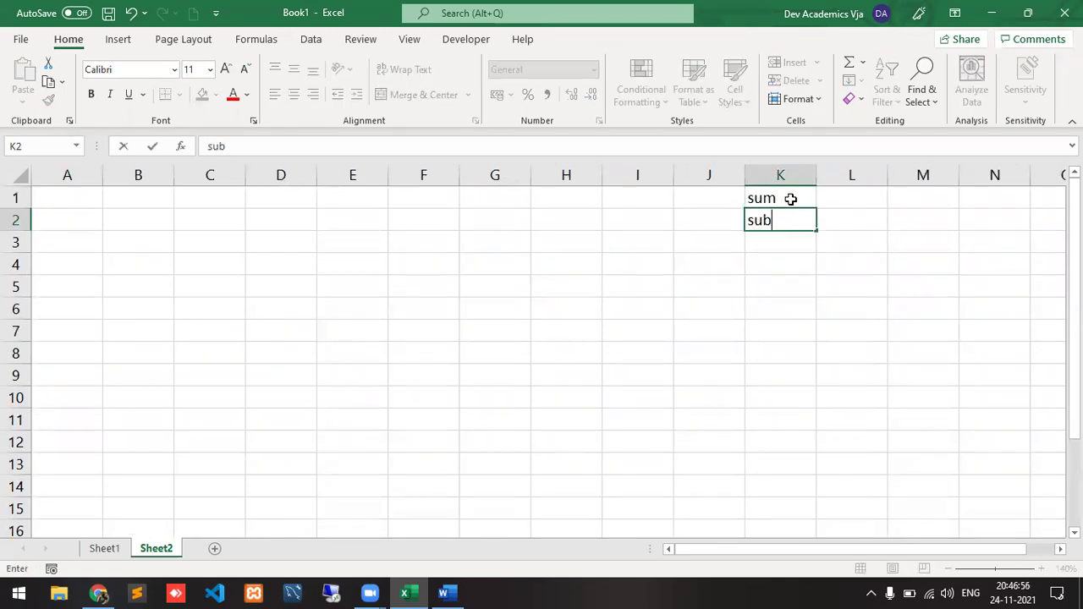
type("total")
key("Return")
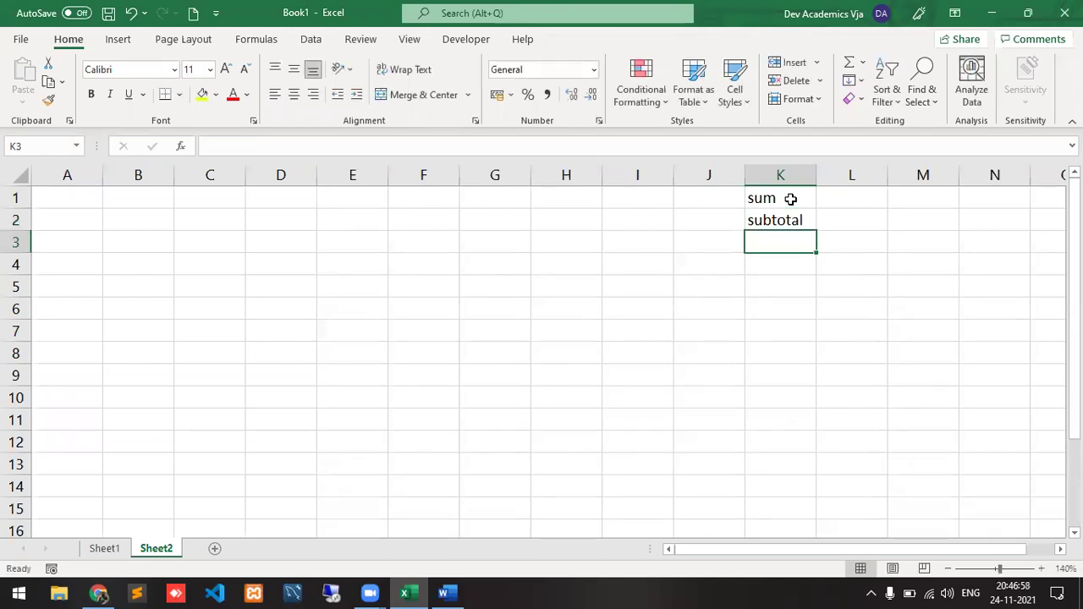
- Enter the function name Sumif in cell K3, below subtotal
key("Up")
key("Down")
key("Up")
key("Up")
key("Down")
key("Down")
type("Sumif")
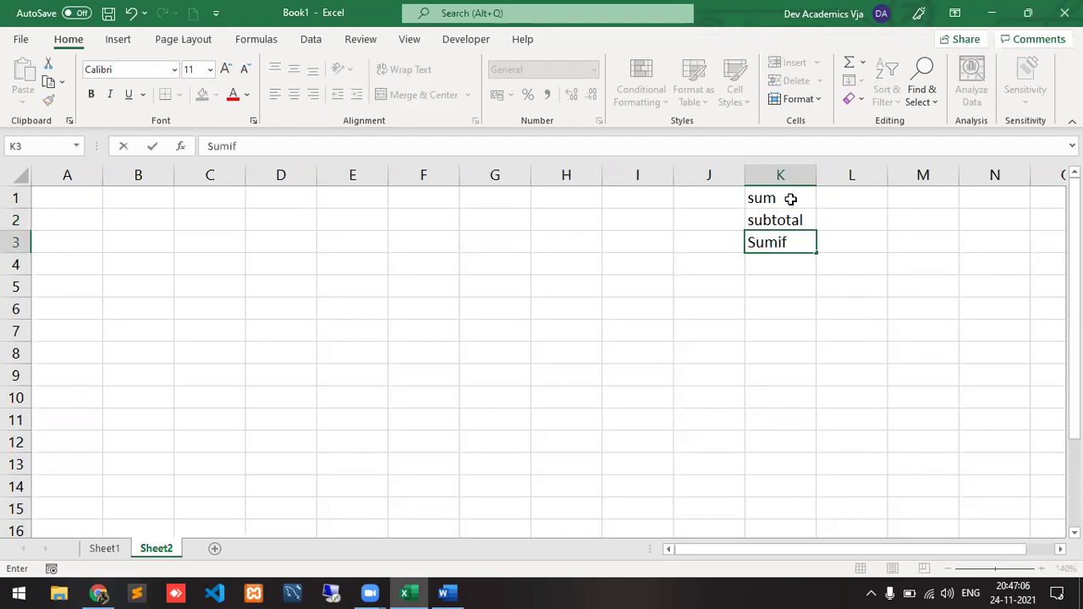
key("Return")
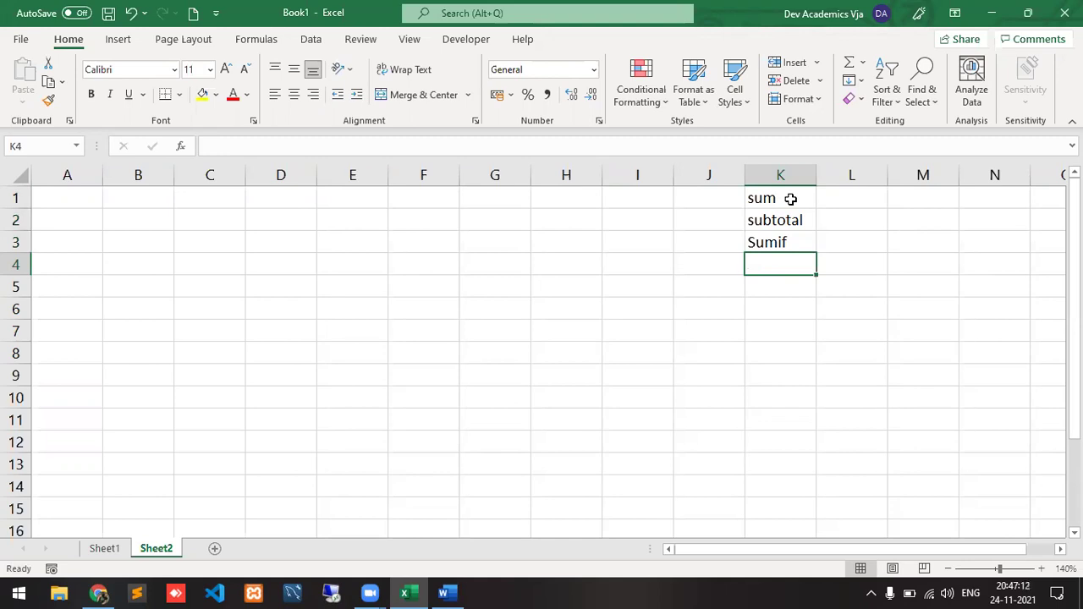
- Examine the IF function's arguments by starting an =if( formula in cell L2, and cancel the entry
key("Up")
key("Up")
key("Right")
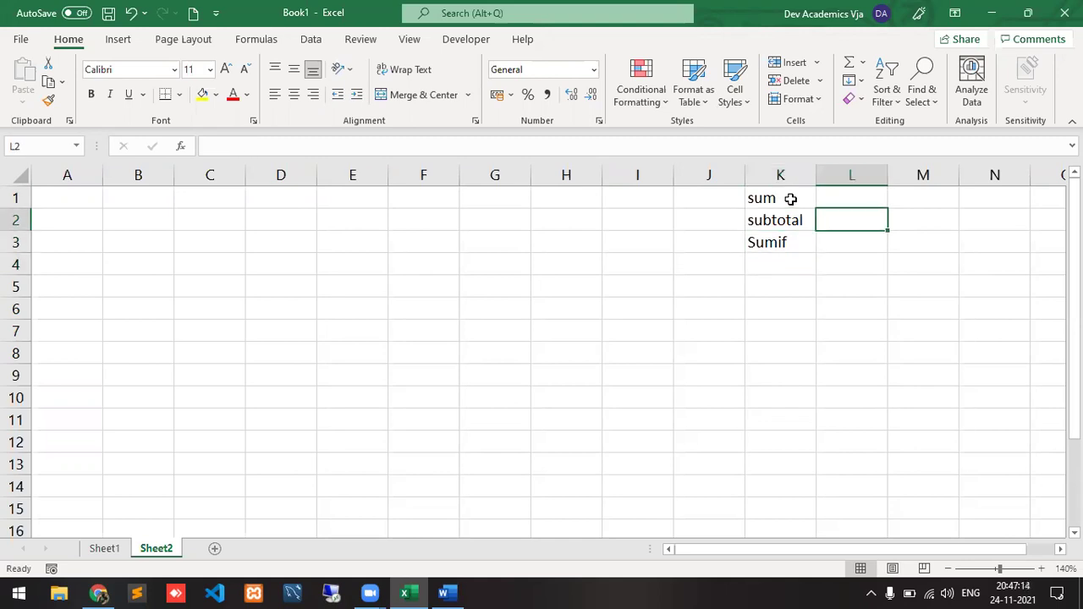
type("if")
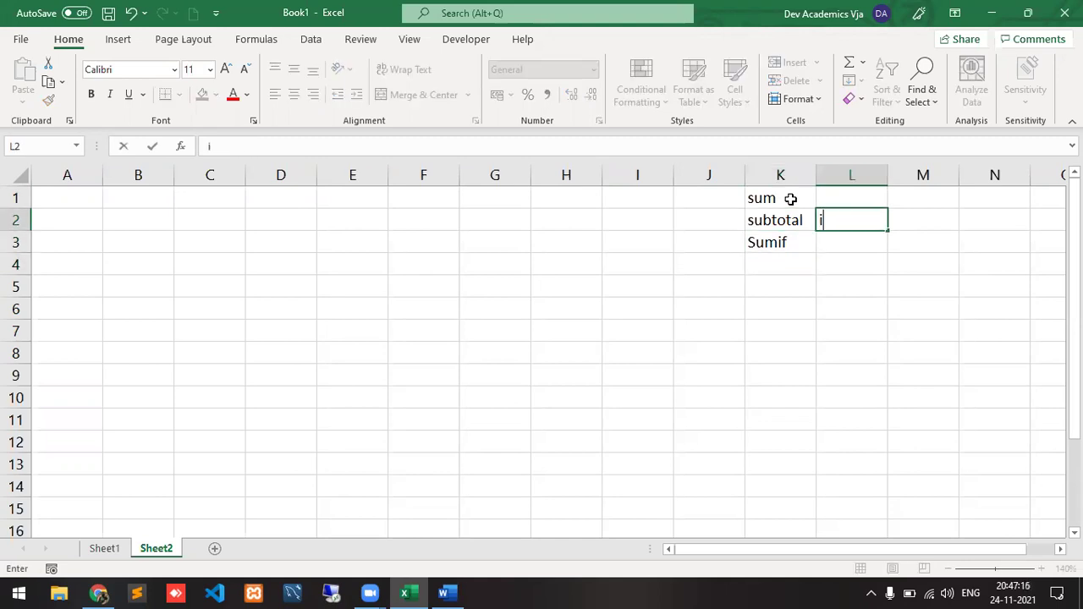
key("BackSpace")
key("BackSpace")
type("=if")
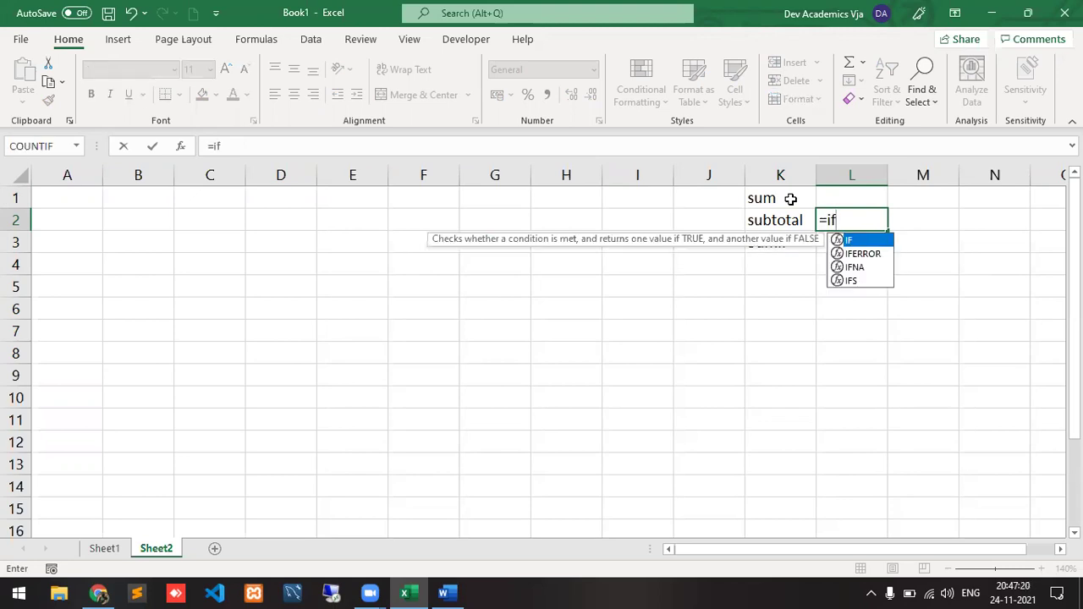
type("(")
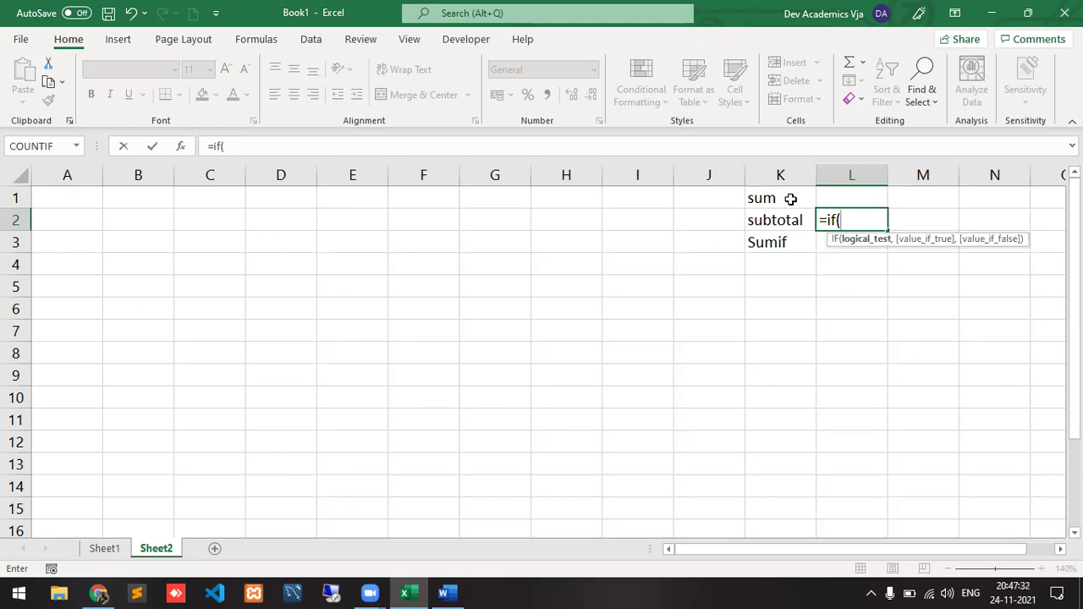
key("Escape")
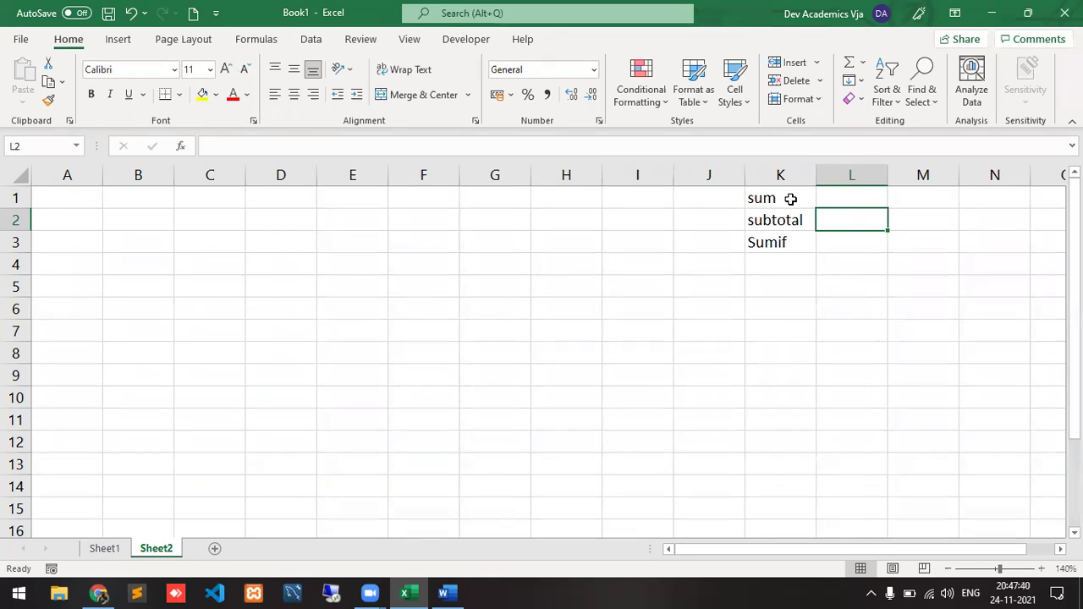
key("Down")
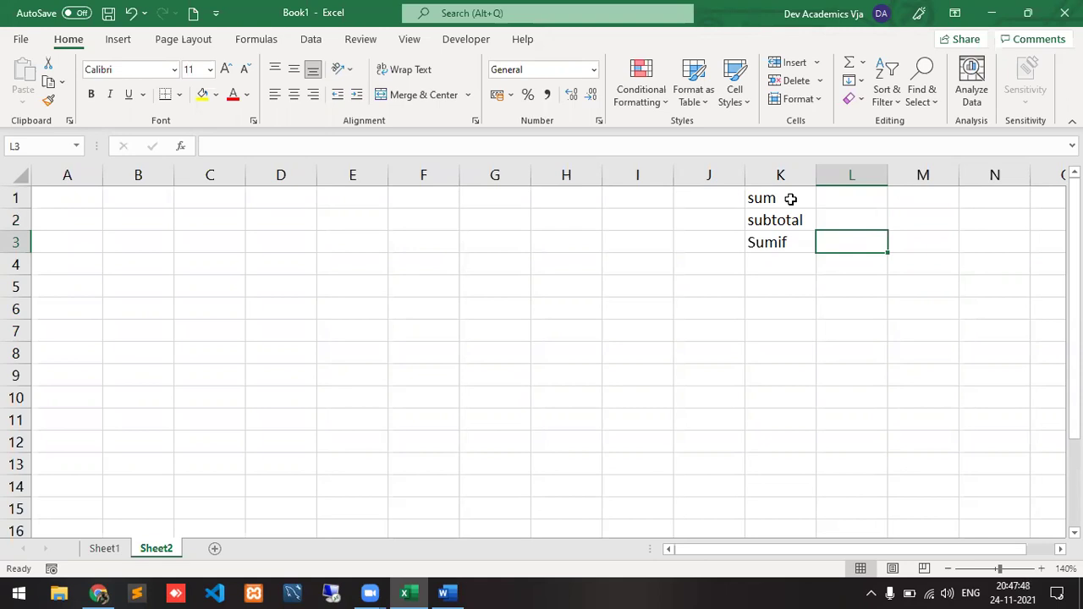
- List the Sumif arguments in cells L3 to L5 as 1. Crit Range, 2. Crit and 3. Sum Range
type("1.")
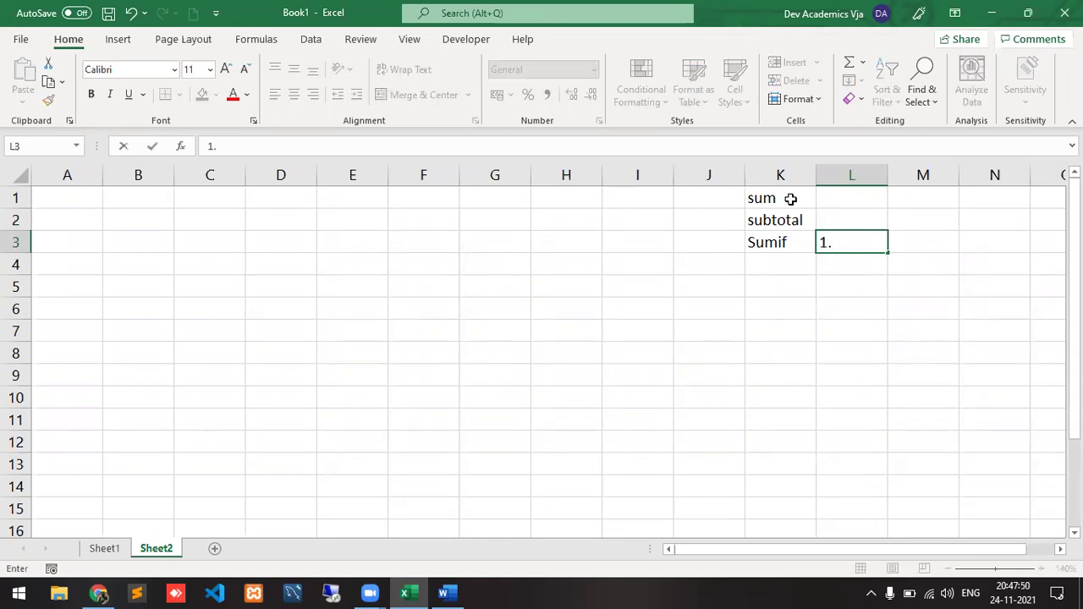
type(" Crit Range")
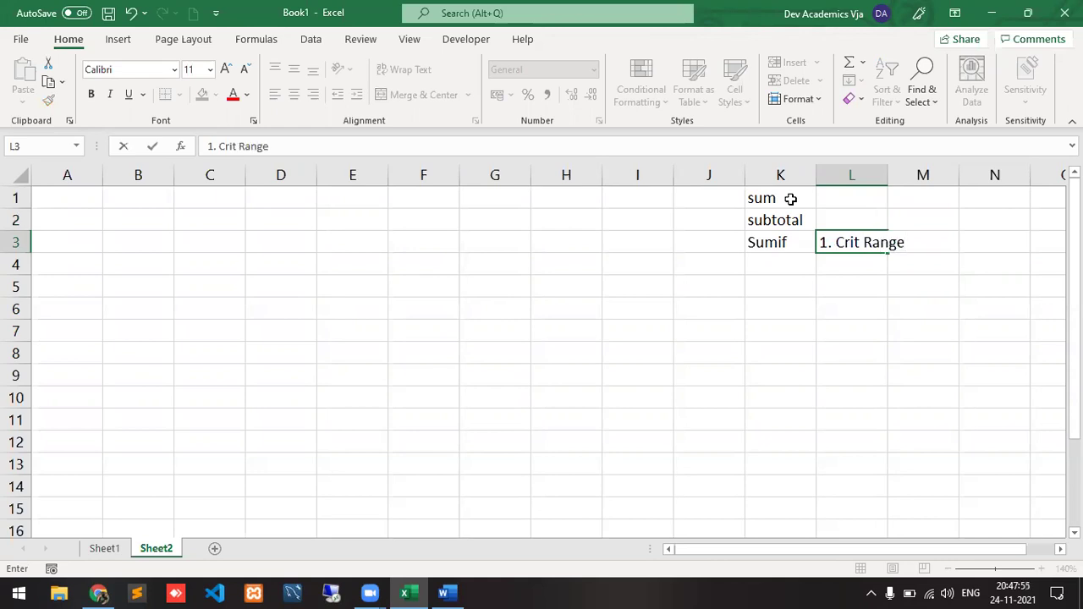
key("Return")
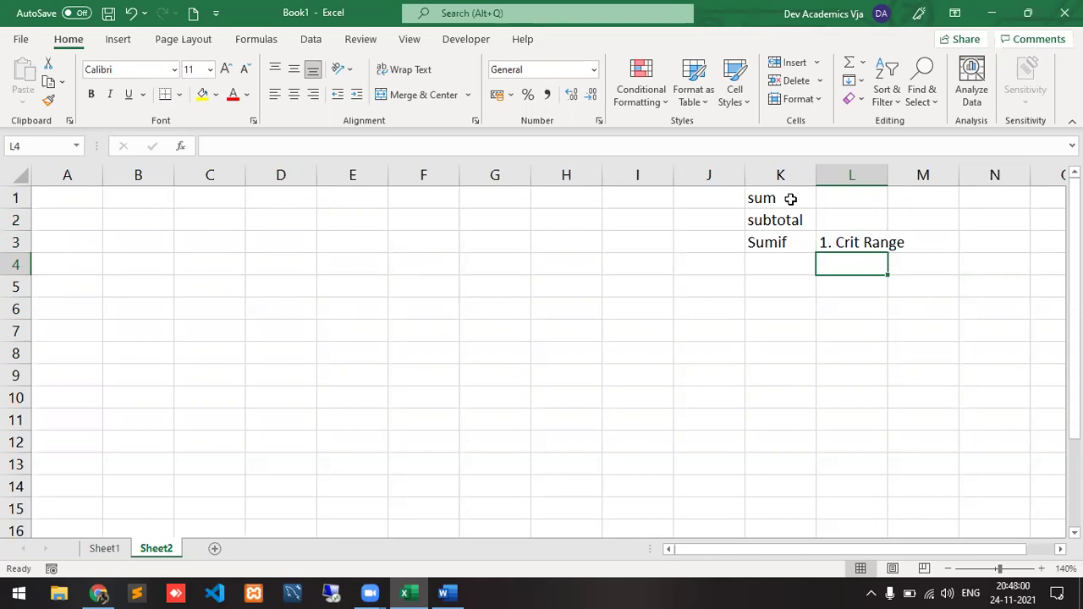
type("2")
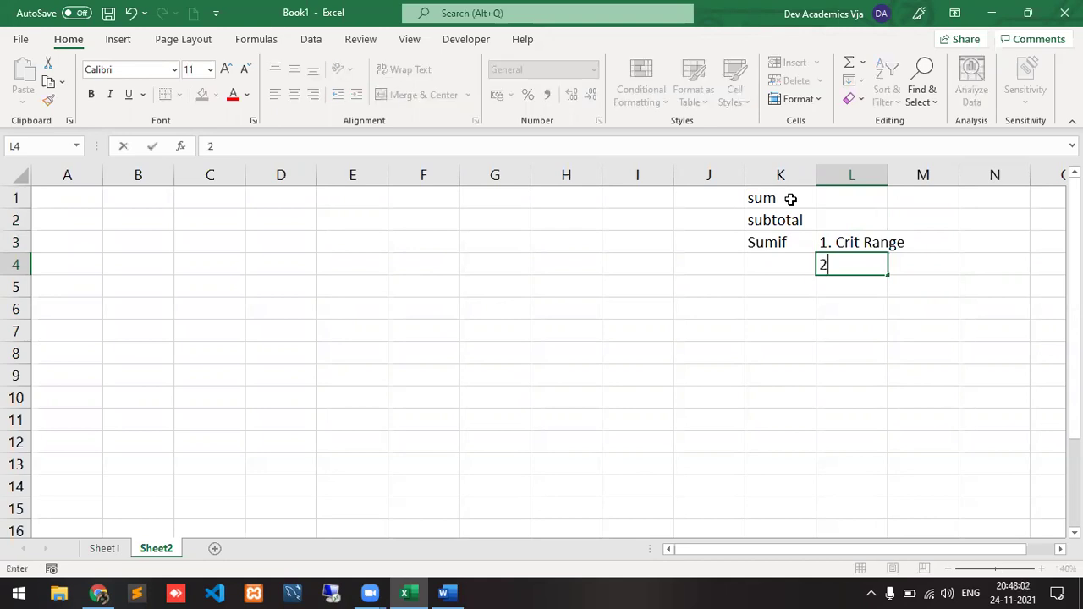
type(". Crit")
key("Return")
type("3. ")
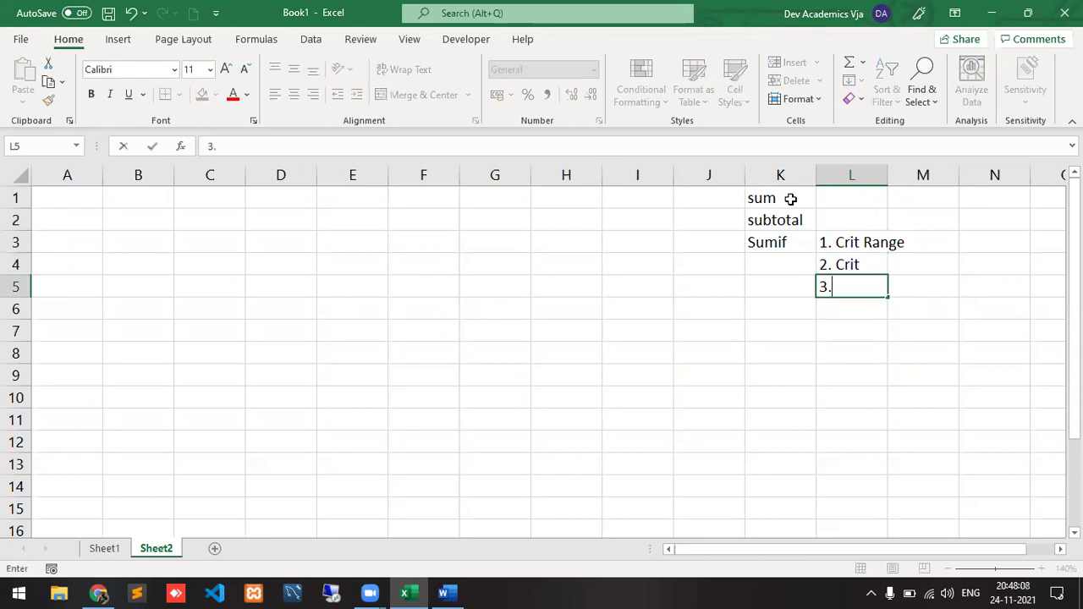
type("Sum Range")
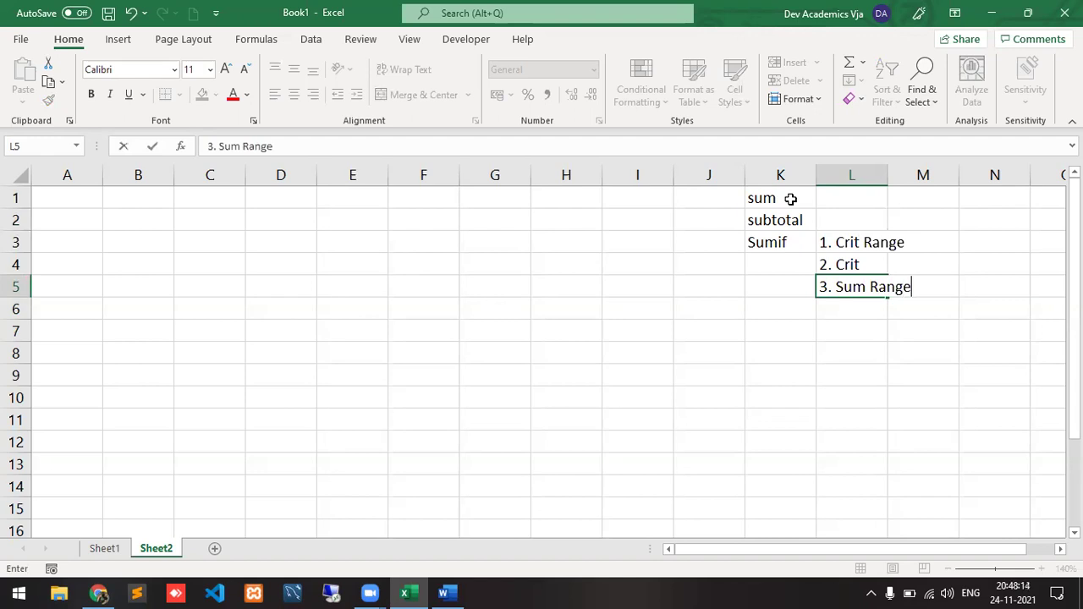
key("Return")
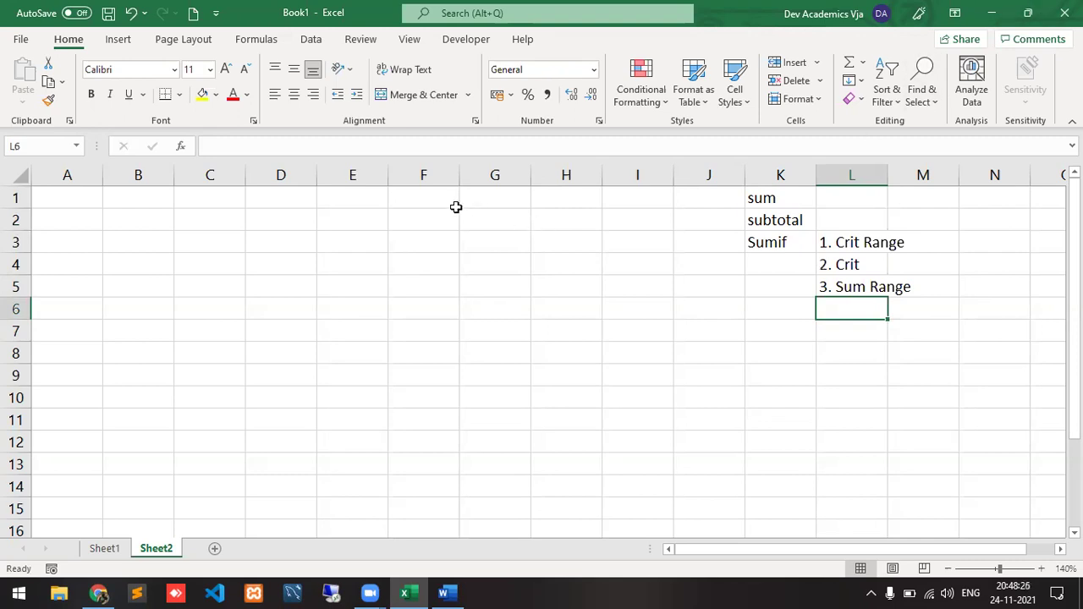
- Enter the heading "Ex 1 : Same Crit Range and Sum Range" in cell A1
left_click(91, 195)
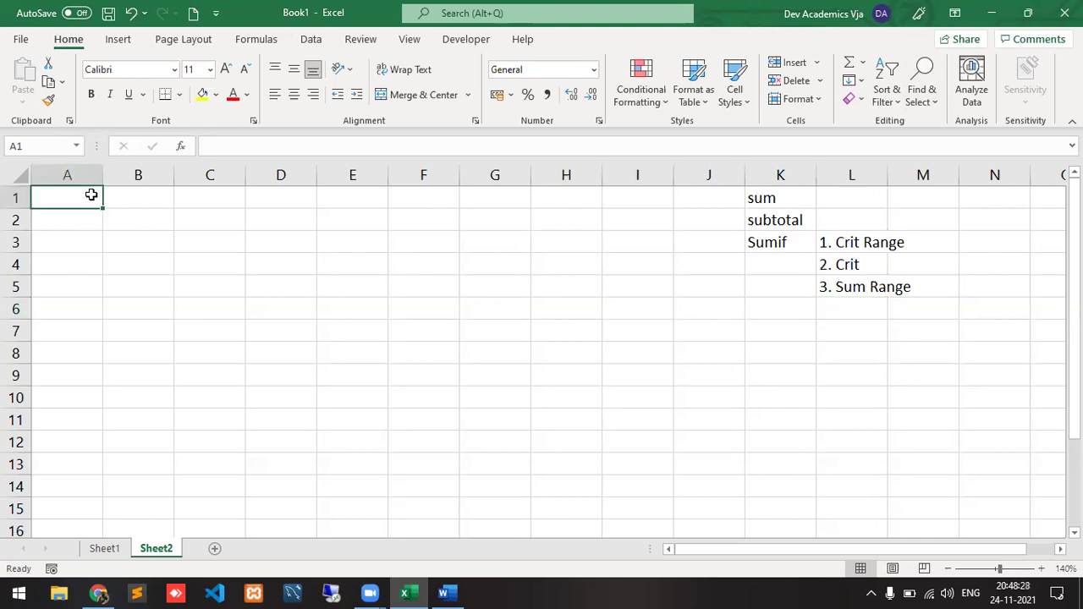
type("Ex1")
key("BackSpace")
type("1 :")
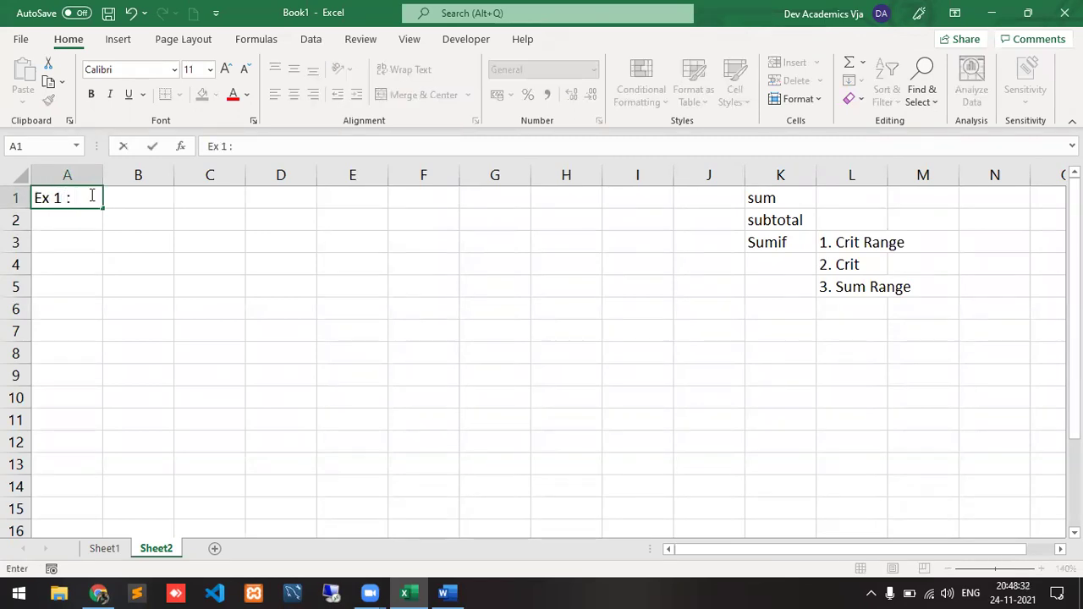
type("ame")
key("BackSpace")
key("BackSpace")
key("BackSpace")
type("Same Crit")
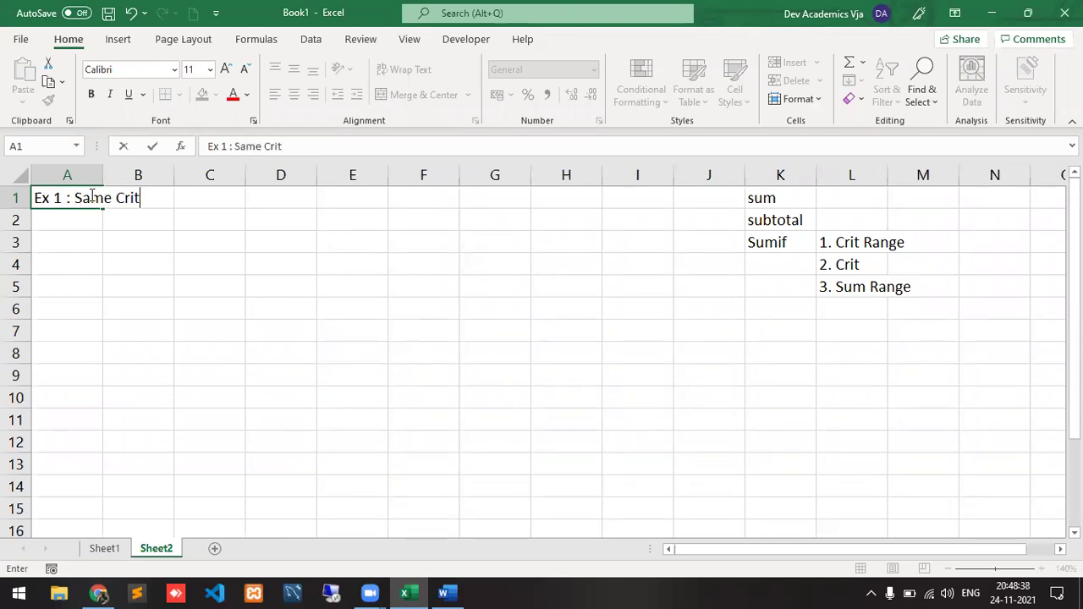
type(" Range ad")
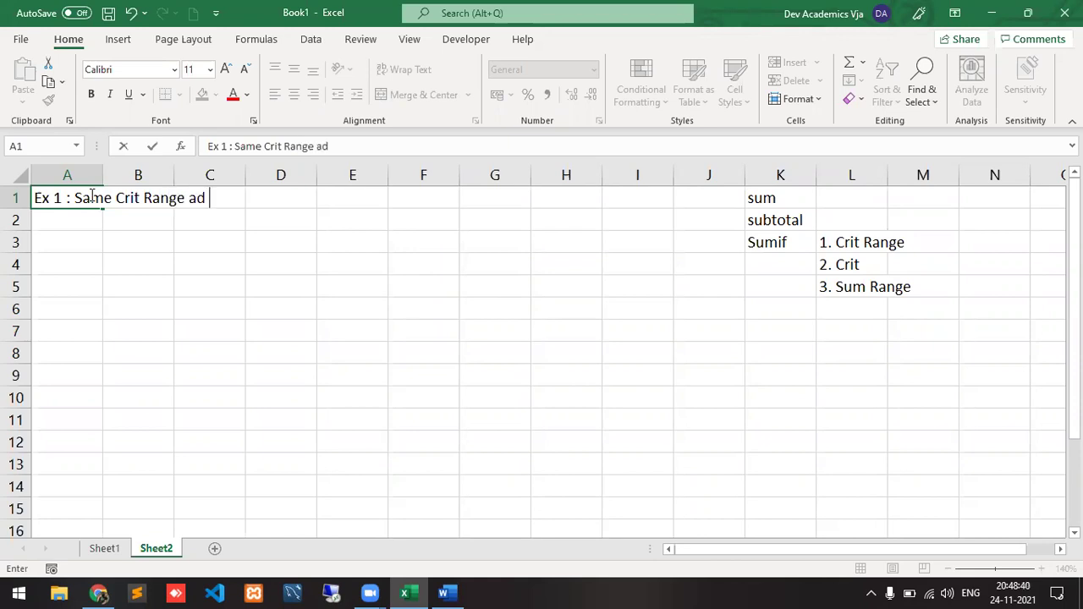
key("BackSpace")
type("nd Sum Range")
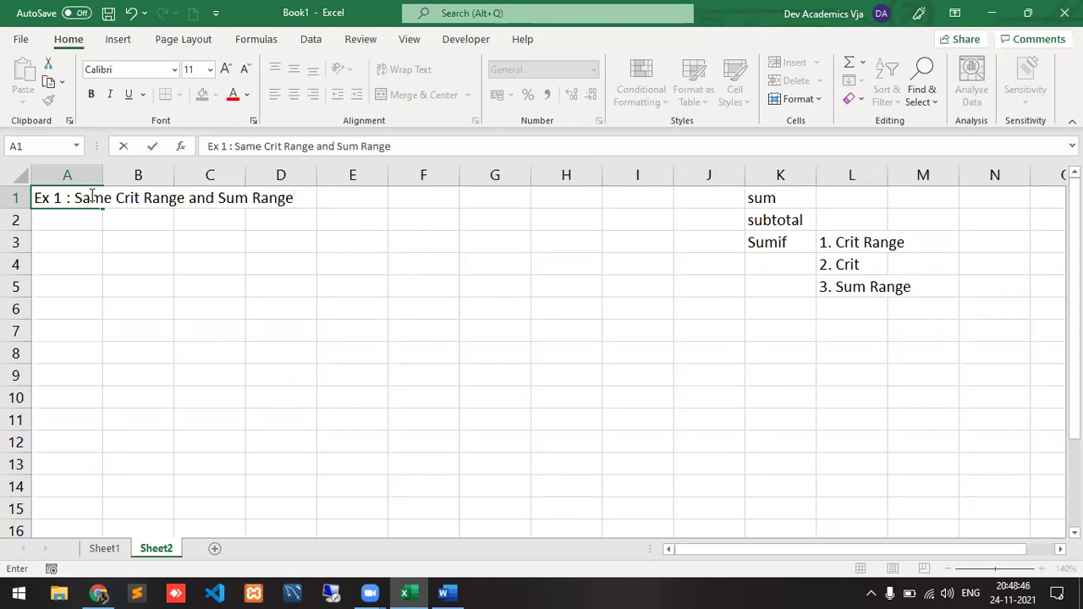
key("Return")
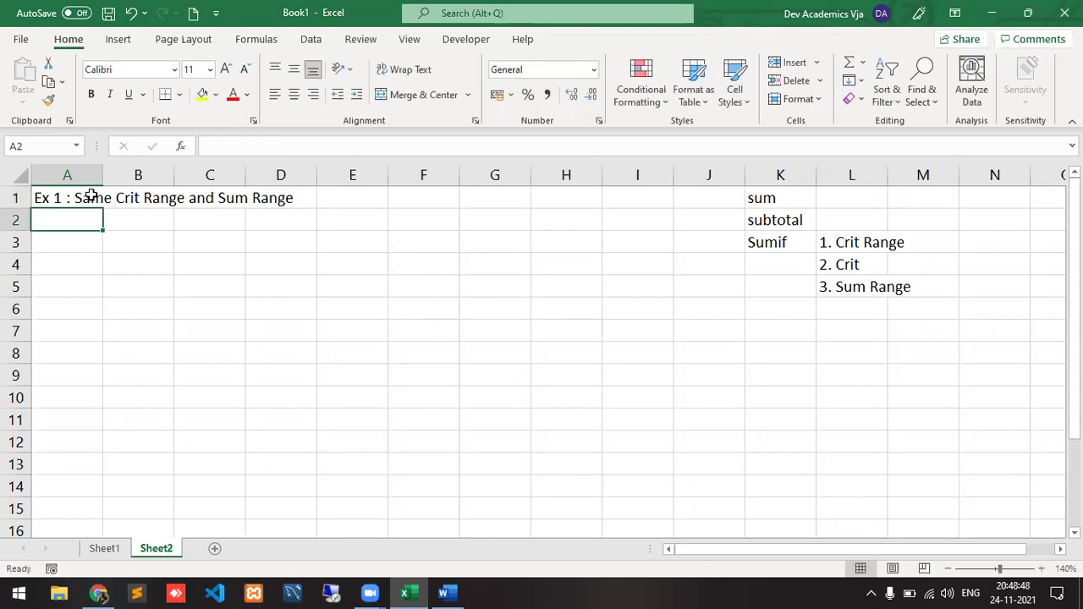
- Enter =RANDBETWEEN(5,30) in cell A4 and fill the formula down to A13
key("Down")
key("Down")
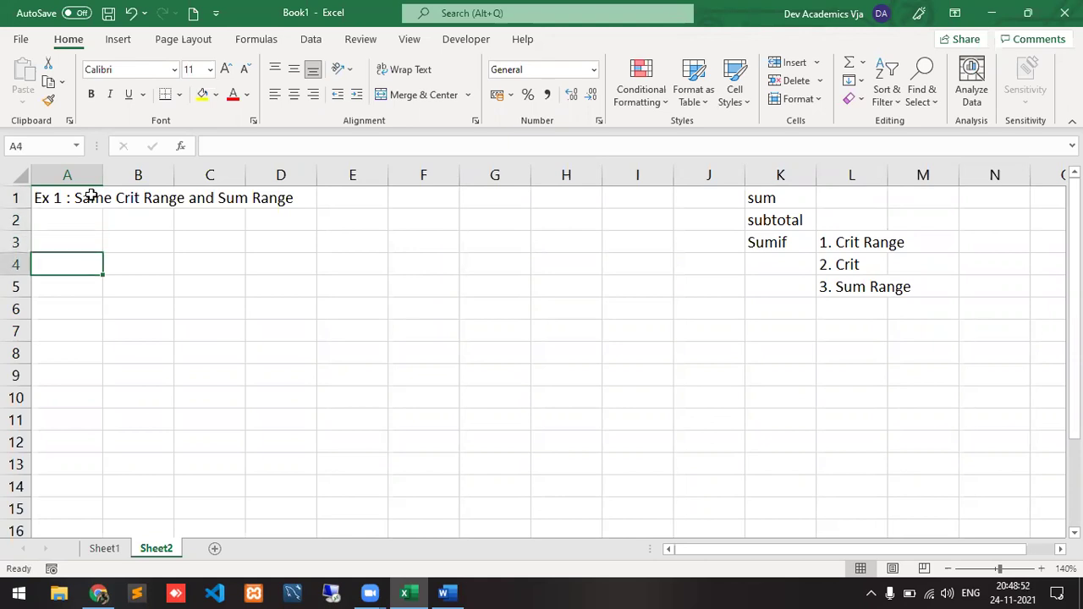
type("=rand")
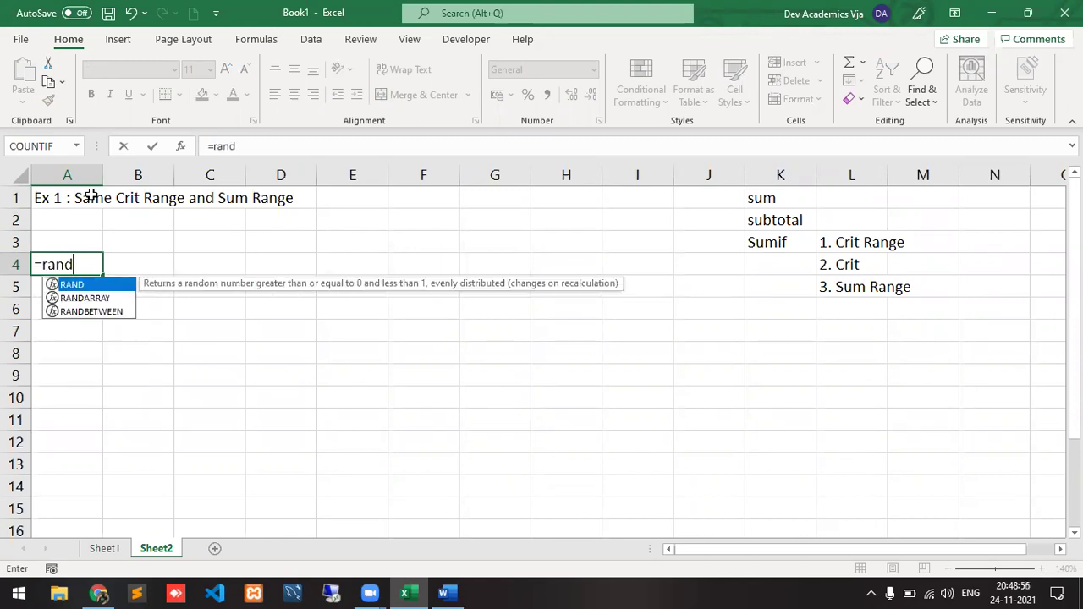
key("Down")
key("Down")
key("Tab")
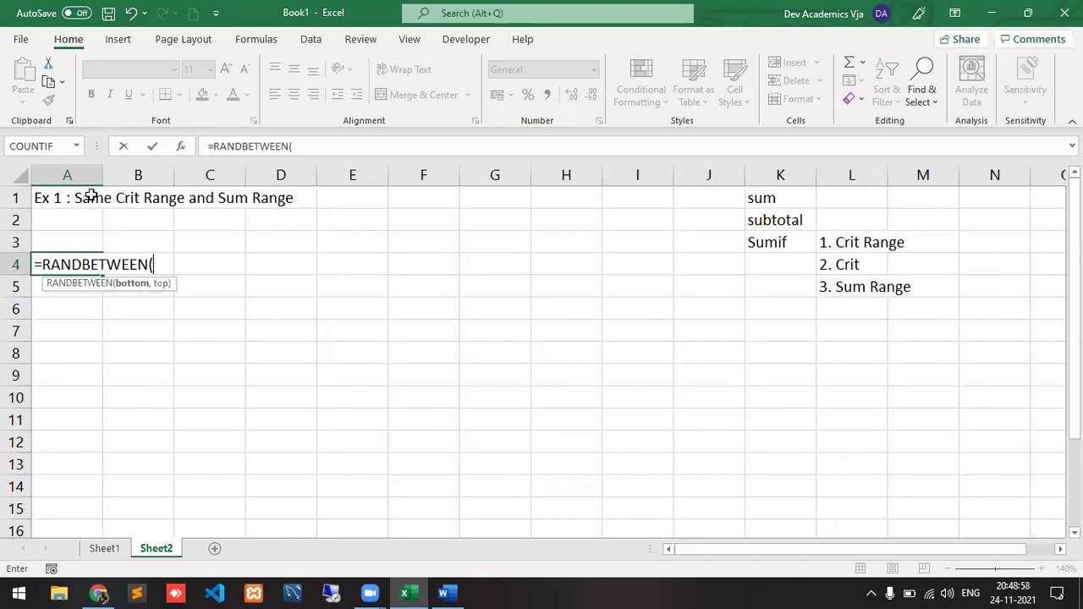
type("5,30)")
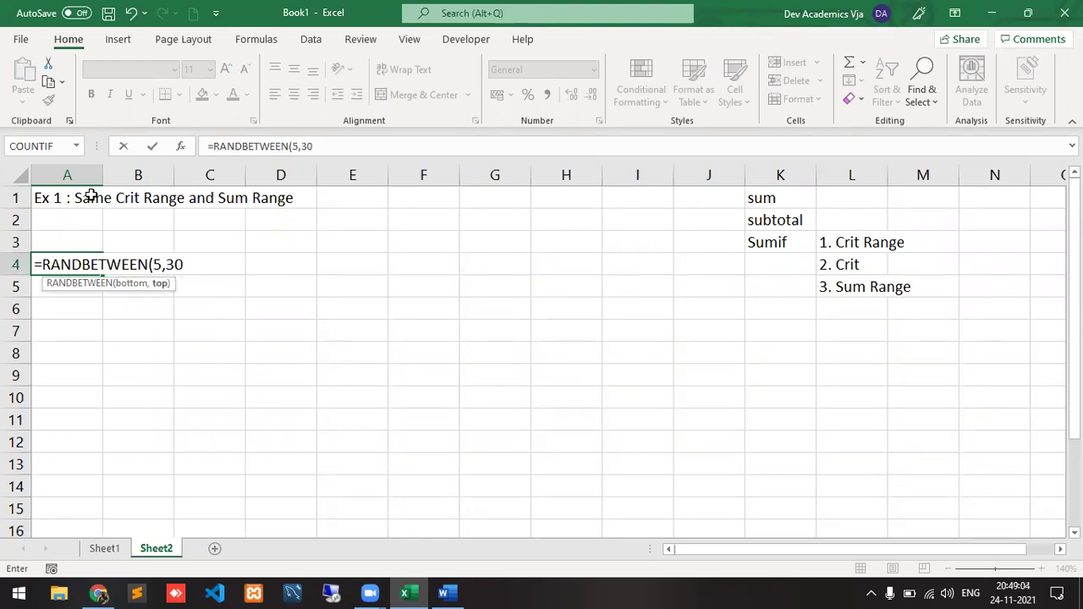
key("Return")
key("Up")
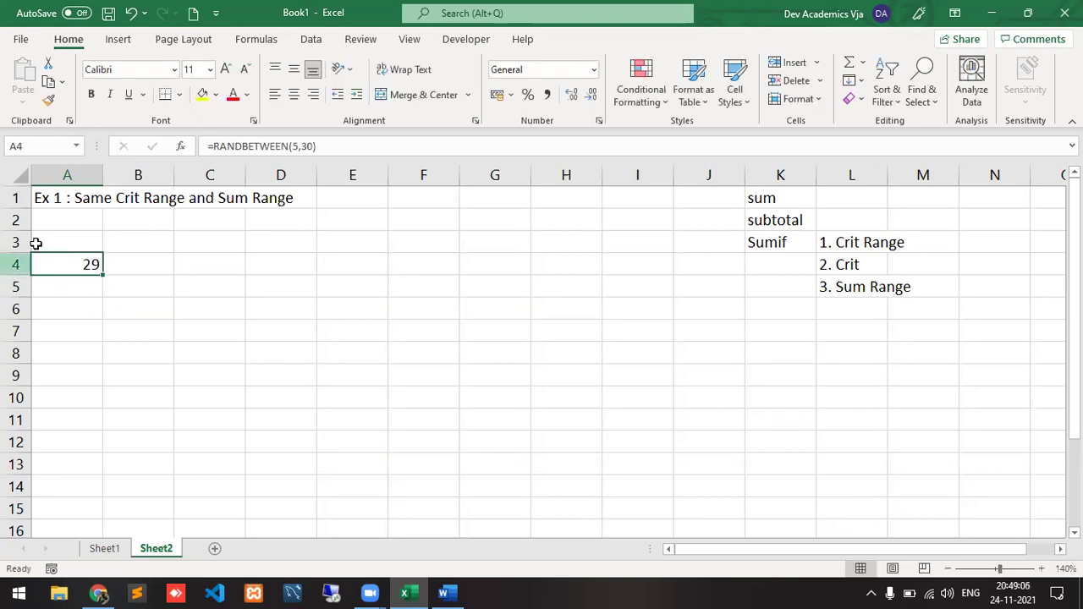
left_click_drag(103, 276, 105, 471)
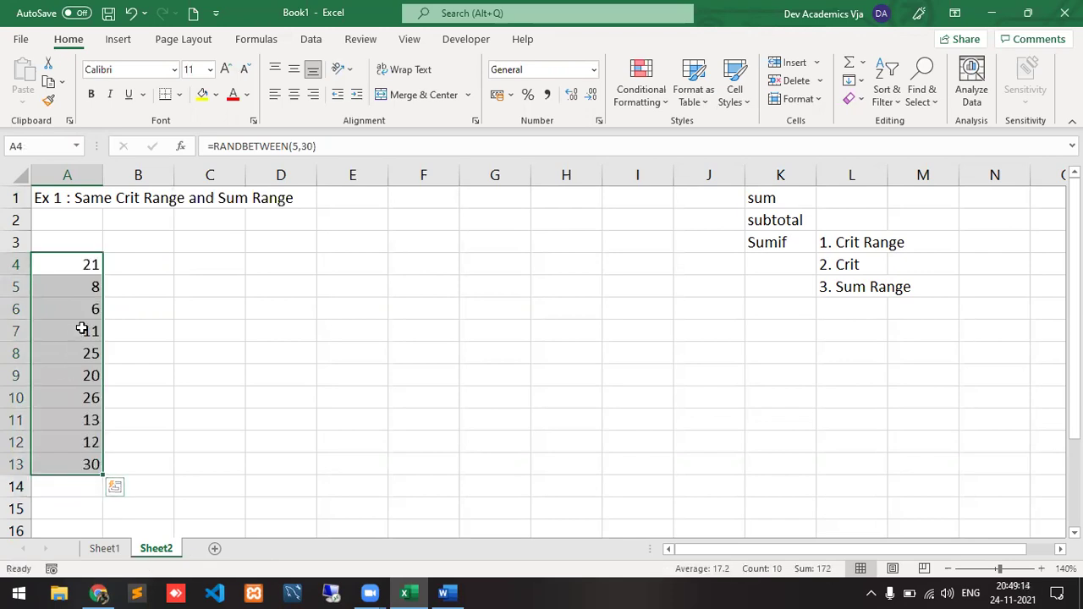
- Replace the random-number formulas in A4:A13 with their static values
key("ctrl+c")
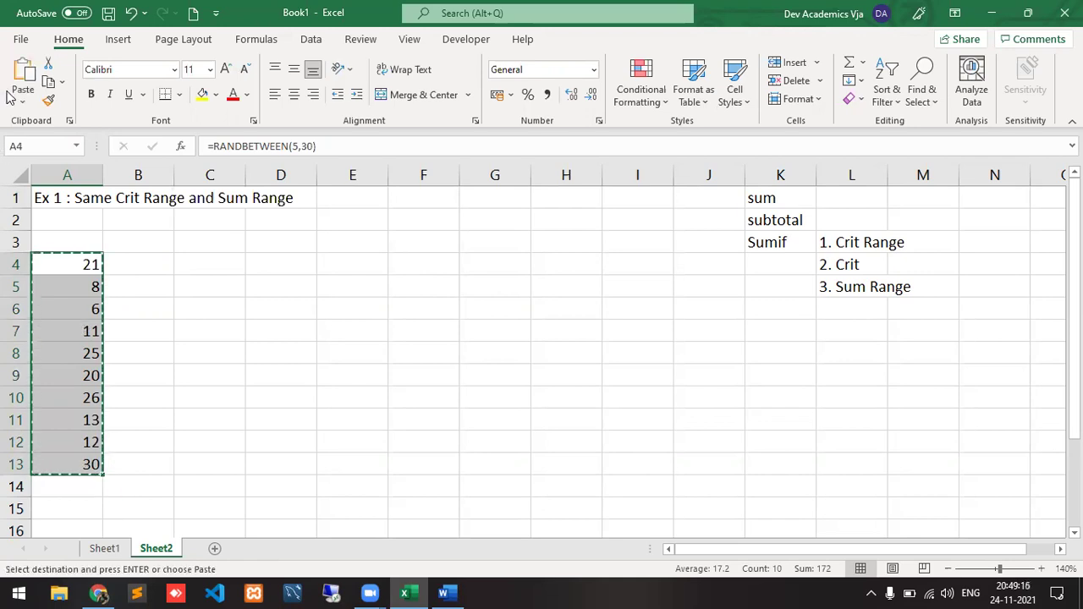
left_click(14, 99)
left_click(20, 219)
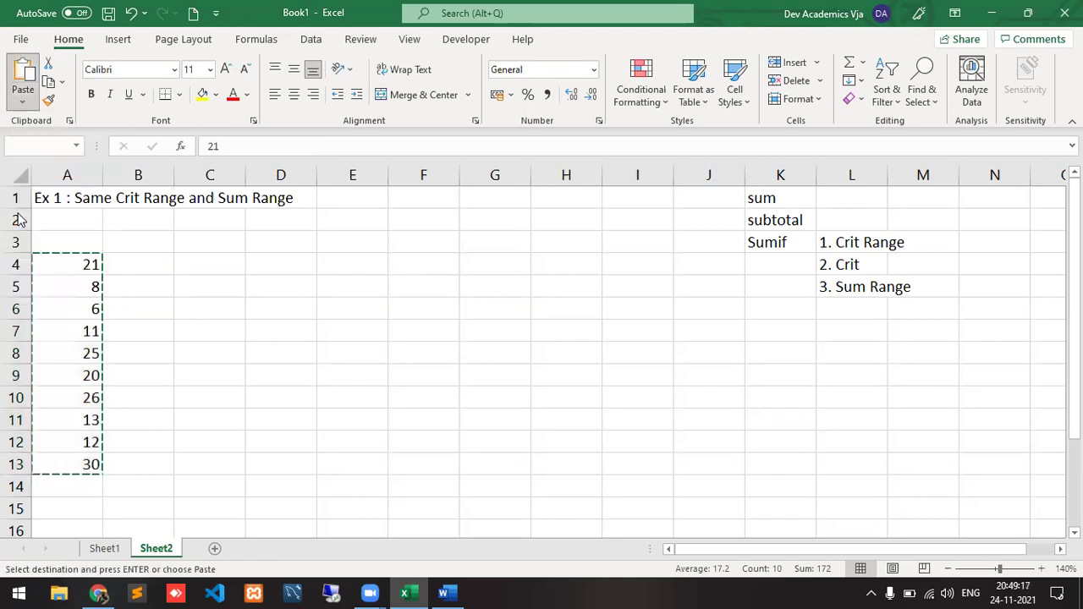
left_click(69, 285)
key("Escape")
key("Up")
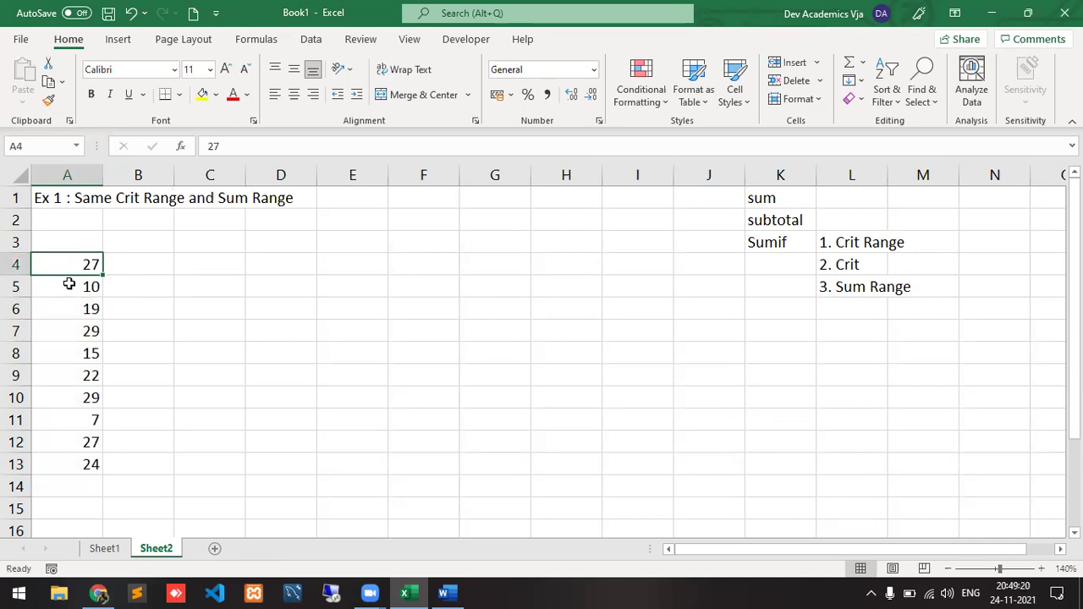
- Examine the numbers in A4:A13 cell by cell to check that they hold plain values
key("ctrl+shift+Down")
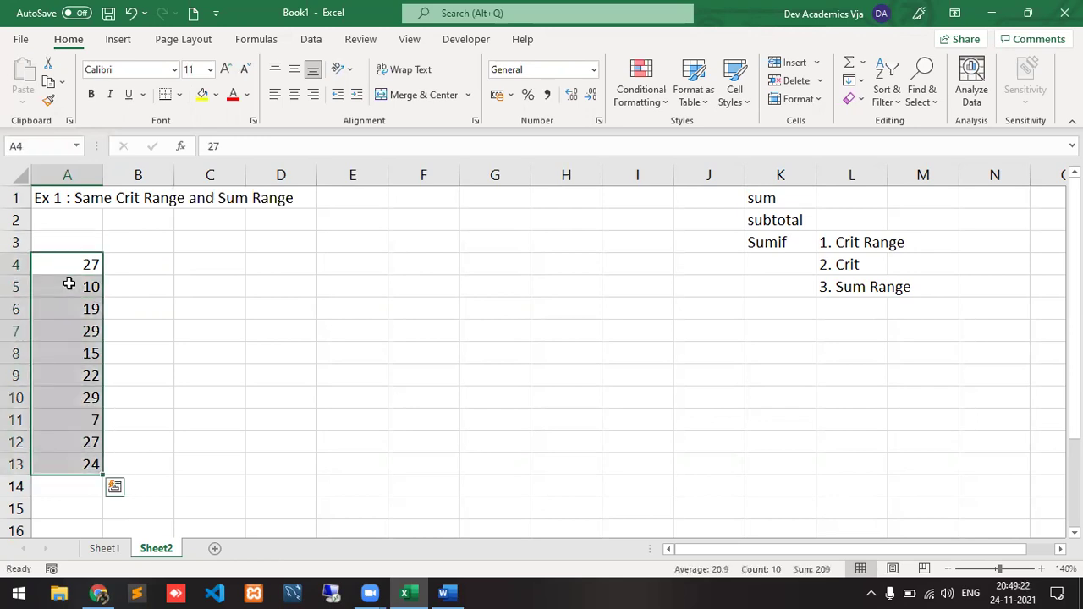
key("Down")
key("Up")
key("Up")
key("Down")
key("Down")
key("Down")
key("Down")
key("Down")
key("Down")
key("Down")
key("Down")
key("Down")
key("Down")
key("Down")
key("Up")
key("Up")
key("Up")
key("Up")
key("Up")
key("Up")
key("Up")
key("Up")
key("Up")
key("Up")
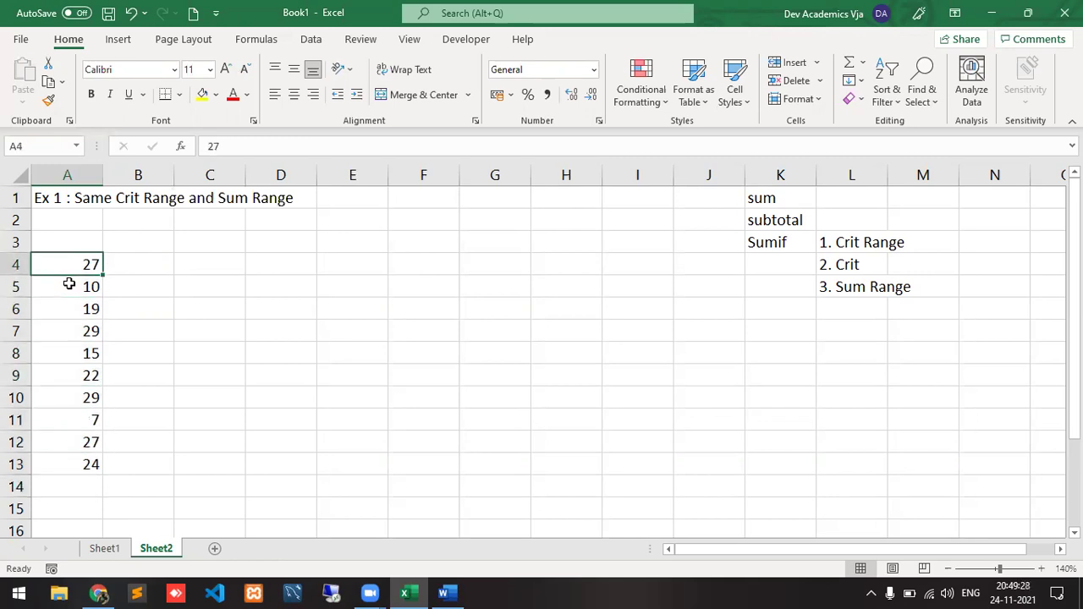
key("Down")
key("Up")
- Total the numbers of column A in cell C4 with the formula =sum(A4:A13)
key("Right")
key("Right")
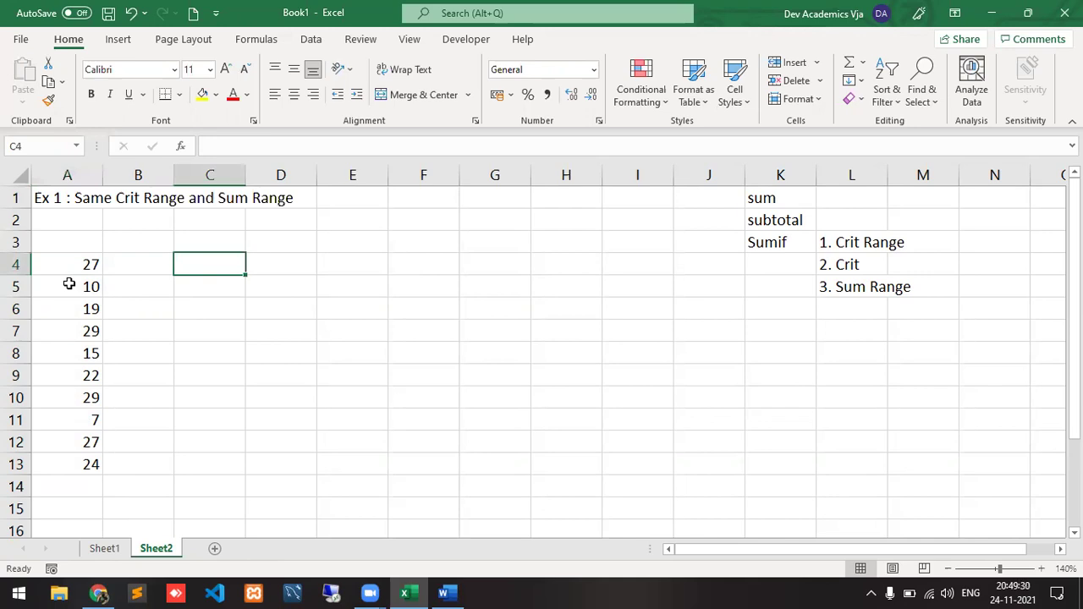
type("=")
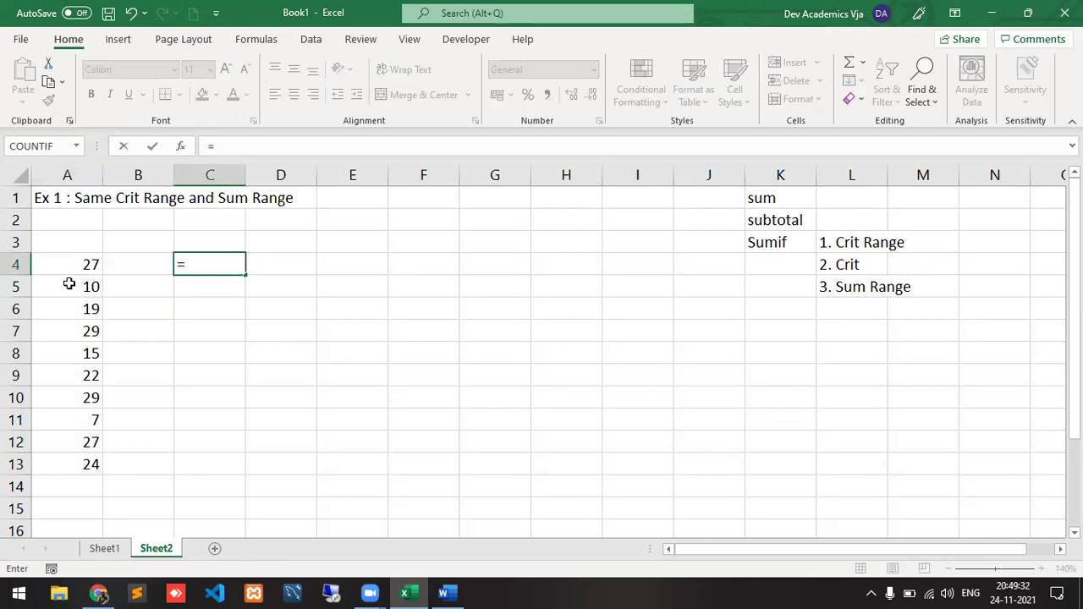
type("sum")
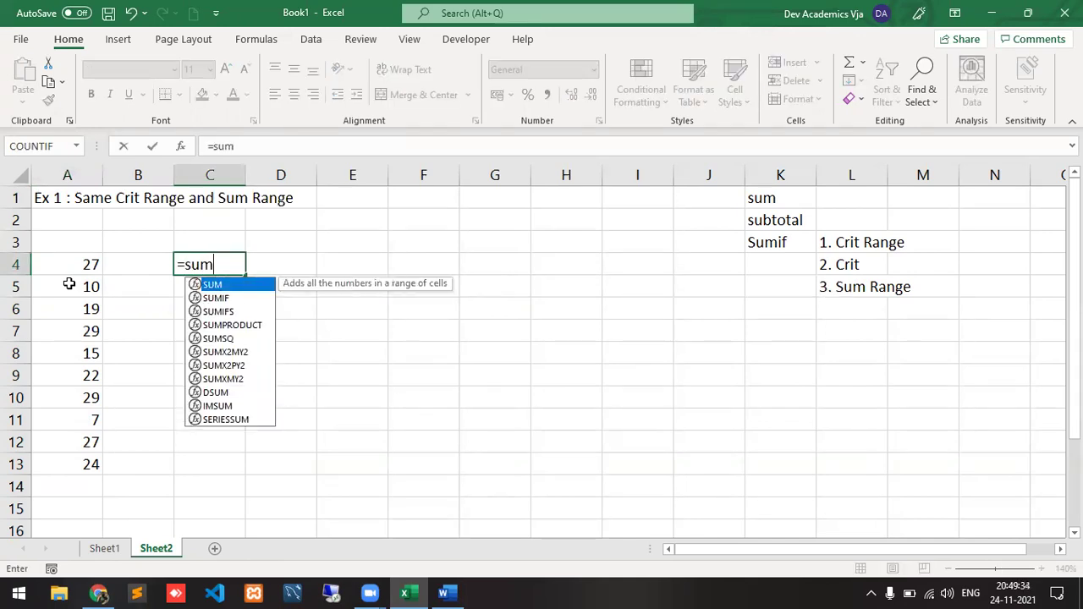
type("(")
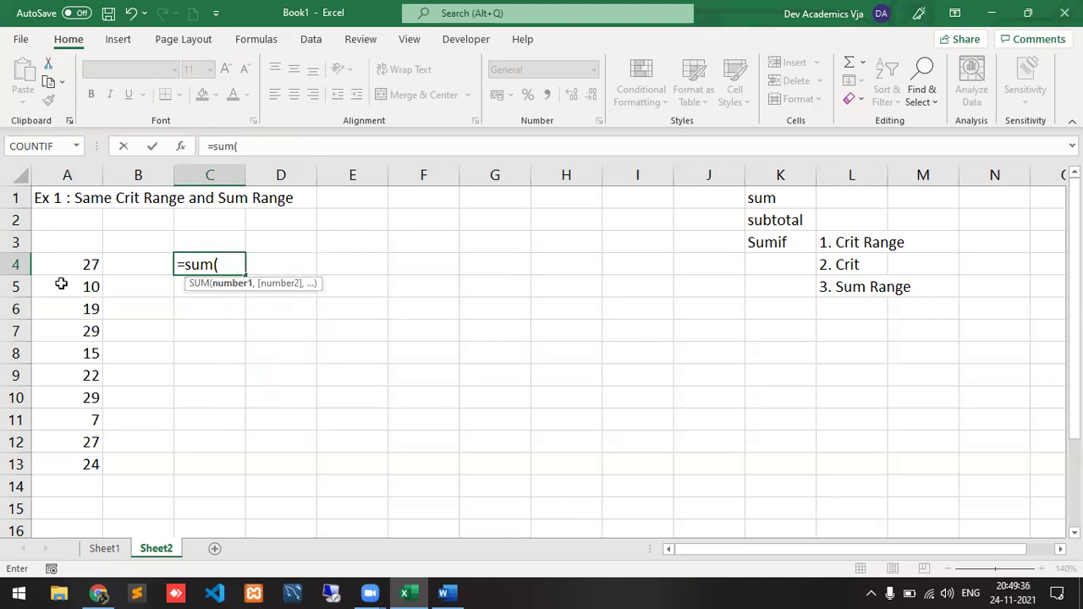
left_click_drag(63, 264, 46, 467)
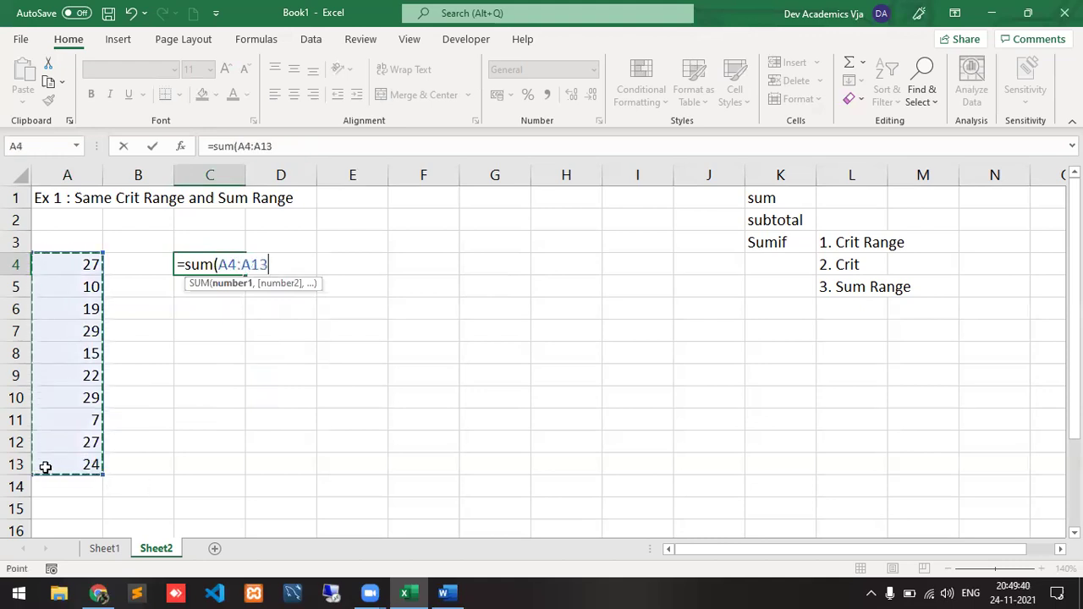
type(")")
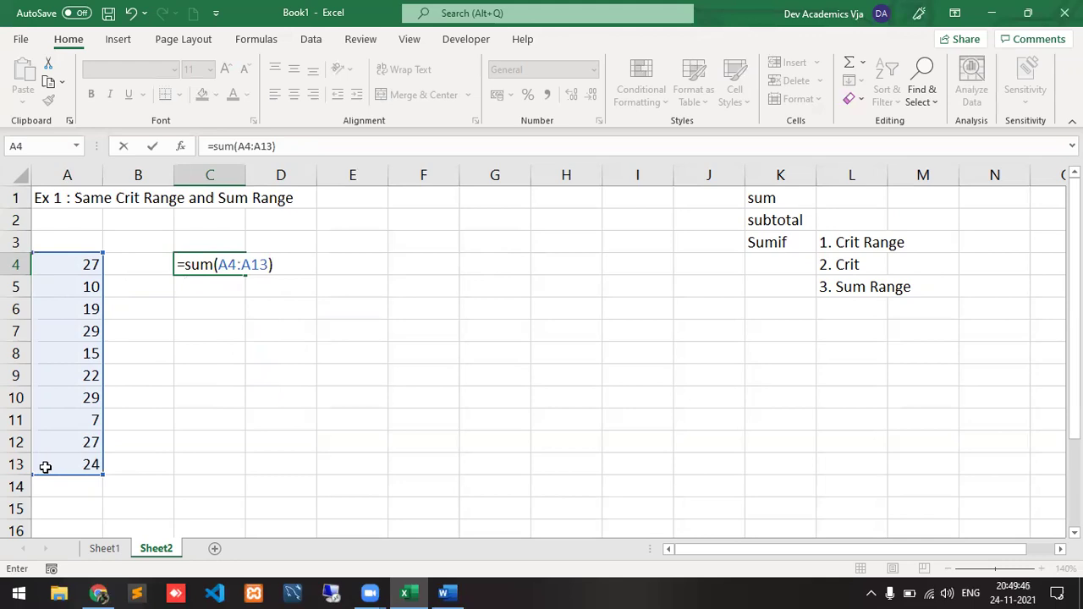
key("Return")
key("Up")
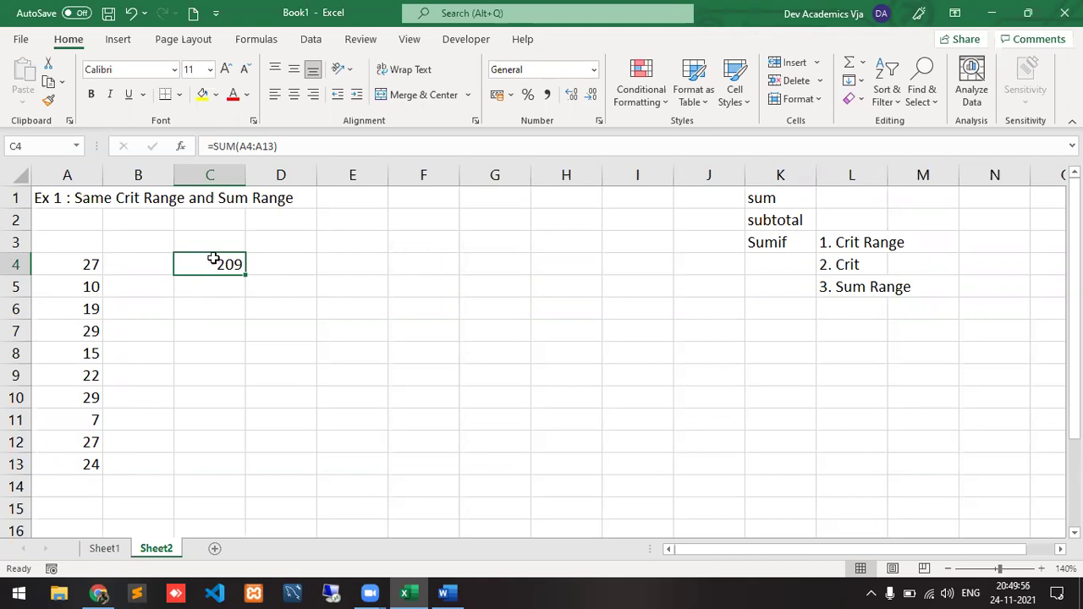
- Label the sum with the text "Total Amount" in cell D4
left_click(280, 255)
type("Tot")
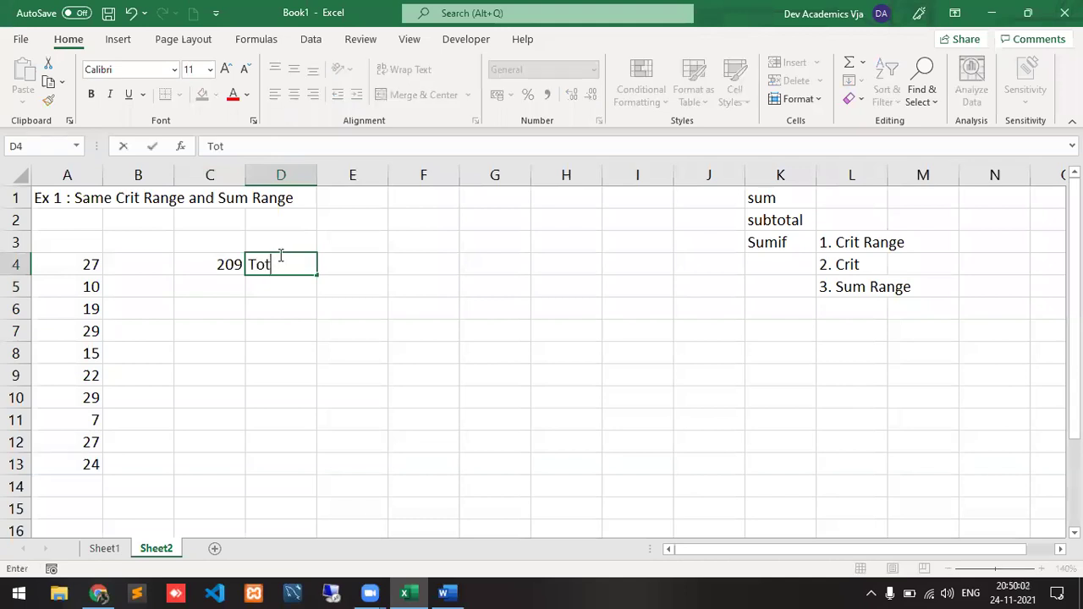
type("al Amount")
key("Return")
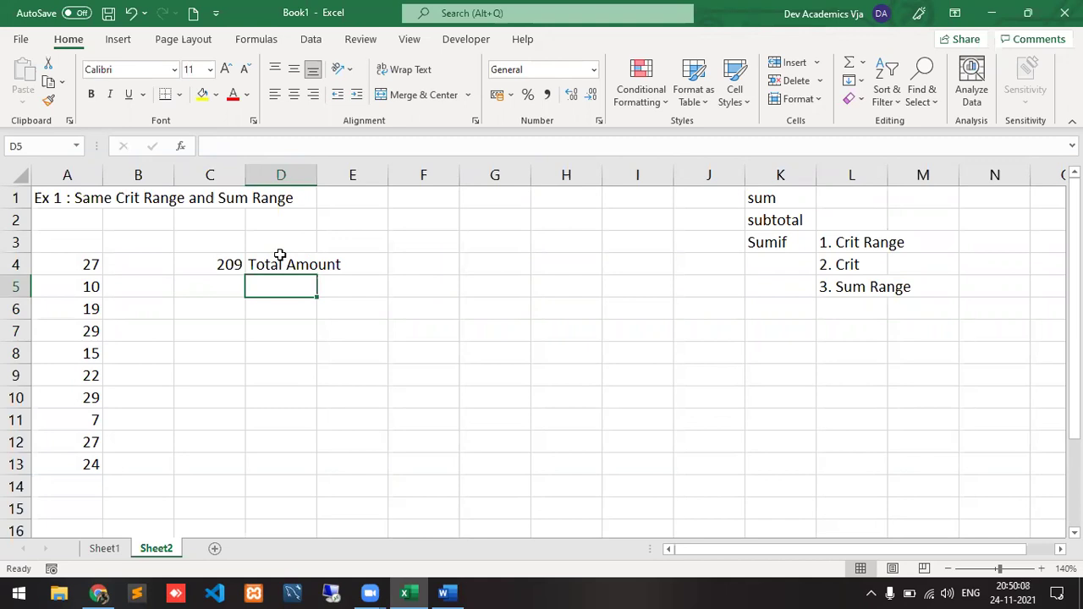
- Add the label "Total Amount of 20" in cell D5
type("2")
key("BackSpace")
type("Total Amou")
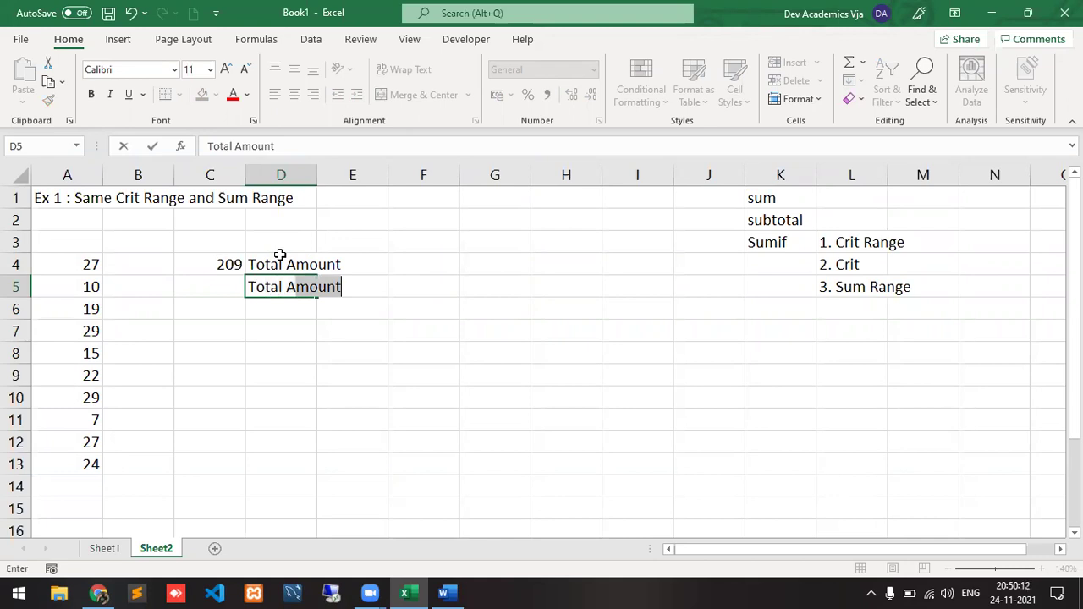
type("nt of")
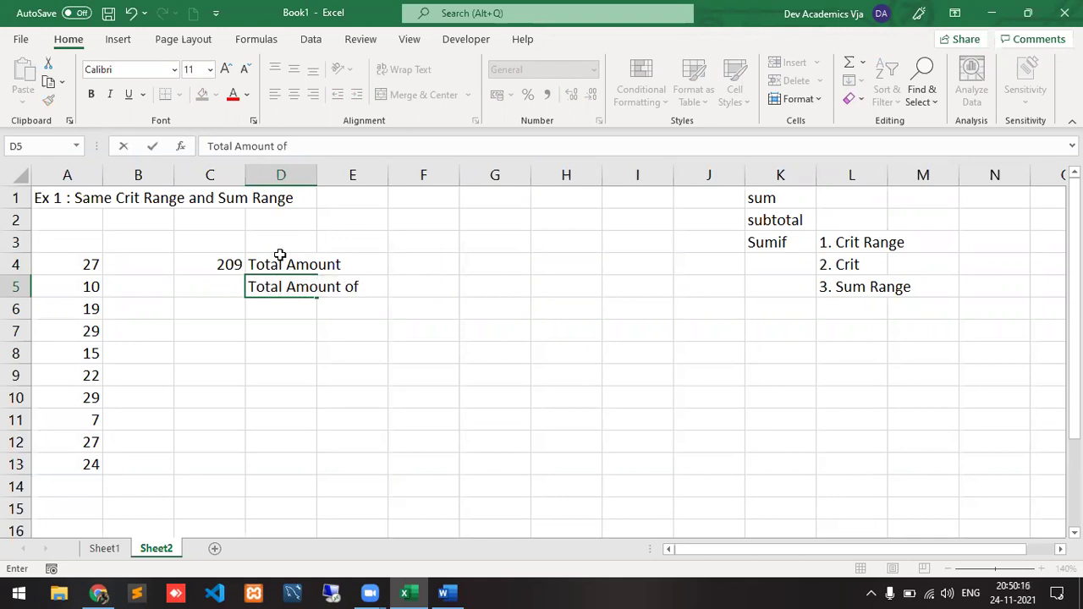
type(" 20")
key("Return")
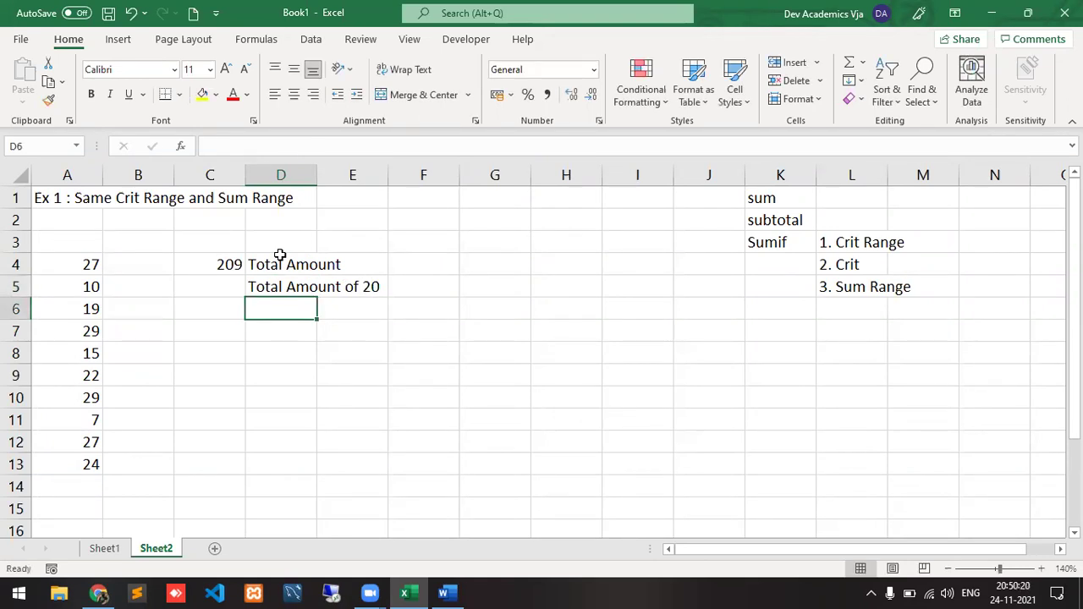
- Enter the formula =sumif(A4:A13,20,a4:a13) in cell C5, using the same range for criteria and sum
key("Up")
key("Left")
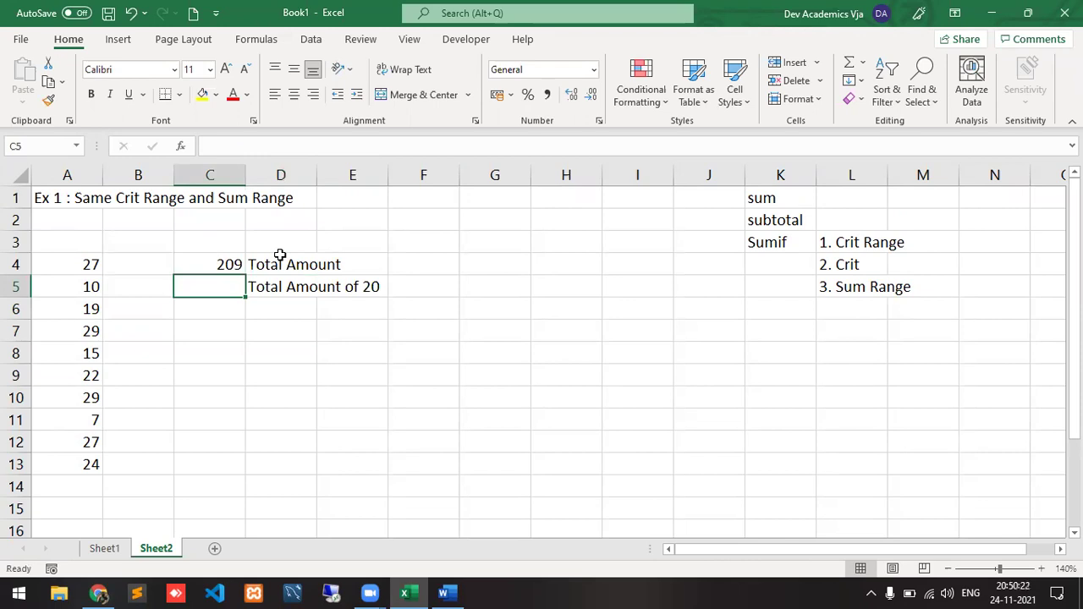
type("=")
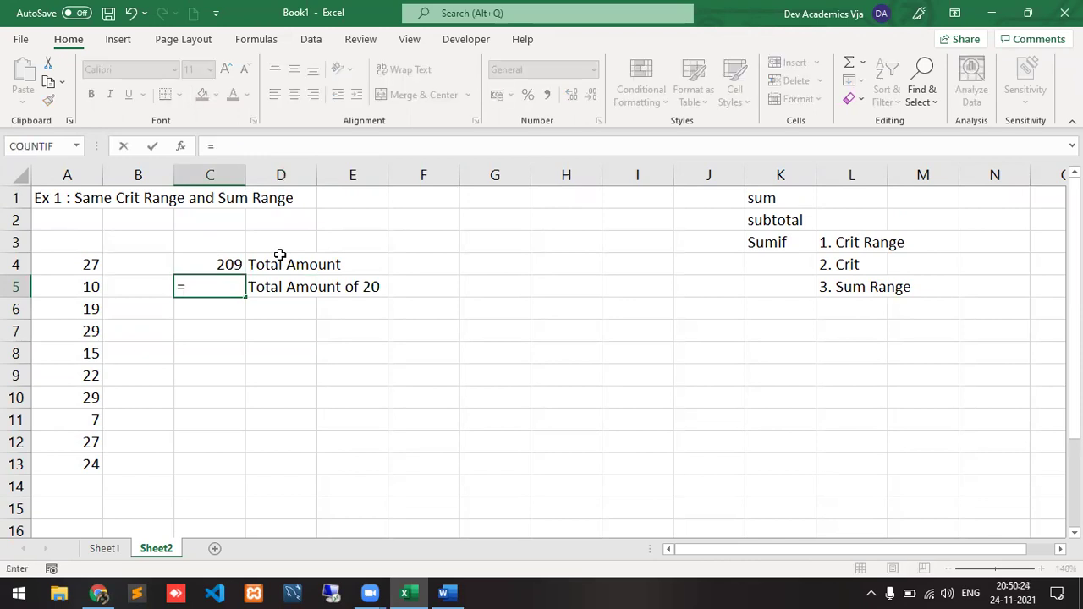
type("sumif")
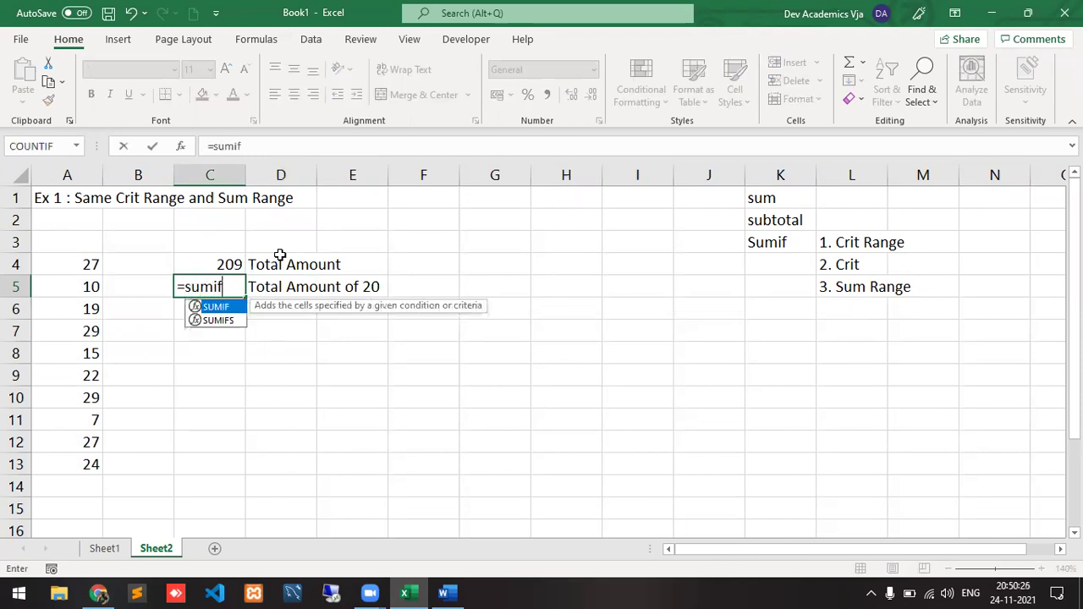
type("(")
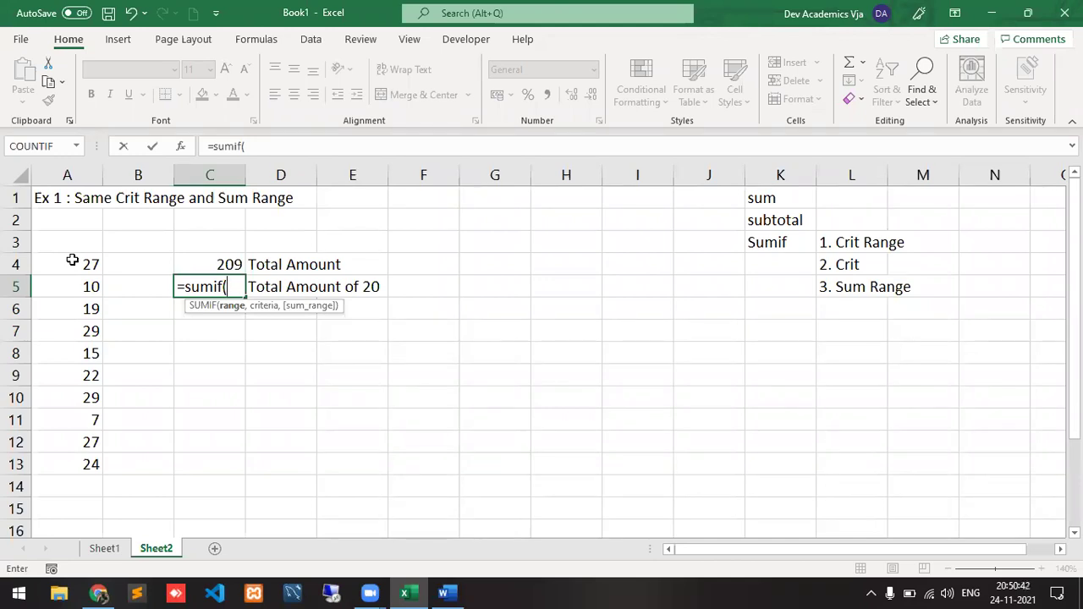
left_click_drag(72, 260, 49, 459)
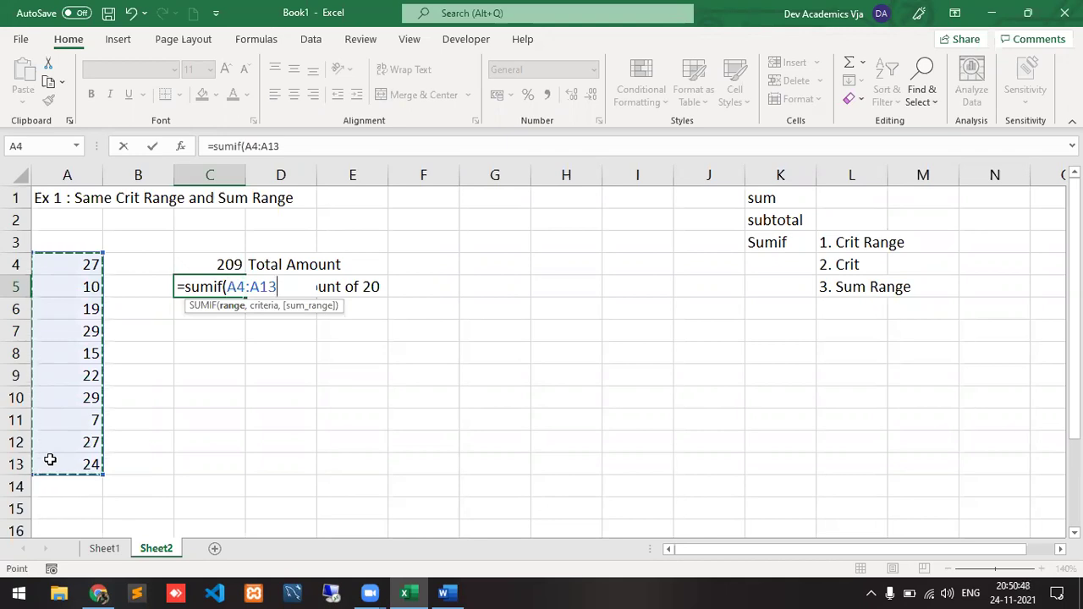
type(",")
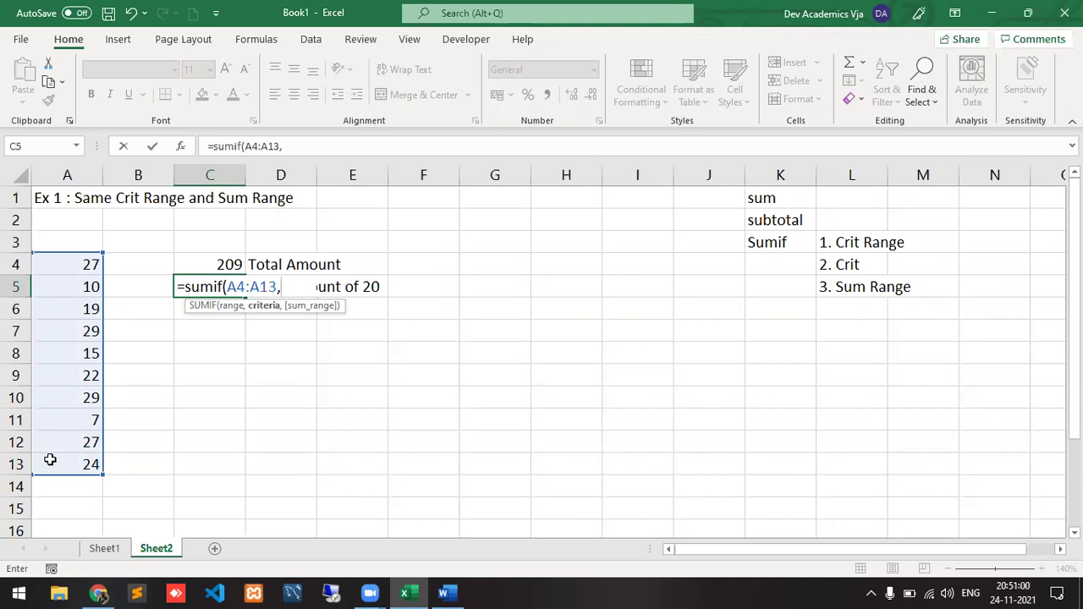
type("20,")
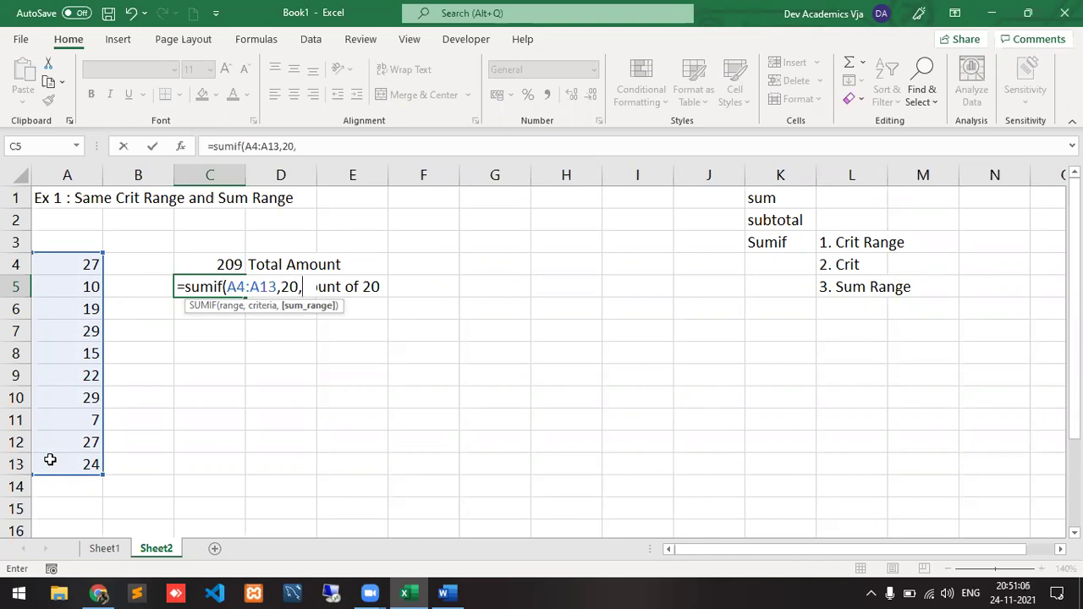
type("a4:")
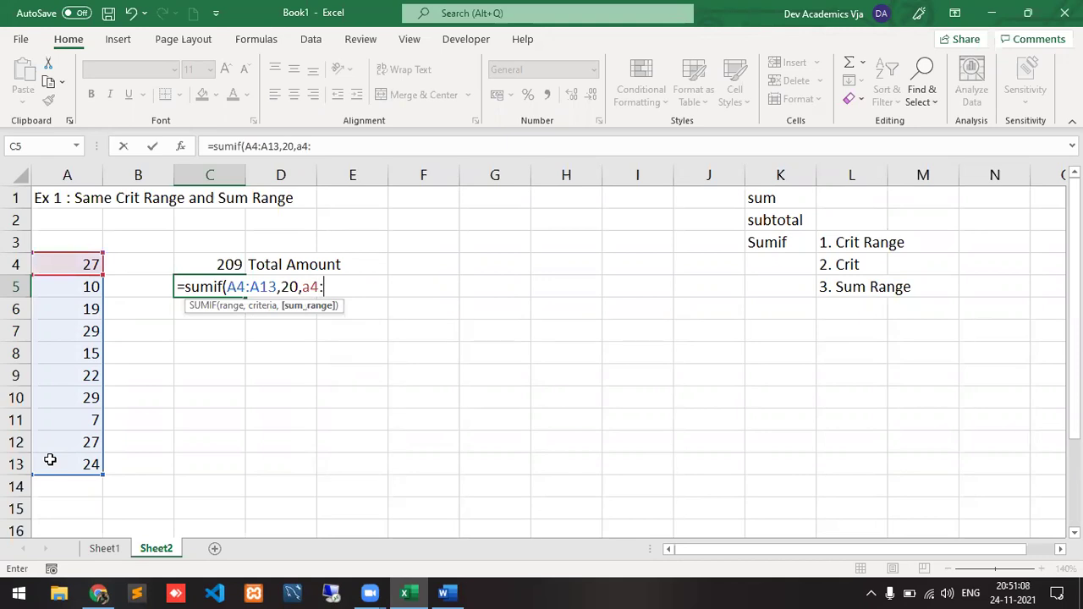
type("a1")
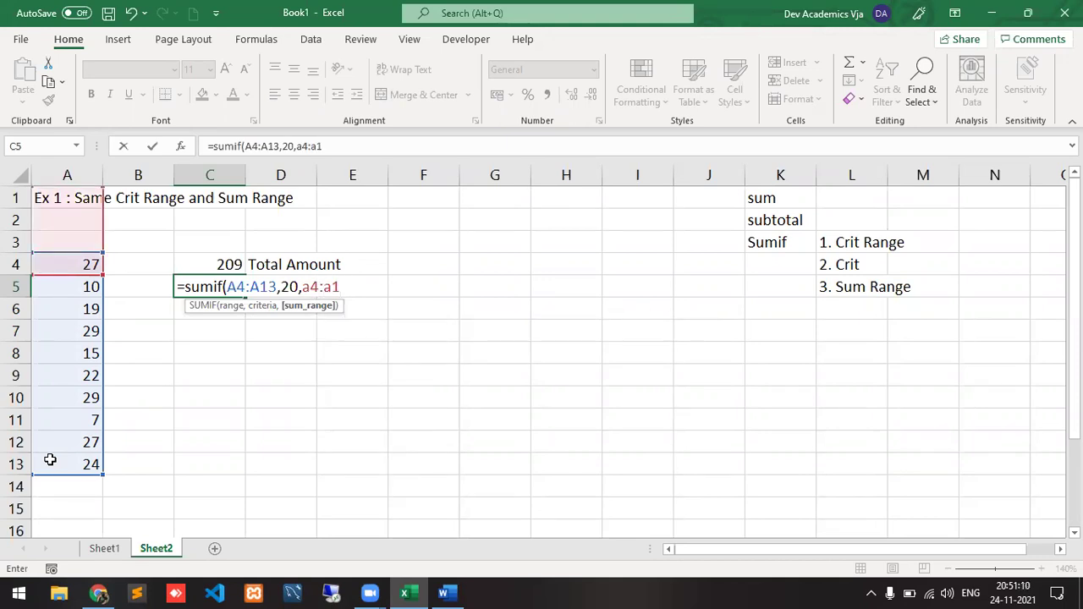
type("3)")
key("Return")
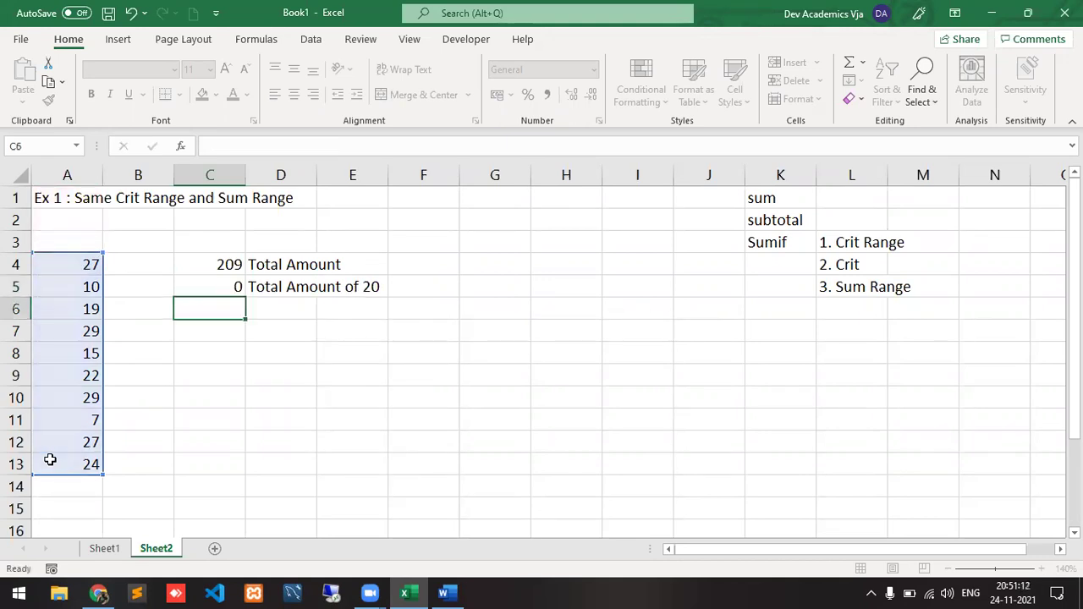
- Change the label in cell D5 to "Total Amount of >20"
key("Up")
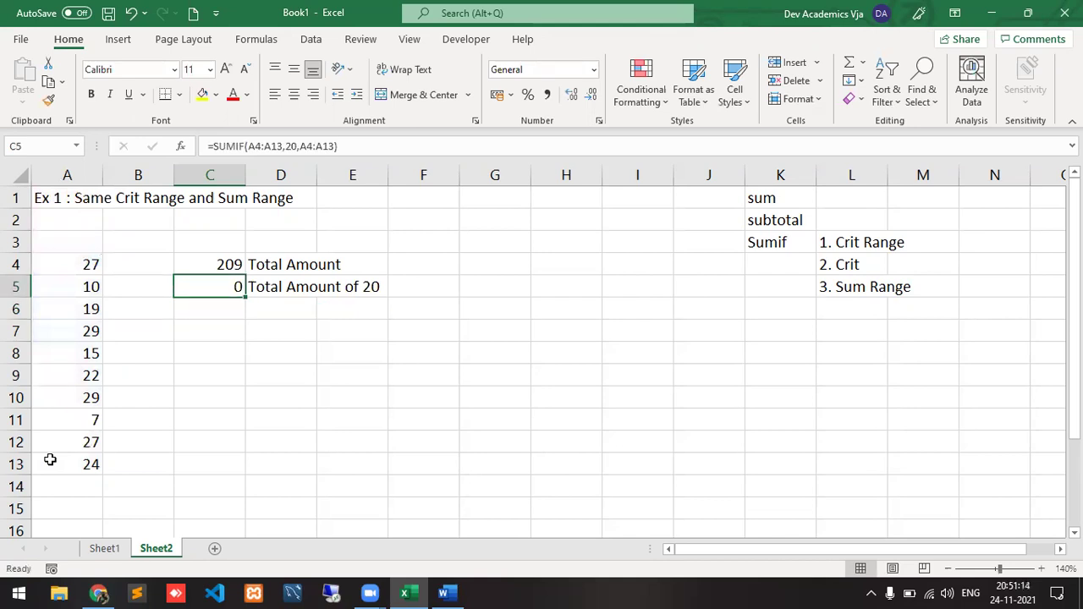
key("Right")
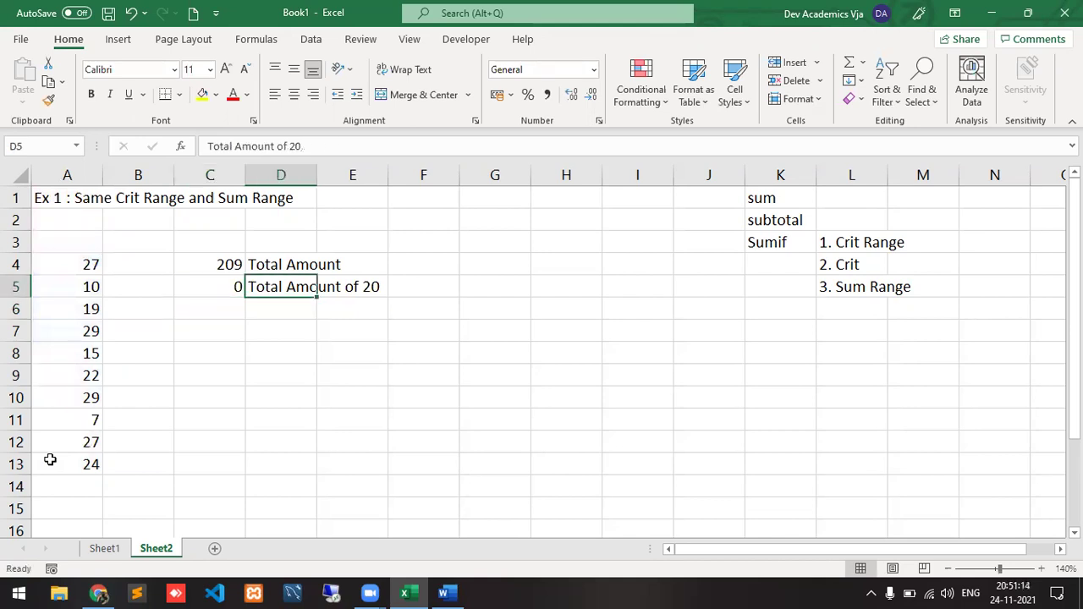
left_click(290, 146)
type(">")
key("Return")
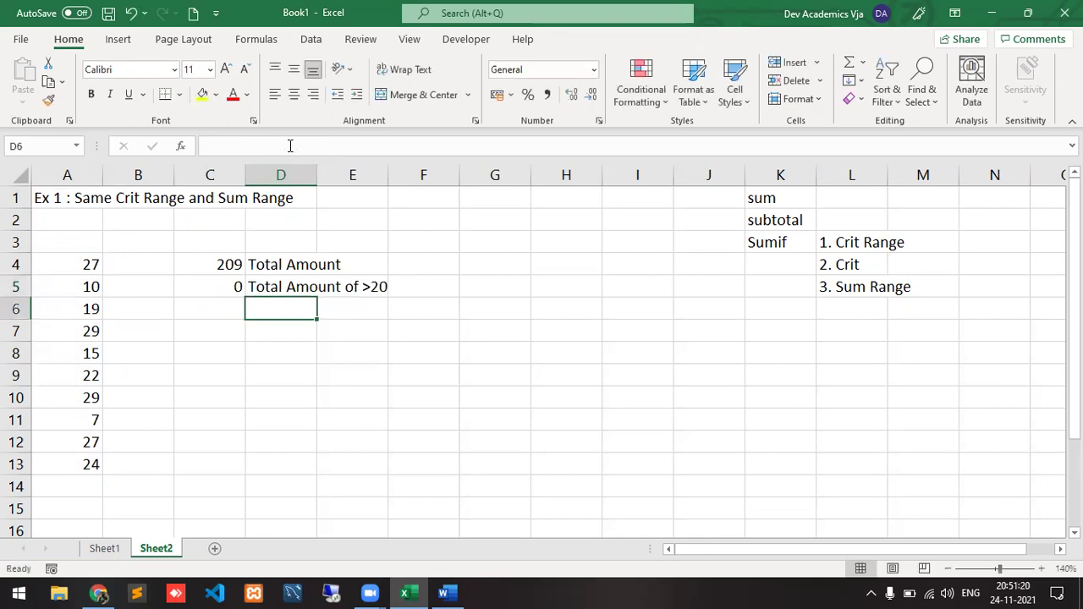
- Change the criterion of the SUMIF formula in C5 to ">20", enclosed in double quotes
key("Up")
key("Left")
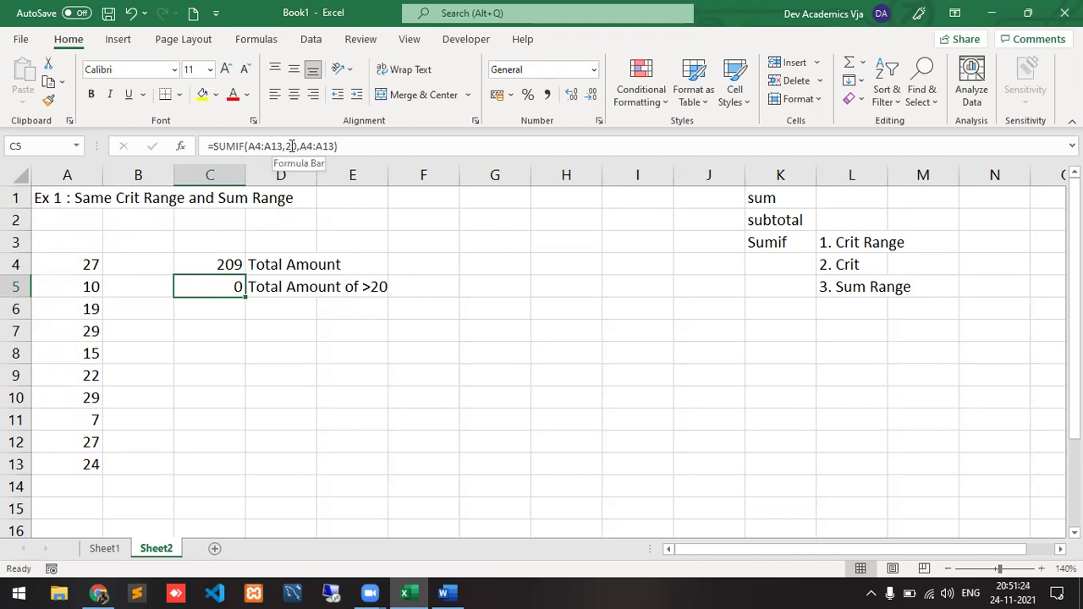
left_click(285, 146)
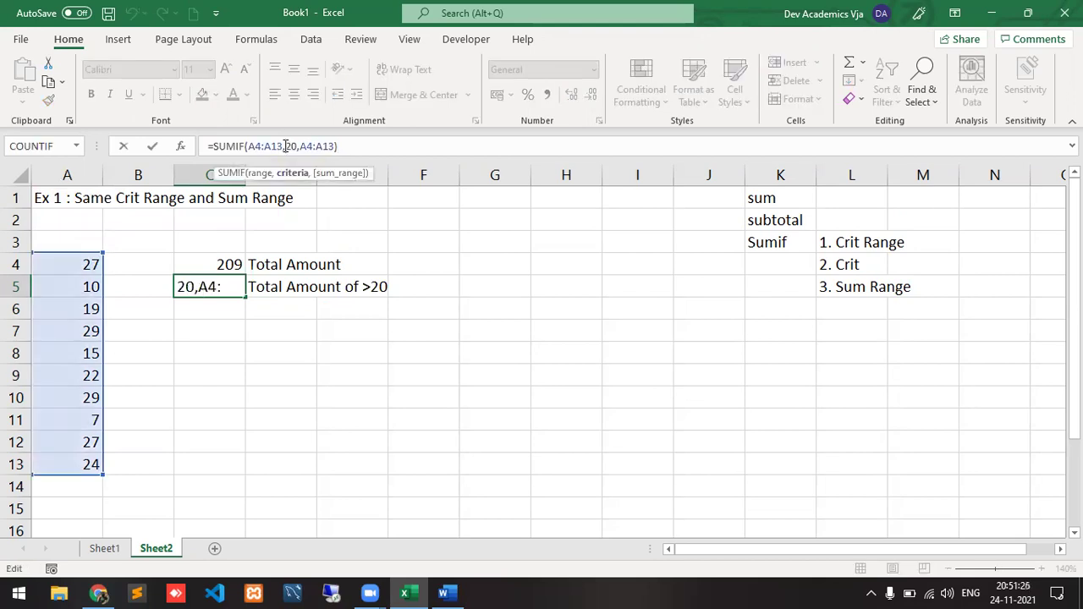
type(">")
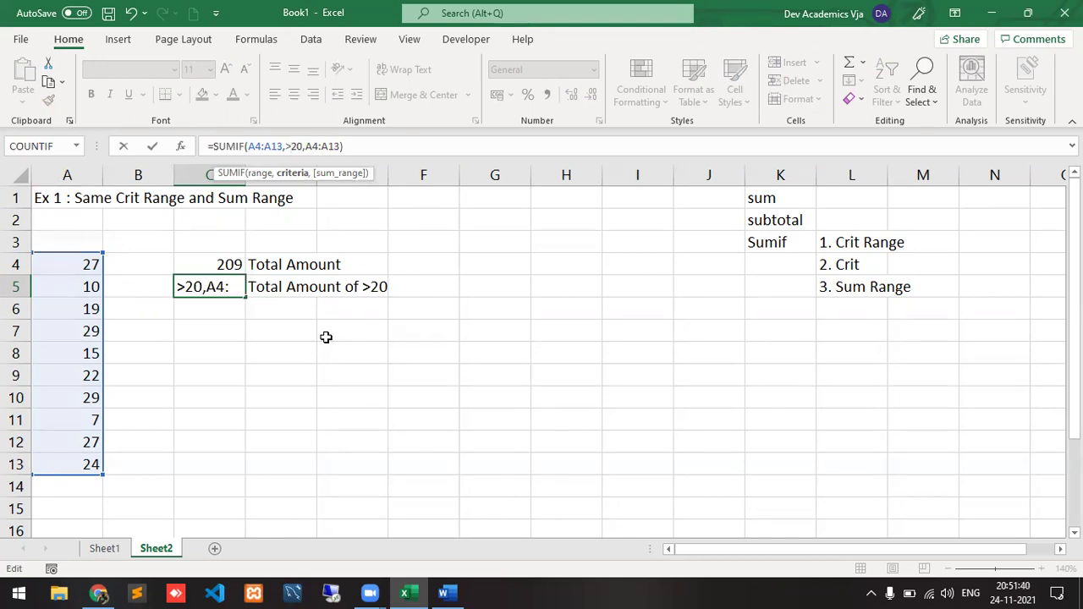
key("Left")
type("\"")
key("Right")
key("Right")
key("Right")
type("\"")
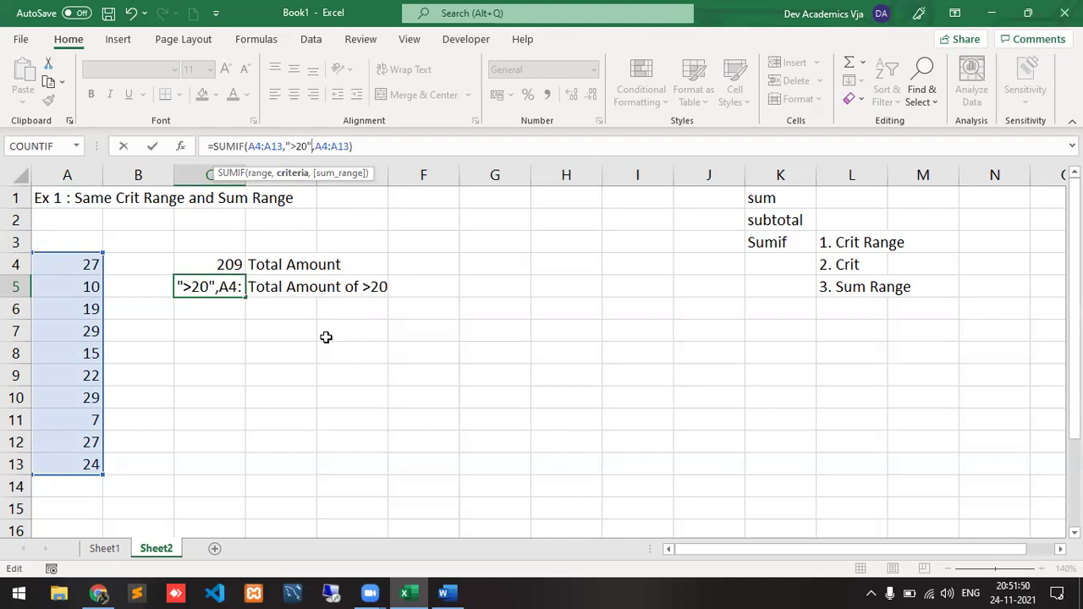
key("Return")
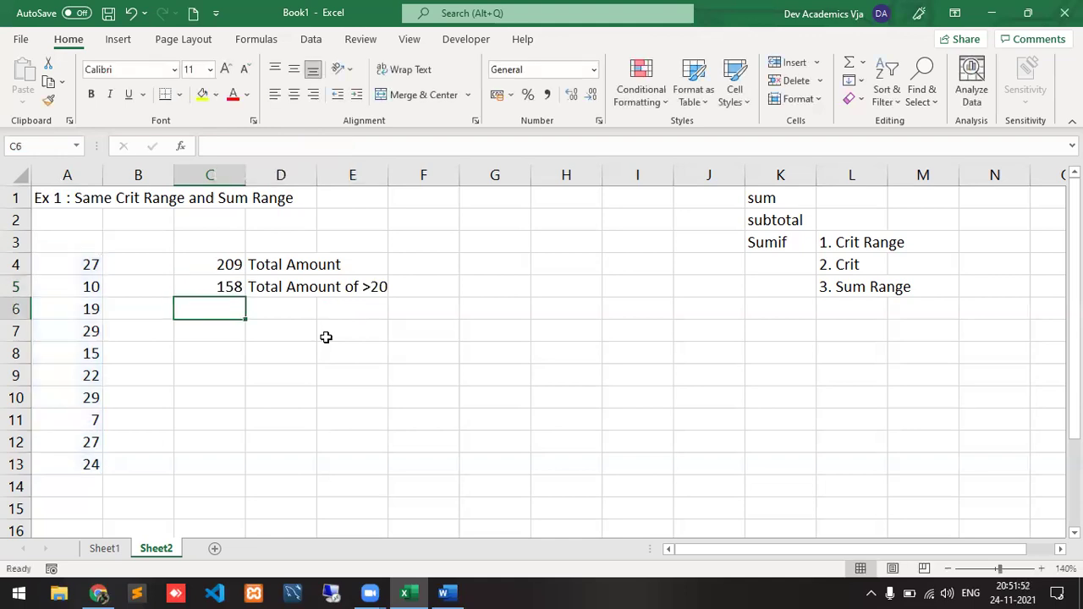
key("Up")
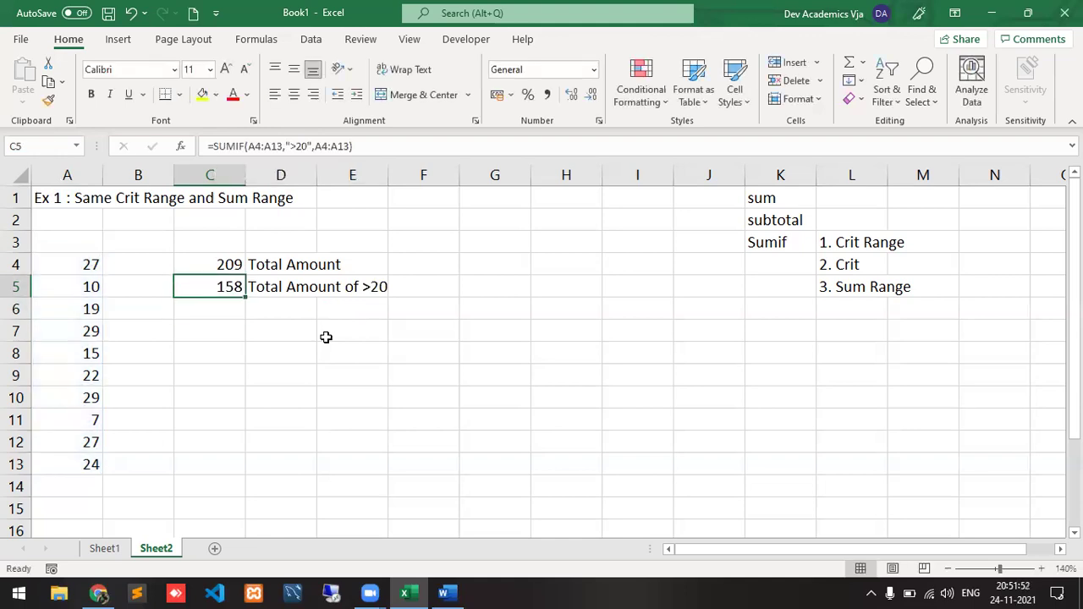
- Select A4, A7, A9, A10, A12 and A13 together to compare their sum with the SUMIF result in C5
left_click(76, 267)
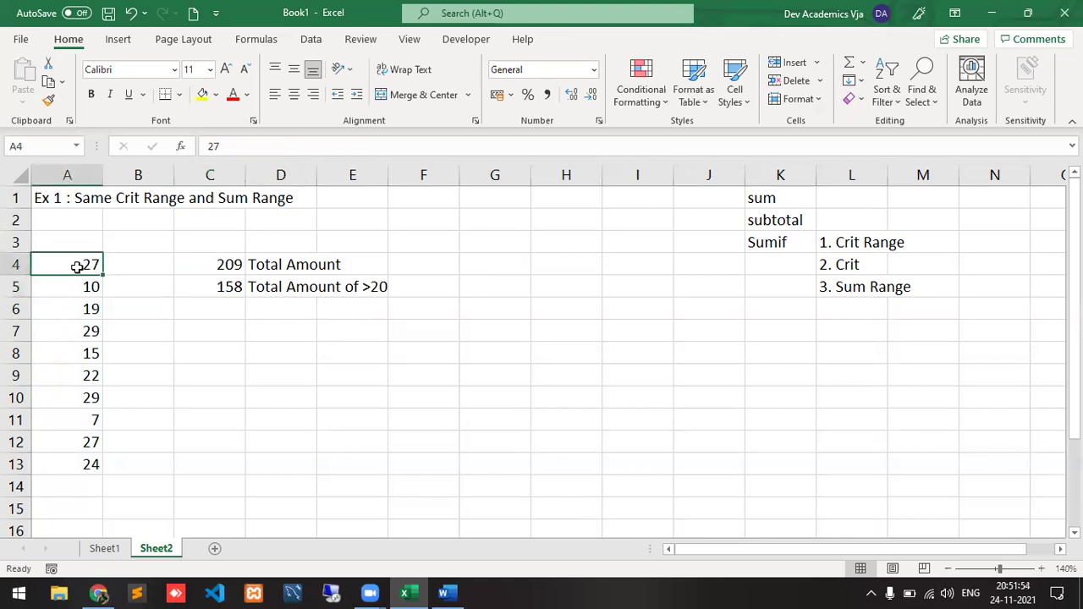
left_click(83, 330, "ctrl")
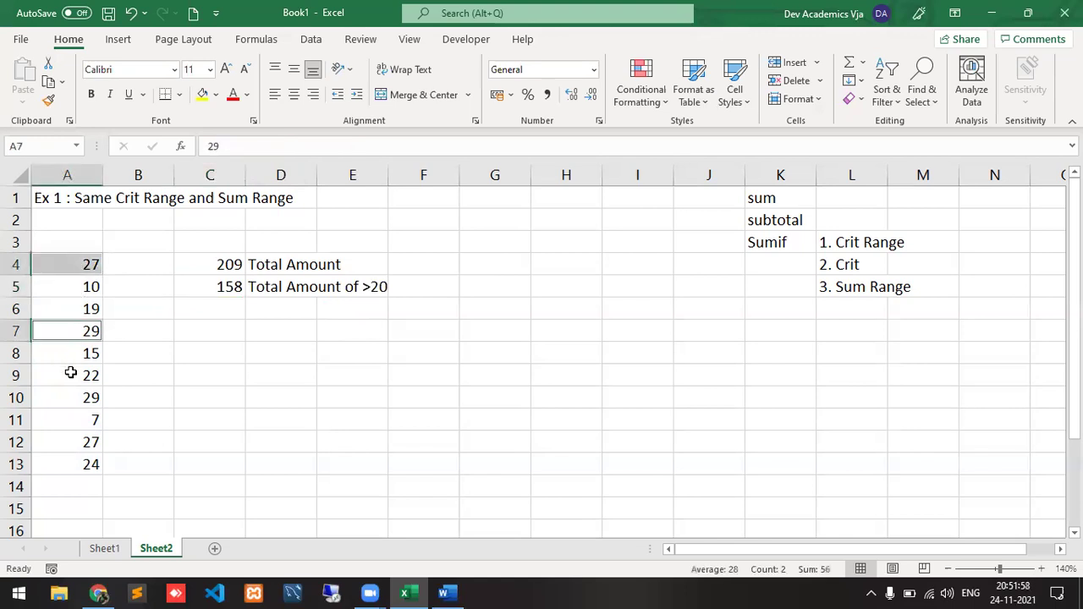
left_click(71, 373, "ctrl")
left_click(66, 395, "ctrl")
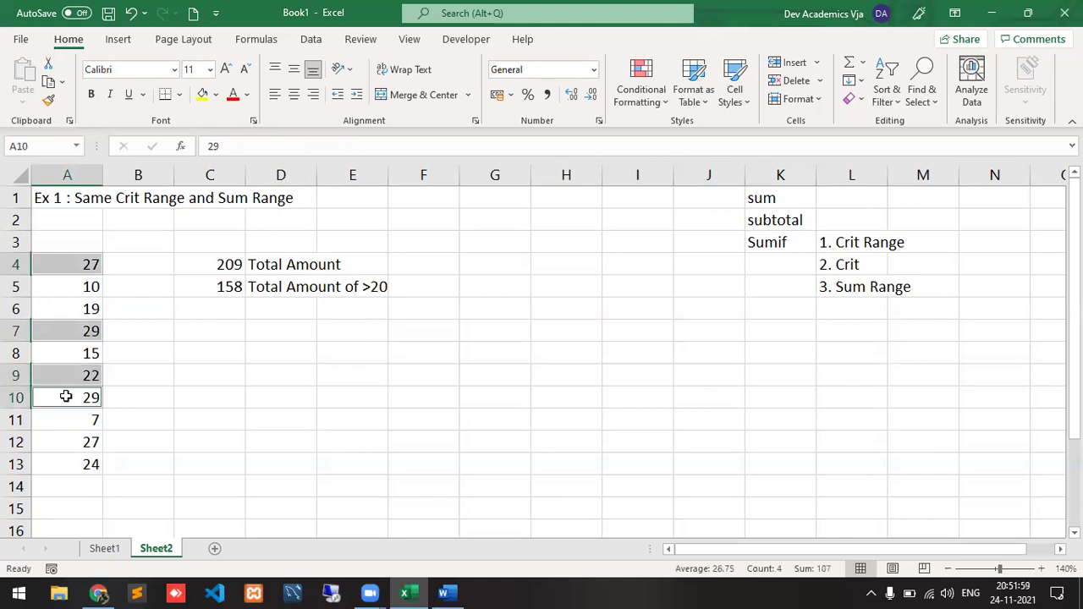
left_click(59, 443, "ctrl")
left_click(56, 460, "ctrl")
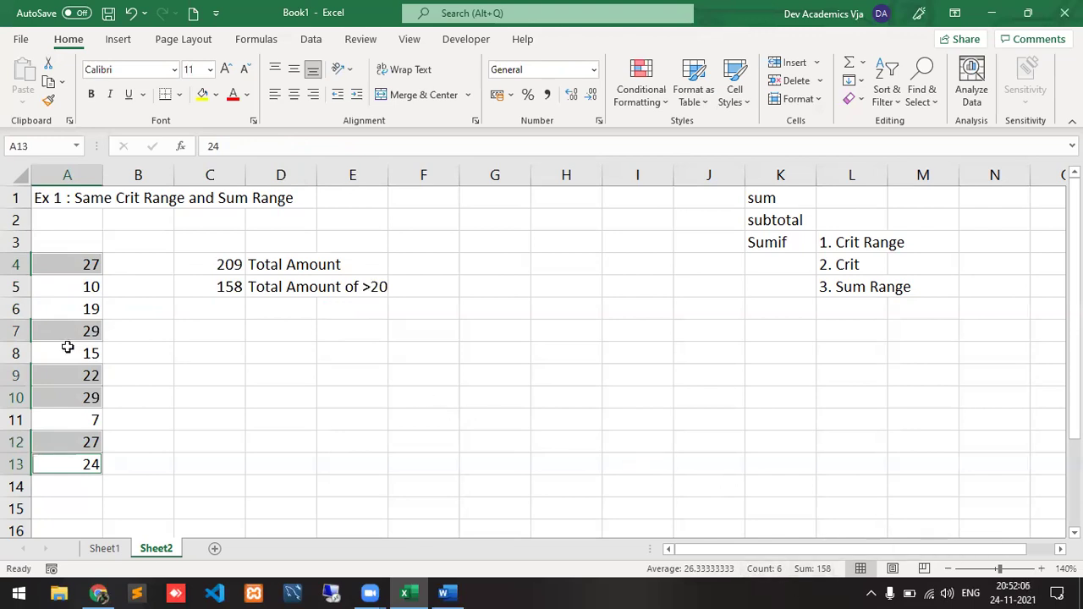
- Set cell A9 to 12 and cell A12 to 20
left_click(70, 376)
type("12")
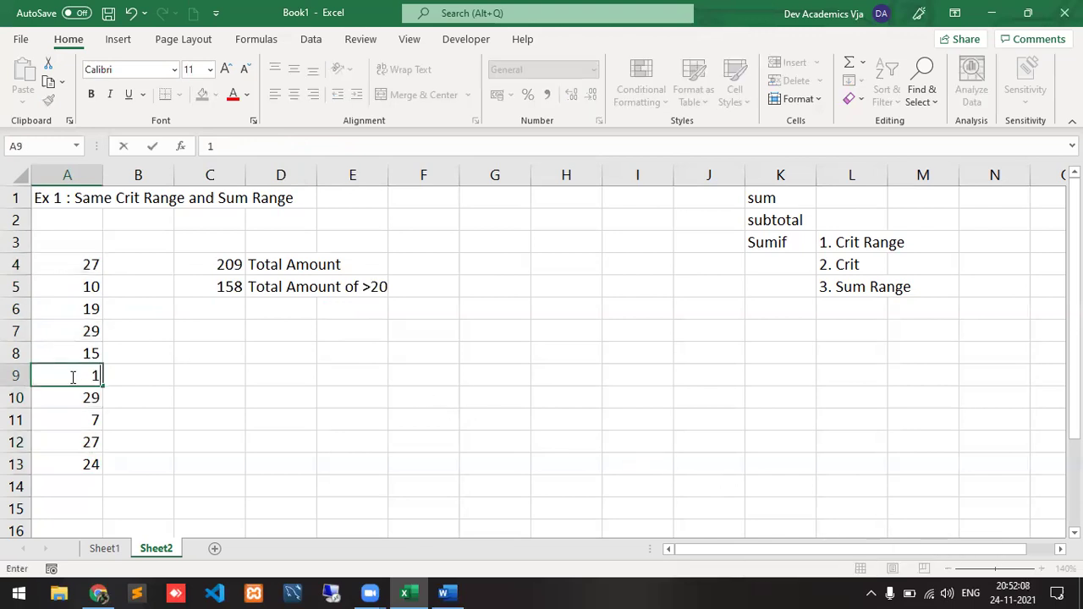
key("Return")
key("Down")
key("Down")
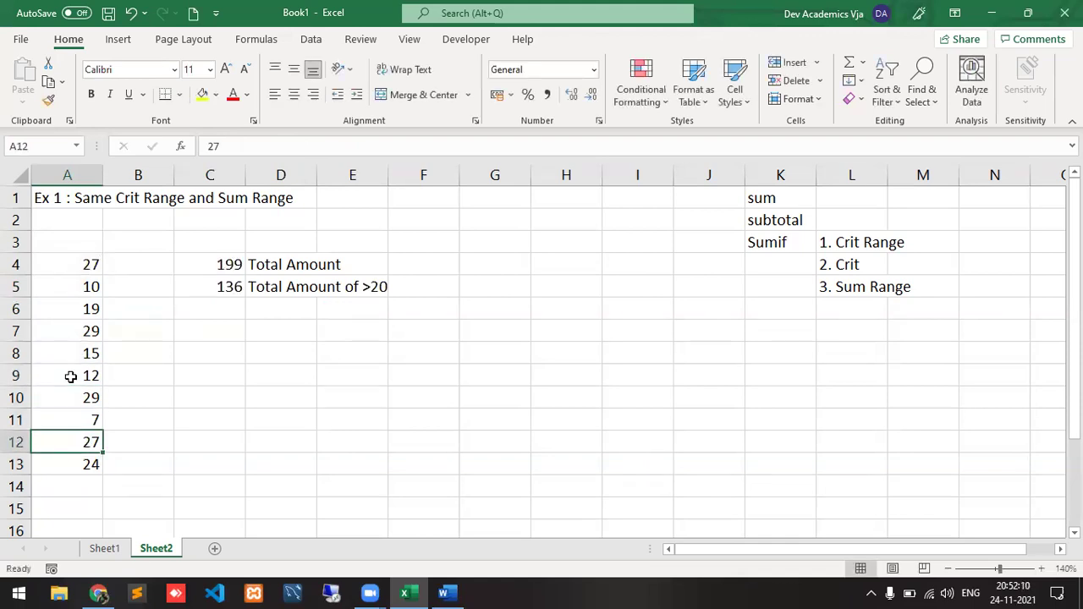
type("20")
key("Up")
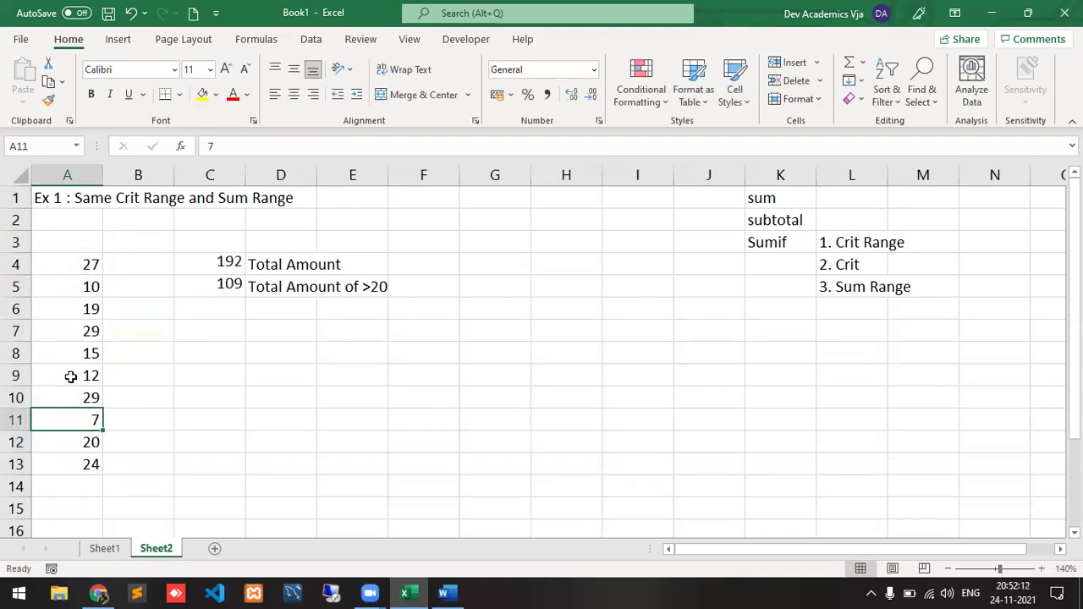
- Select A4, A7, A10 and A13 together to check their sum against the recalculated SUMIF result
left_click(52, 267)
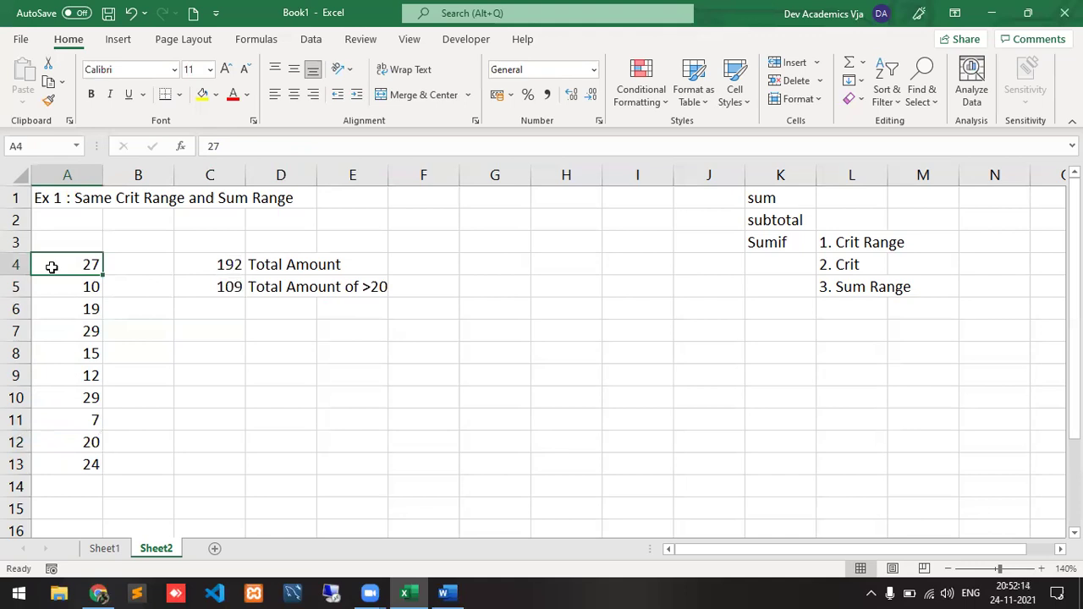
left_click(61, 331, "ctrl")
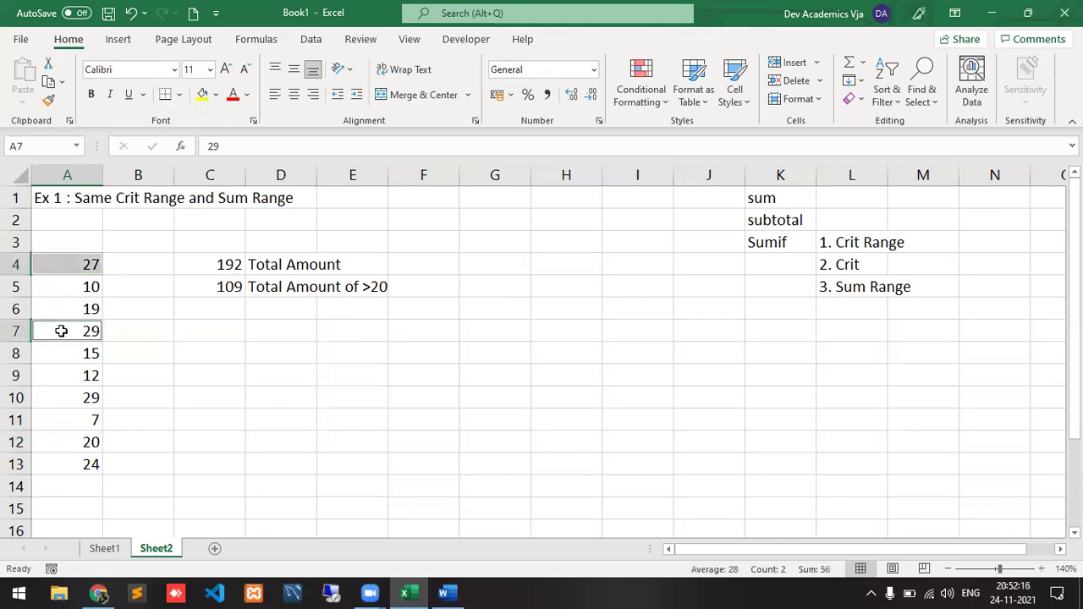
left_click(65, 398, "ctrl")
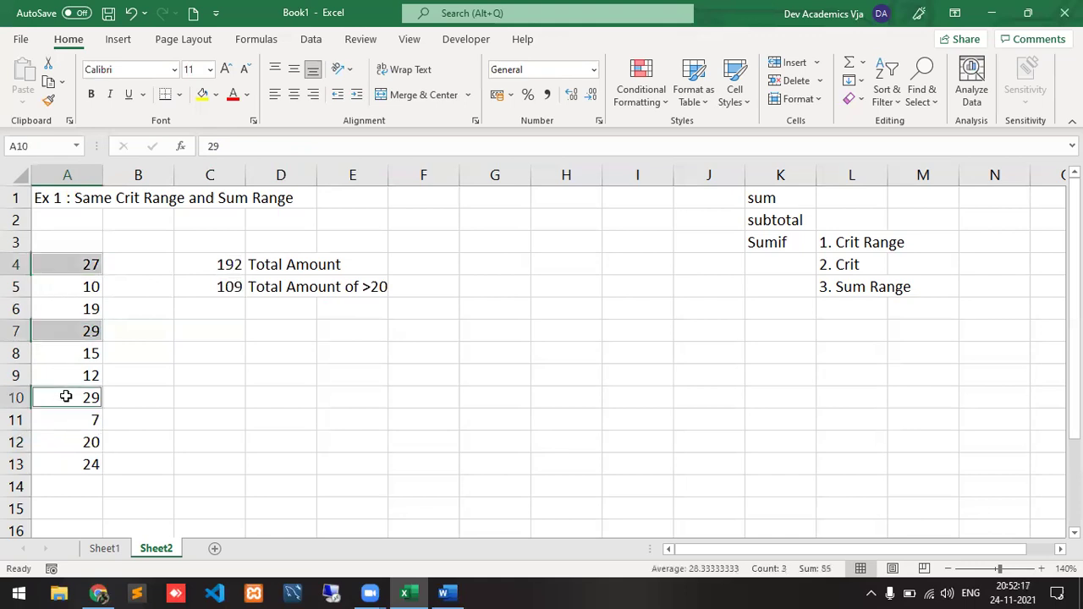
left_click(64, 463, "ctrl")
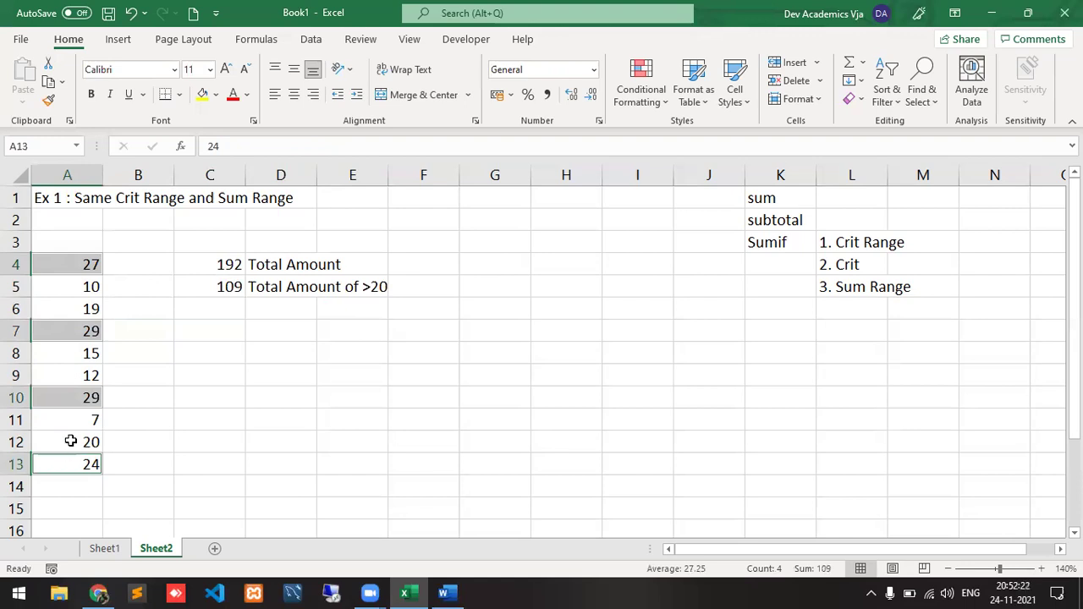
- Review the ">20" criterion in C5's SUMIF formula against the 10>10 example on Sheet1, and return to Sheet2
left_click(219, 289)
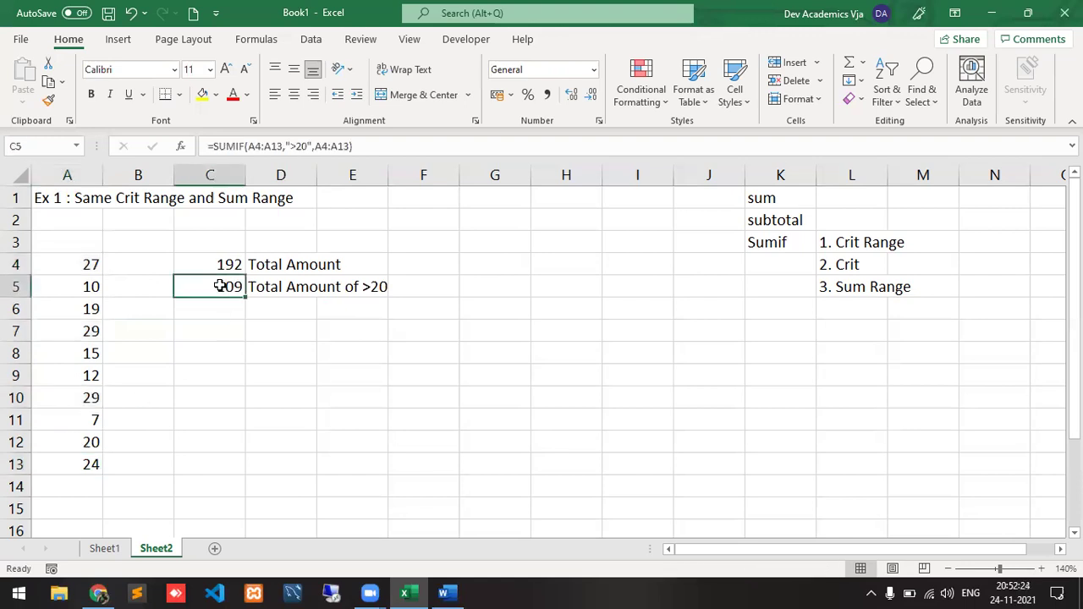
left_click_drag(290, 146, 307, 147)
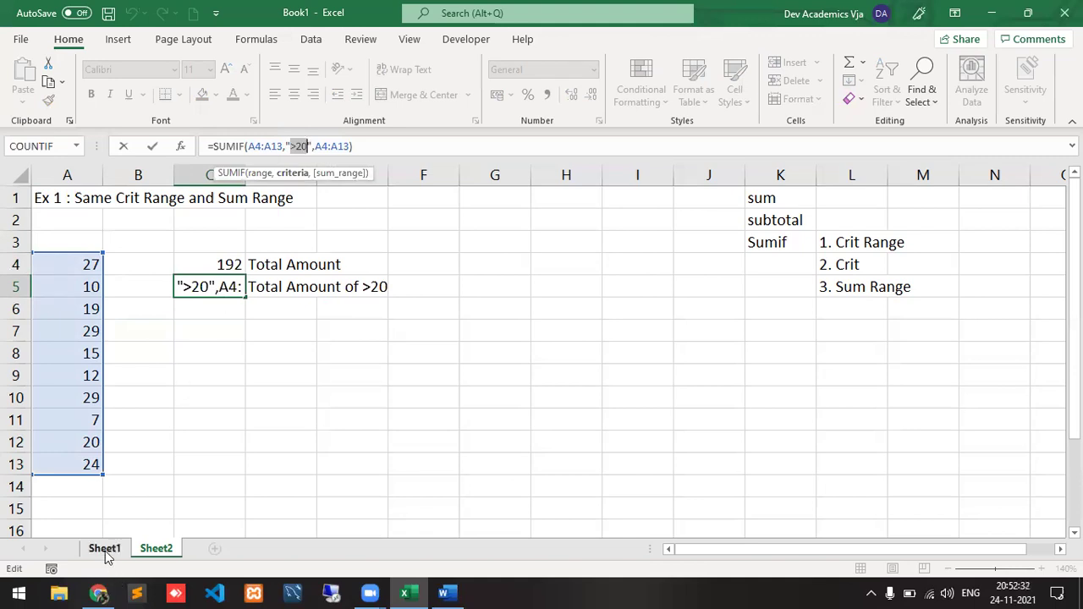
key("ctrl+Return")
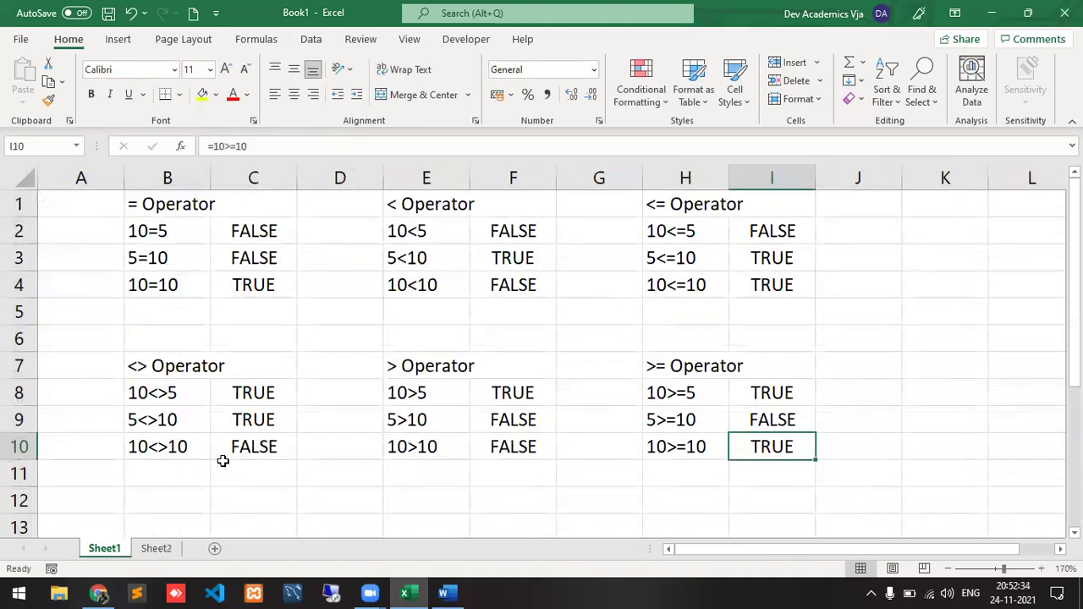
left_click(493, 442)
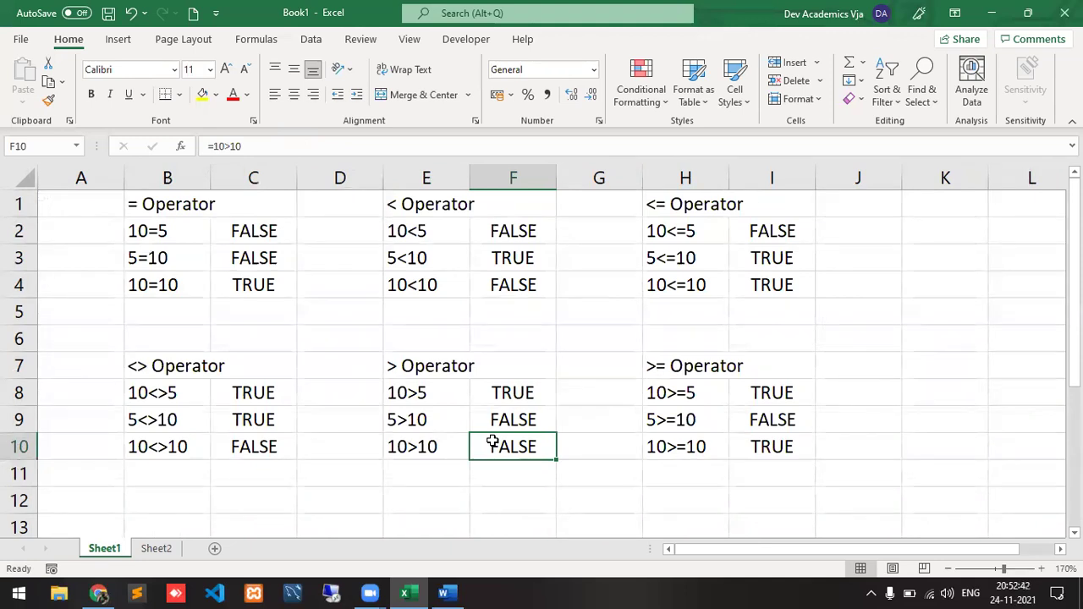
left_click(157, 550)
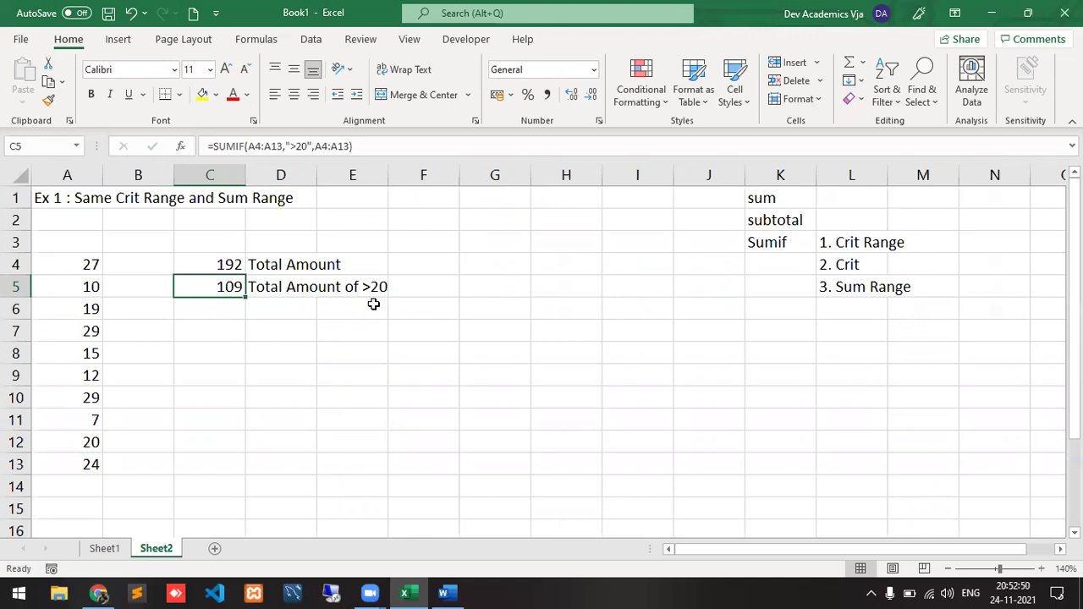
- Copy the label "Total Amount of >20" from D5 down into D6
key("Down")
key("Right")
key("ctrl+d")
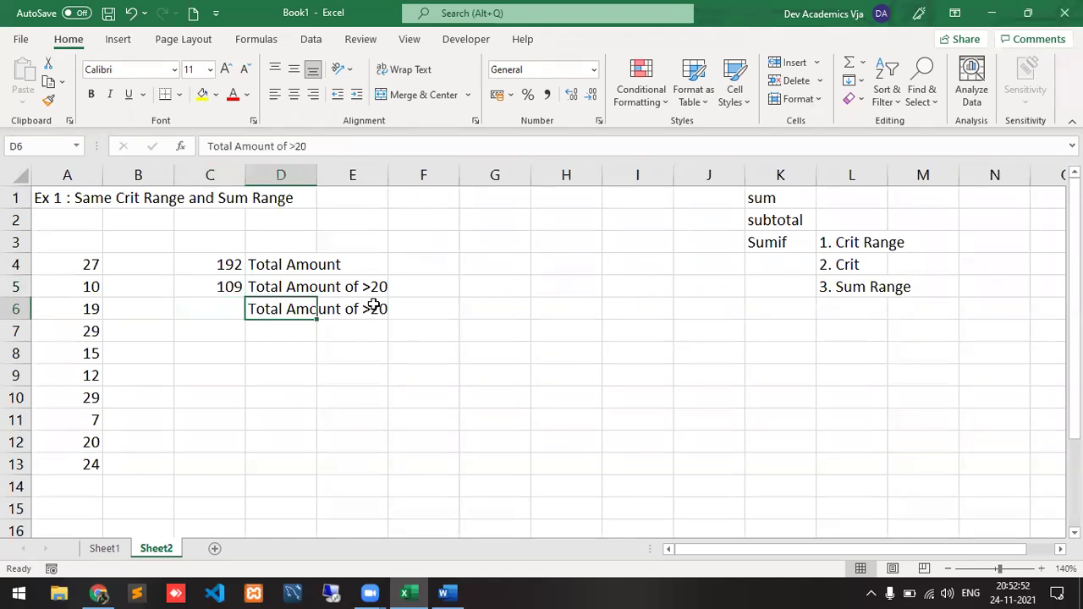
- Enter the formula =SUMIF(A4:A13,">=20",A4:A13) in cell C6
key("Left")
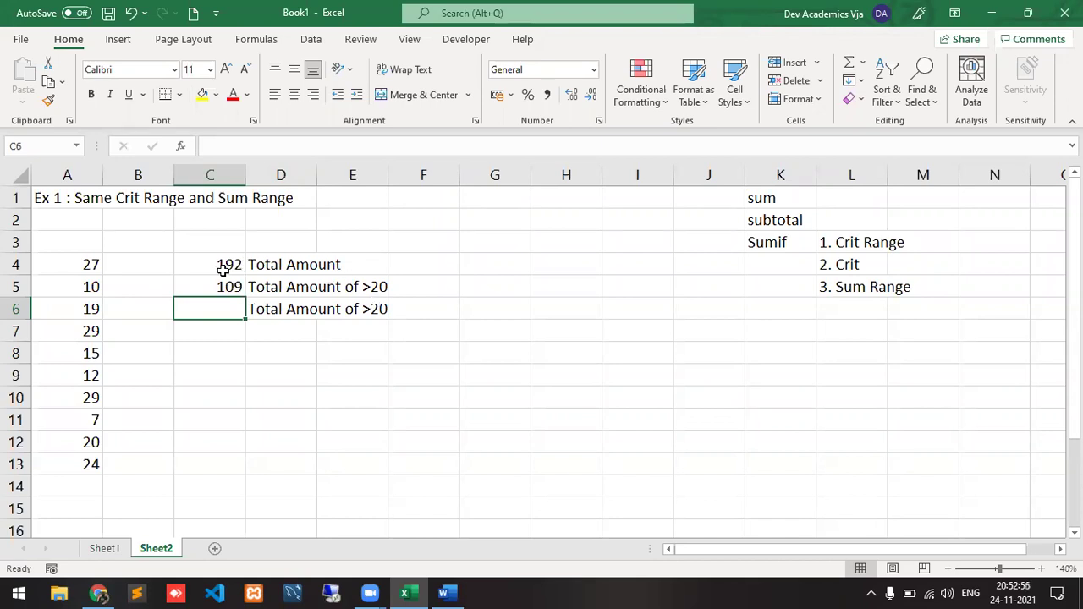
type("=su")
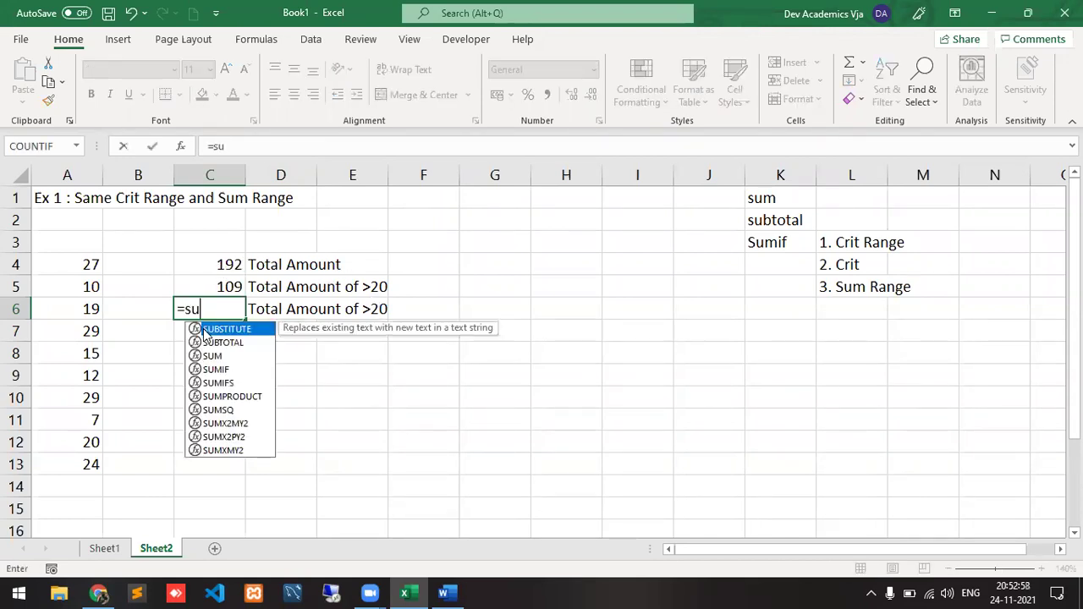
type("mif(")
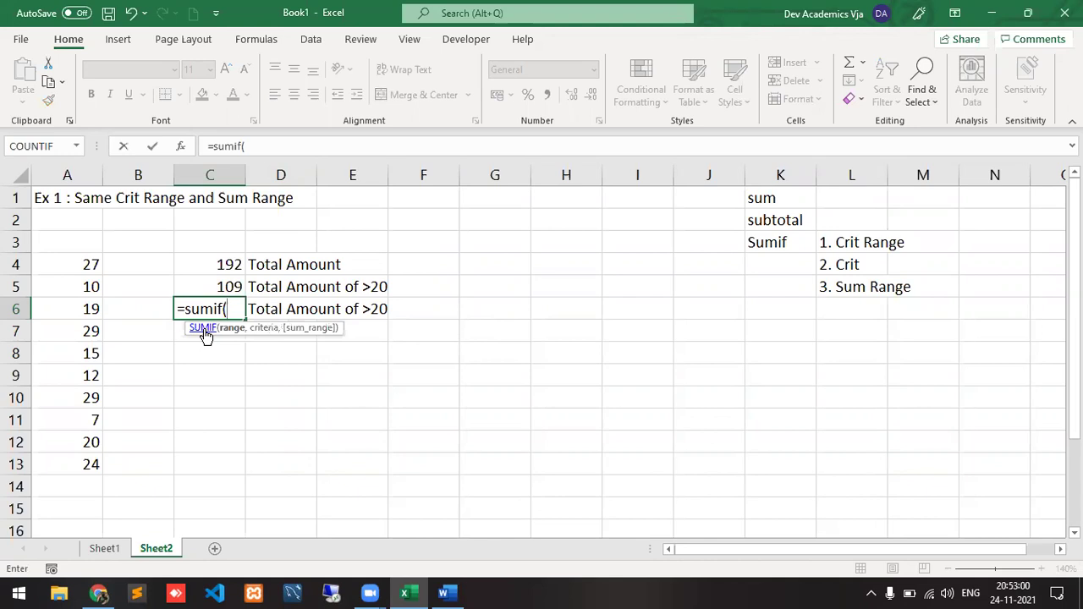
type(":a13")
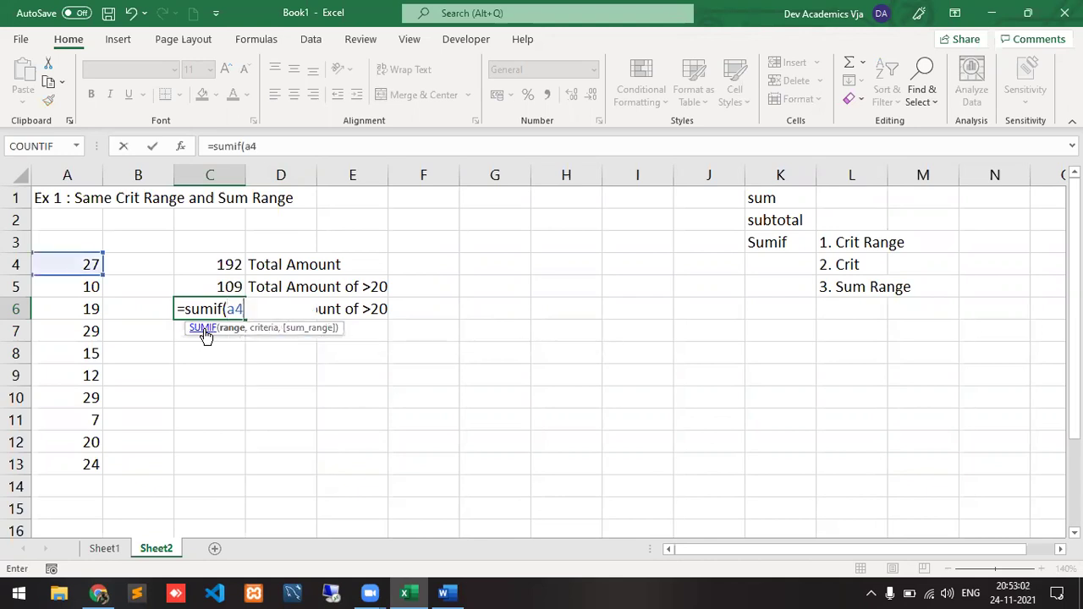
type(",")
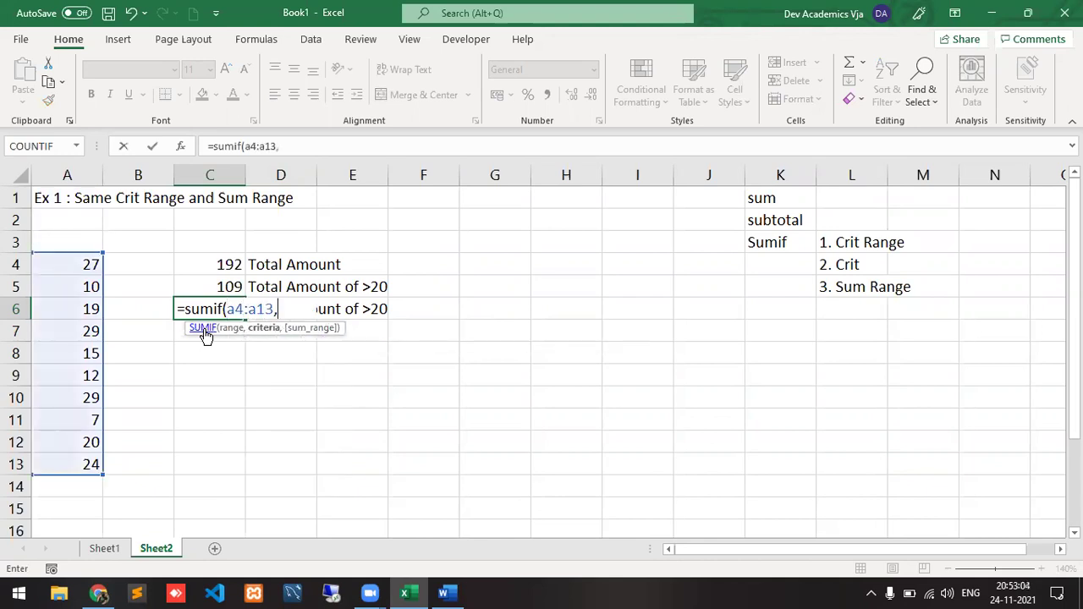
type("\">=20\",a4:a13)")
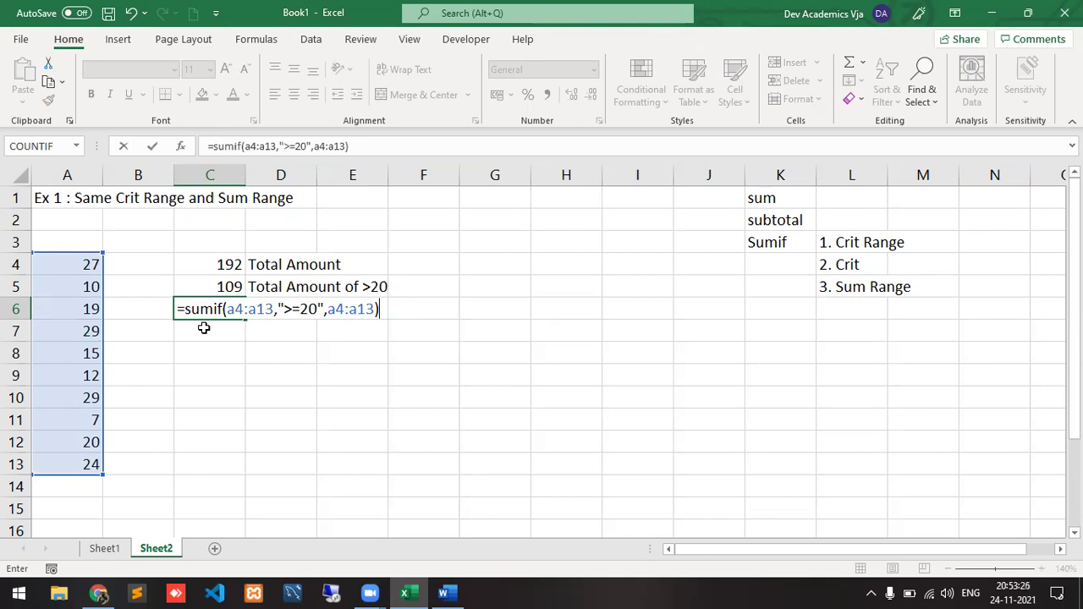
key("Return")
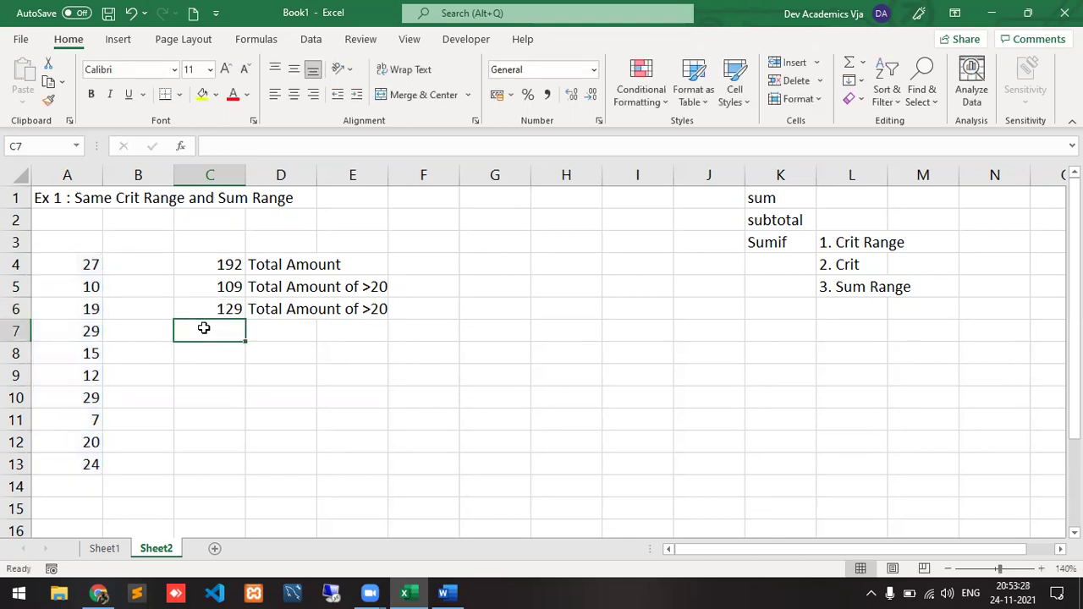
- Compare the SUMIF formulas and results in C6 and C5
key("Up")
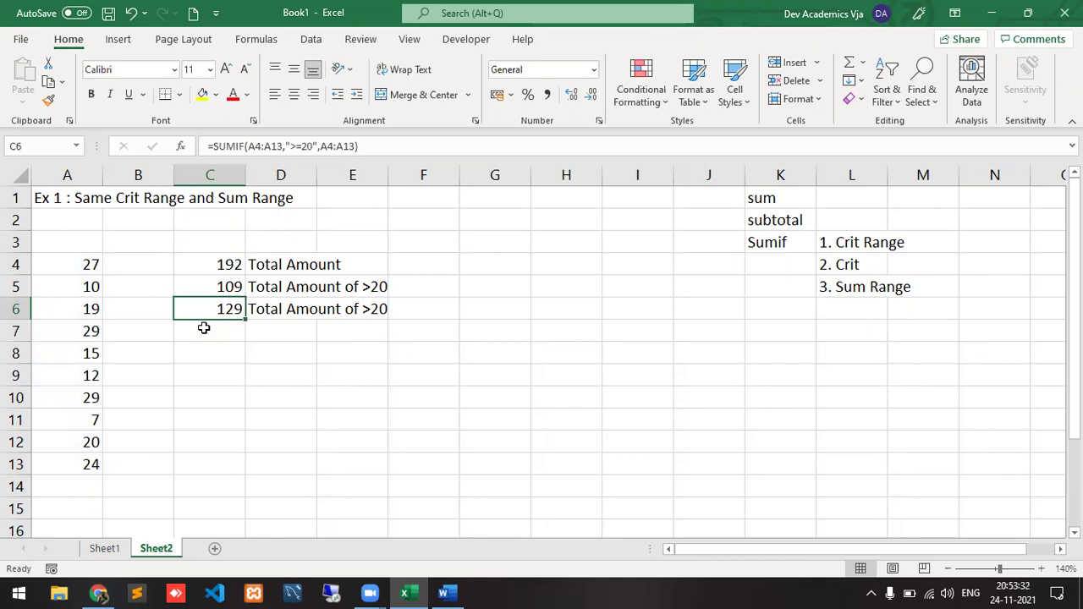
key("Up")
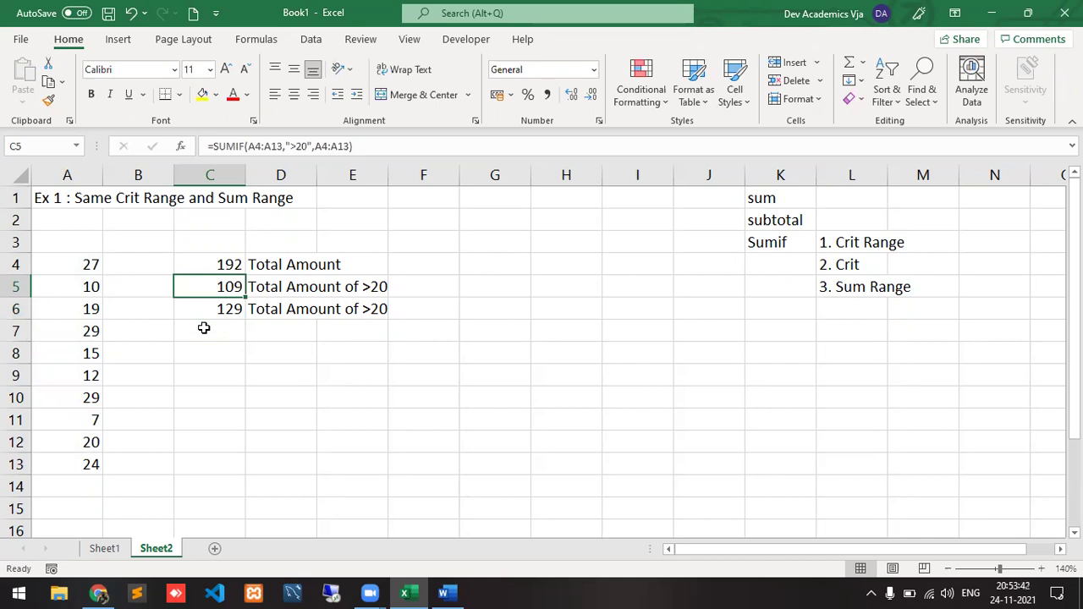
key("Down")
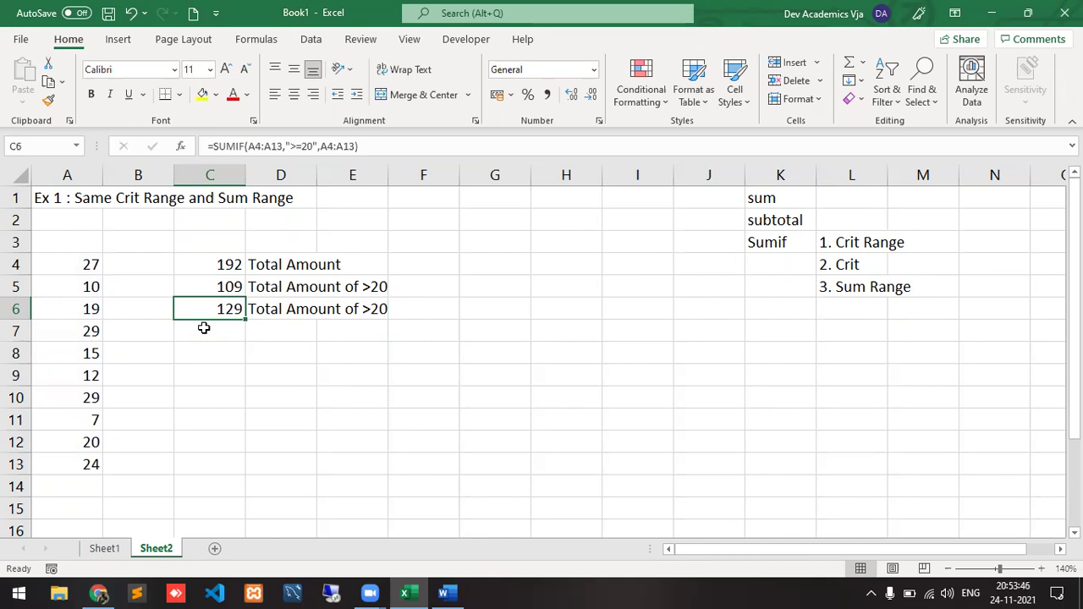
- Label cell D8 "Total Amount of <15" and copy the label down into D9
key("Down")
key("Down")
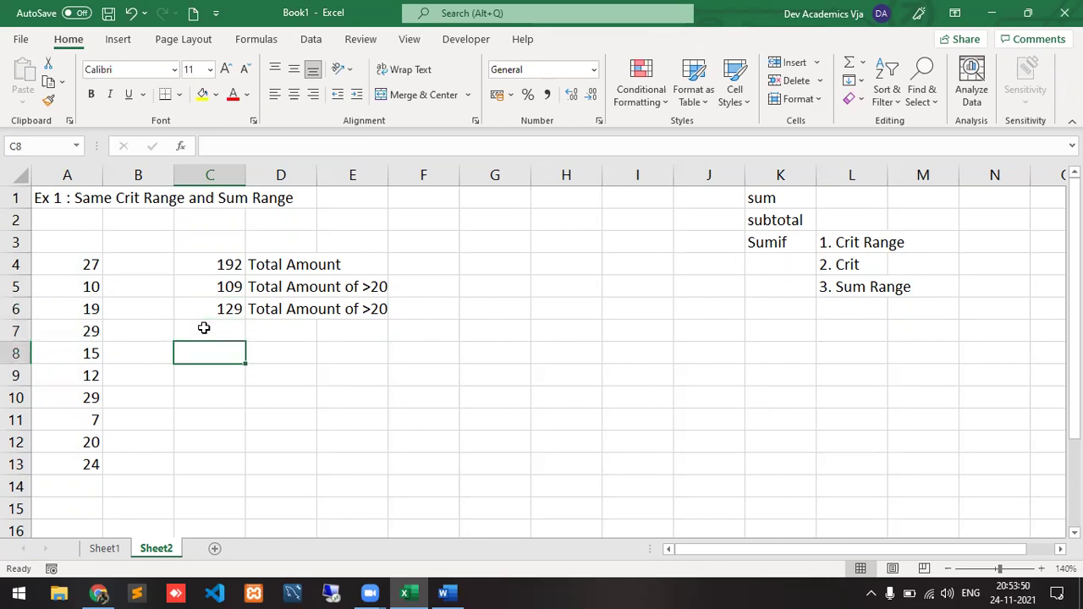
key("Right")
type("T")
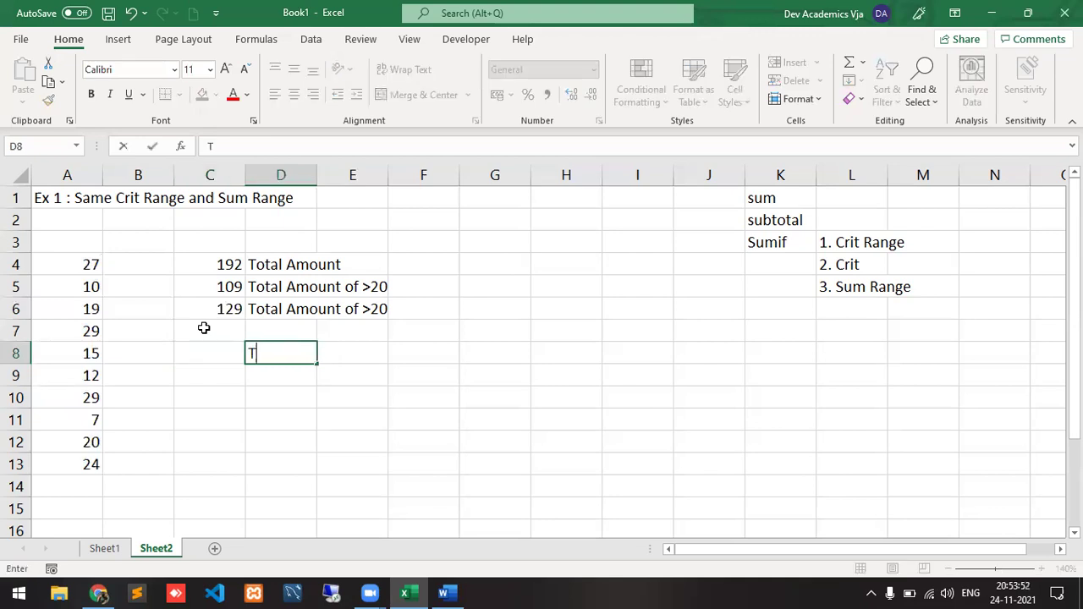
type("otal Amount")
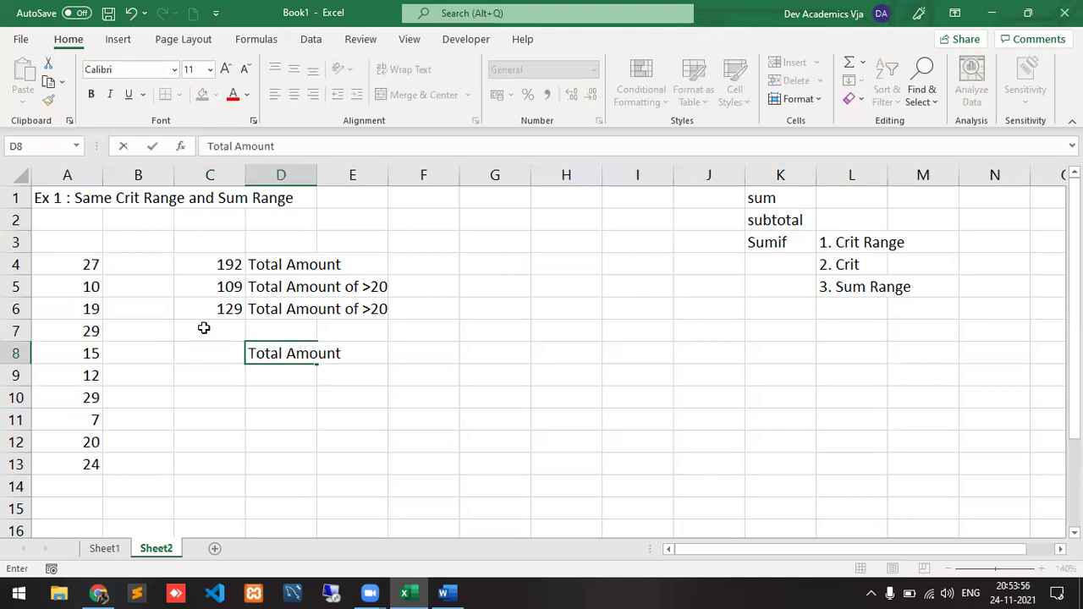
type(" of <15")
key("Return")
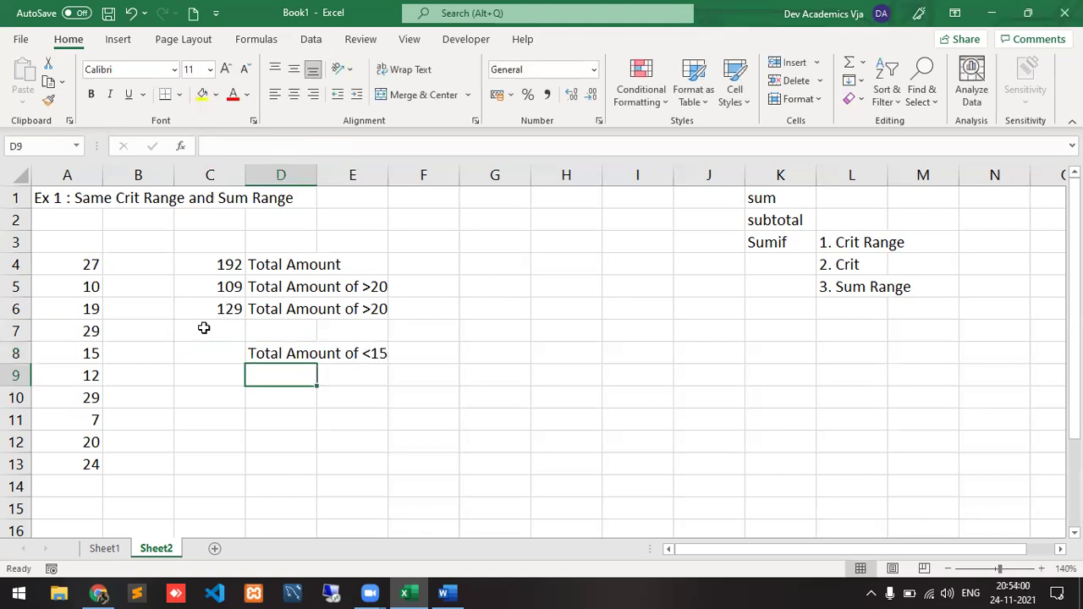
key("ctrl+d")
- Enter the formula =SUMIF(A4:A13,"<15",A4:A13) in cell C8
key("Up")
key("Left")
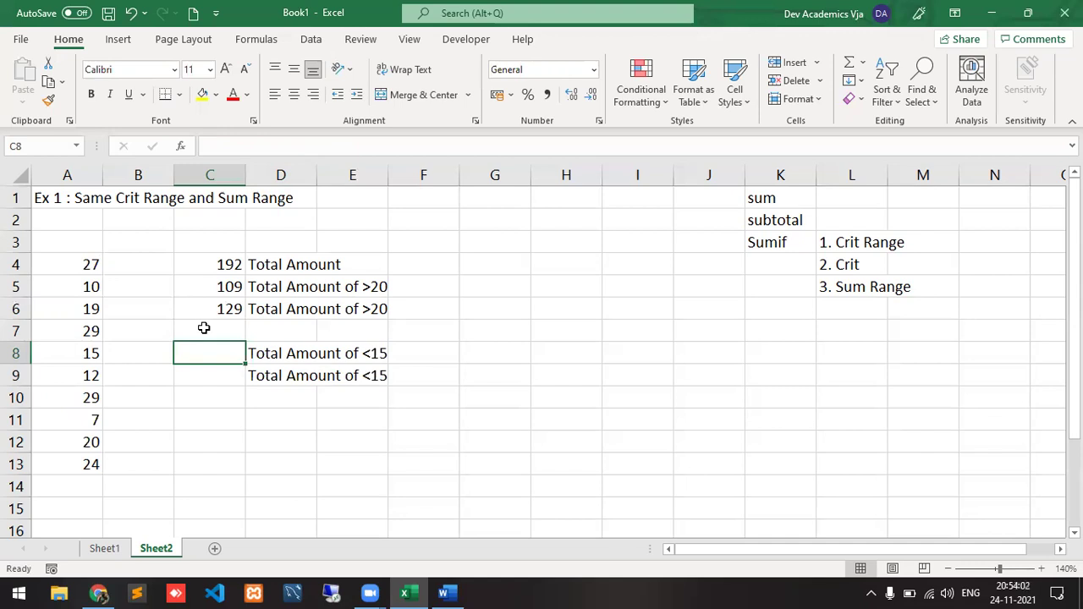
type("=sumif(")
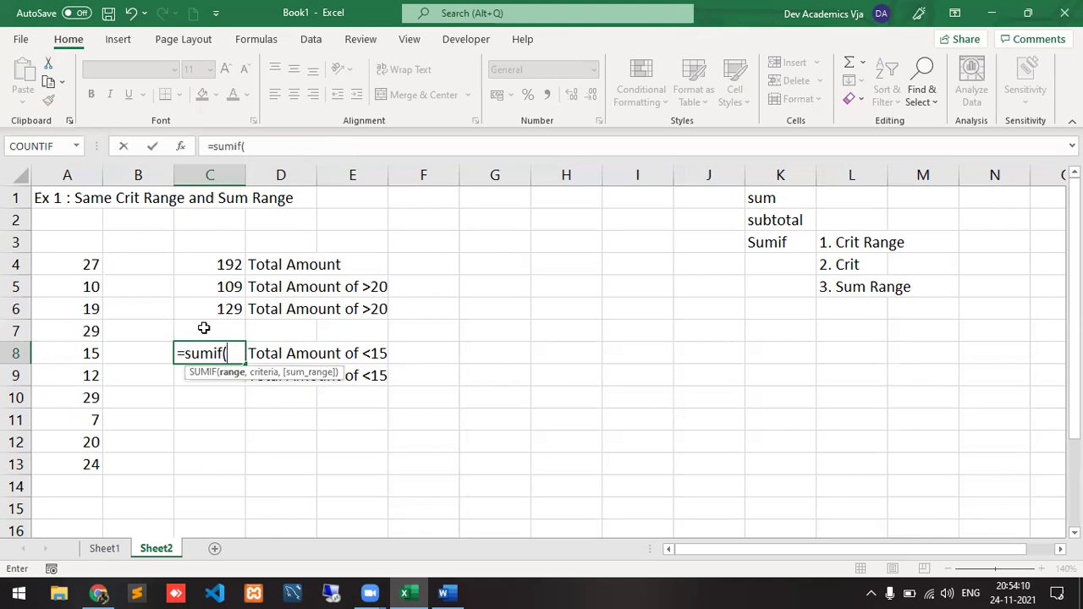
type("a4")
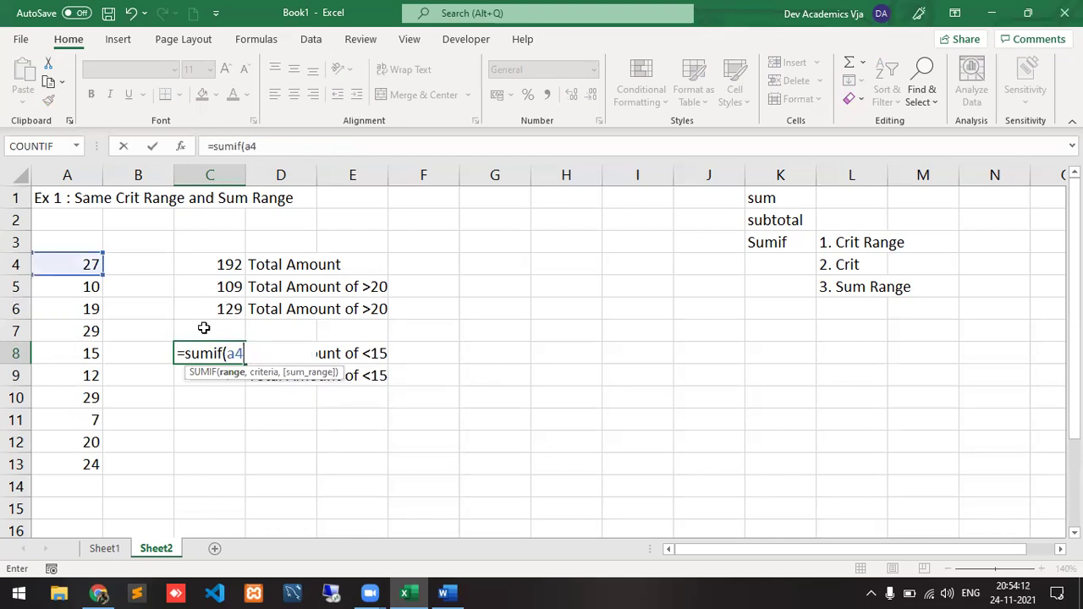
type(":a1")
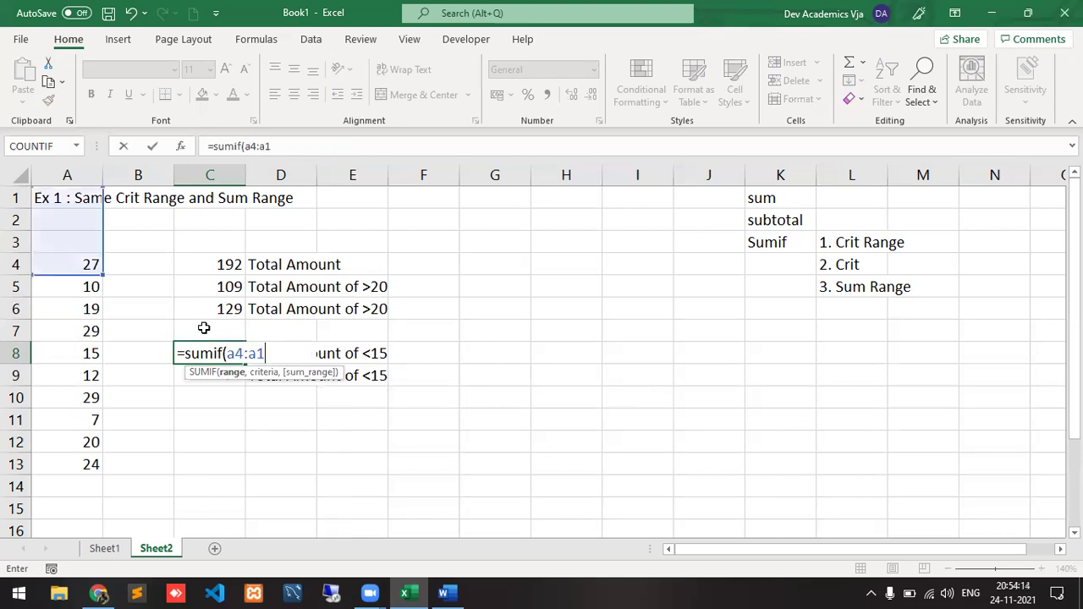
type("3,")
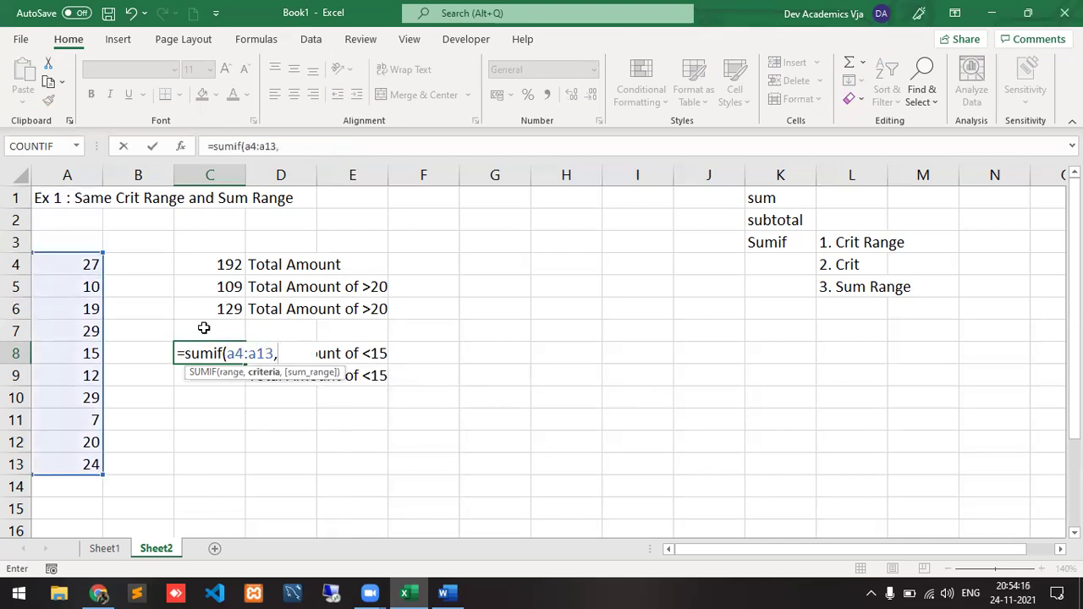
type("\"<15\",")
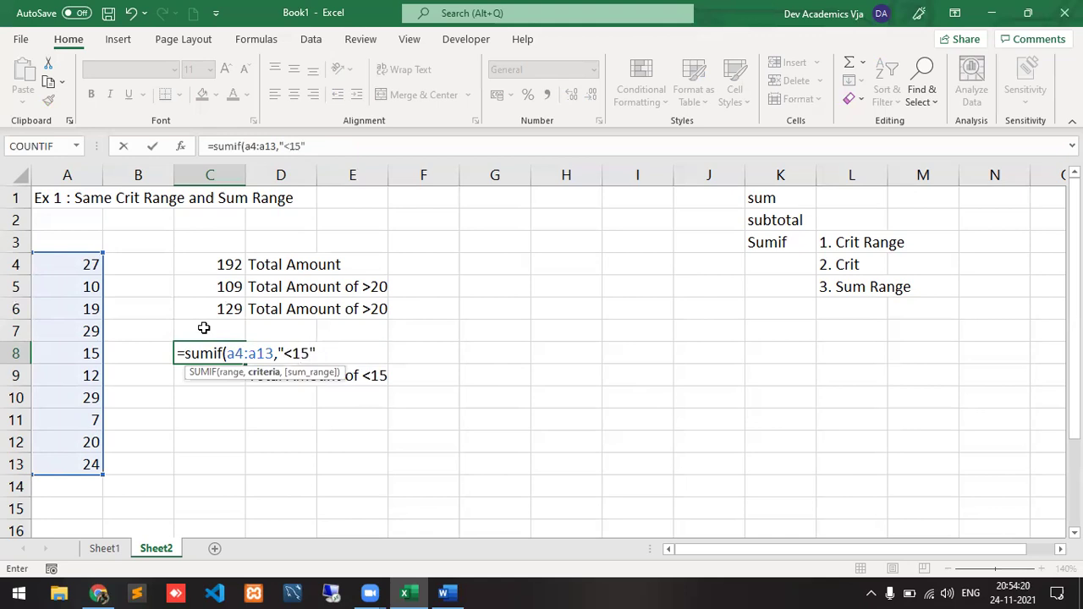
type("a4:")
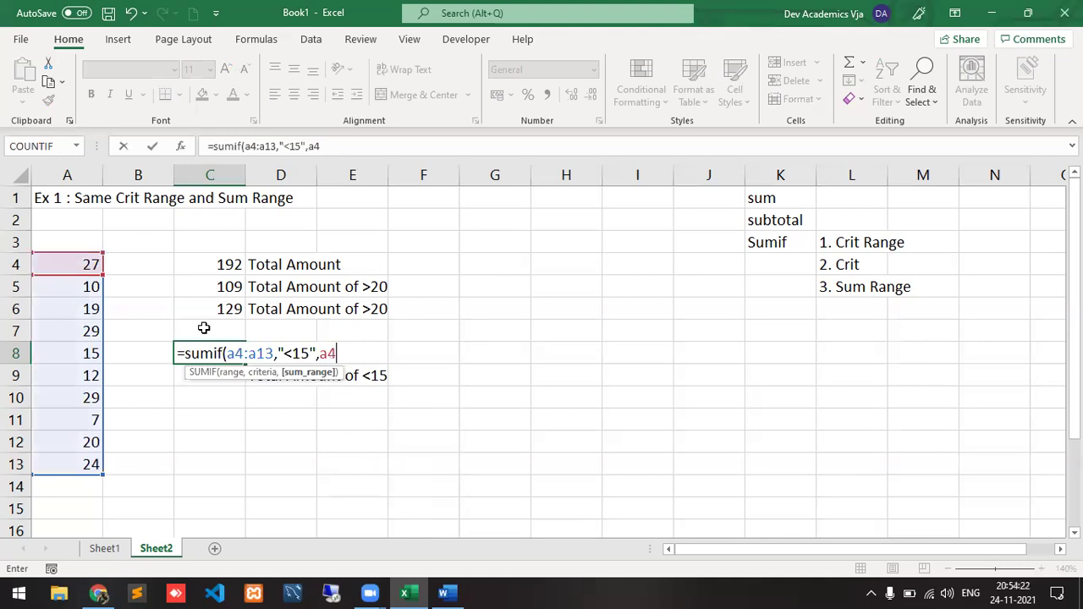
type("a13")
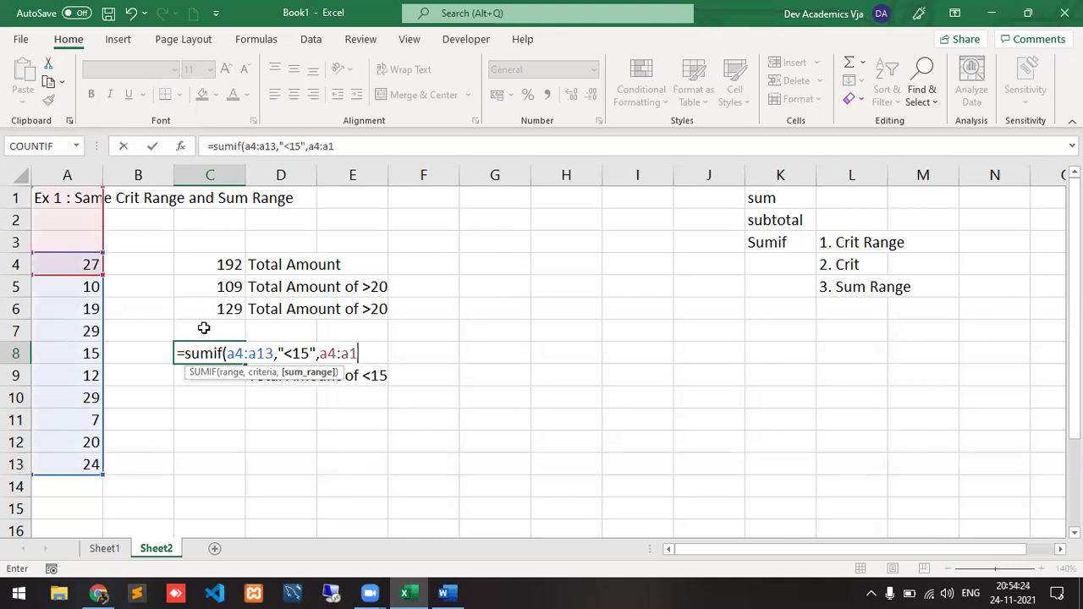
type(")")
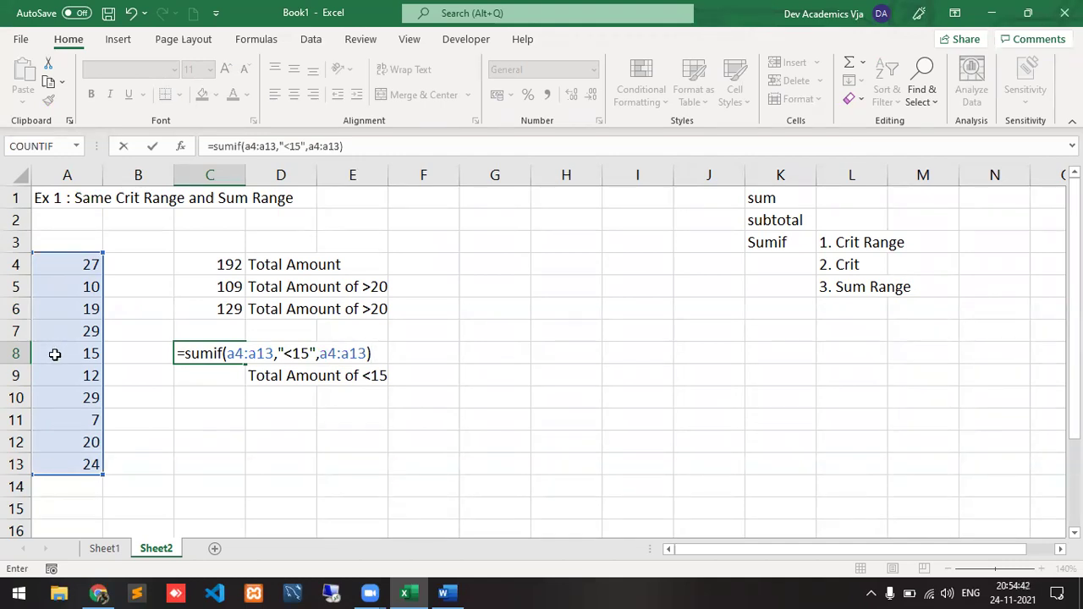
key("Return")
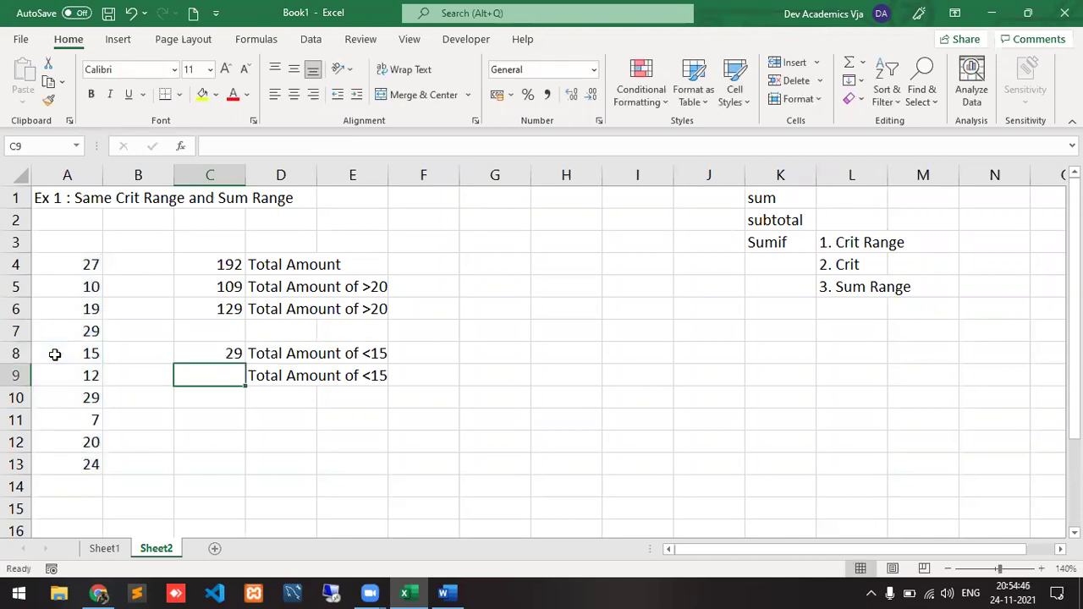
- Enter the formula =SUMIF(A4:A13,"<=15",A4:A13) in cell C9
type("=")
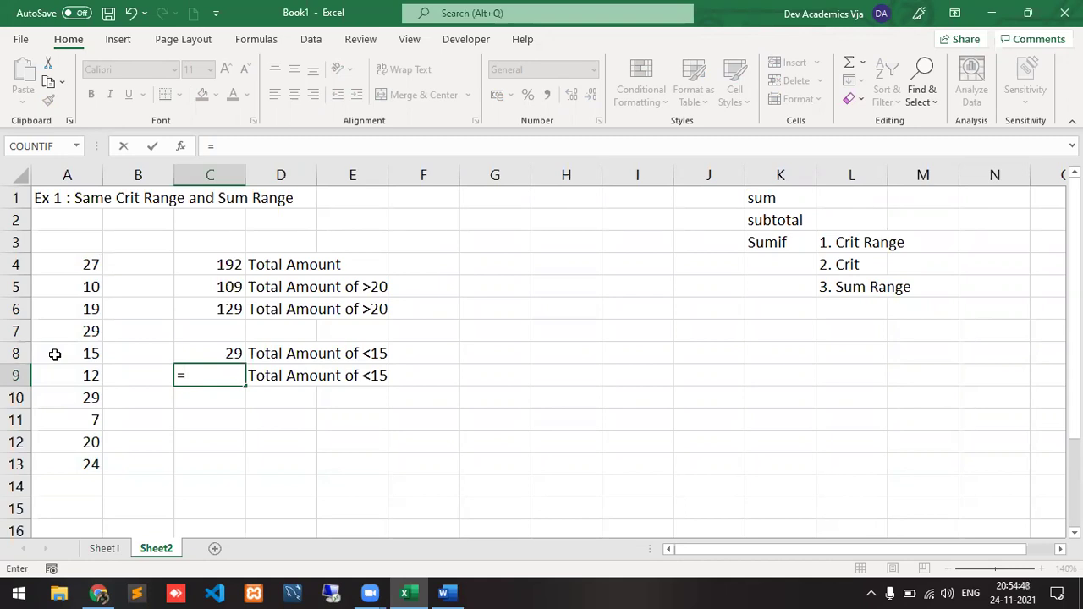
type("sumifs")
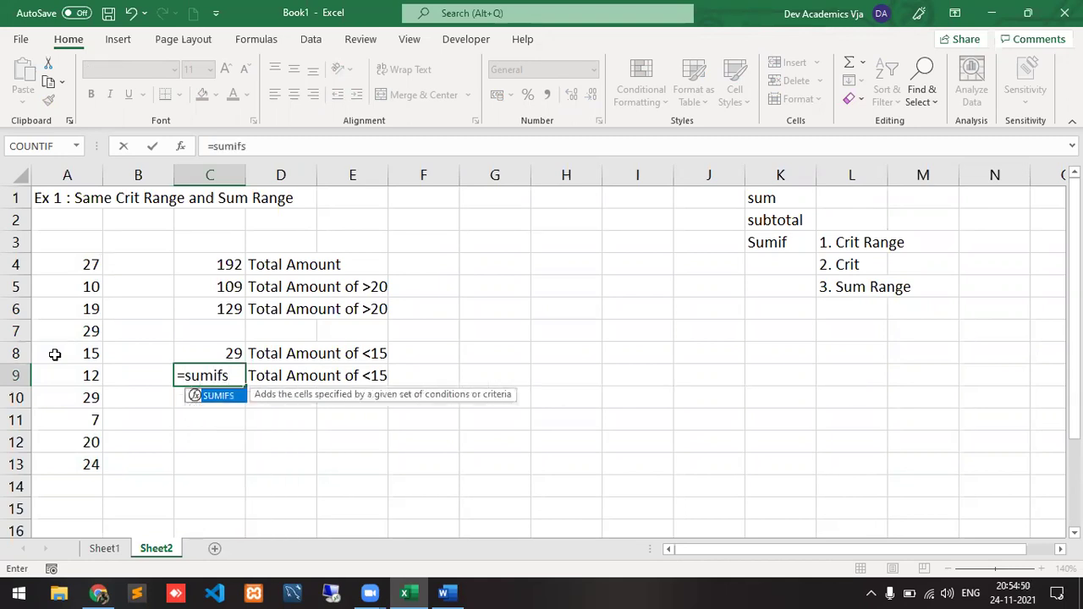
key("BackSpace")
type("(")
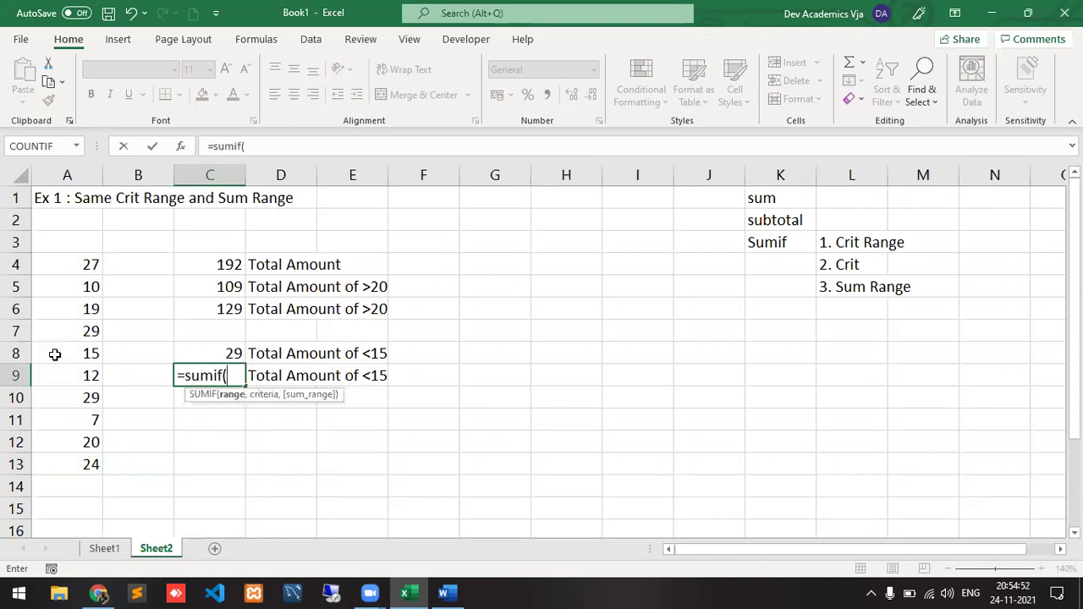
type("a4")
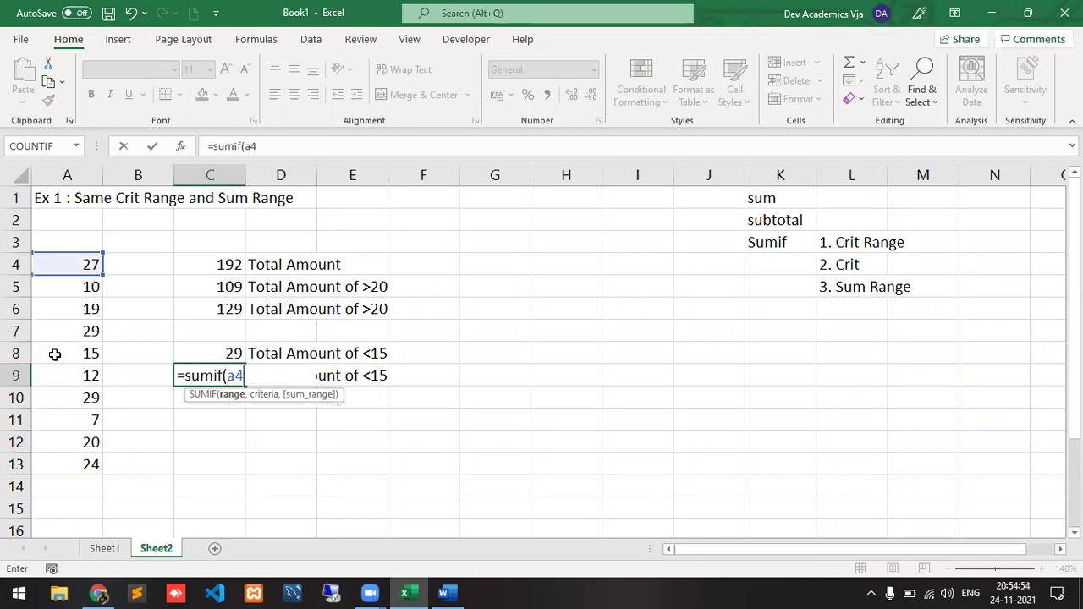
type(":a13,\">")
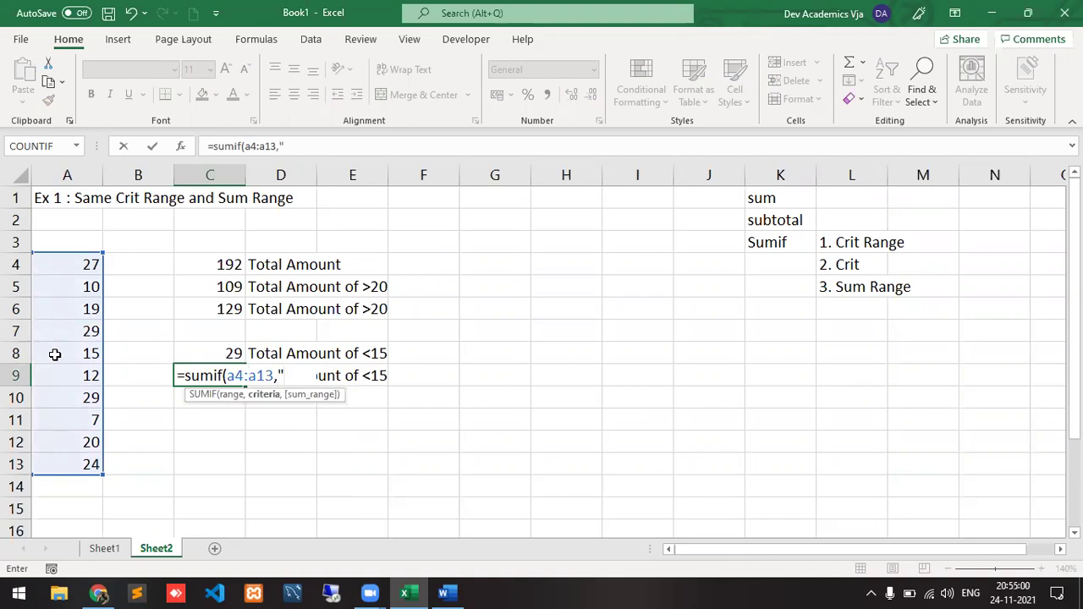
key("BackSpace")
type("<=15")
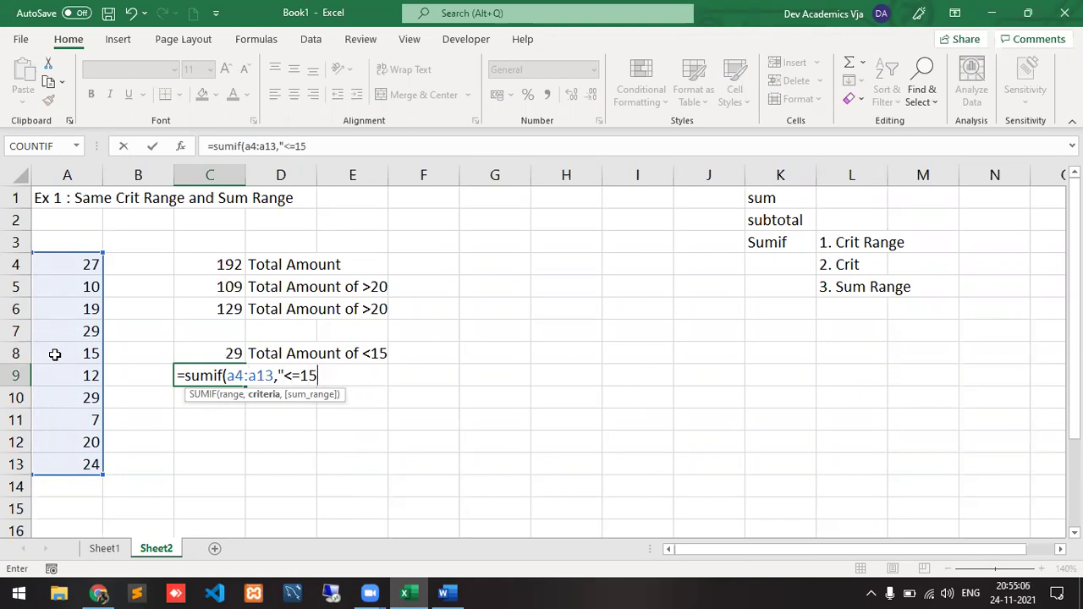
type("\",a")
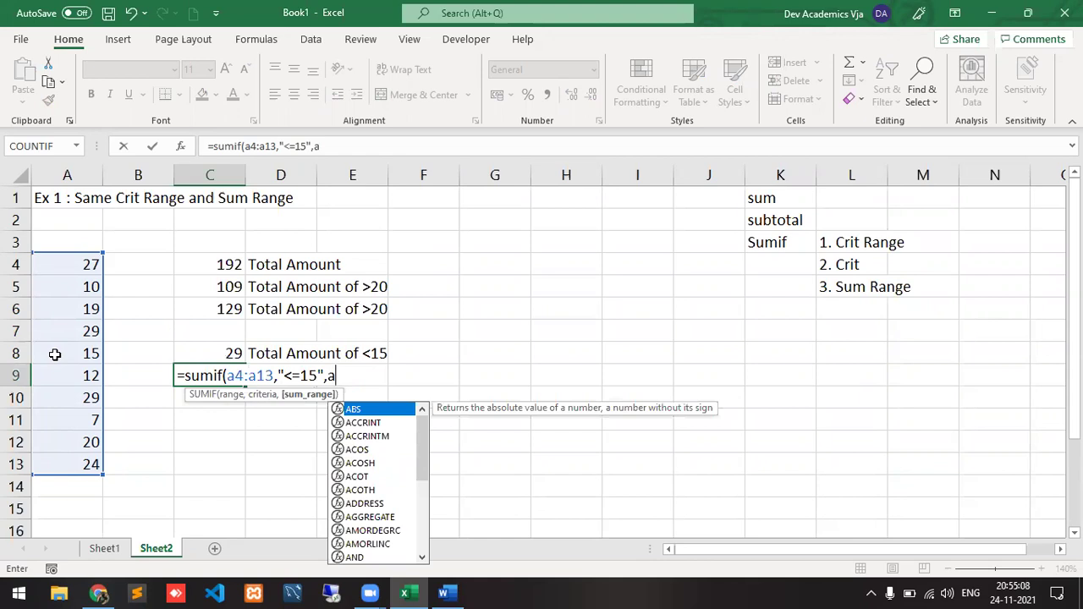
type("4:a13)")
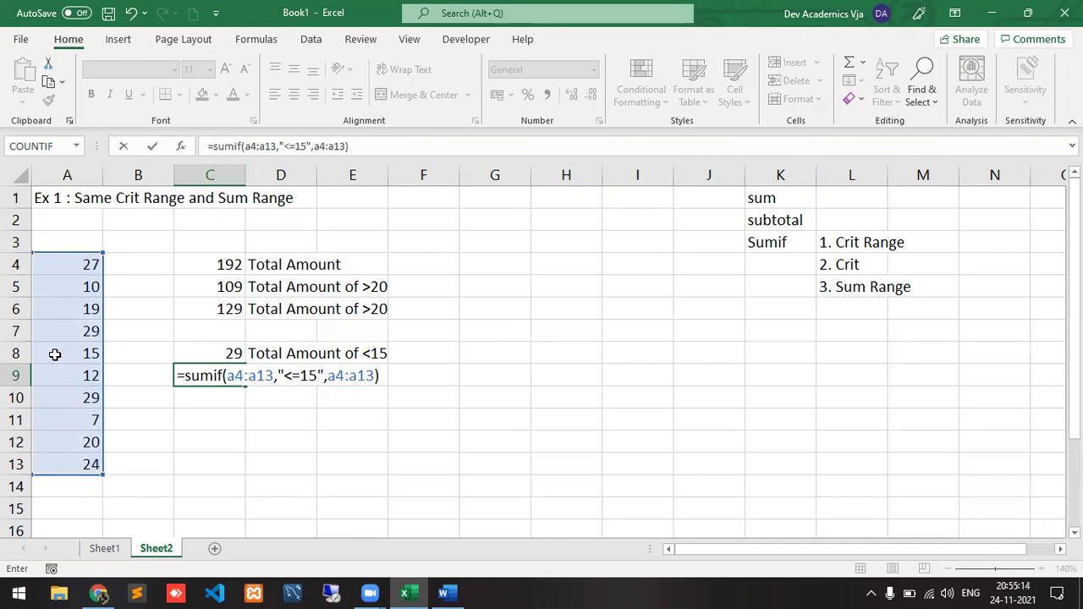
key("Return")
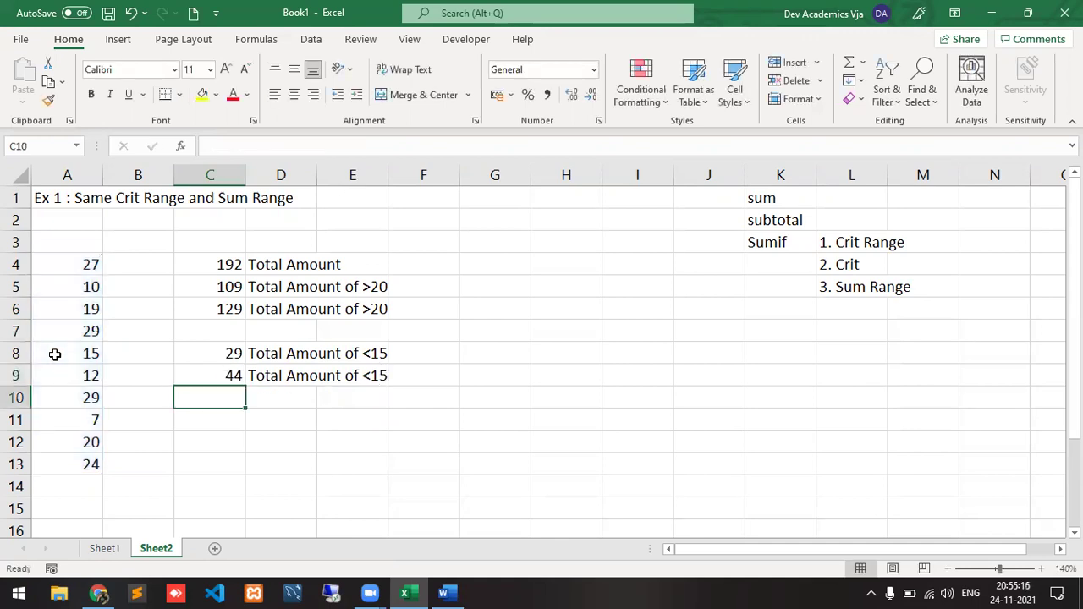
- Review the SUMIF formula in C9 against the other criteria examples above it in column C
key("Up")
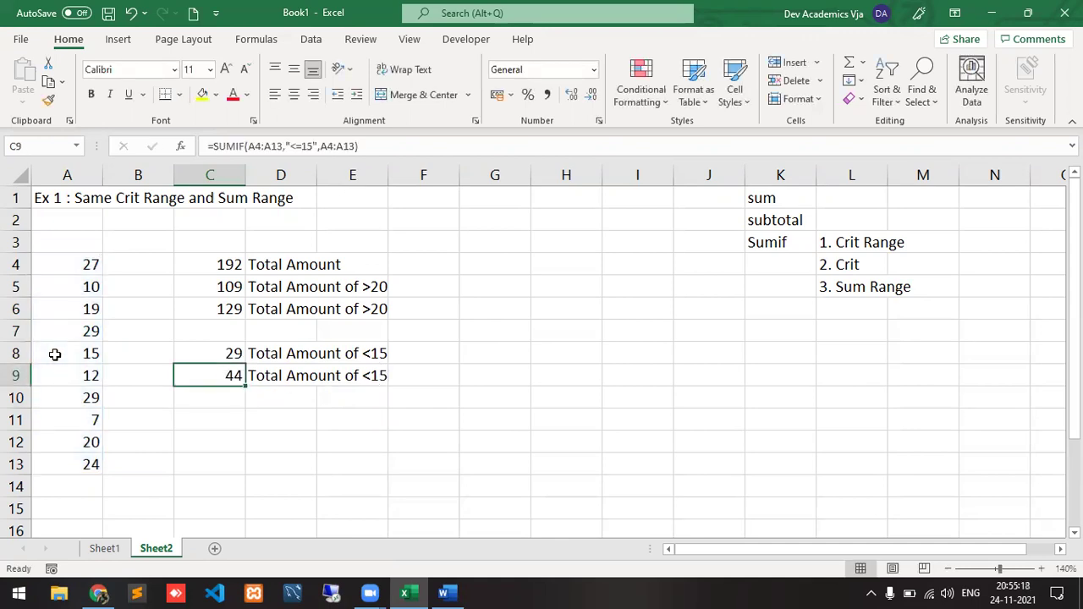
key("Up")
key("Up")
key("Up")
key("Up")
key("Up")
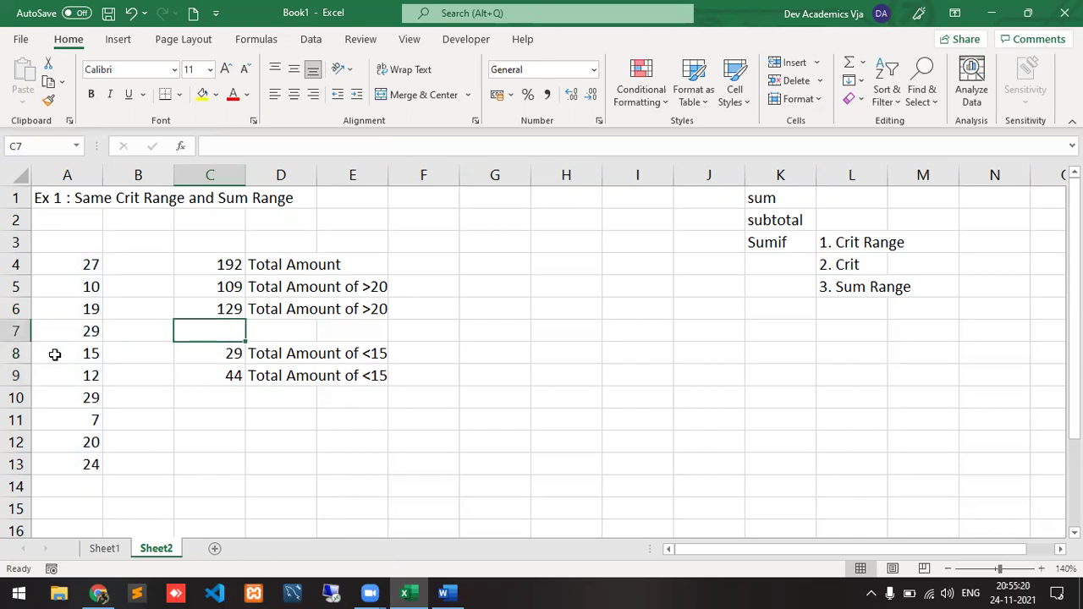
key("Down")
key("Down")
key("Down")
key("Down")
key("Down")
key("Down")
key("Down")
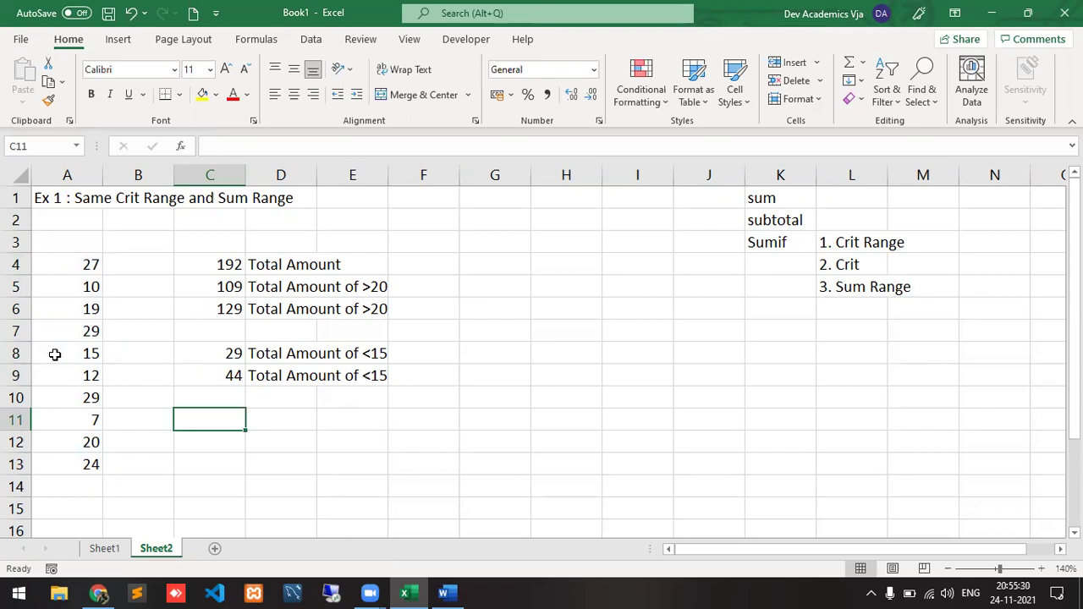
- Label cell D11 "Total amount without 20"
key("Right")
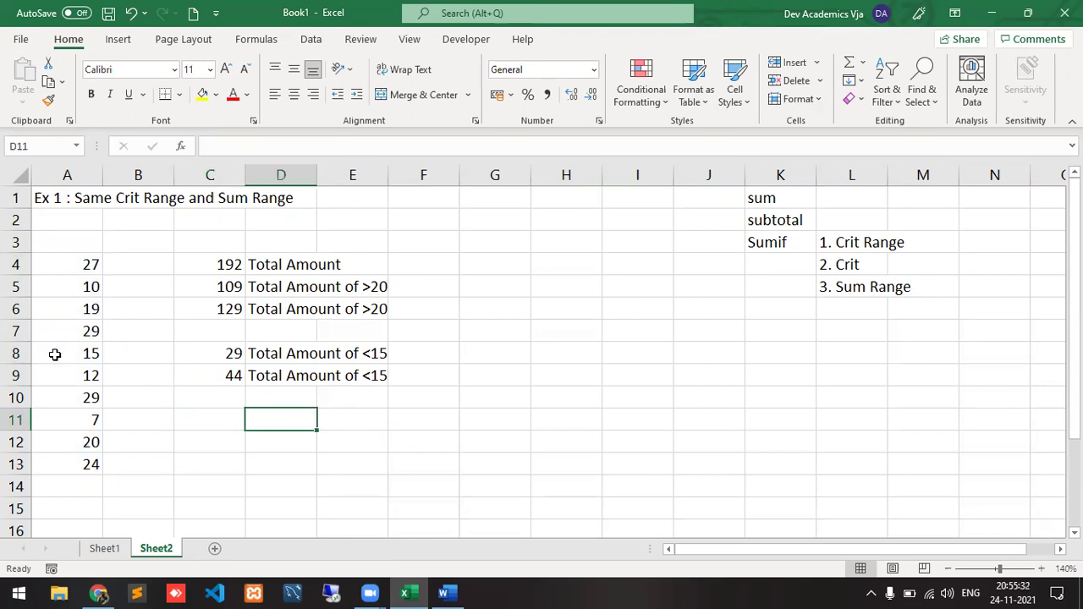
type("Total amount without 20")
key("Left")
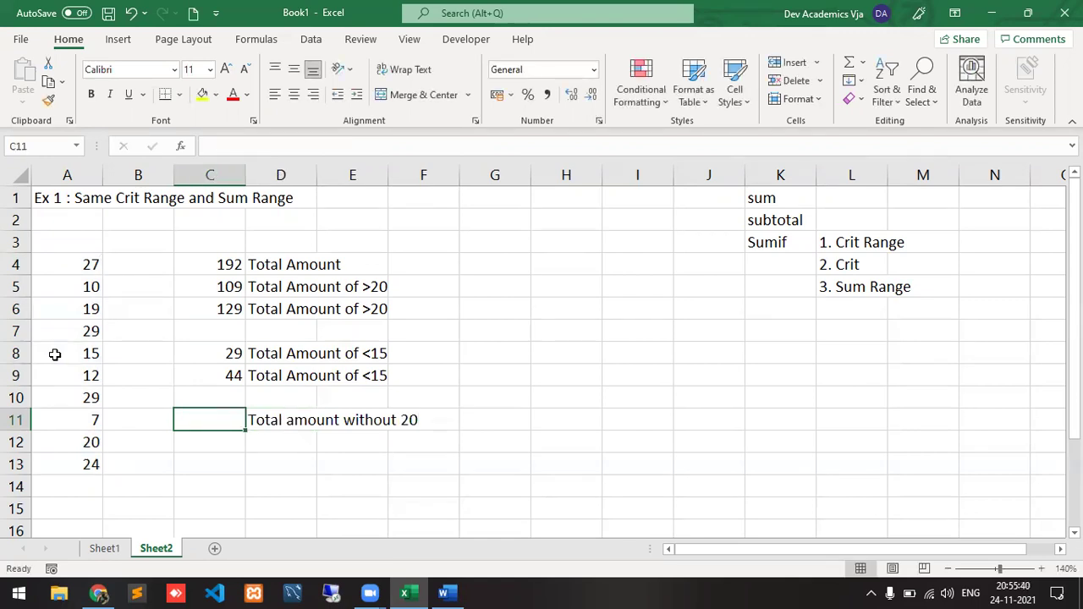
- Enter the formula =SUMIF(A4:A13,"<>20",A4:A13) in cell C11
type("=")
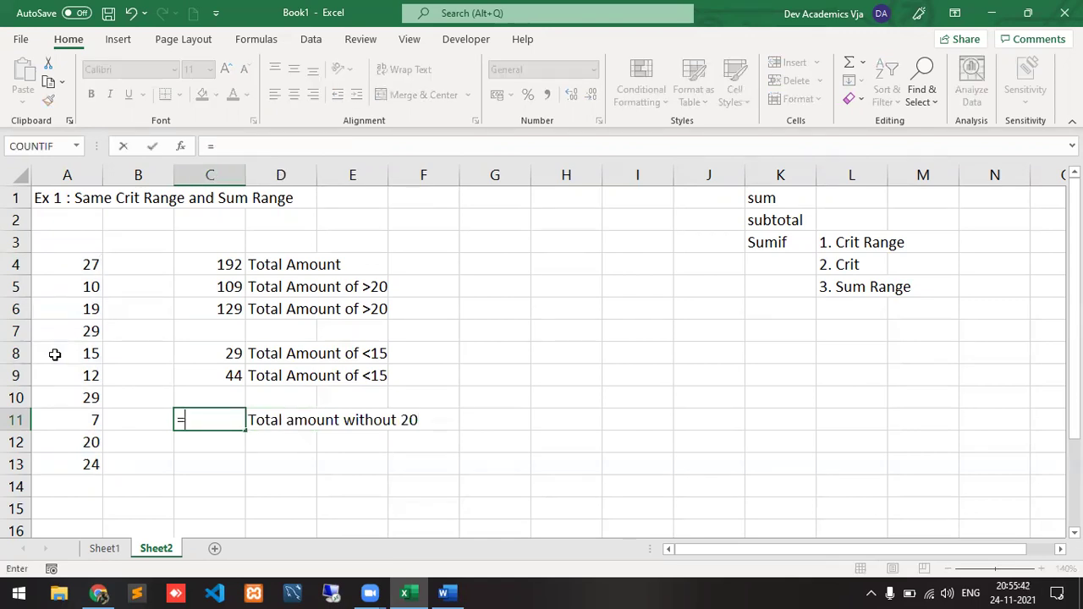
type("sumif(")
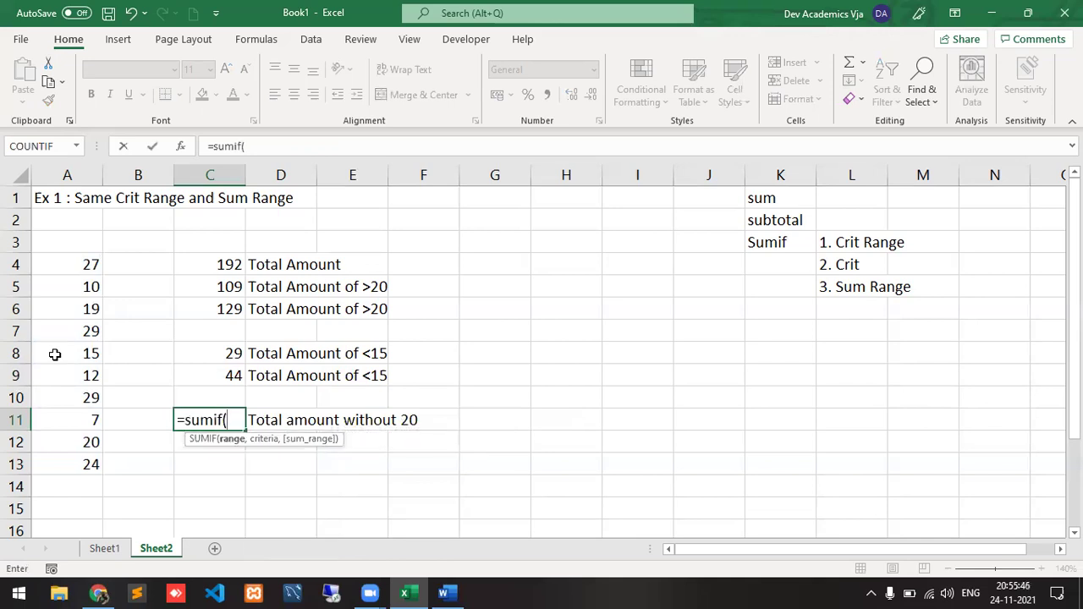
type("a4:")
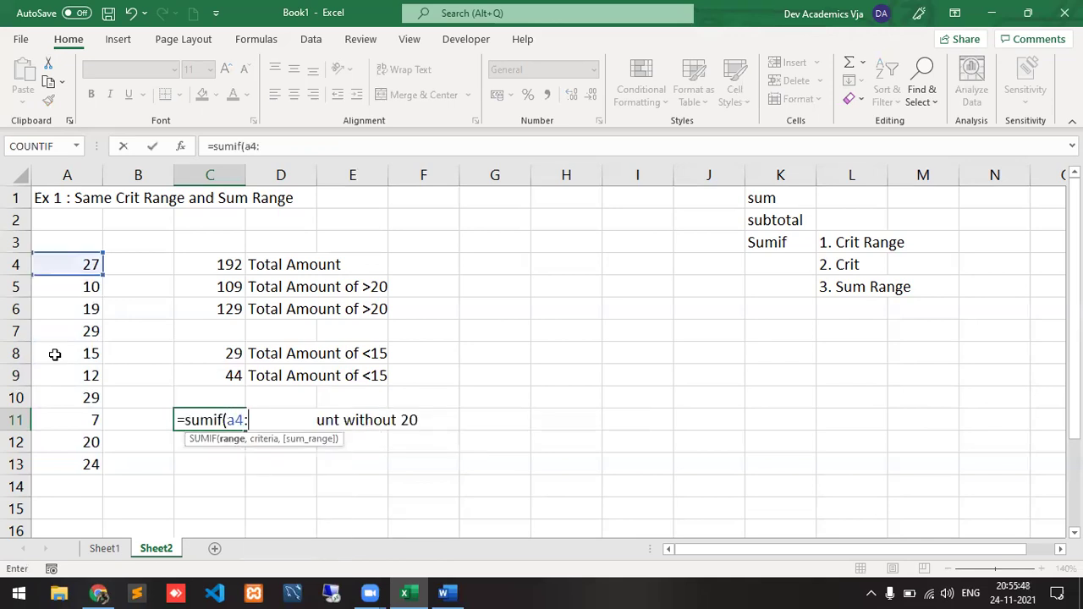
type("a13,\"")
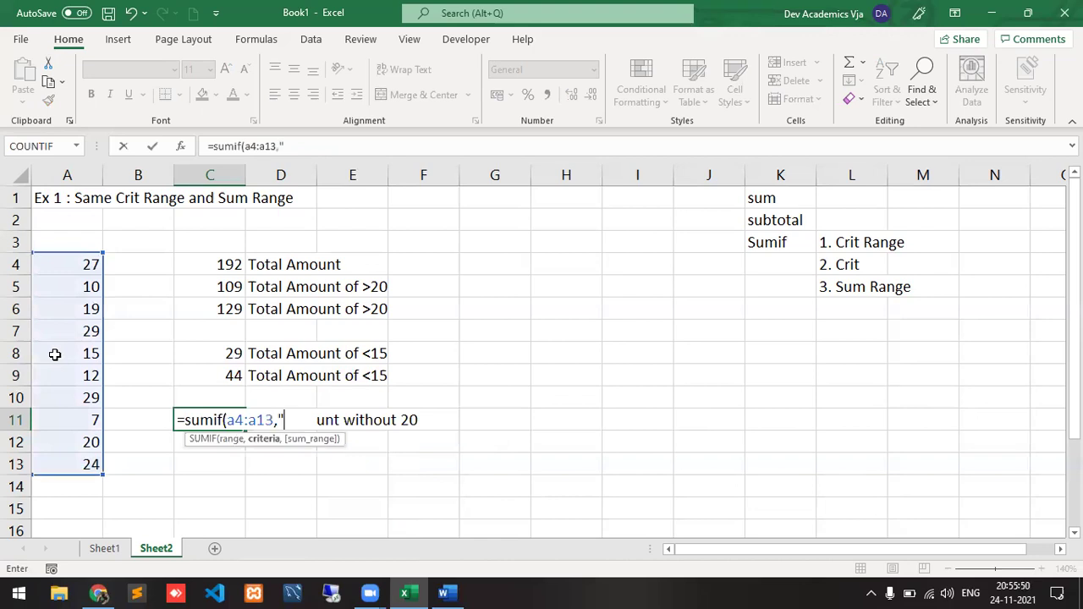
type("<>20")
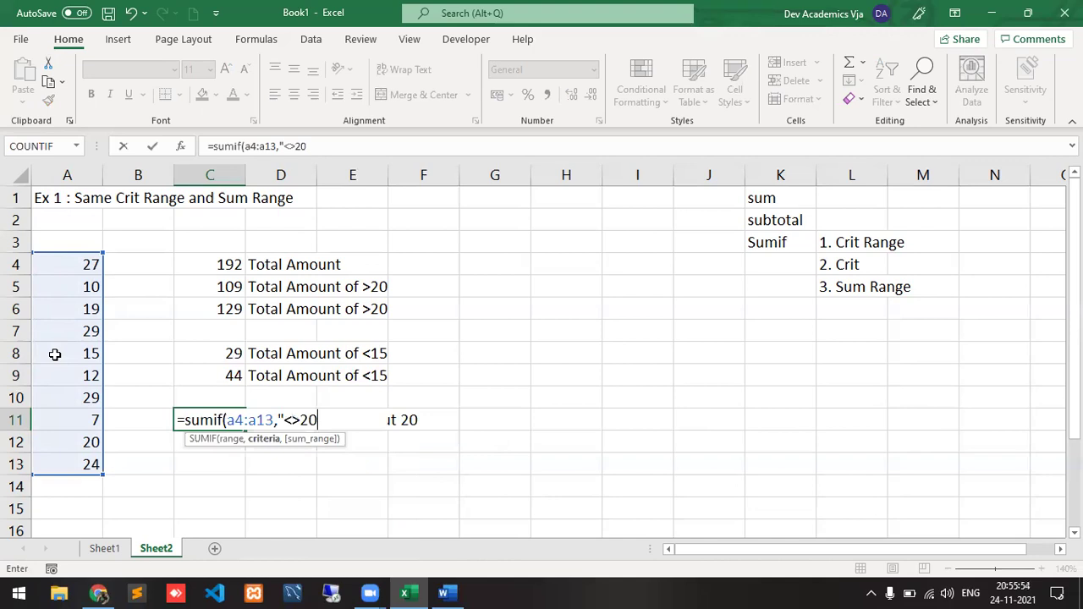
type("\",a4:a13)")
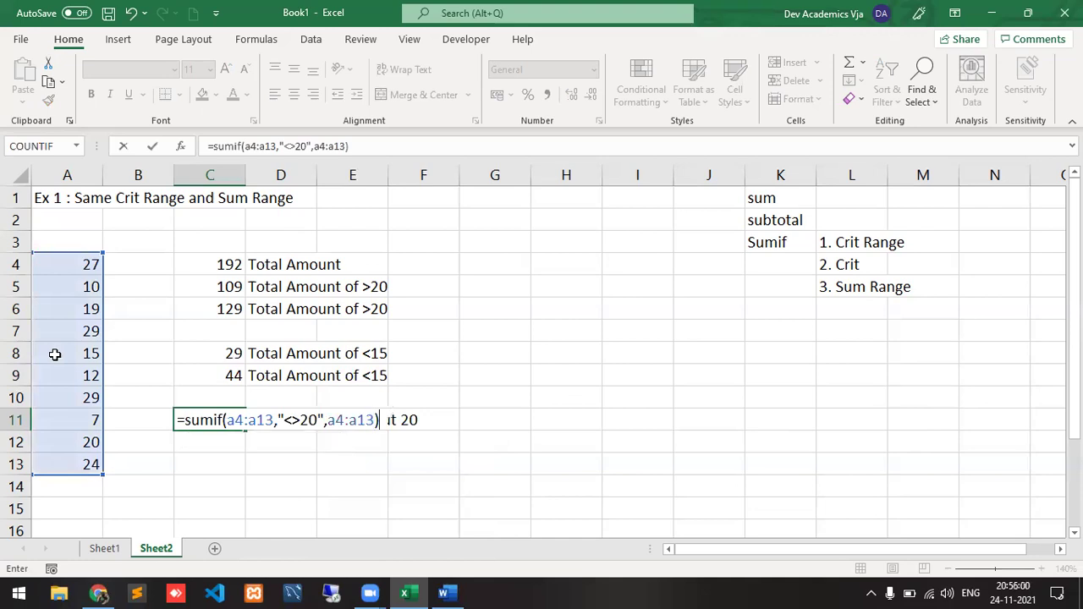
key("Return")
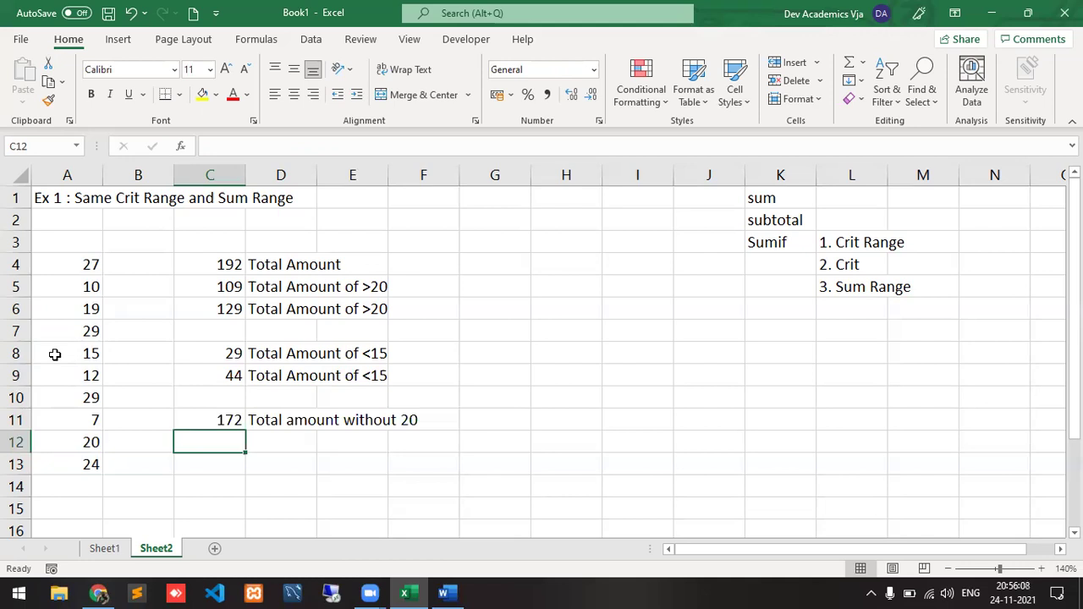
- Examine the values in A4:A13 and compare them with the total formulas in column C, from C4 to C11
key("Up")
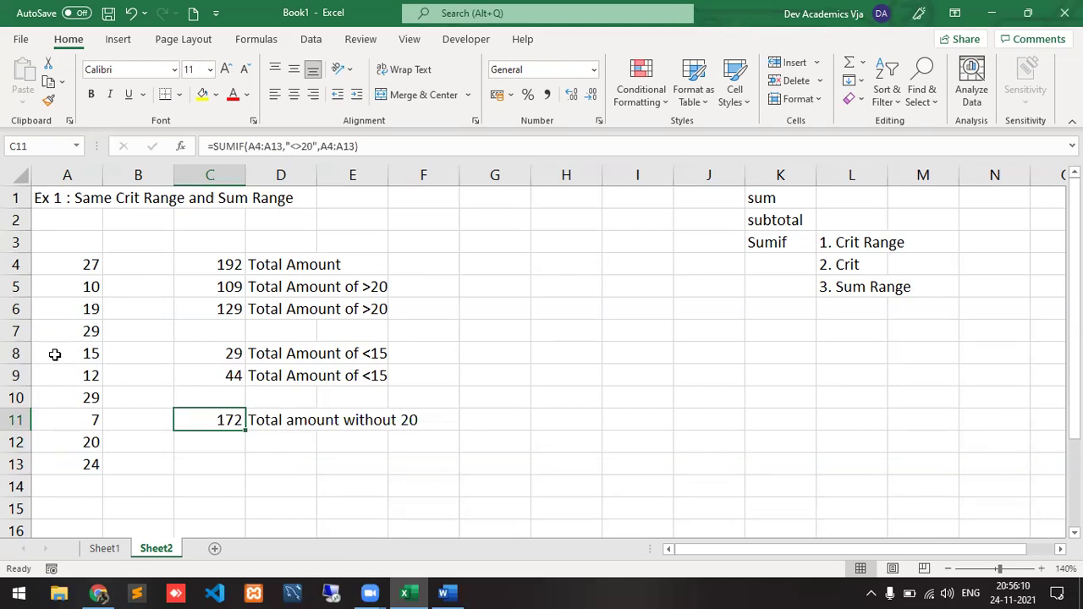
left_click_drag(67, 266, 76, 464)
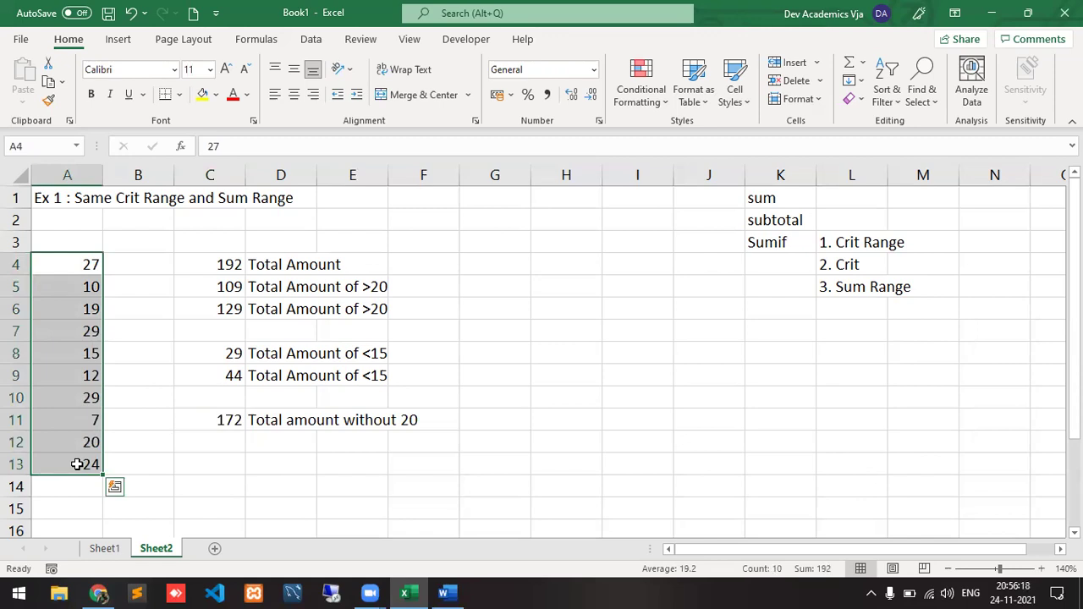
key("Up")
key("Down")
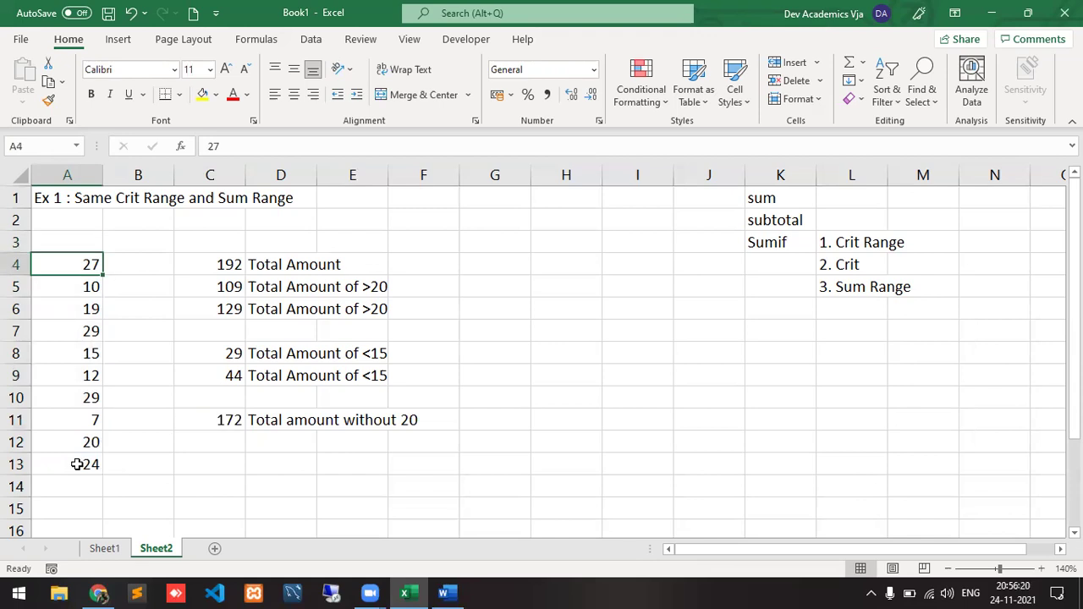
key("Right")
key("Right")
key("Right")
key("Down")
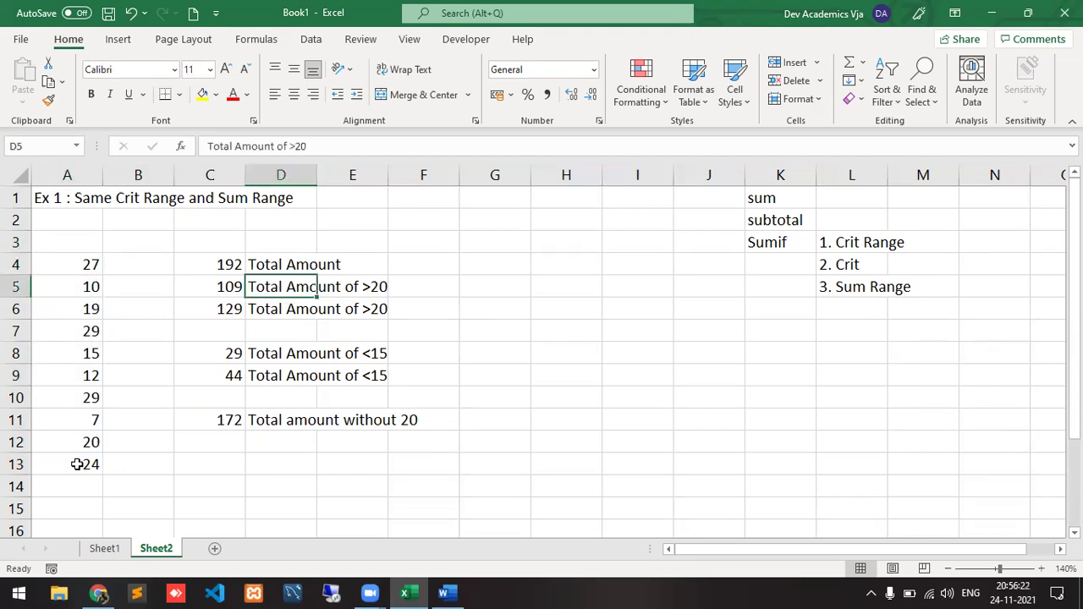
key("Left")
key("Up")
key("Down")
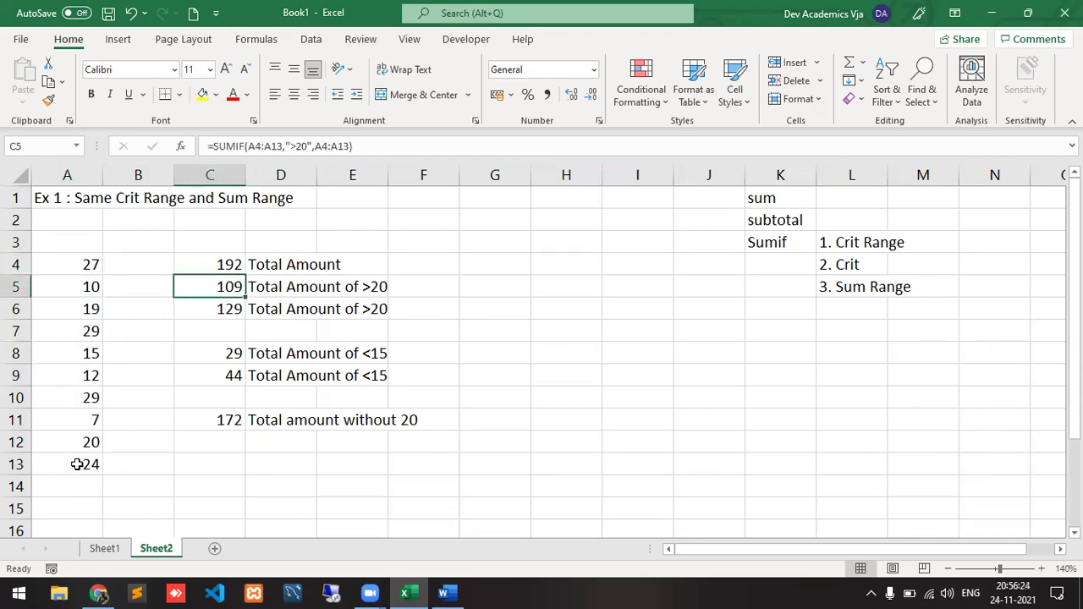
key("Down")
key("Down")
key("Down")
key("Down")
key("Down")
key("Down")
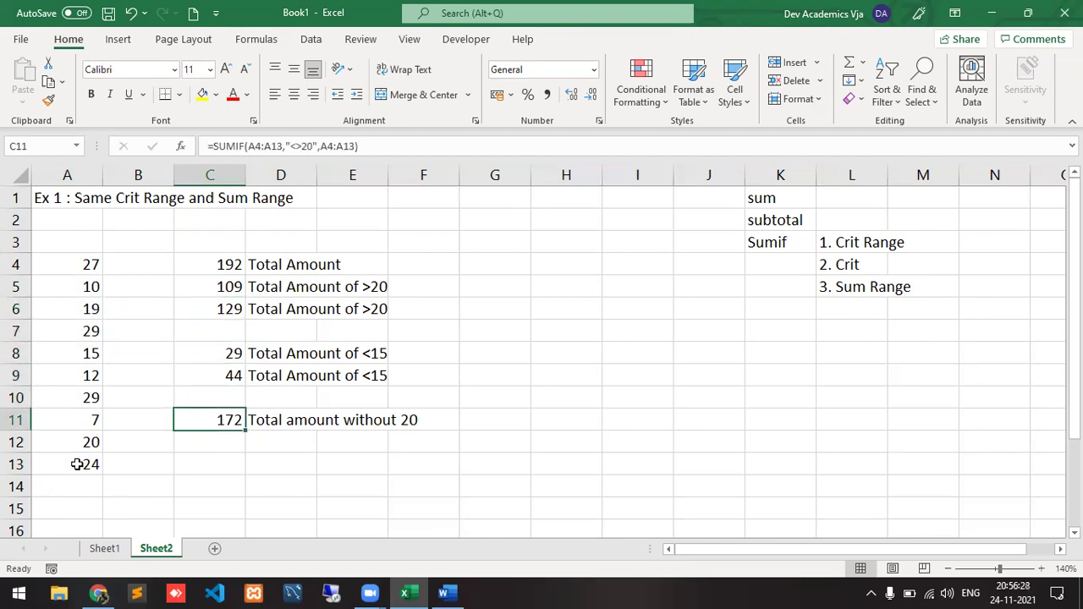
- Rename worksheet Sheet2 as SumIF
right_click(156, 552)
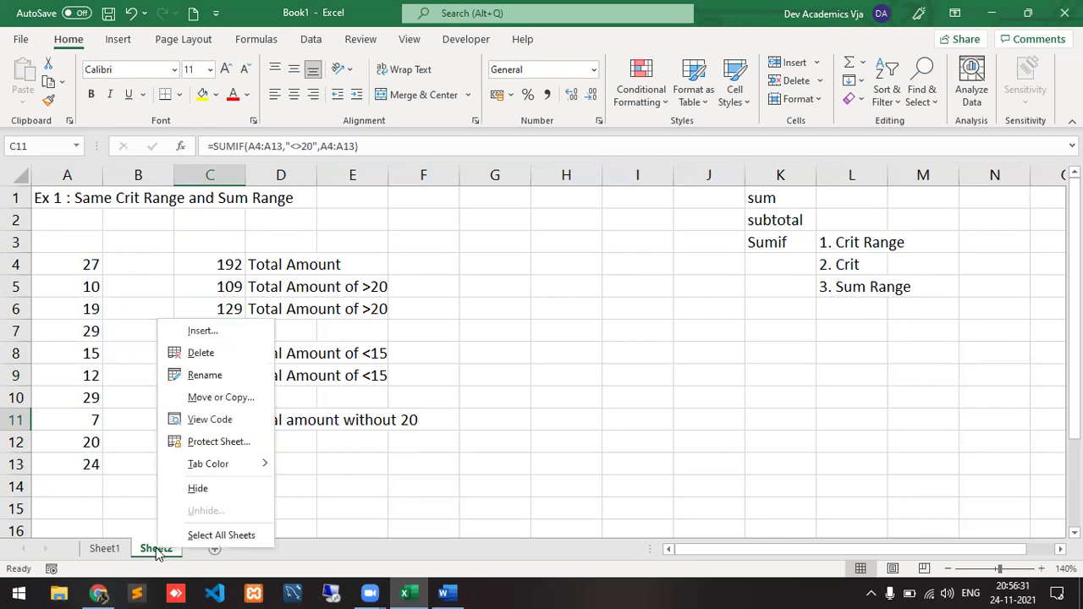
left_click(216, 375)
type("Sum")
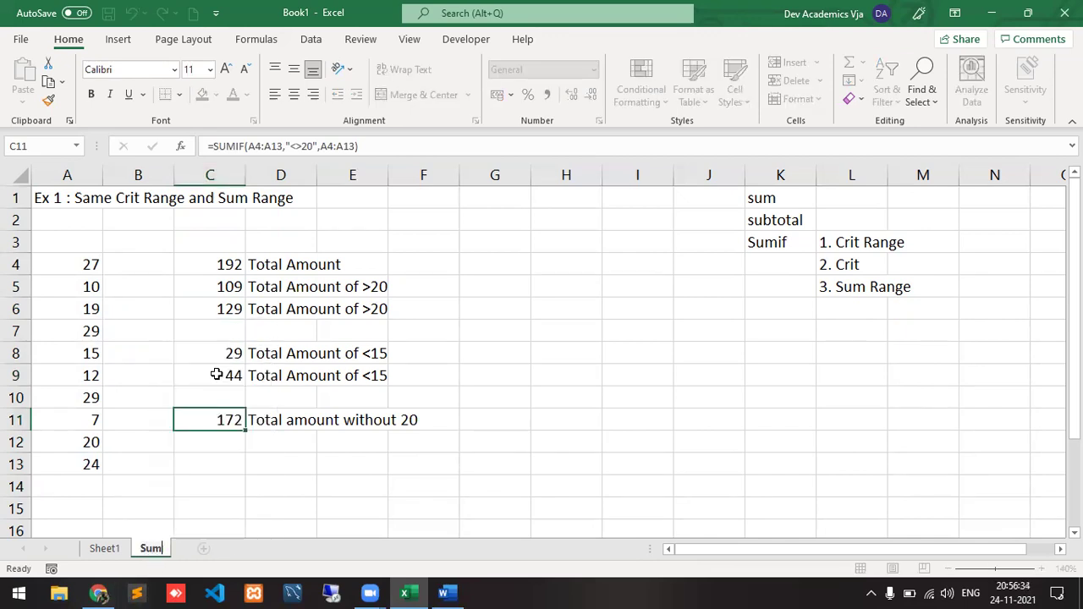
type("IF")
key("Return")
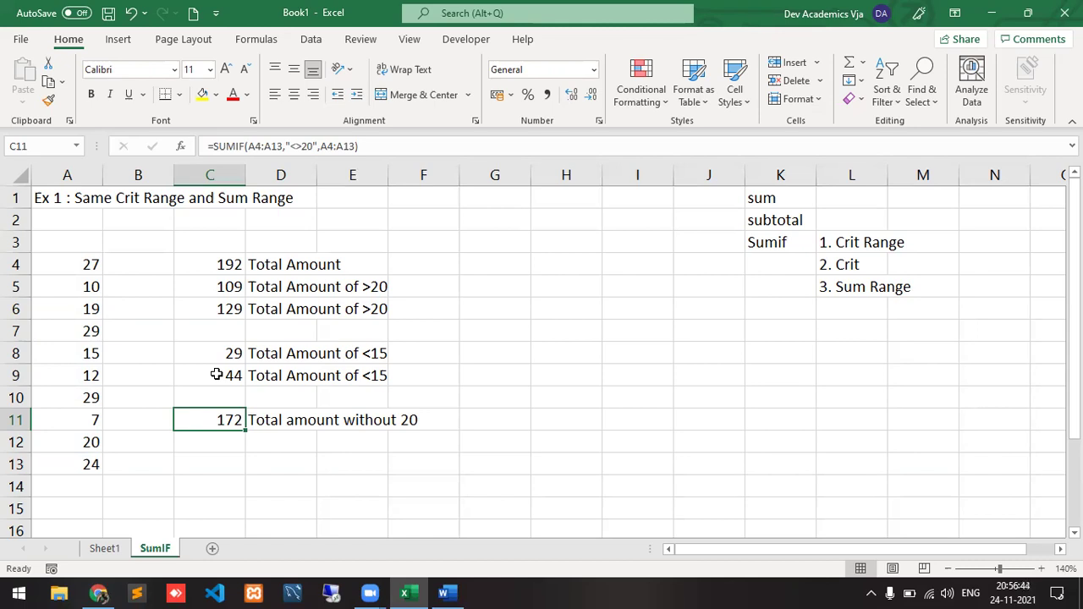
- Add a new worksheet after SumIF and rename it IF
left_click(211, 550)
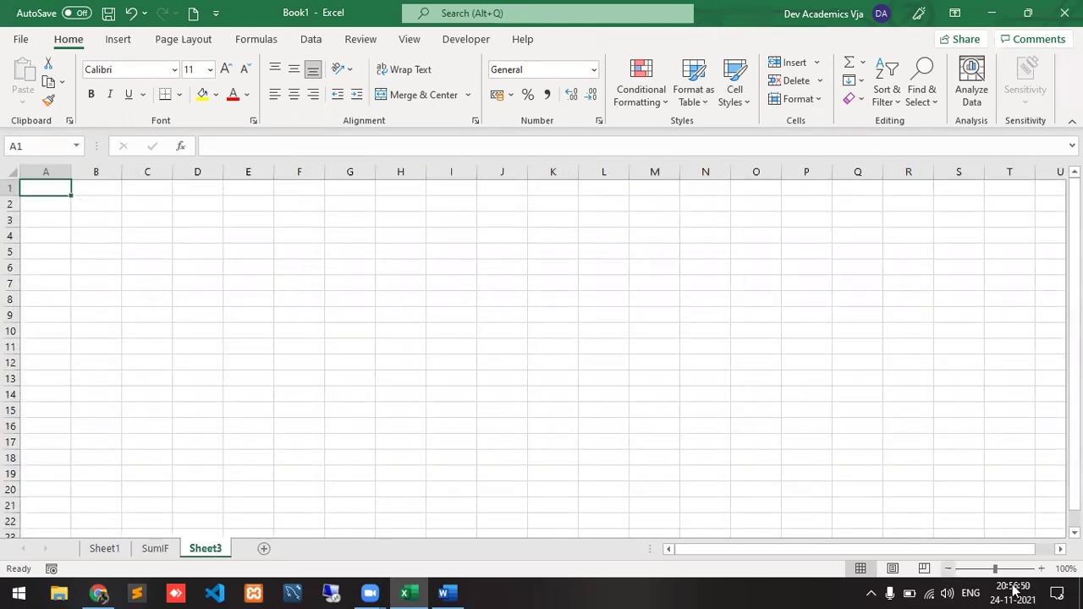
left_click(1042, 569)
left_click(1042, 570)
left_click(1042, 569)
left_click(1042, 570)
left_click(1042, 570)
left_click(1042, 570)
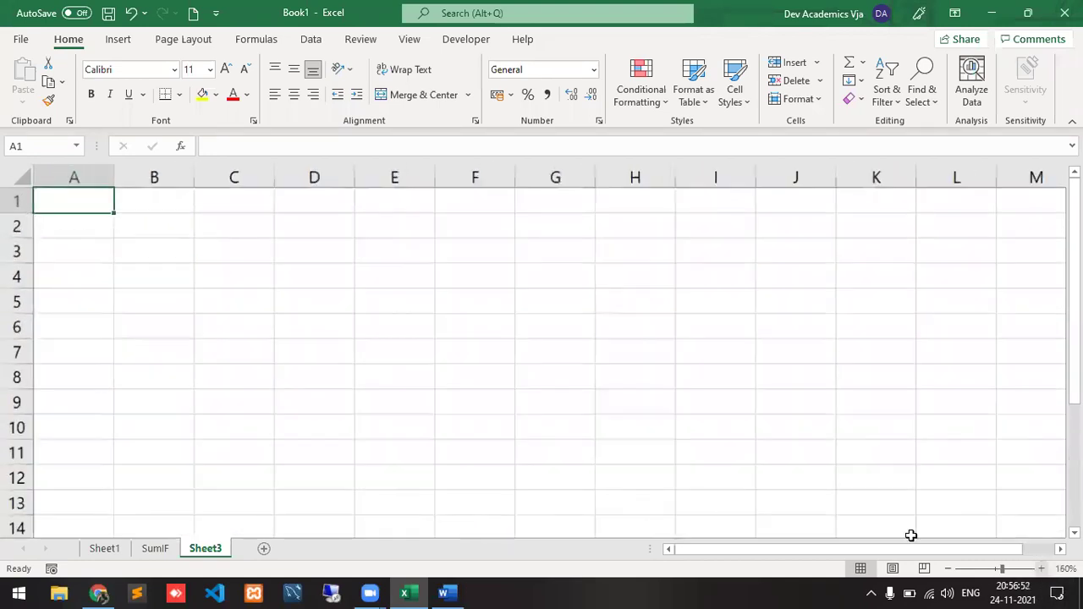
right_click(209, 551)
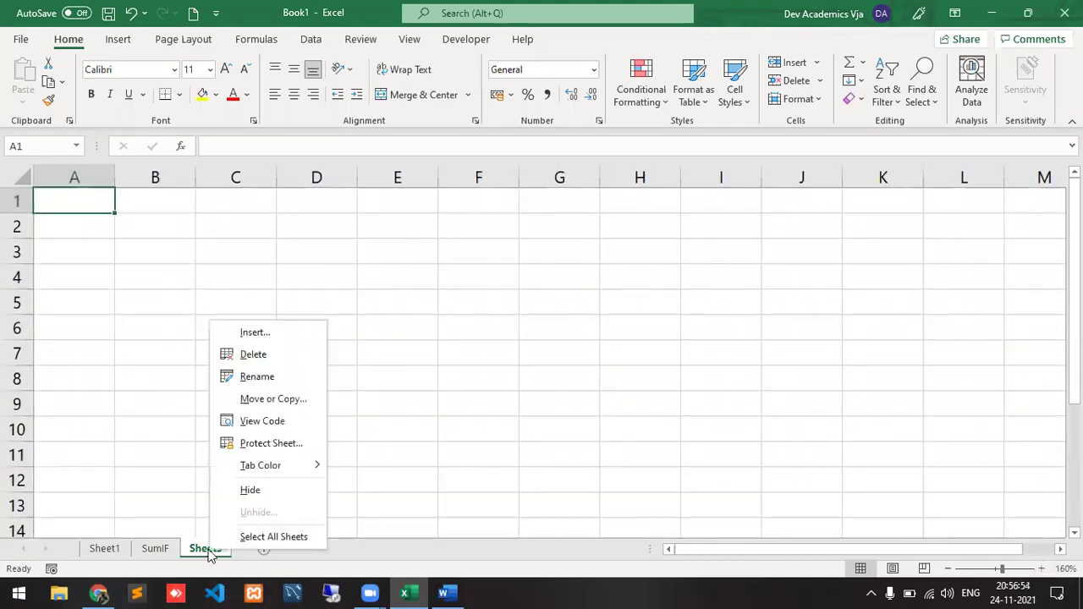
left_click(286, 377)
type("IF")
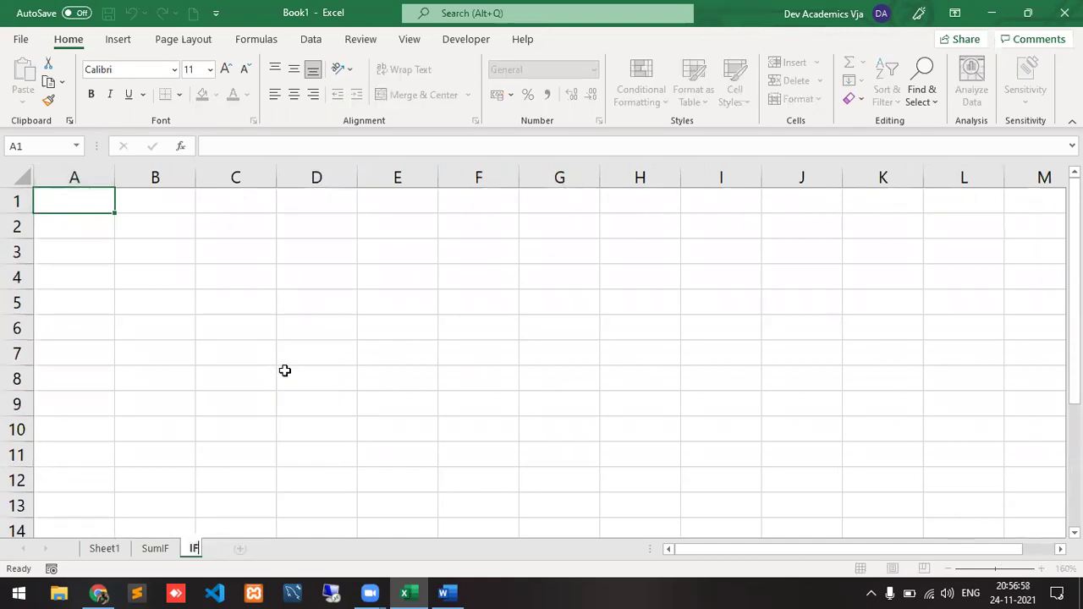
key("Return")
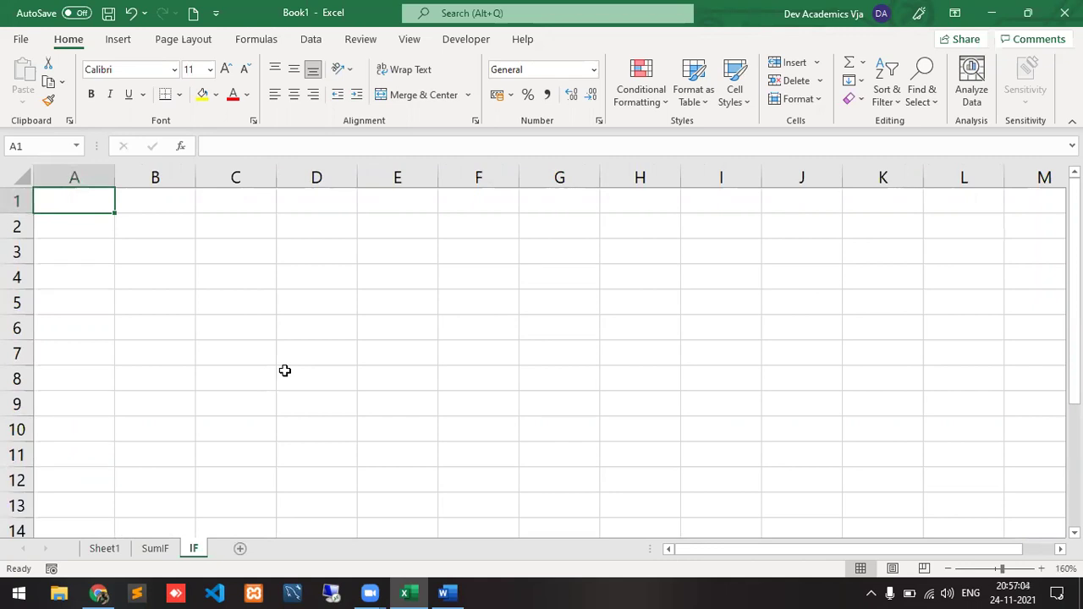
key("Right")
key("Right")
key("Right")
type("=")
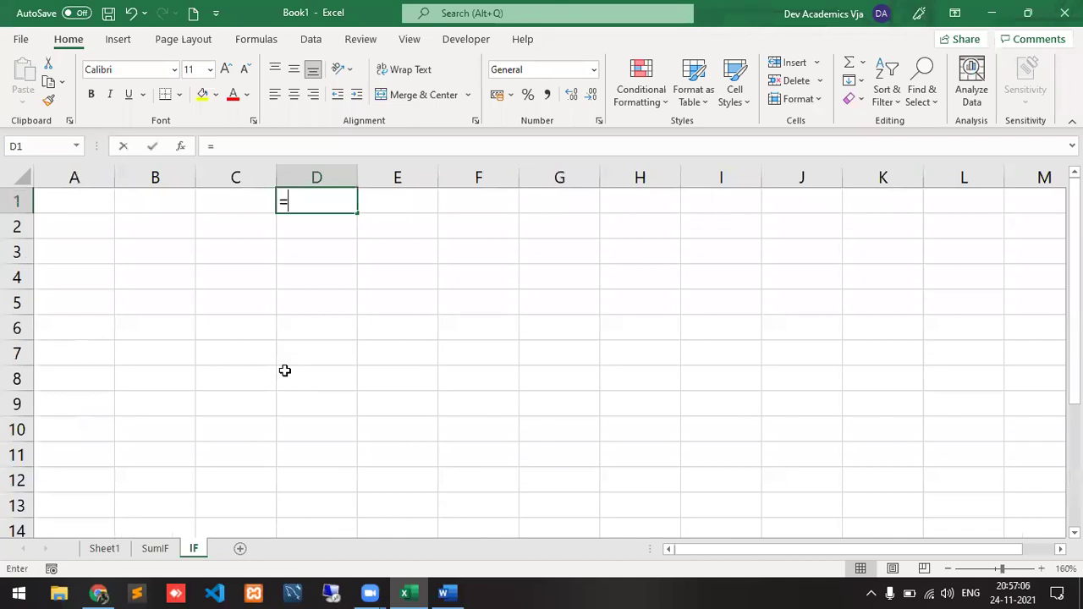
type("if(")
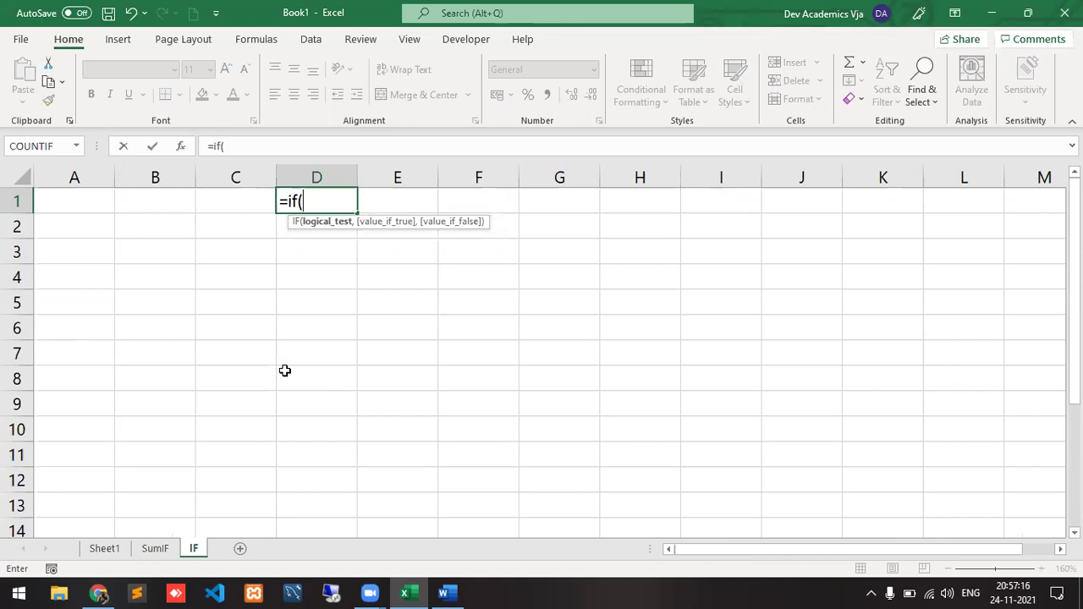
key("Escape")
- Enter the column headers A, B and Result in cells A1, B1 and C1
key("Left")
key("Left")
key("Left")
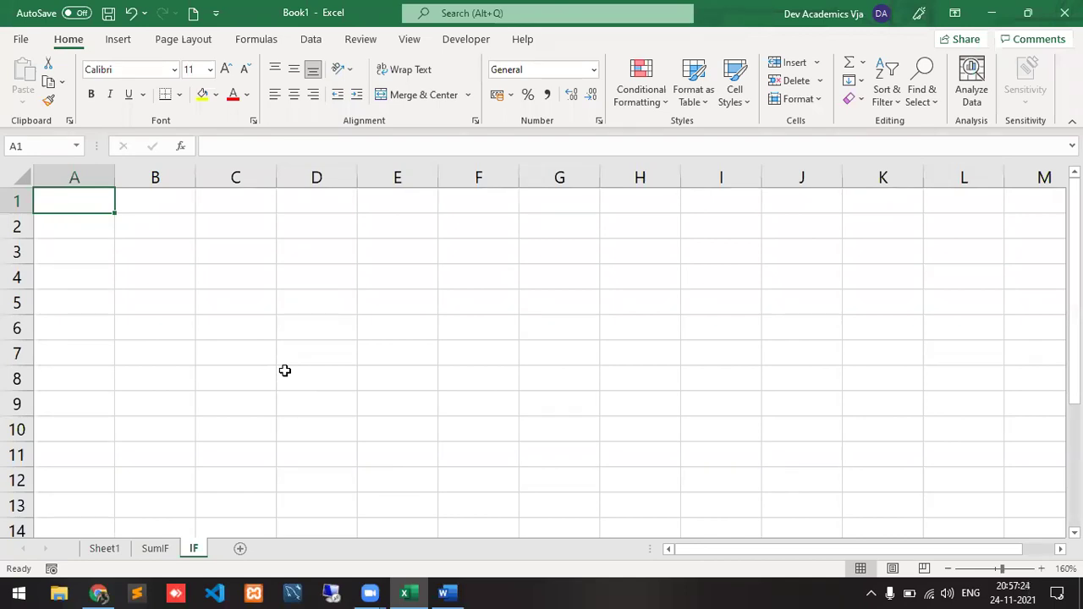
type("A")
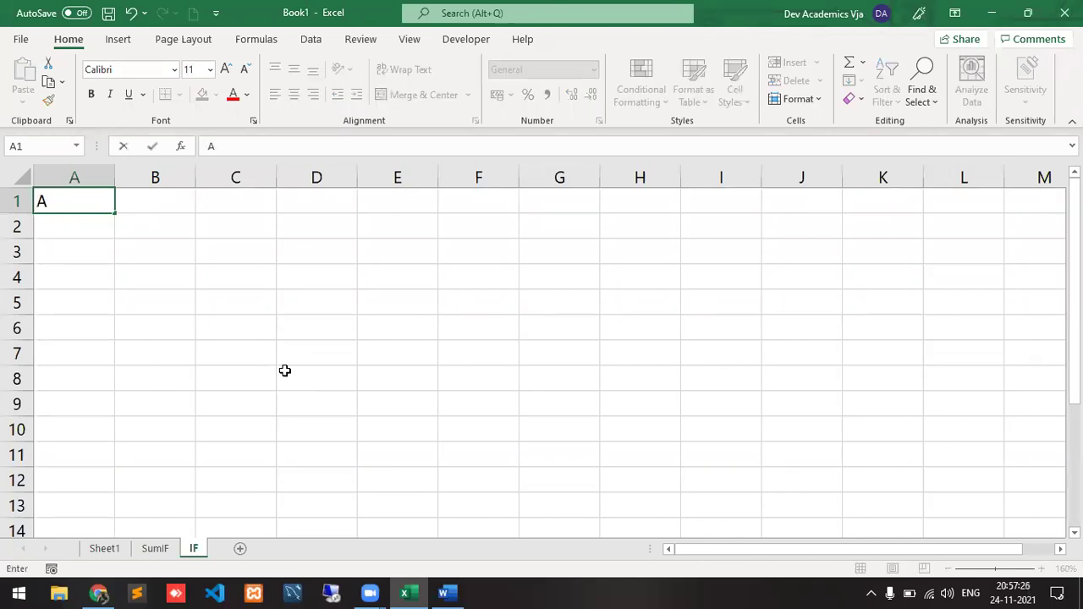
key("Tab")
type("B")
key("Tab")
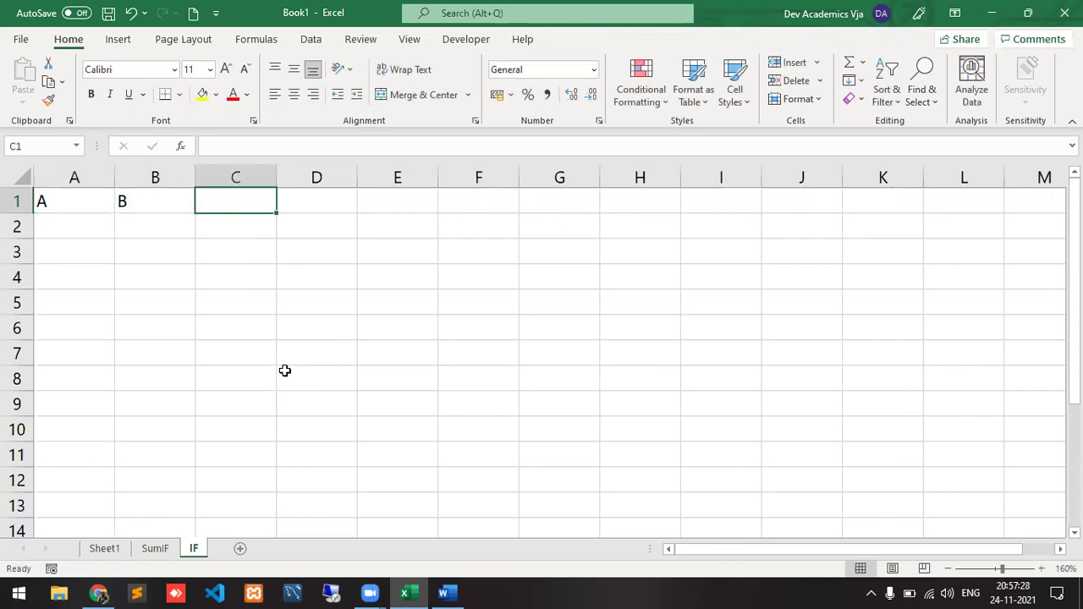
type("Result")
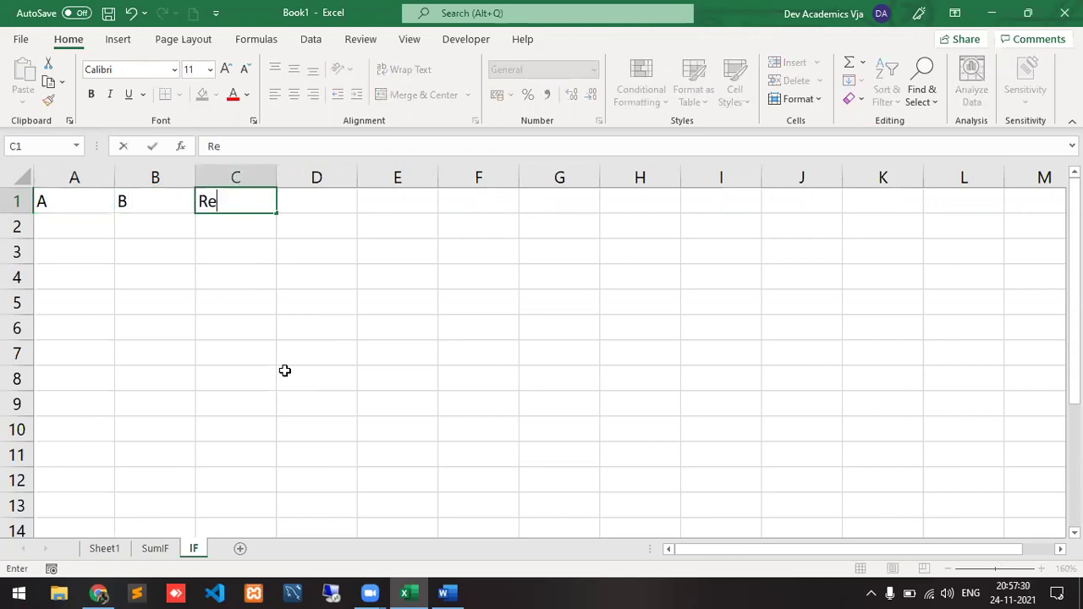
key("Right")
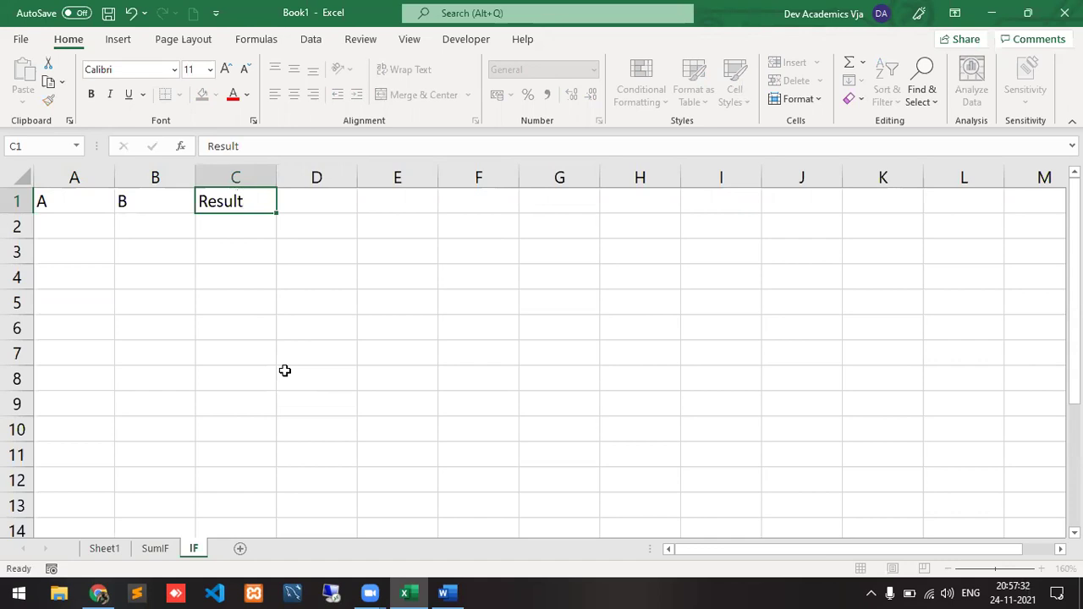
- Enter the value 10 in cell A2, below the header A
key("Down")
key("Left")
key("Left")
key("Left")
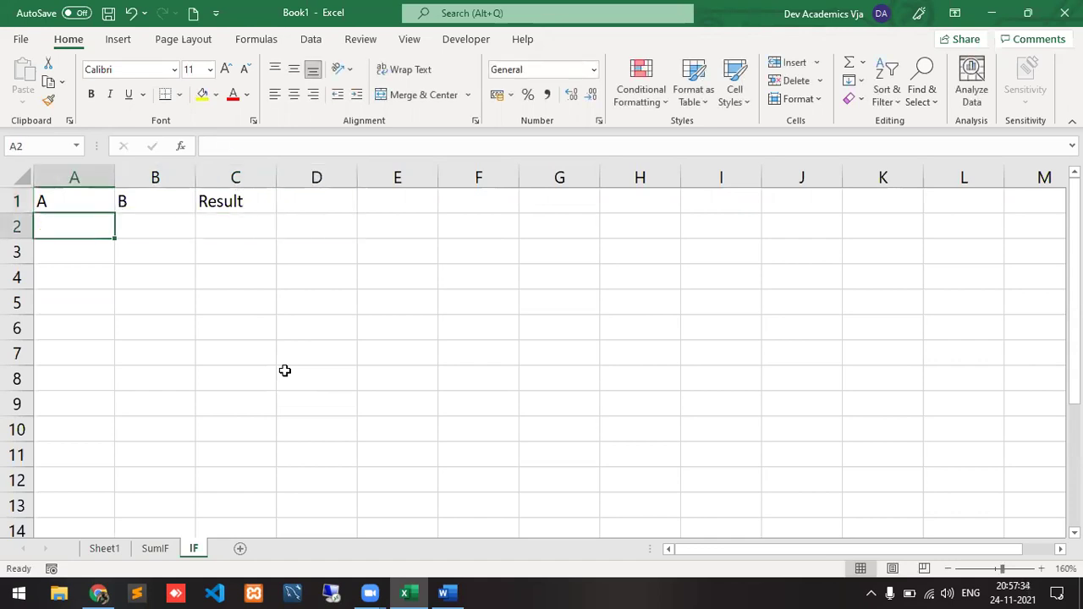
key("Right")
key("Right")
key("Left")
key("Left")
type("10")
left_click(285, 371)
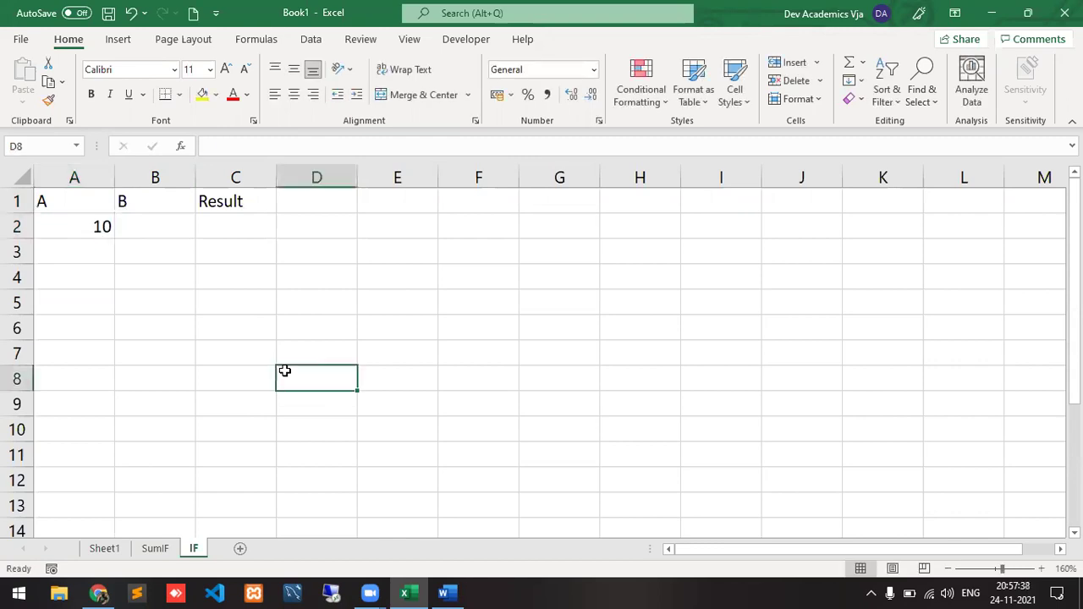
- Enter the value 5 in cell B2, below the header B
key("Up")
key("Up")
key("Up")
key("Up")
key("Up")
key("Up")
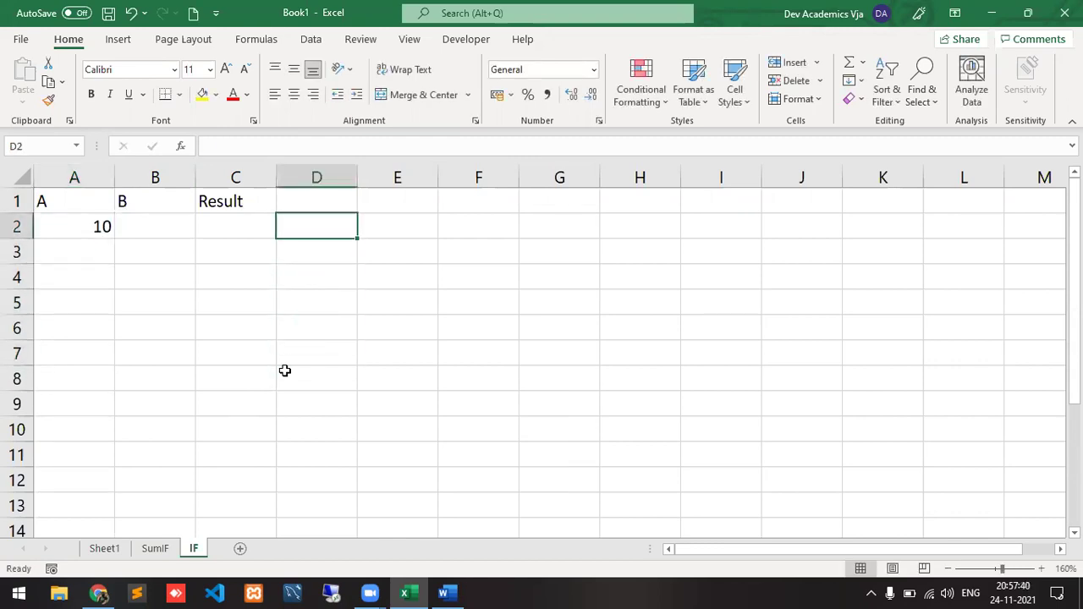
key("Left")
key("Left")
type("5")
key("Right")
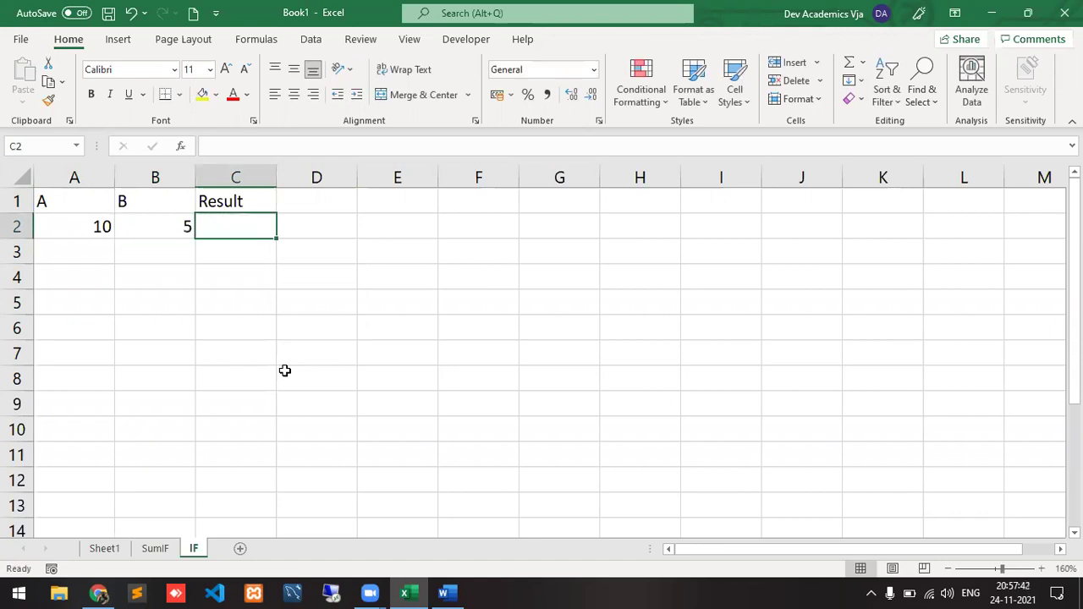
- Enter the formula =IF(A2>B2,"A is Big","B is Big") in cell C2 under Result
type("=")
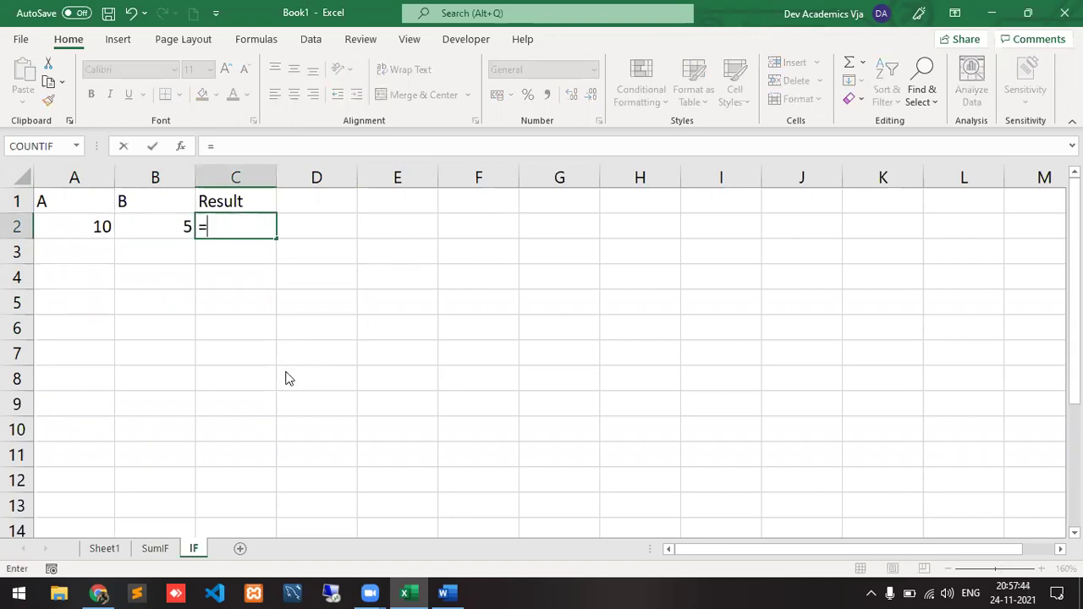
type("if(")
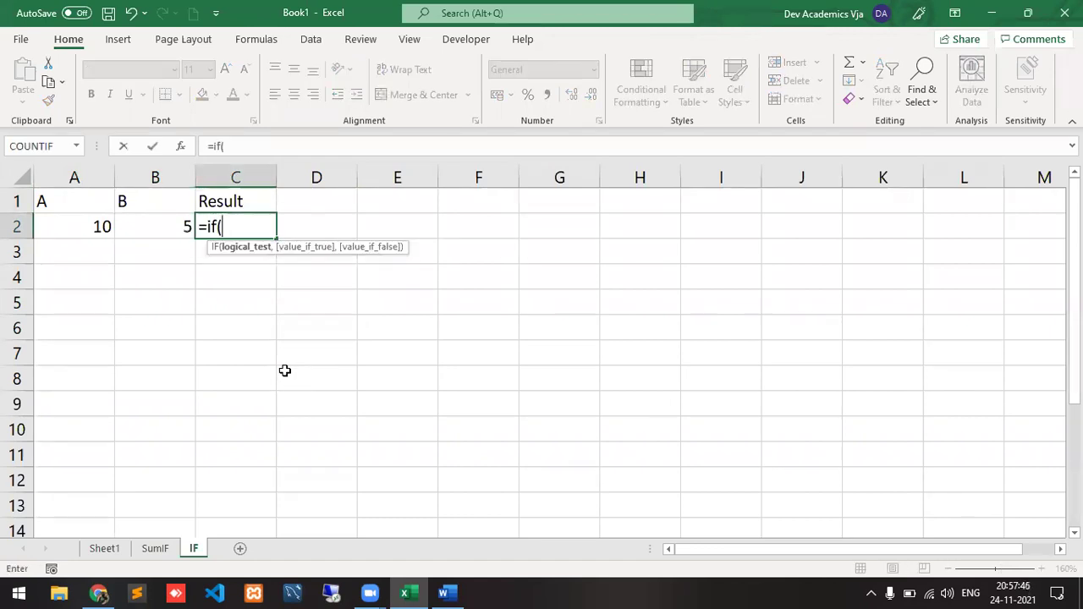
type("a2")
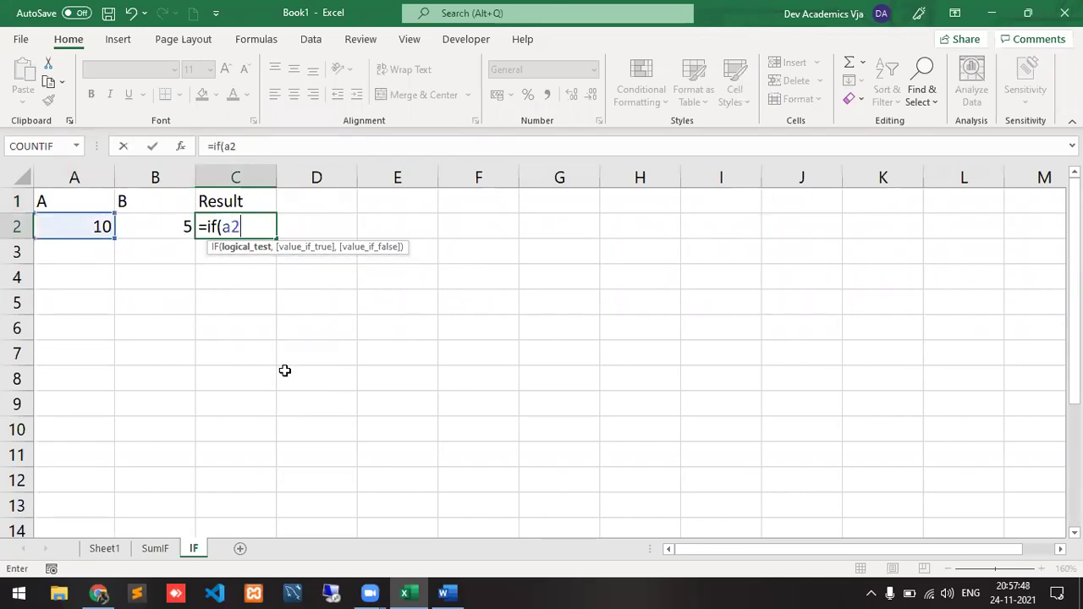
type(">b2,")
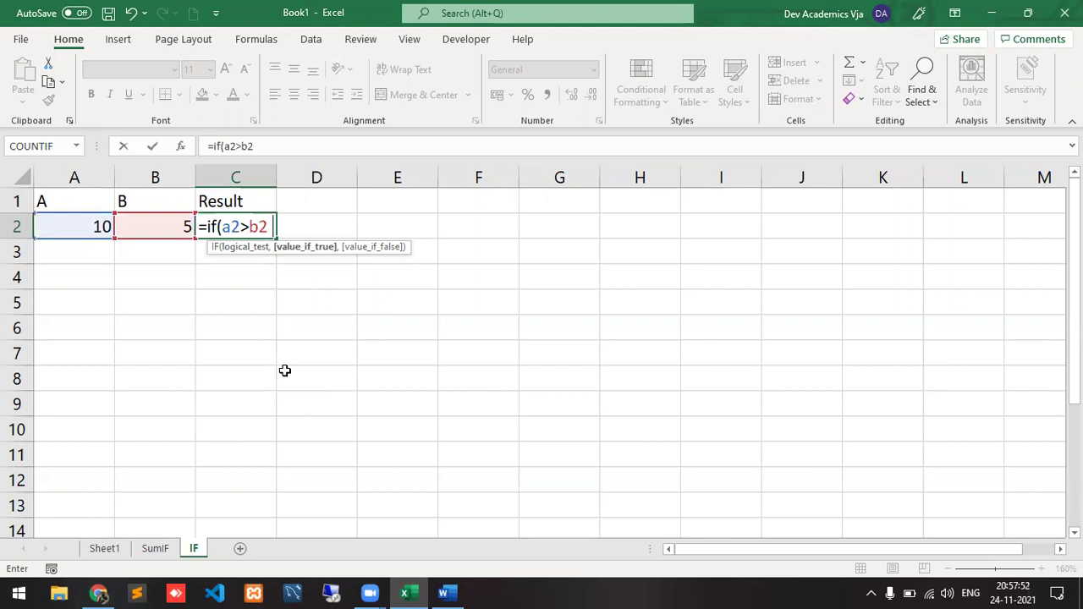
type("\"A is Big\",\"B I")
key("BackSpace")
type("is Big")
key("BackSpace")
type("\")")
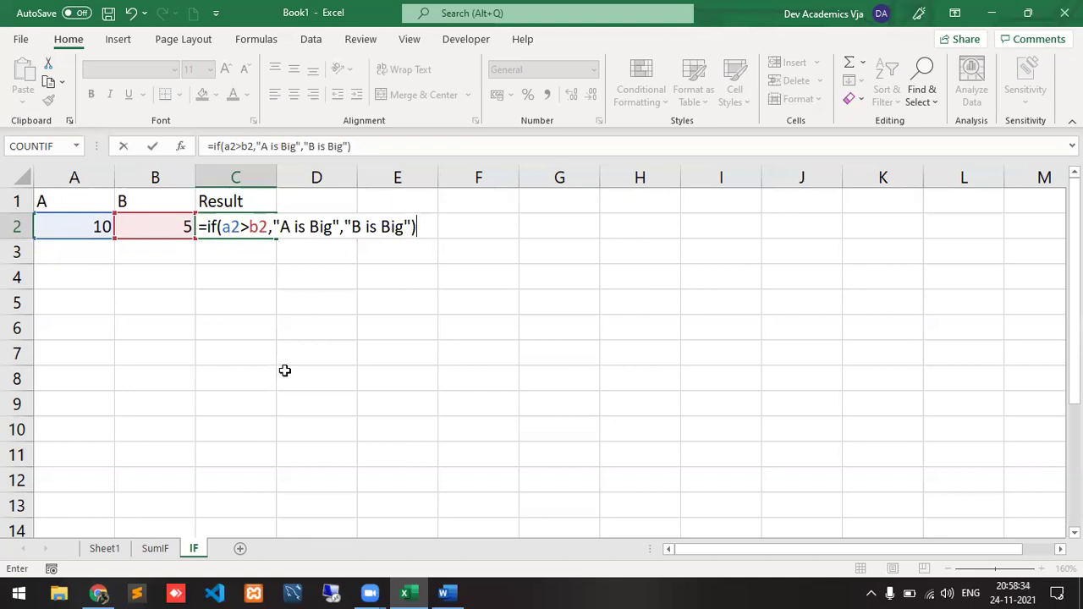
key("Return")
- Center the contents of cell C2 horizontally
key("Up")
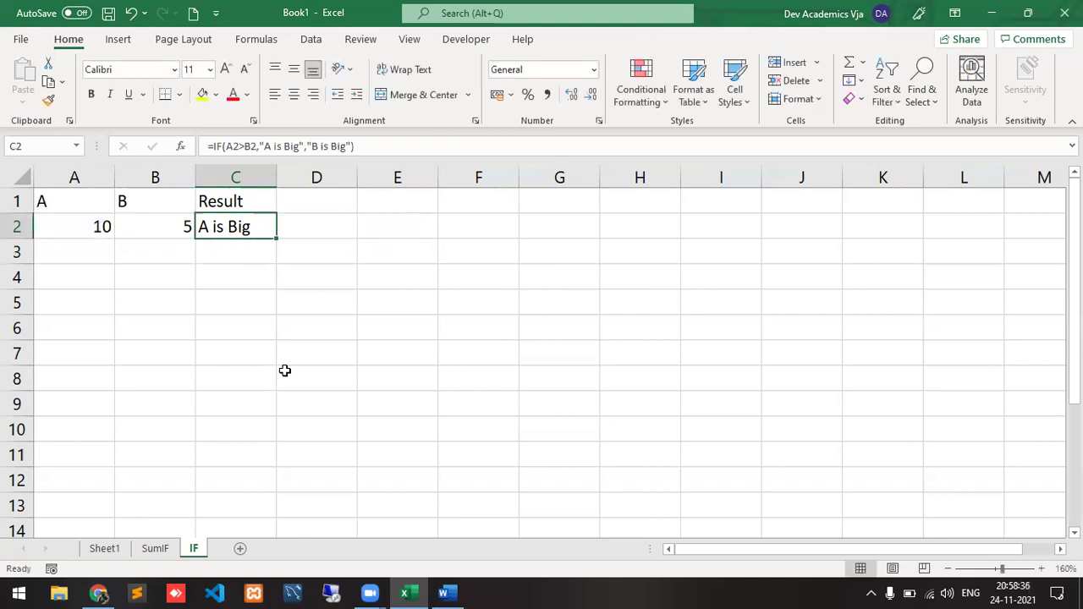
left_click(295, 96)
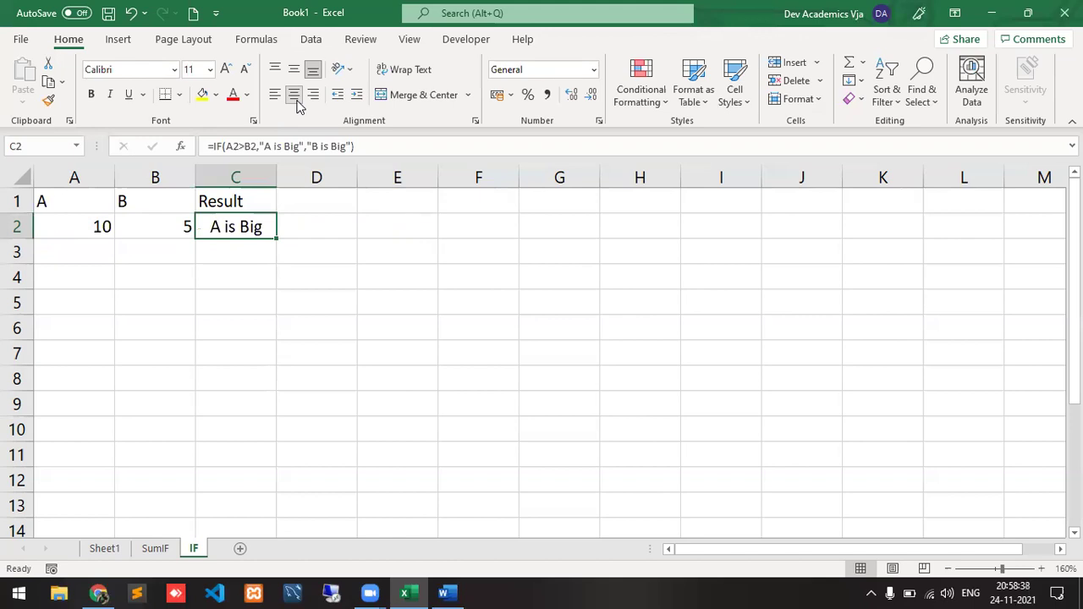
key("Down")
key("Left")
key("Up")
key("Left")
key("Right")
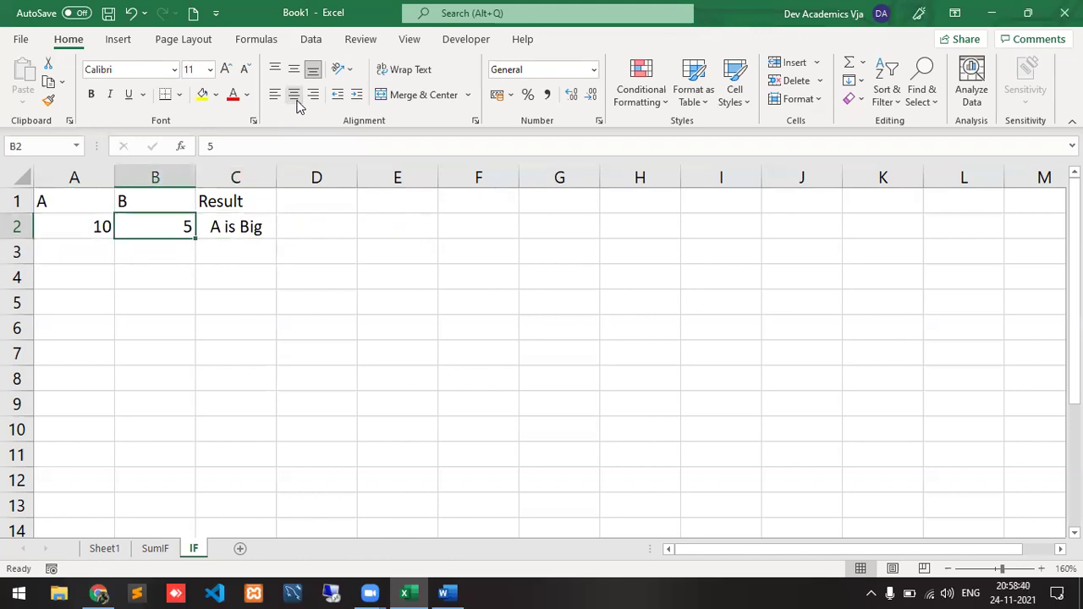
- Evaluate the IF formula in cell C2 part by part through to its final result, and close the evaluation
key("Right")
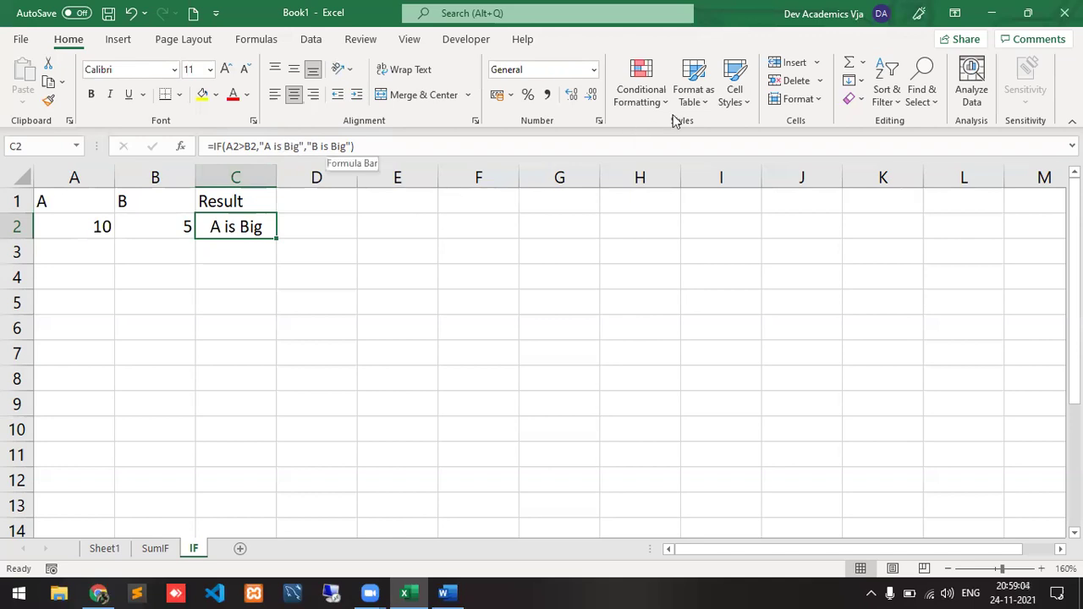
left_click(264, 41)
left_click(771, 102)
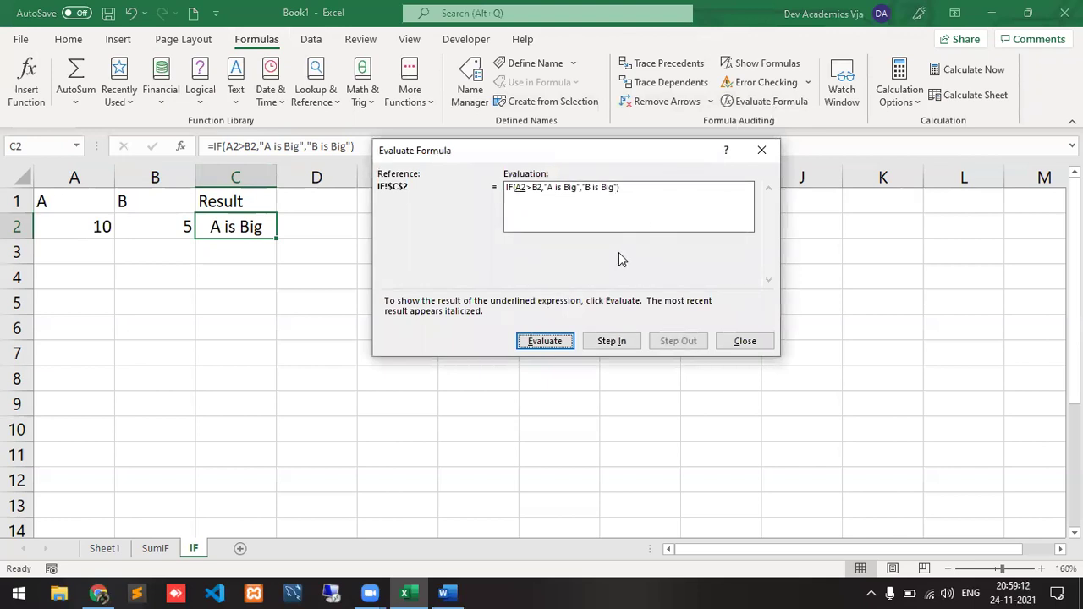
left_click(546, 342)
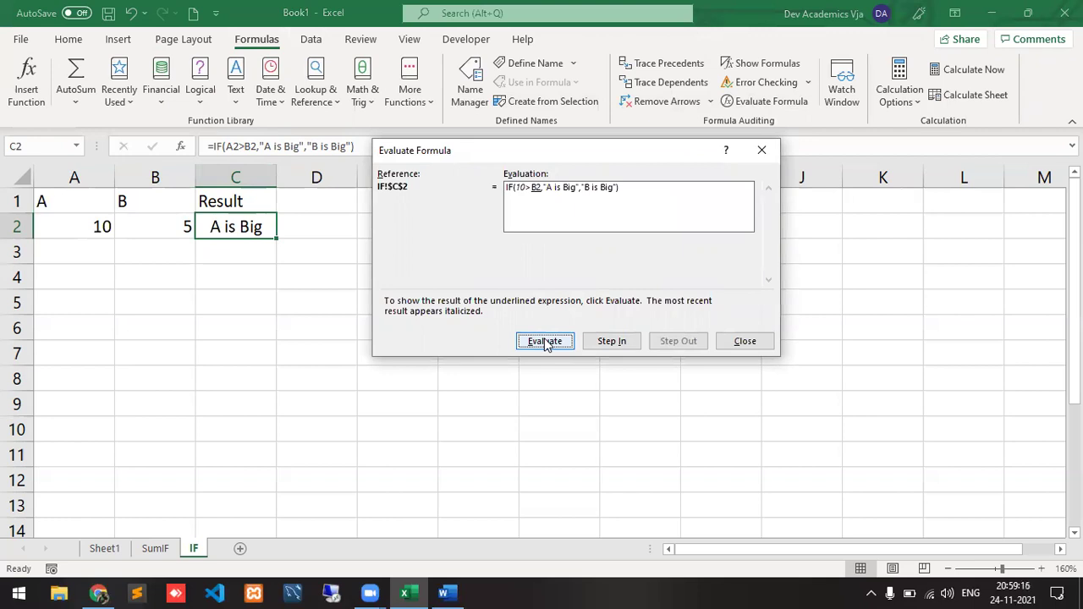
left_click(546, 342)
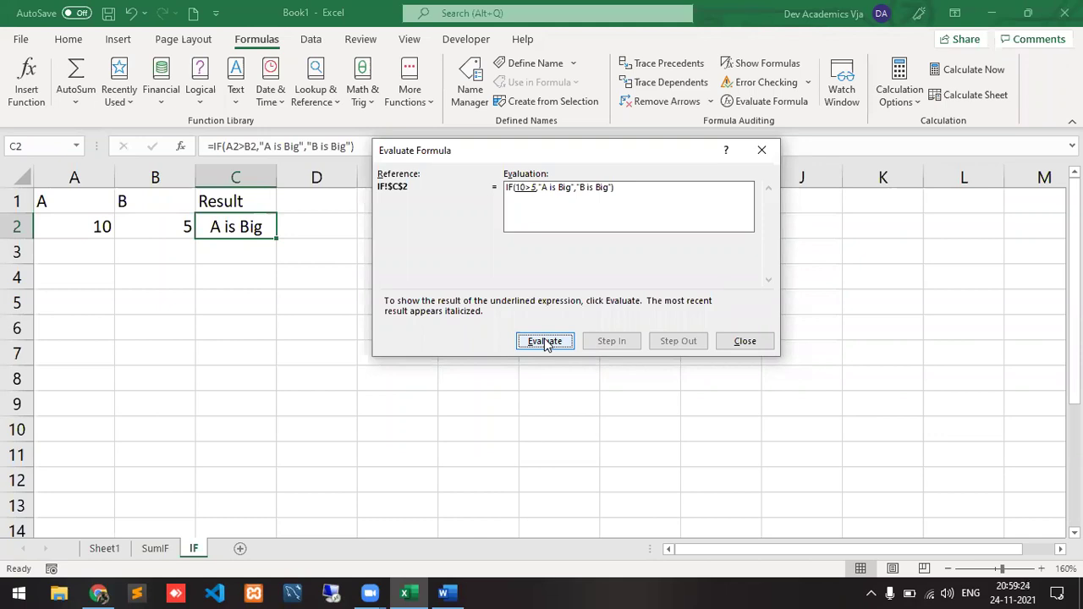
left_click(546, 343)
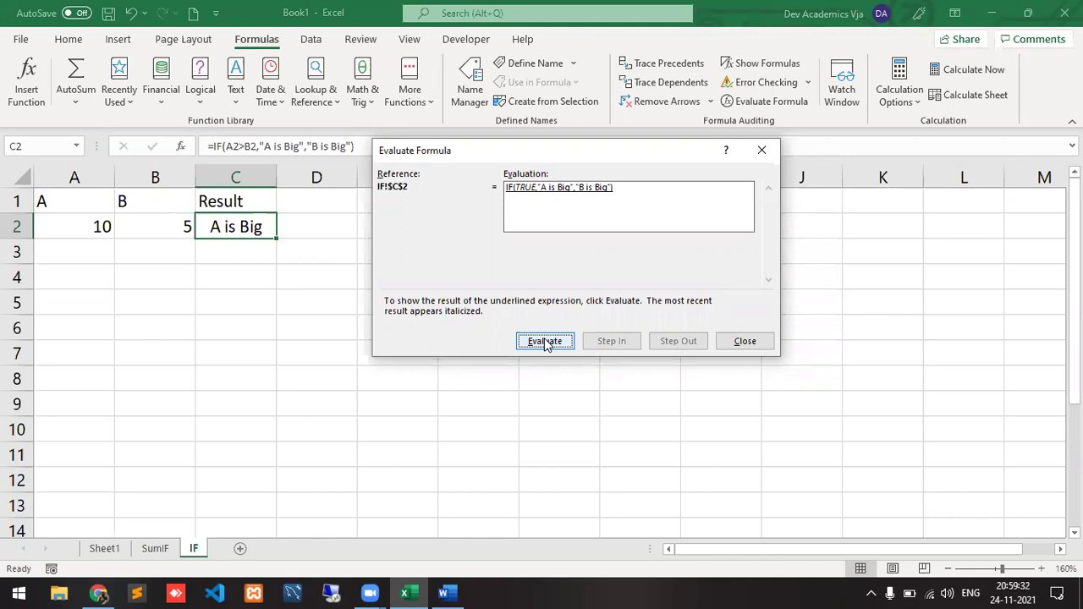
left_click(545, 342)
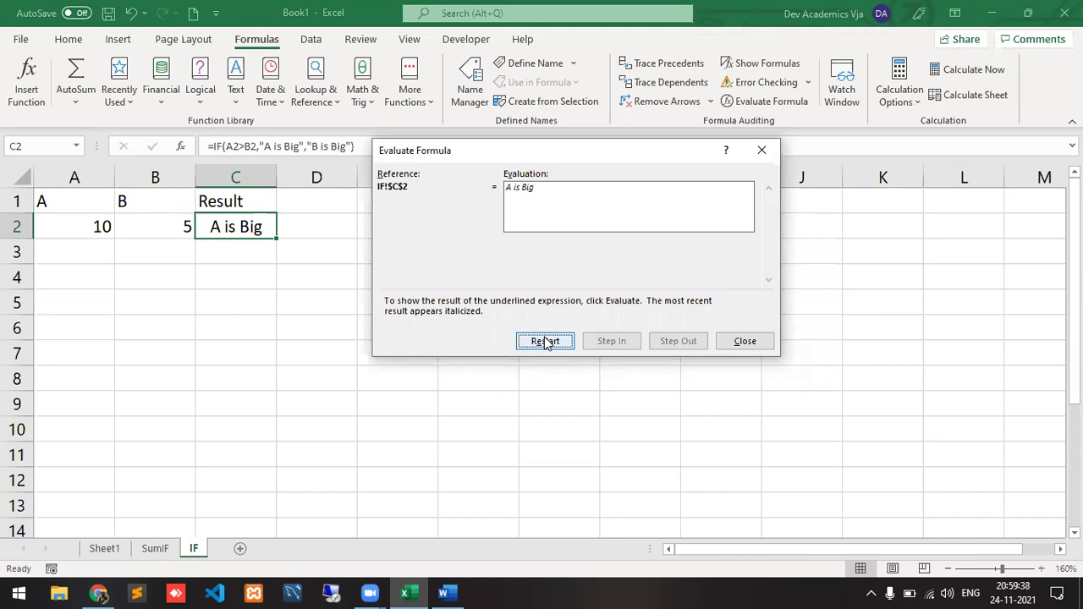
key("Tab")
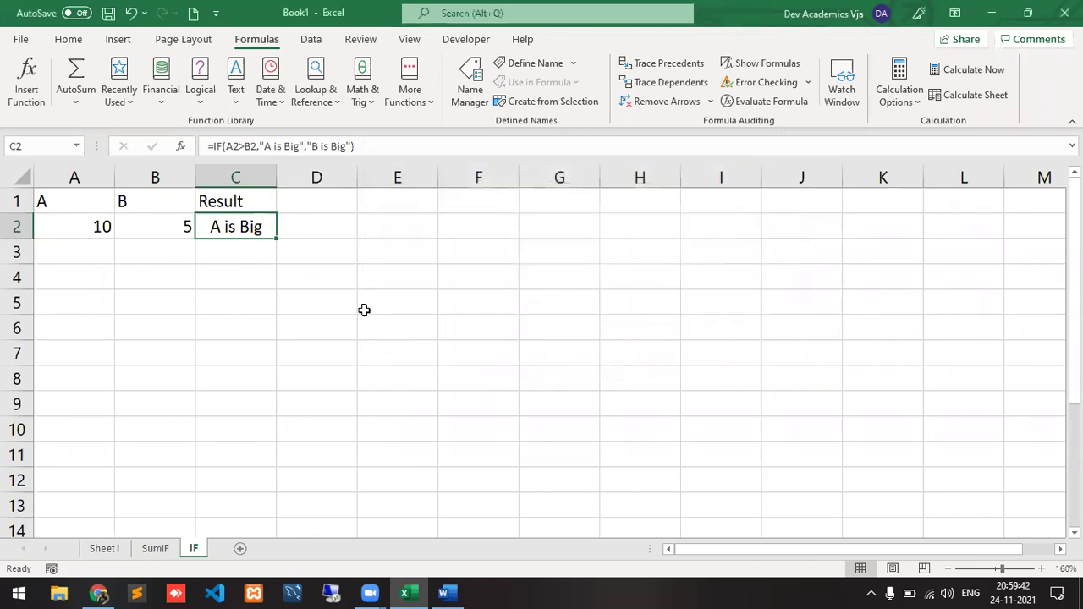
- Change the compared values to 7 in cell A2 and 10 in cell B2
left_click(96, 227)
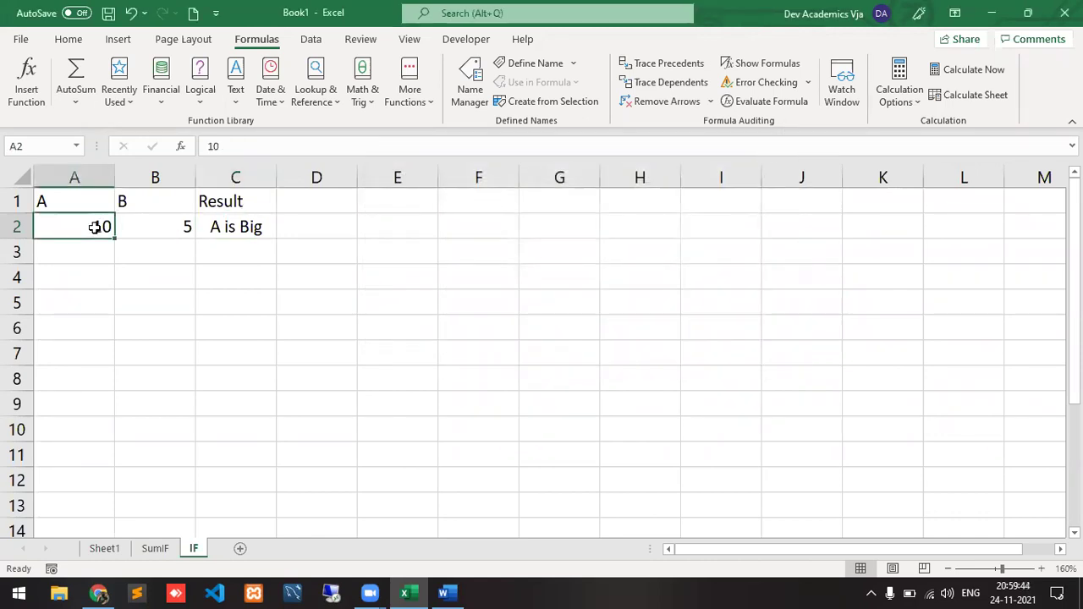
type("7")
key("Tab")
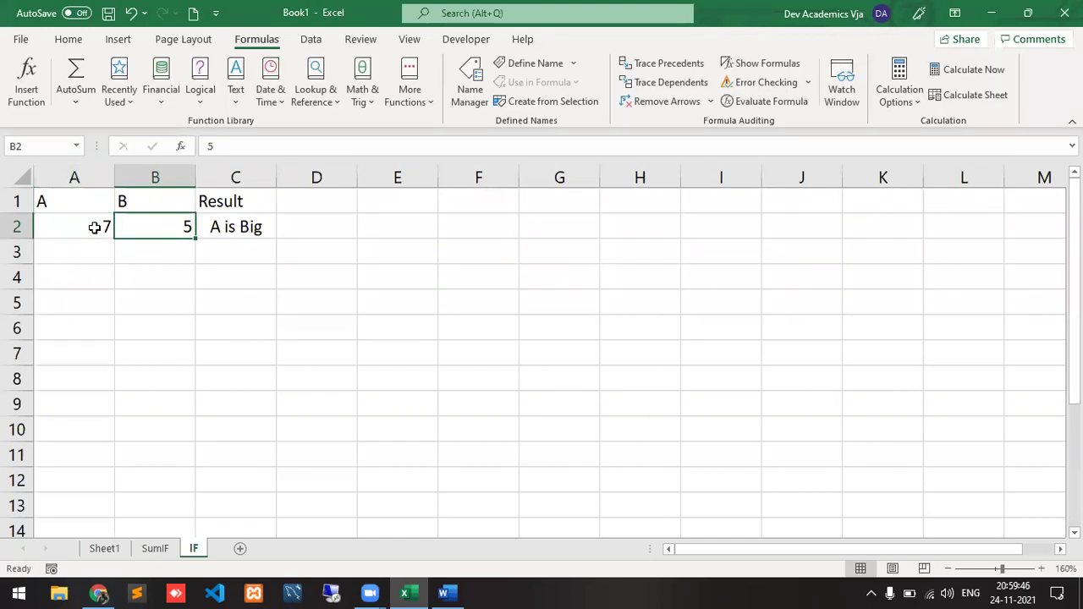
type("10")
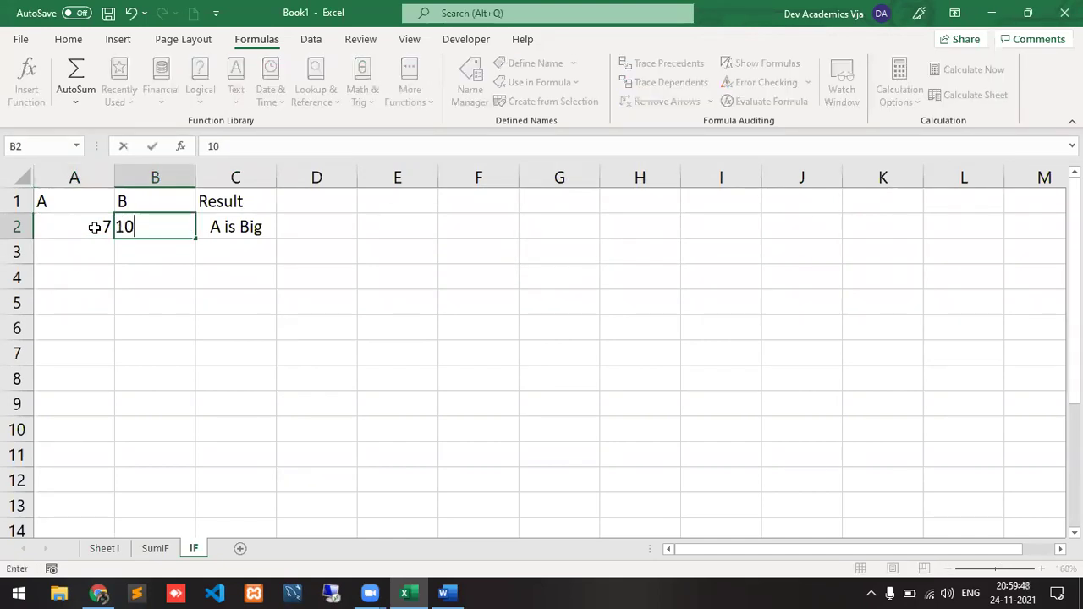
key("Tab")
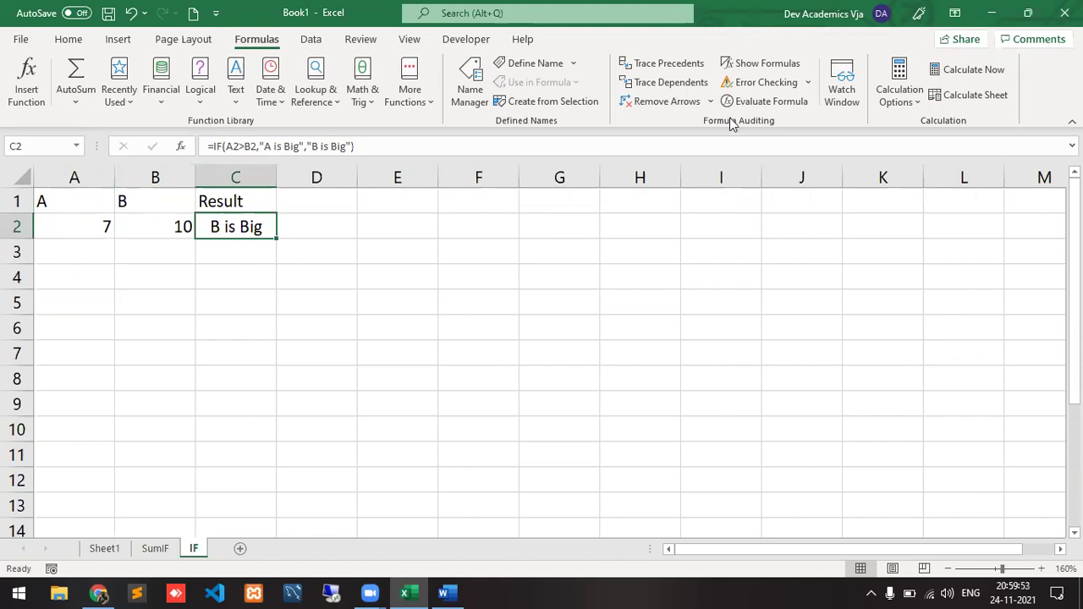
left_click(764, 83)
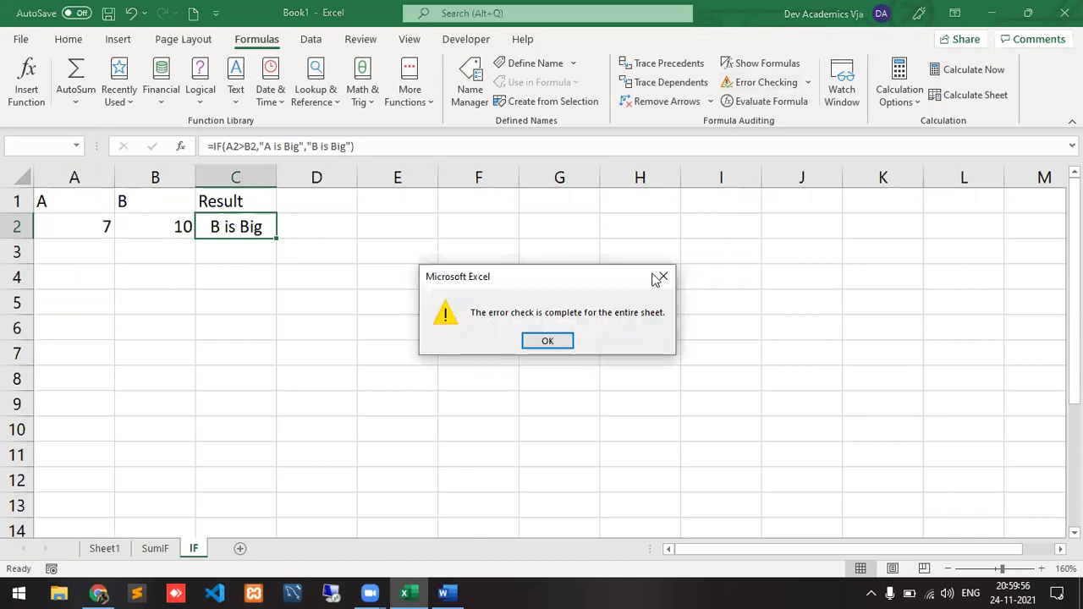
left_click(653, 271)
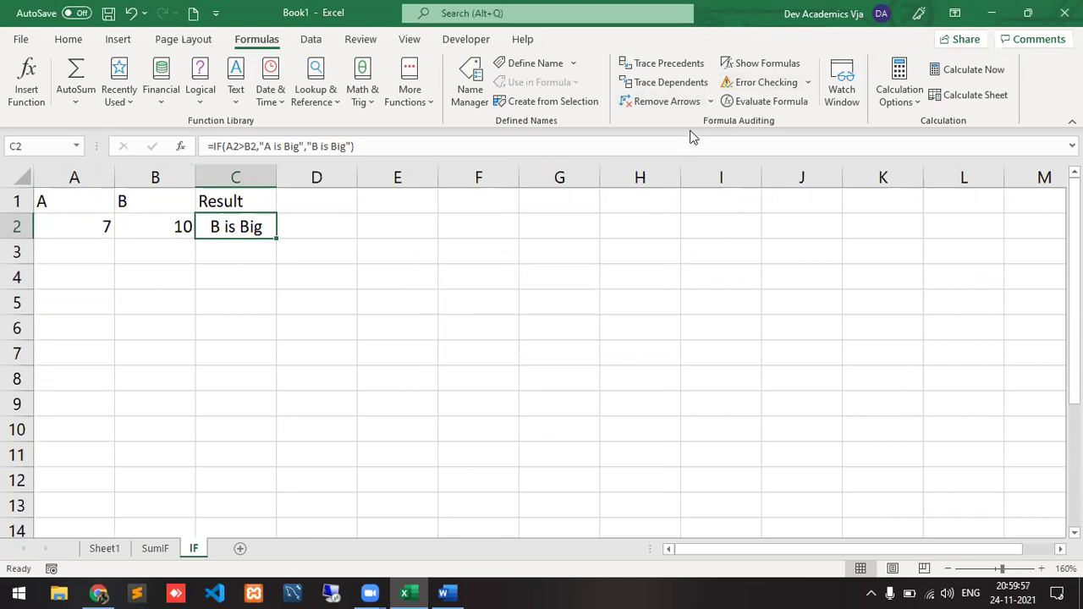
left_click(738, 138)
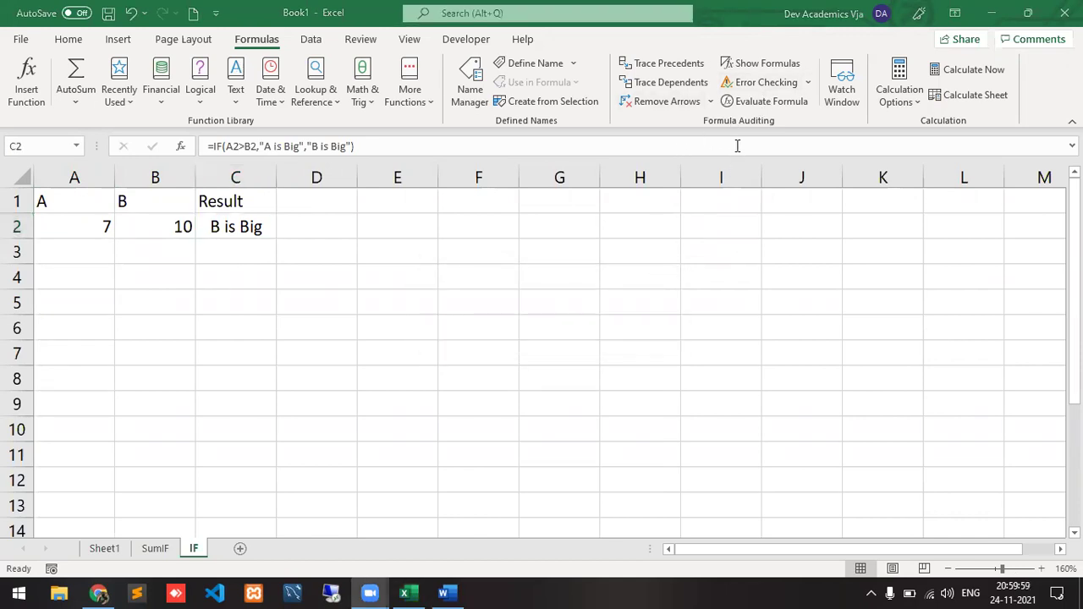
- Evaluate the IF formula in cell C2 until its A2>B2 condition is resolved, and close the evaluation
left_click(766, 104)
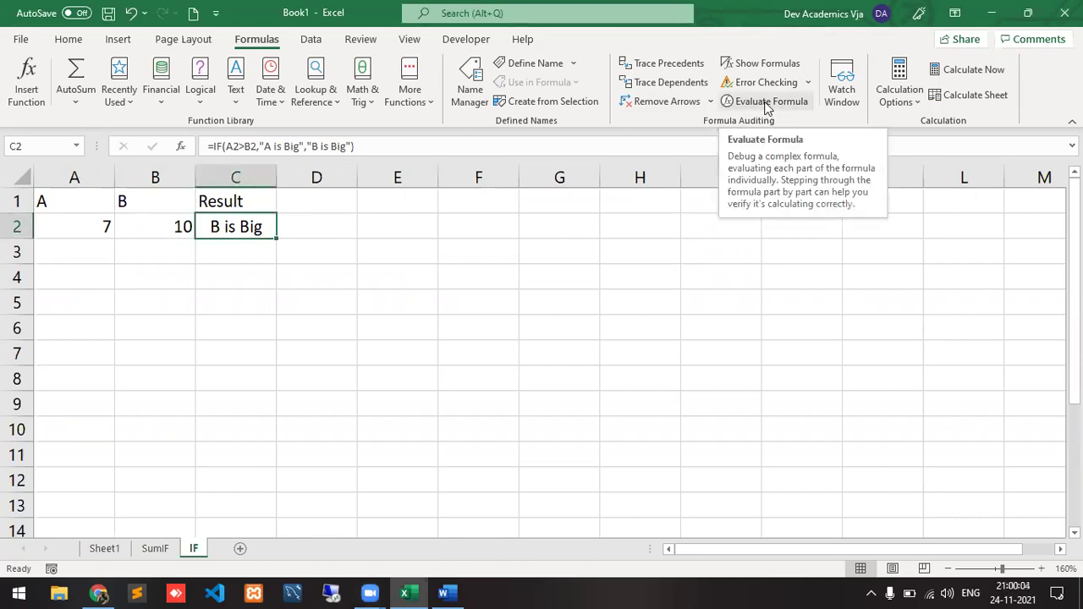
left_click(766, 103)
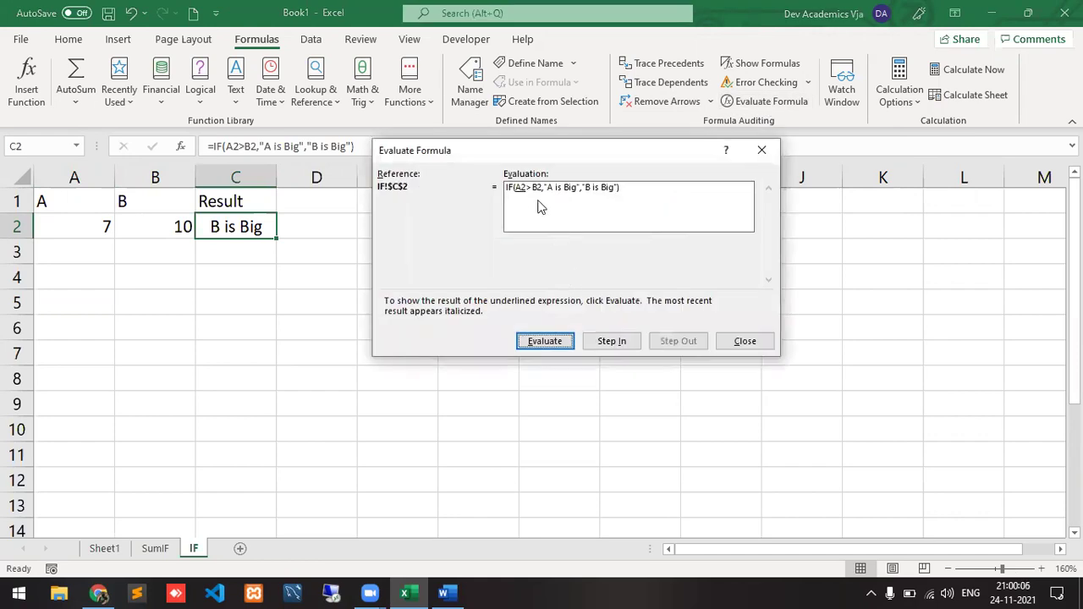
left_click(540, 342)
left_click(540, 342)
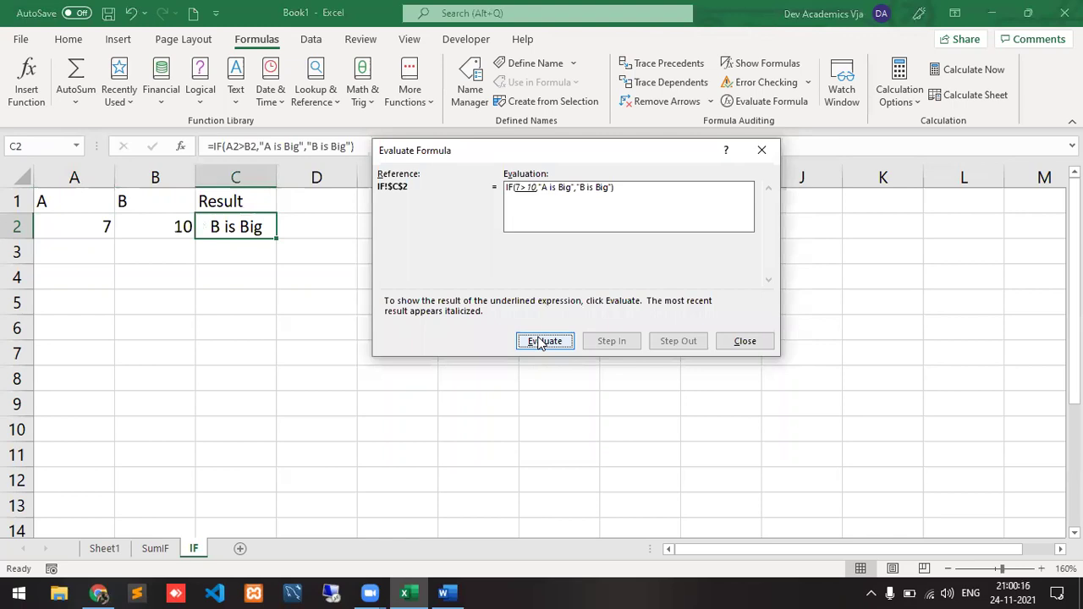
left_click(540, 342)
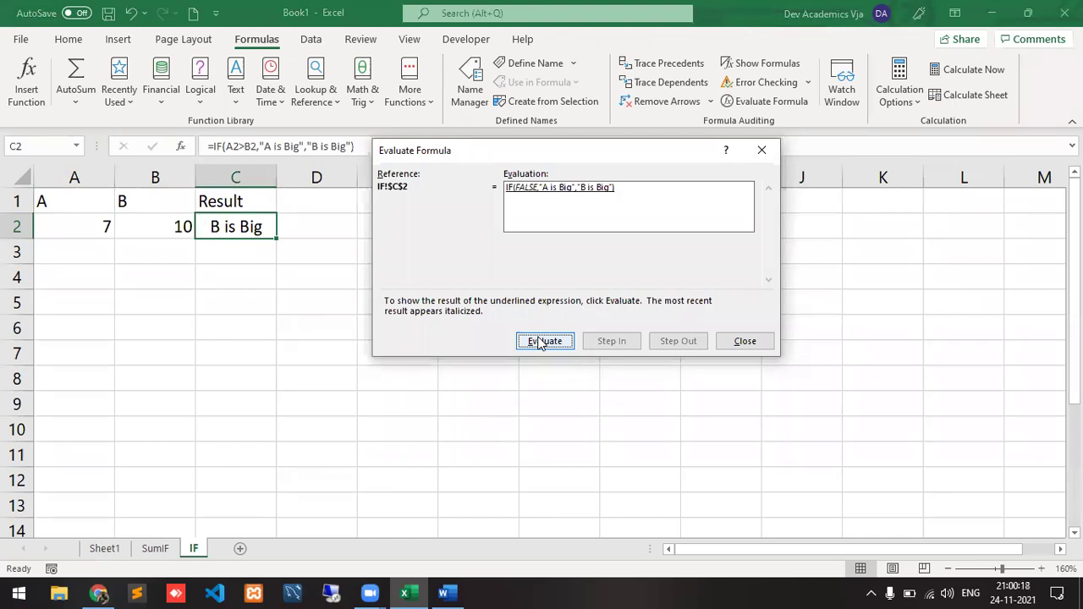
left_click(743, 342)
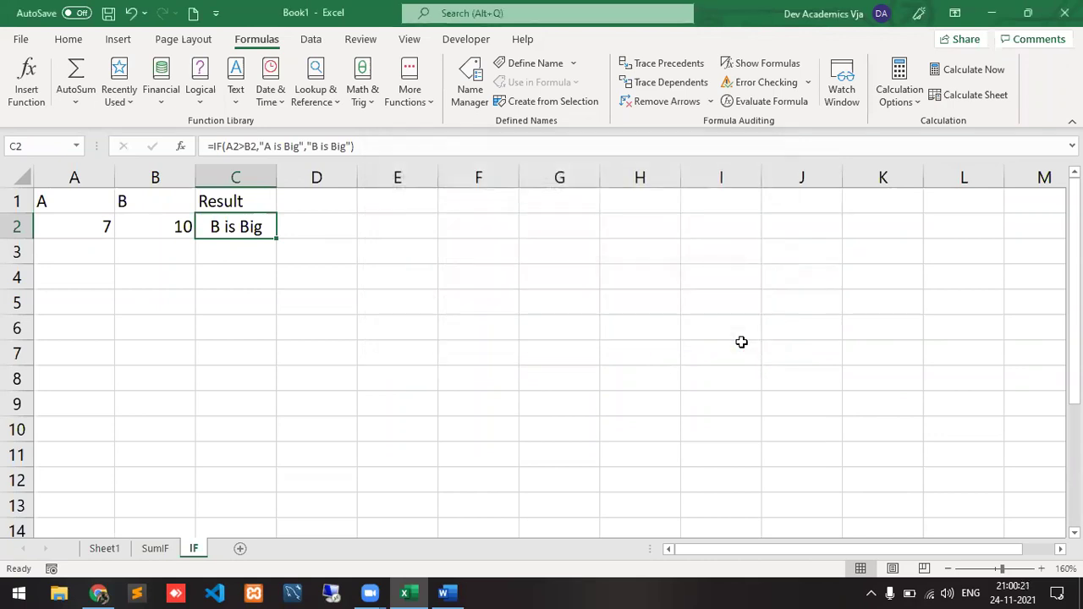
- Change the value under A in cell A2 to 12
left_click(88, 229)
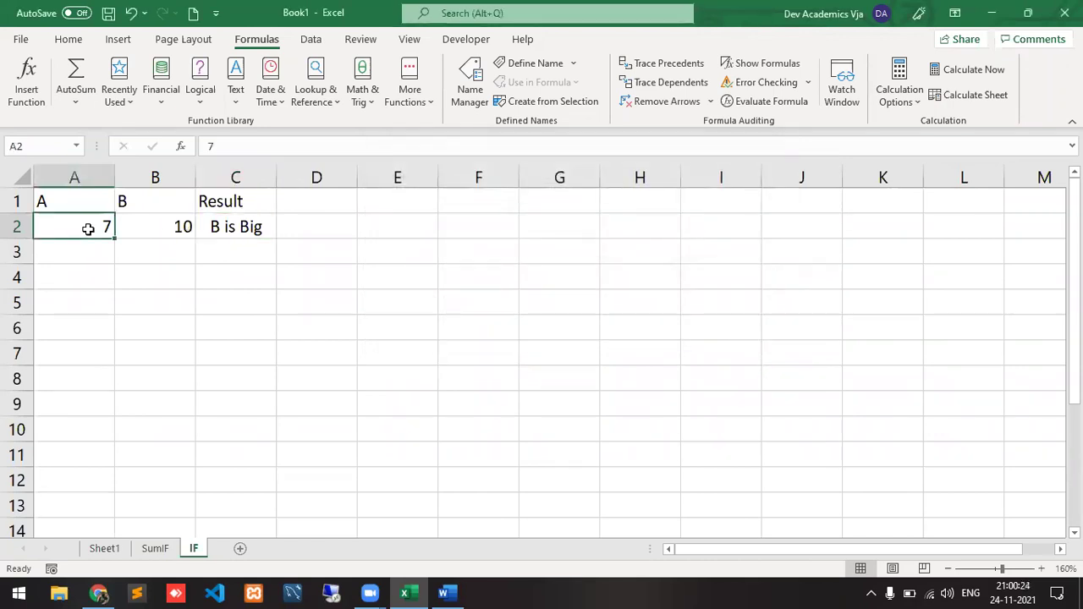
type("12")
key("Tab")
key("Left")
key("Right")
key("Right")
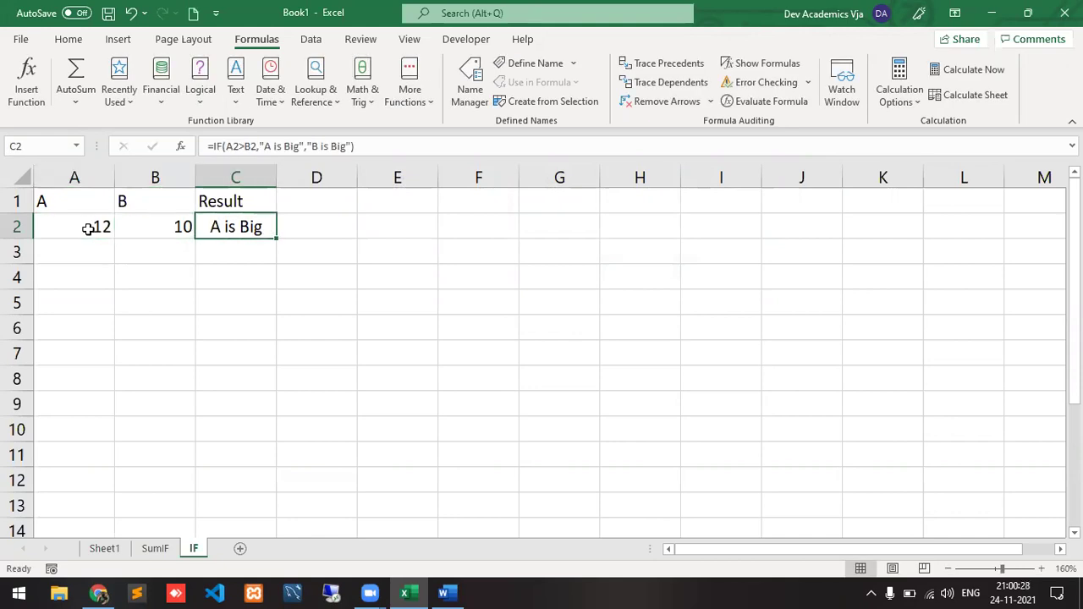
- Change the value under B in cell B2 to 15
key("Left")
key("Left")
key("Right")
key("F2")
key("BackSpace")
type("5")
key("Tab")
key("Left")
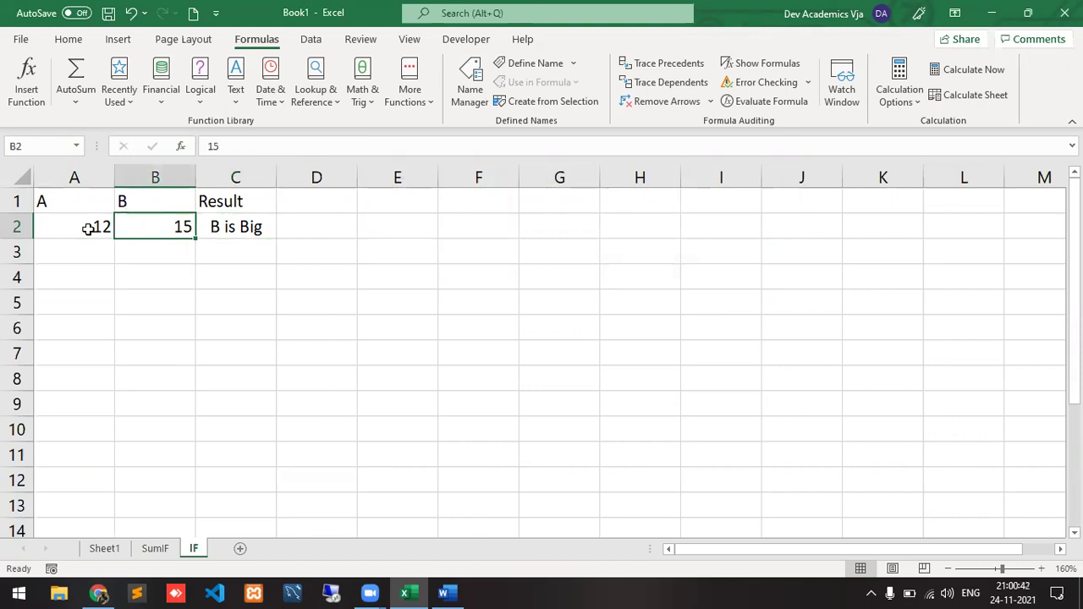
- Set cell B2 to 12 so that both compared values are equal
type("12")
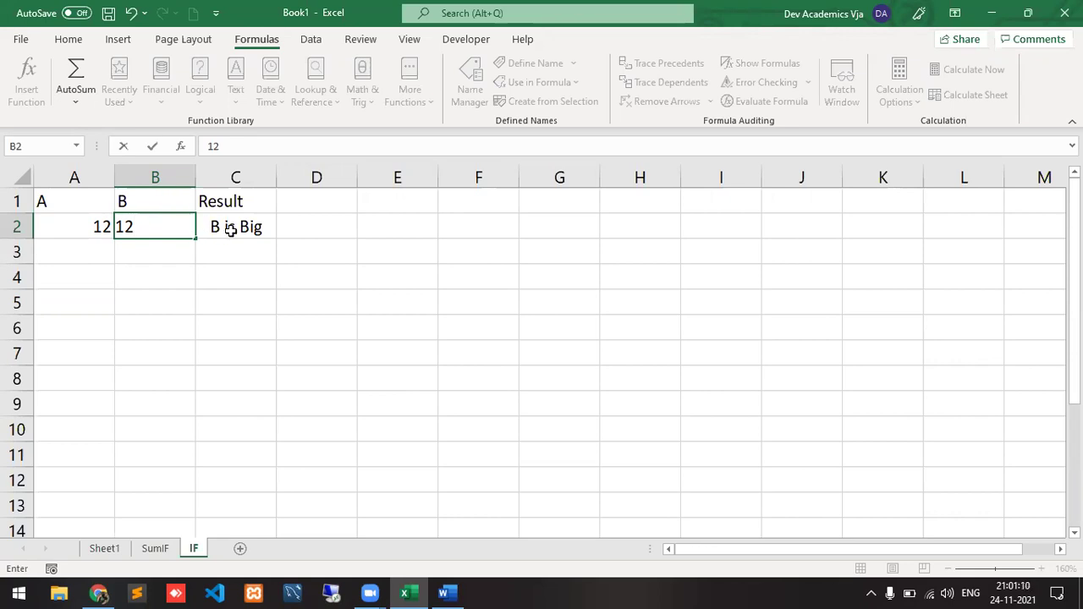
key("Return")
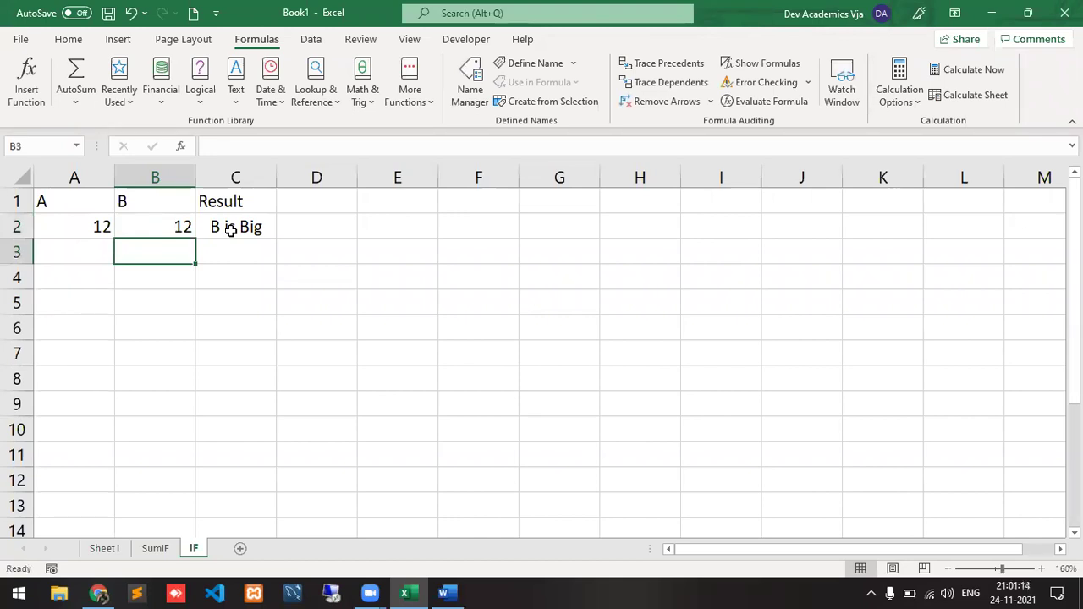
- Evaluate only the A2 and B2 references of the IF formula in cell C2, and close the evaluation
left_click(230, 230)
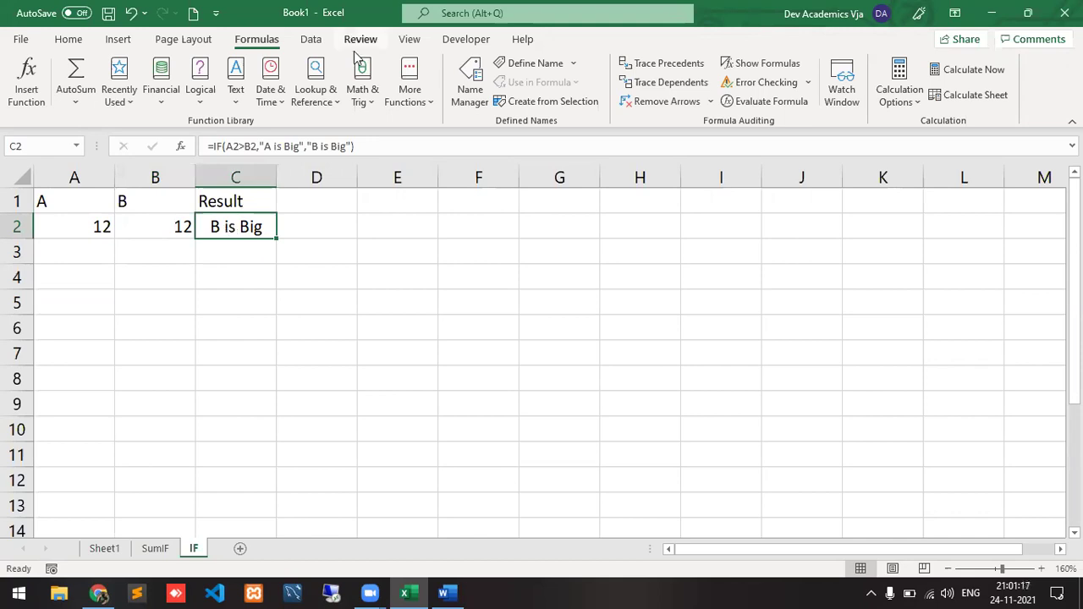
left_click(742, 100)
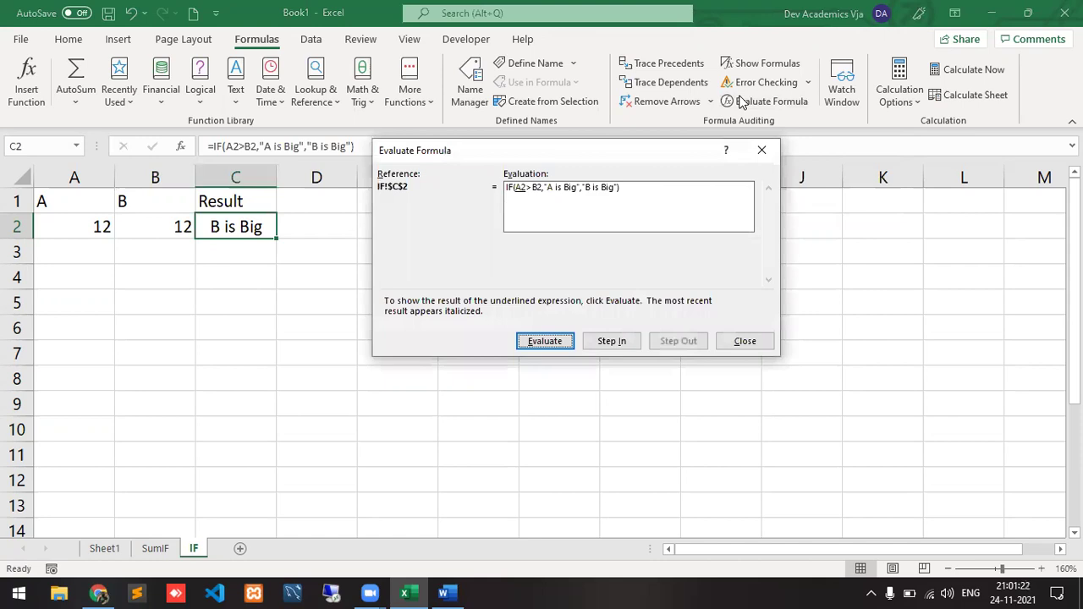
left_click(557, 345)
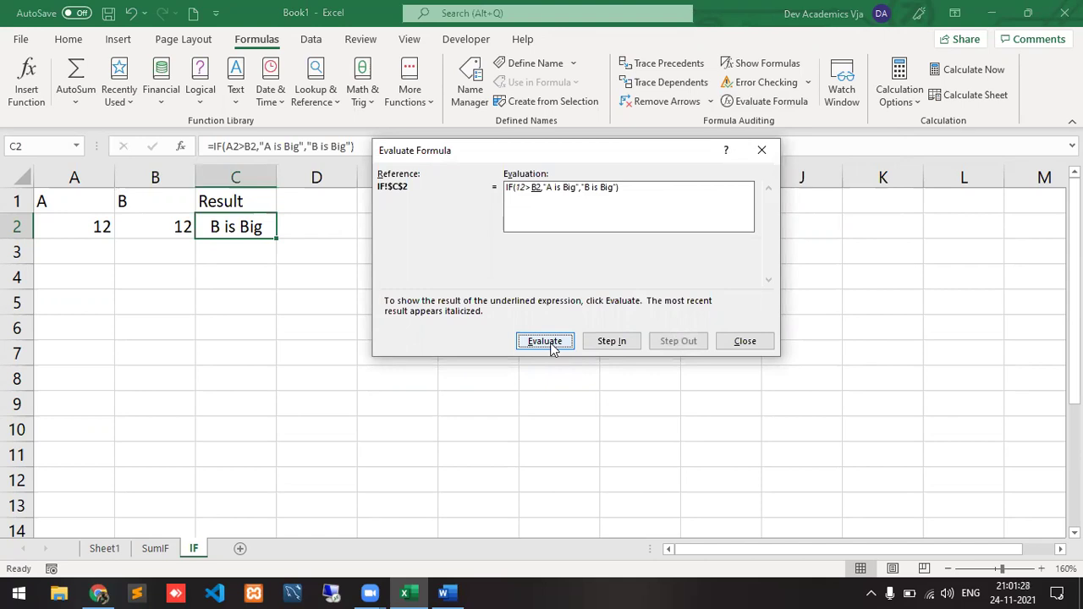
left_click(551, 347)
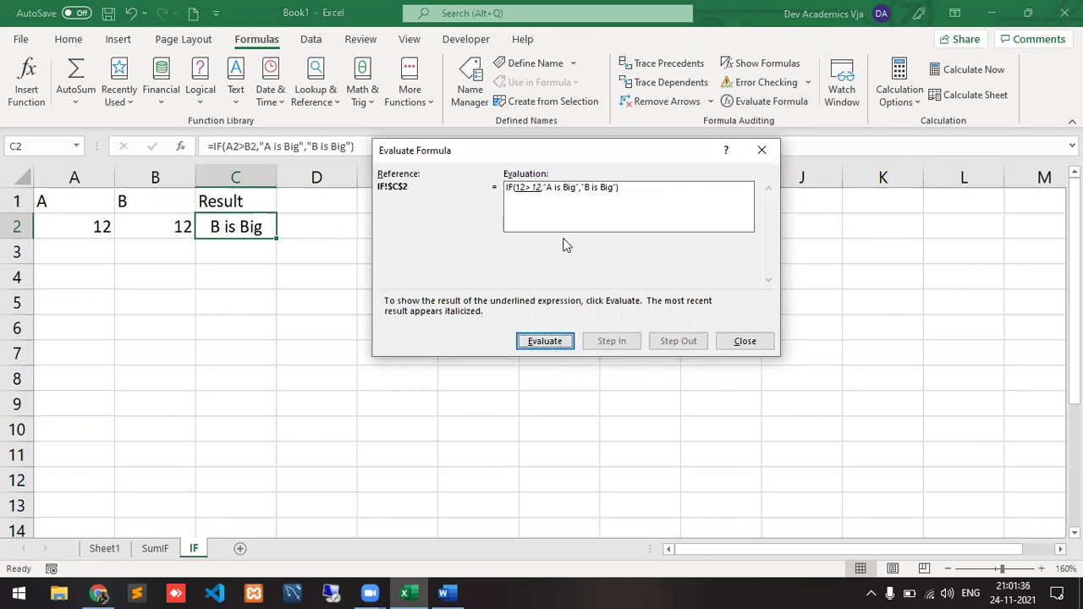
left_click(733, 342)
- Check the 10>10 example under > Operator on Sheet1, and return to the IF sheet
left_click(105, 549)
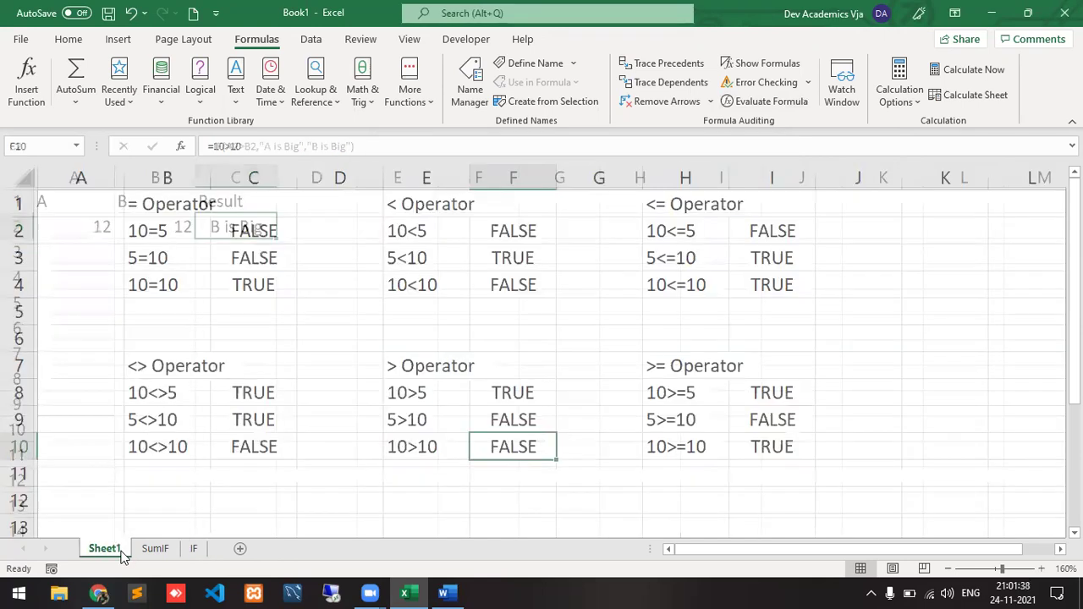
left_click(401, 451)
left_click(487, 447)
left_click(194, 549)
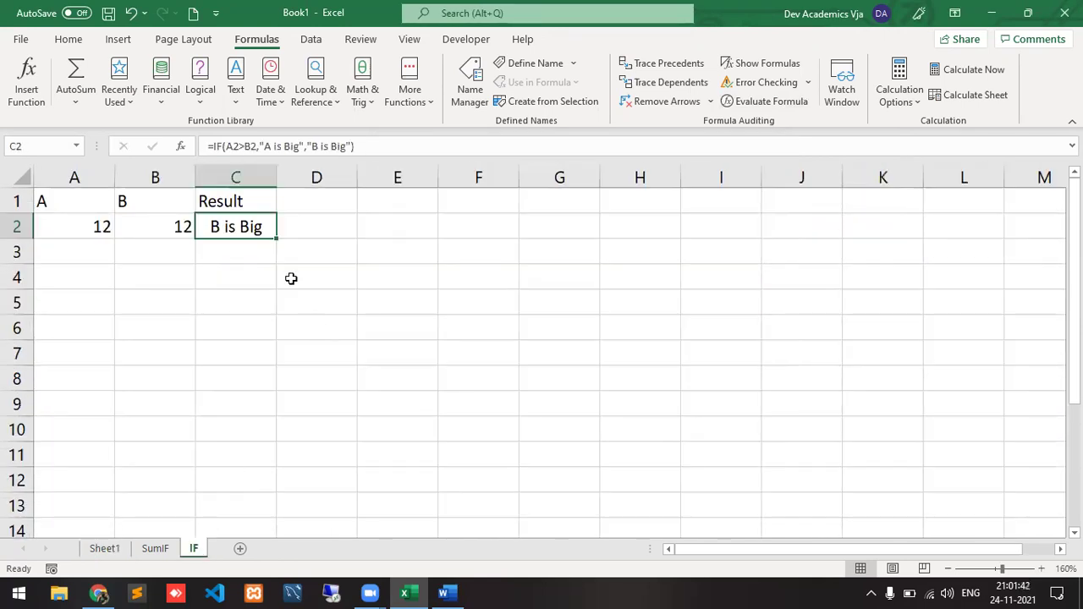
- Evaluate the IF formula in C2 for the equal values through to its final result, and close the evaluation
left_click(772, 106)
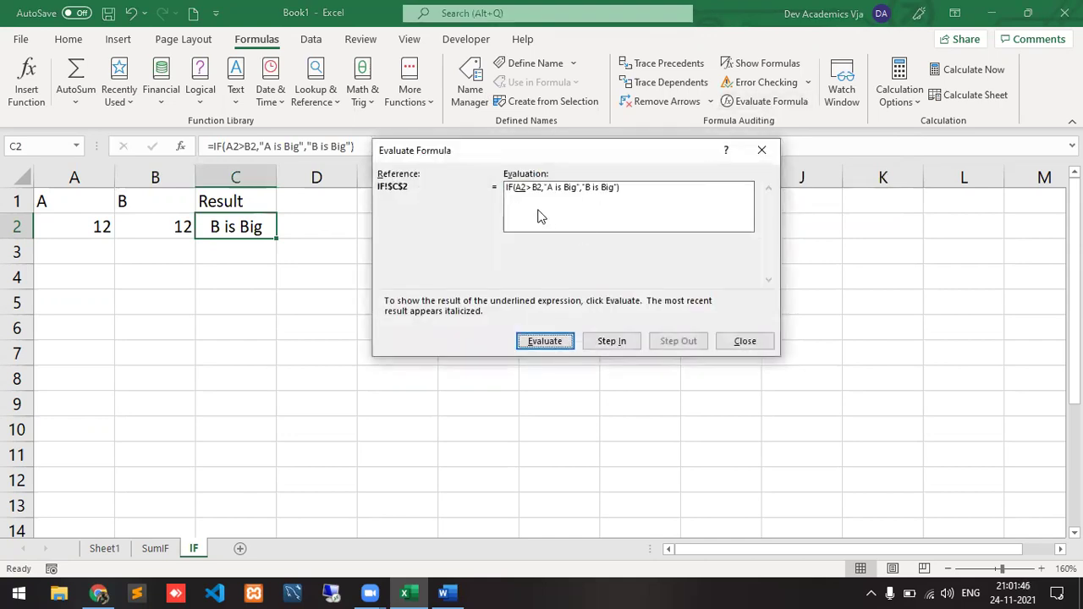
left_click(551, 341)
left_click(551, 341)
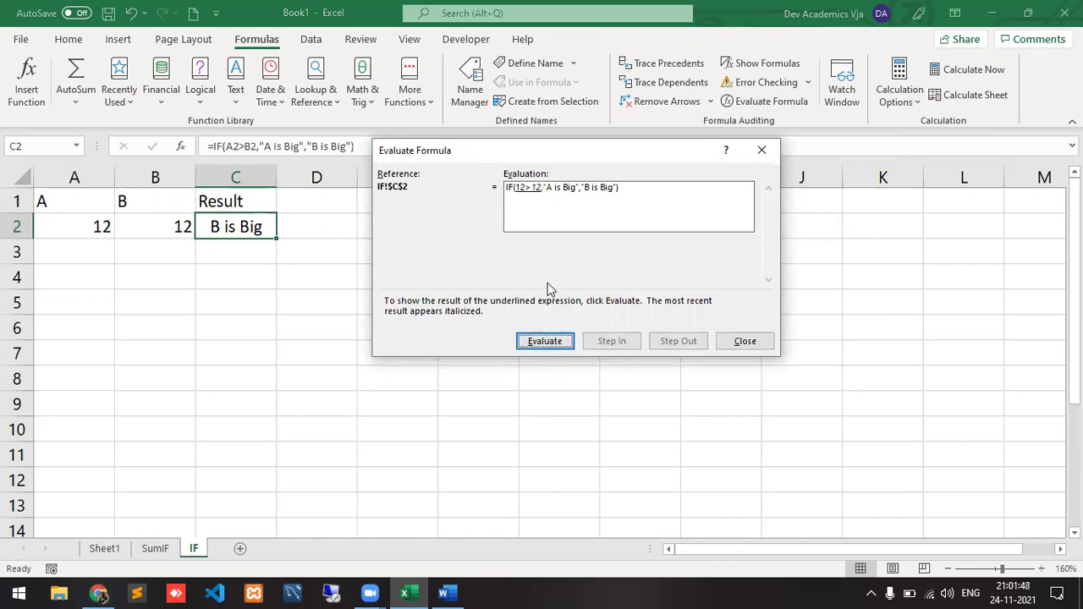
left_click(538, 341)
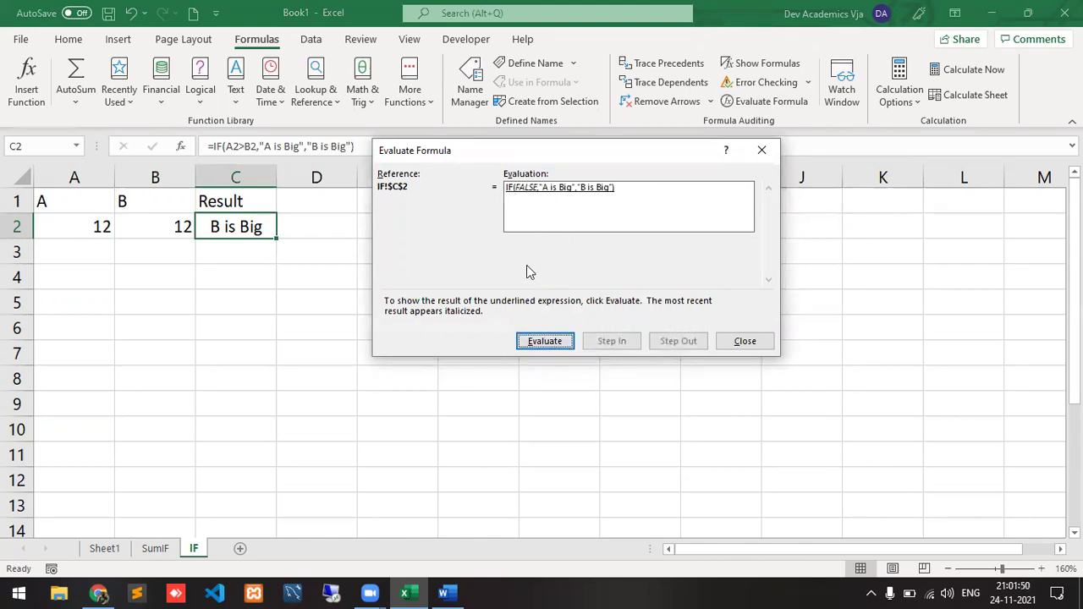
left_click(556, 349)
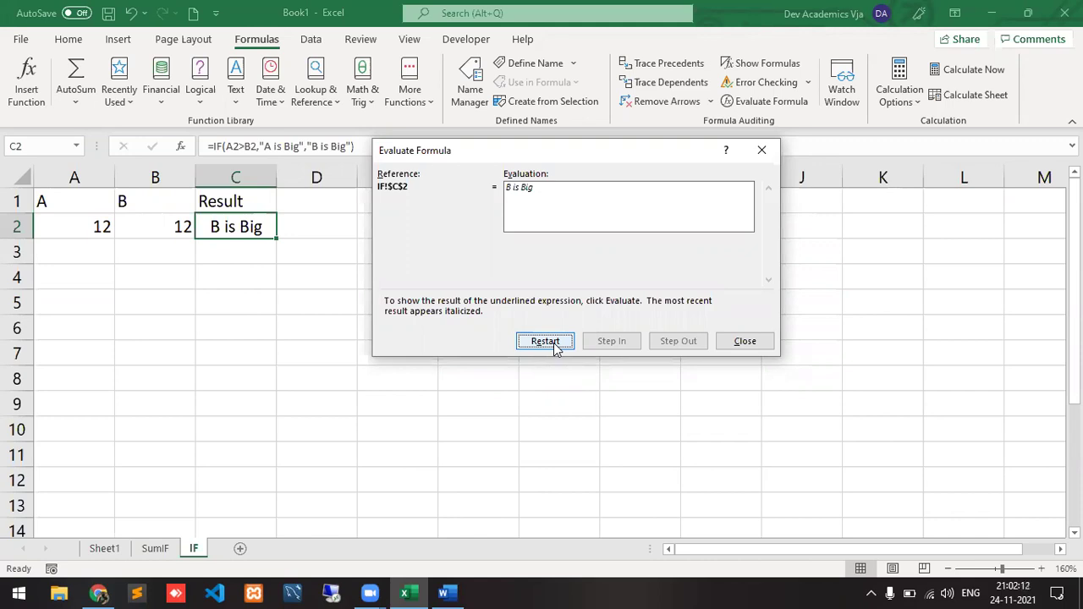
left_click(766, 341)
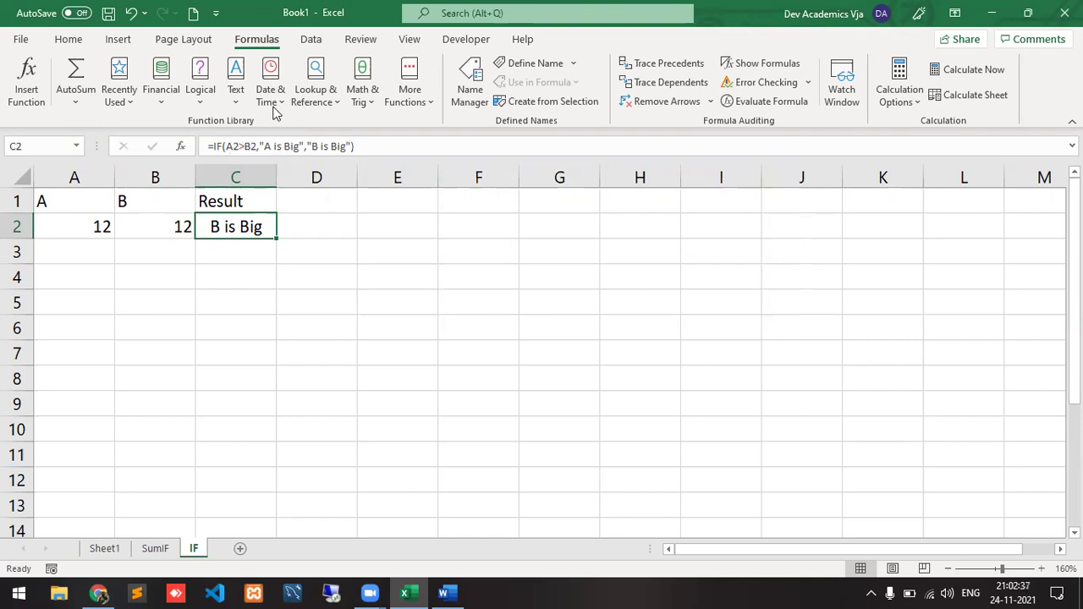
- Enter the note "1. Enter Two Value" in cell E2
left_click(660, 160)
key("Right")
key("Right")
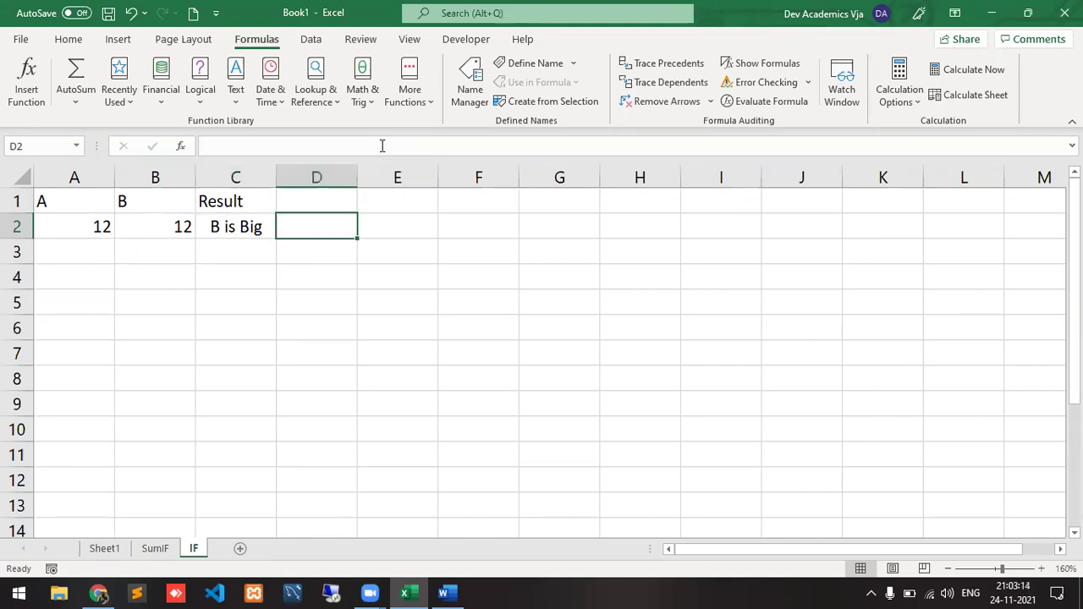
type("1. ")
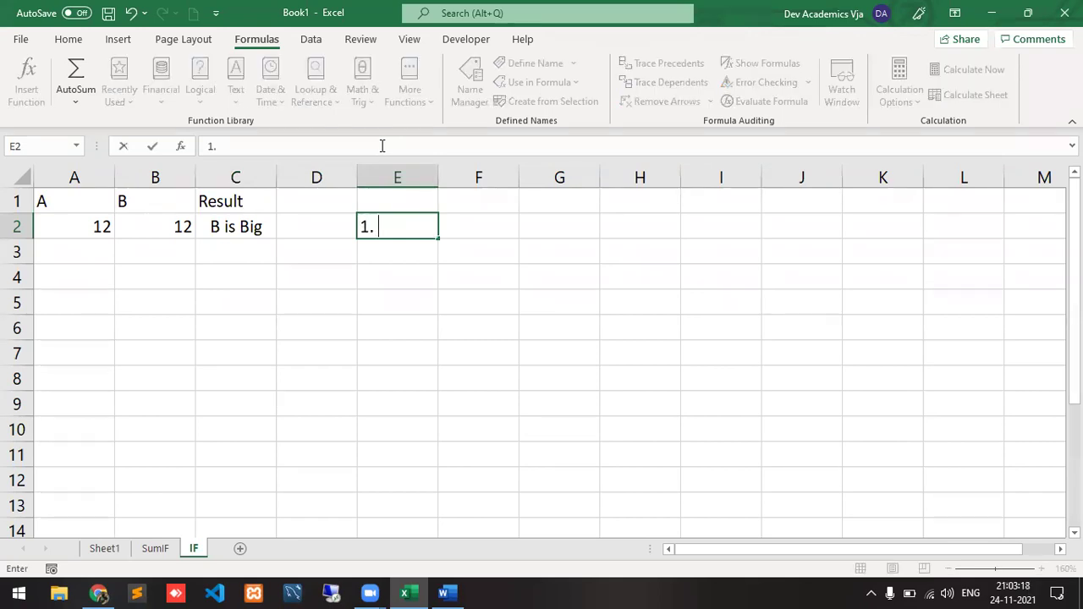
type("Enter ")
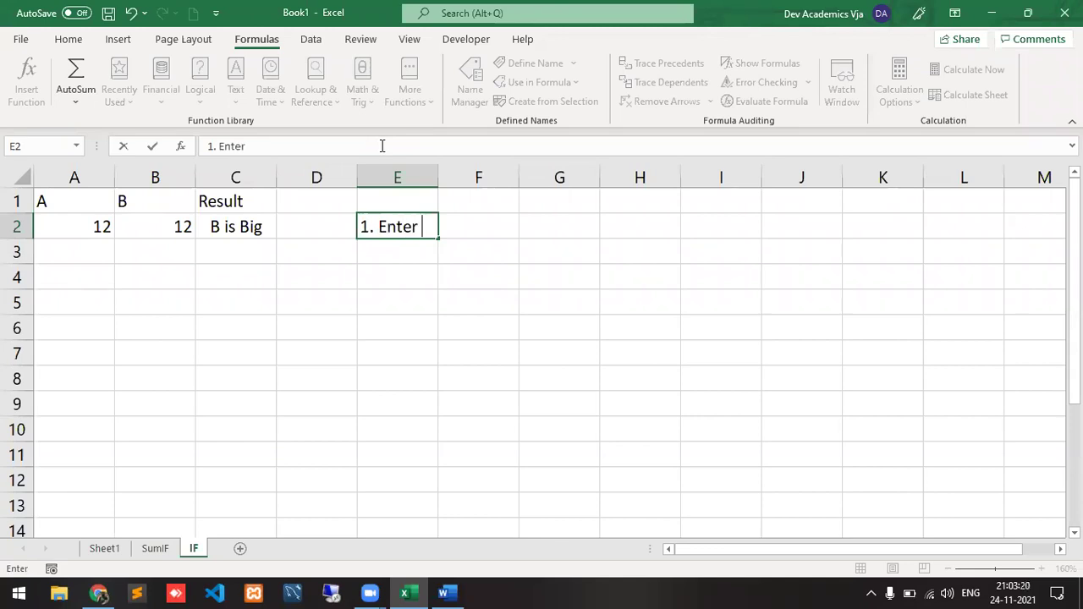
type("Two Value")
key("Return")
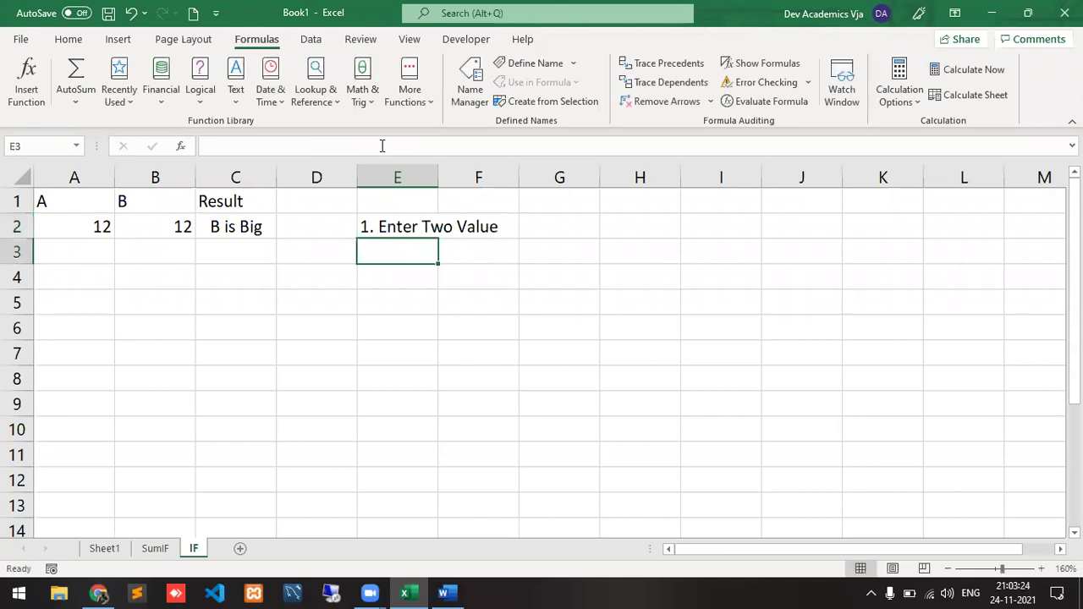
- Enter the note "2. when first value is big => A is Big" in cell E3
type("2. ")
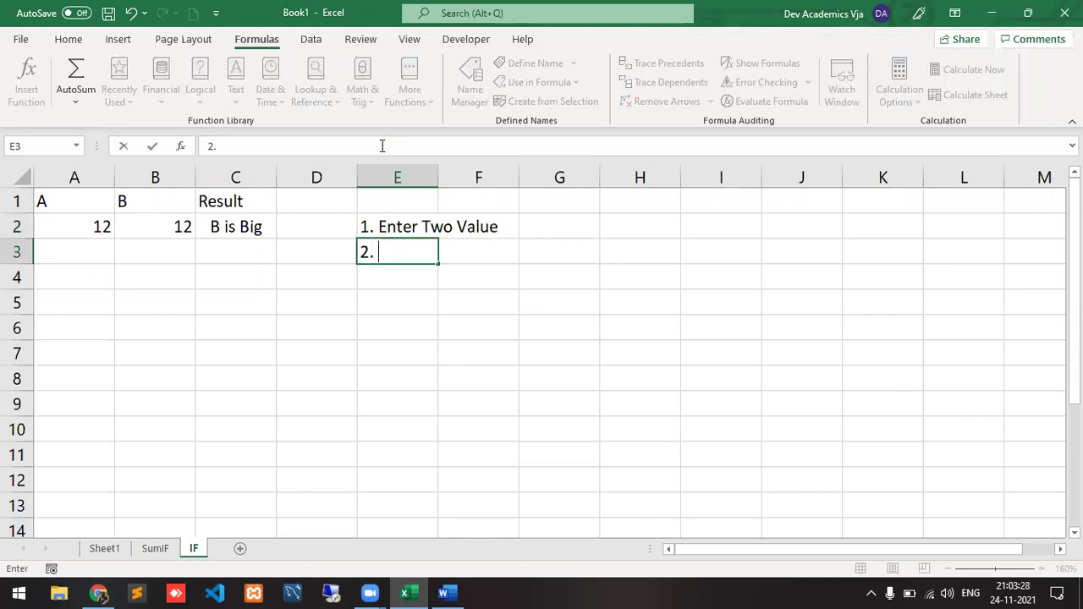
type("when fir")
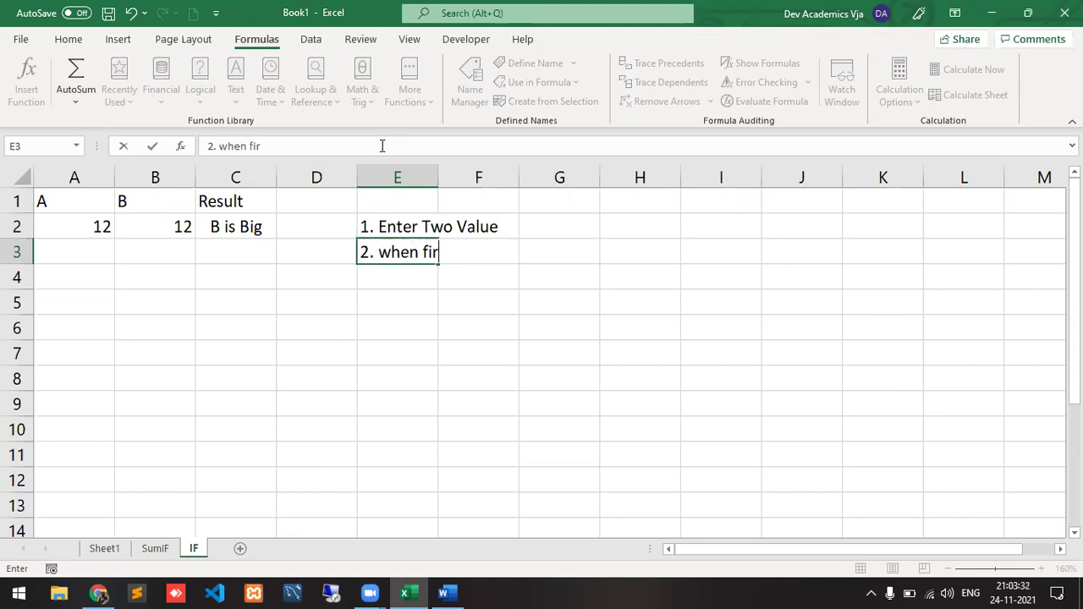
type("st value is ")
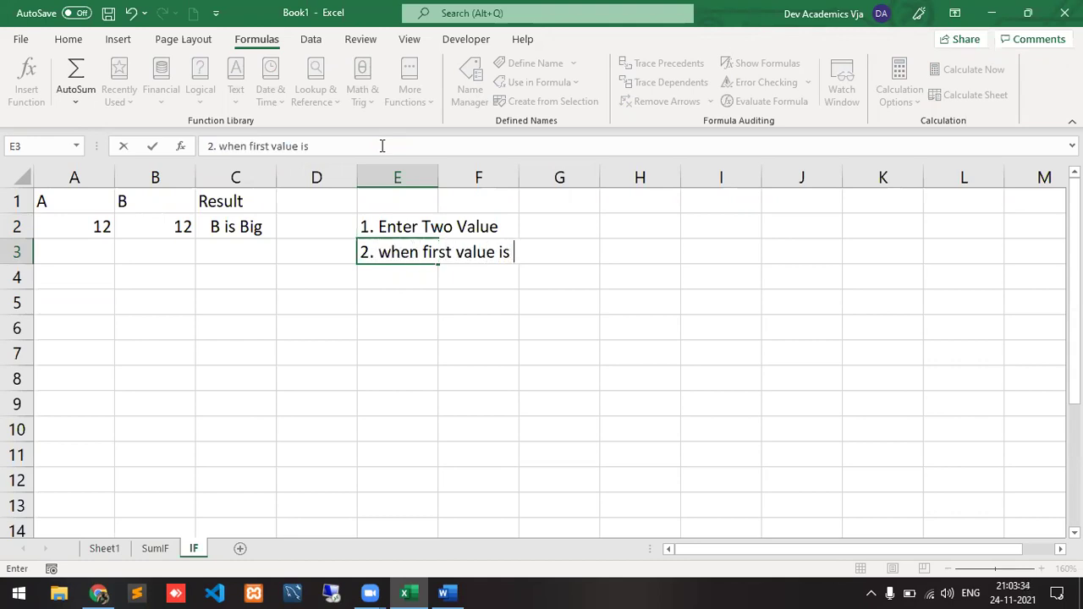
type("big => A is Big")
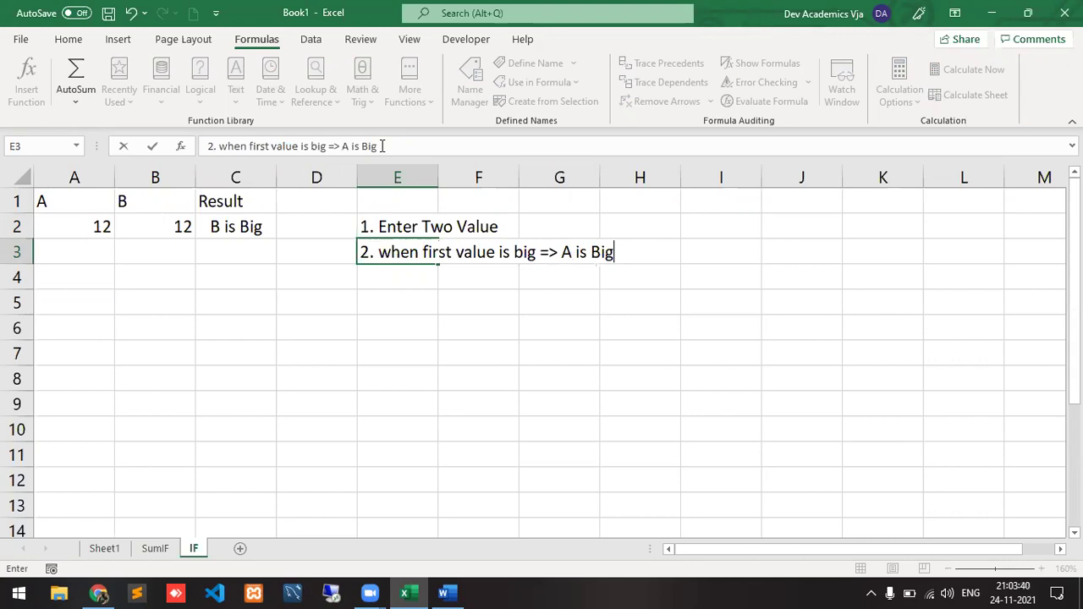
key("Return")
- Enter the note "3. when second value is big => B is Big" in cell E4
type("3. ")
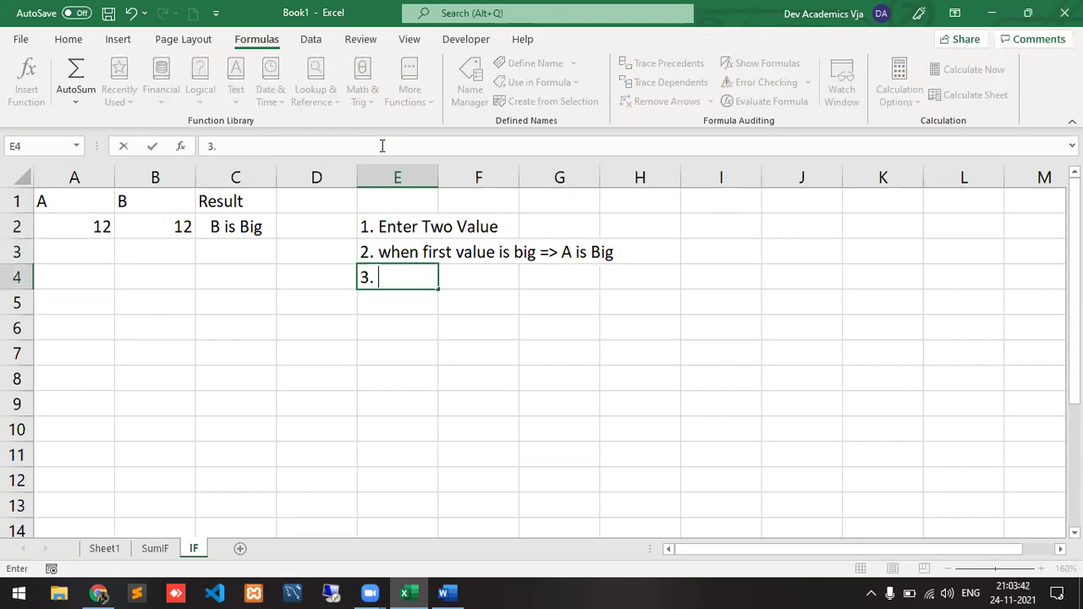
type("when s")
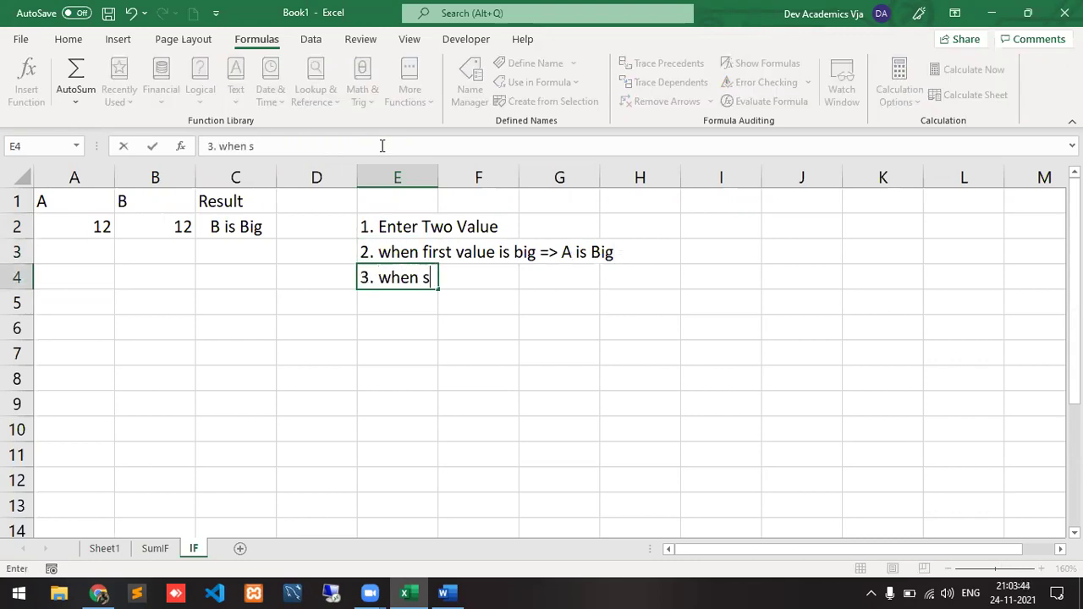
type("econd value is")
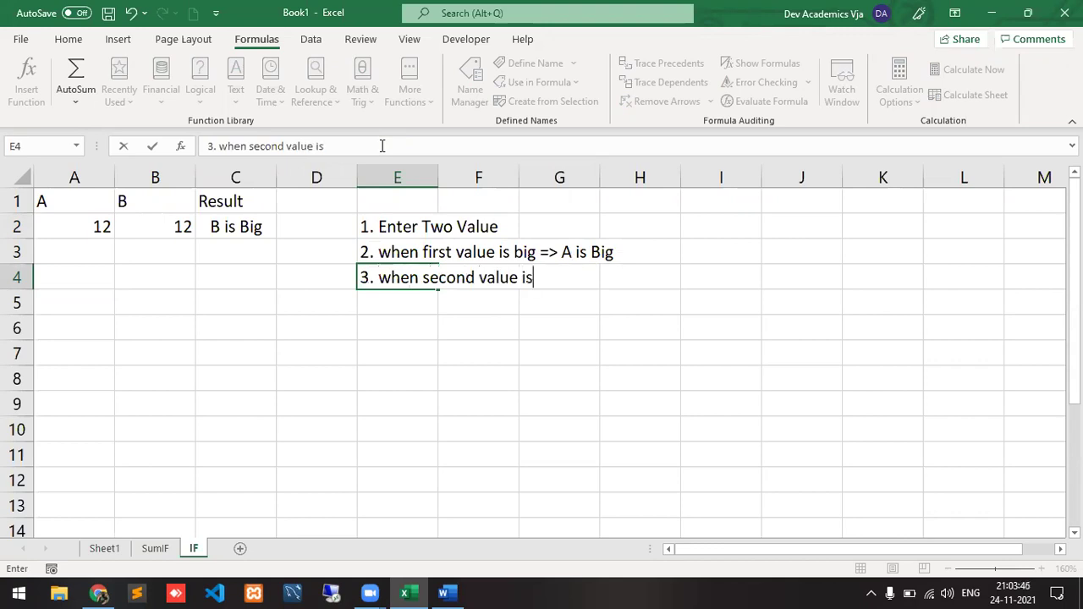
type(" big =")
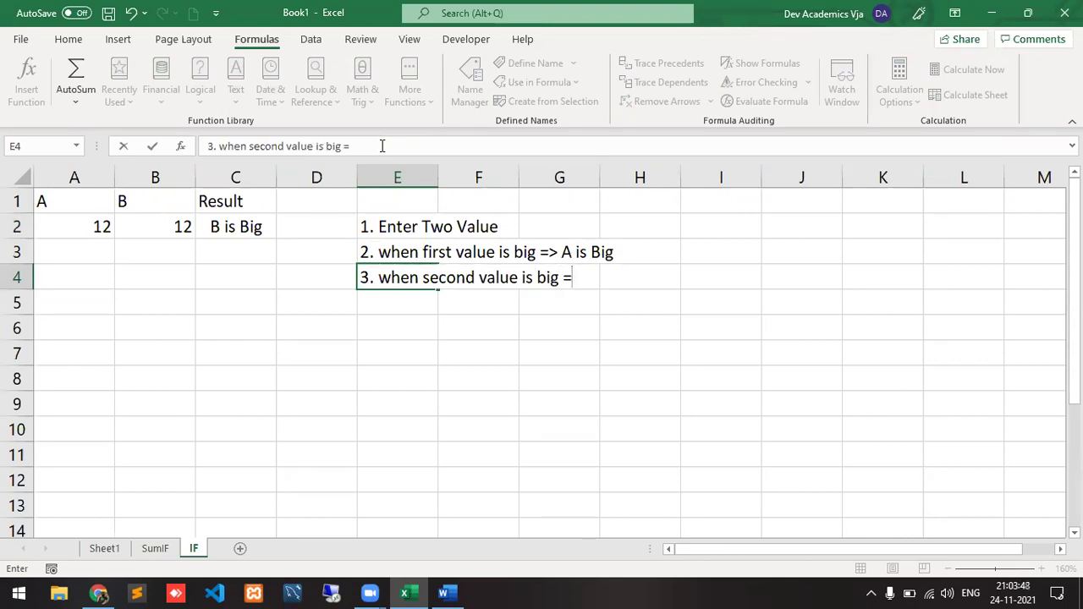
type("> B is big")
key("BackSpace")
key("BackSpace")
key("BackSpace")
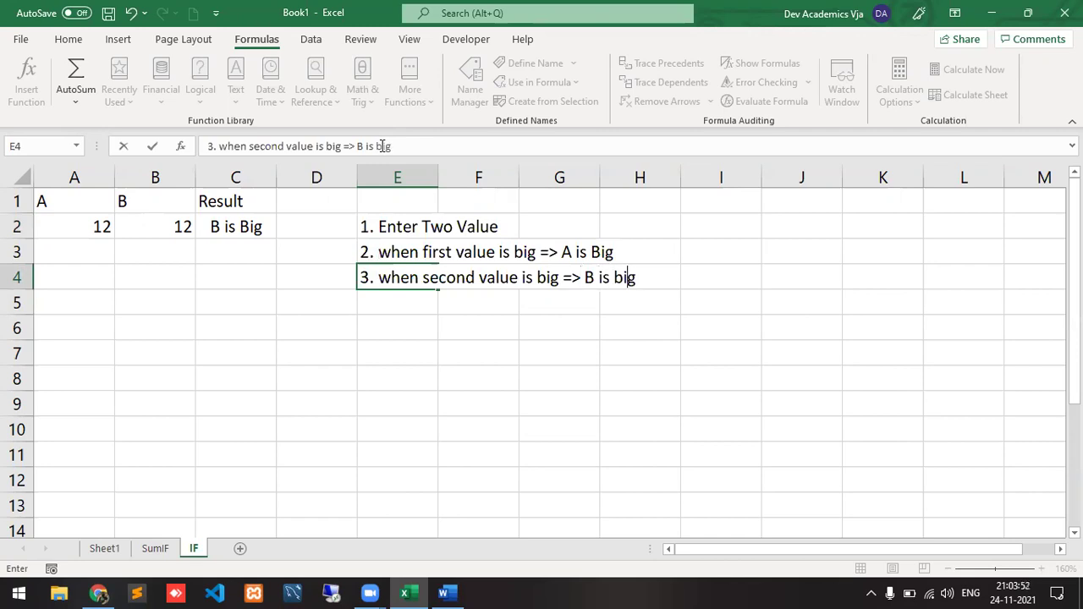
type("Big")
key("Return")
- Enter the note "4. When Both values are equal => Equal" in cell E5
type("4. Weh")
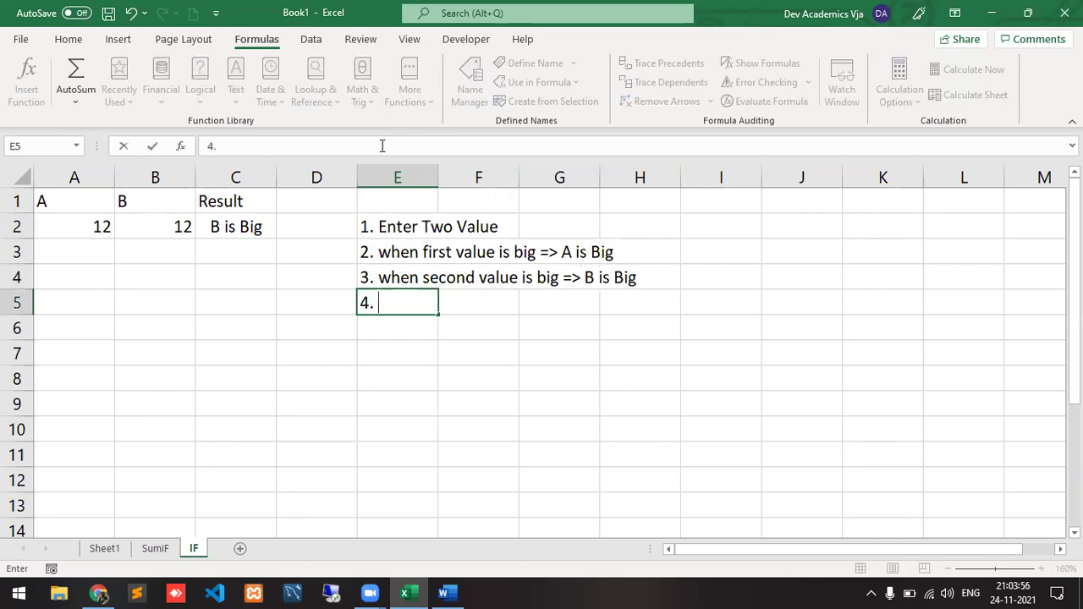
key("BackSpace")
key("BackSpace")
type("hen")
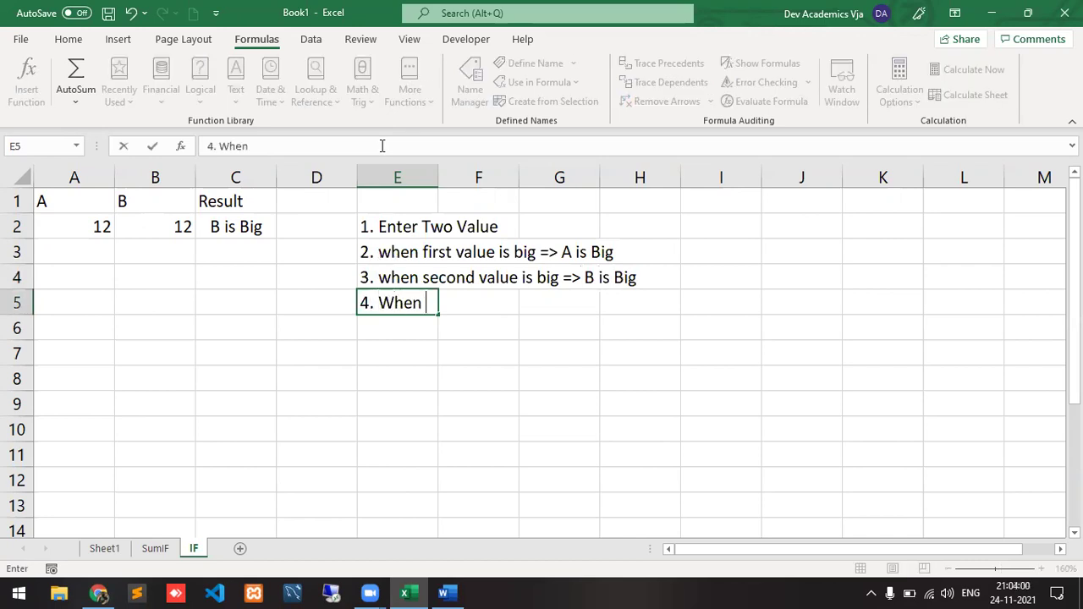
type(" Third value is")
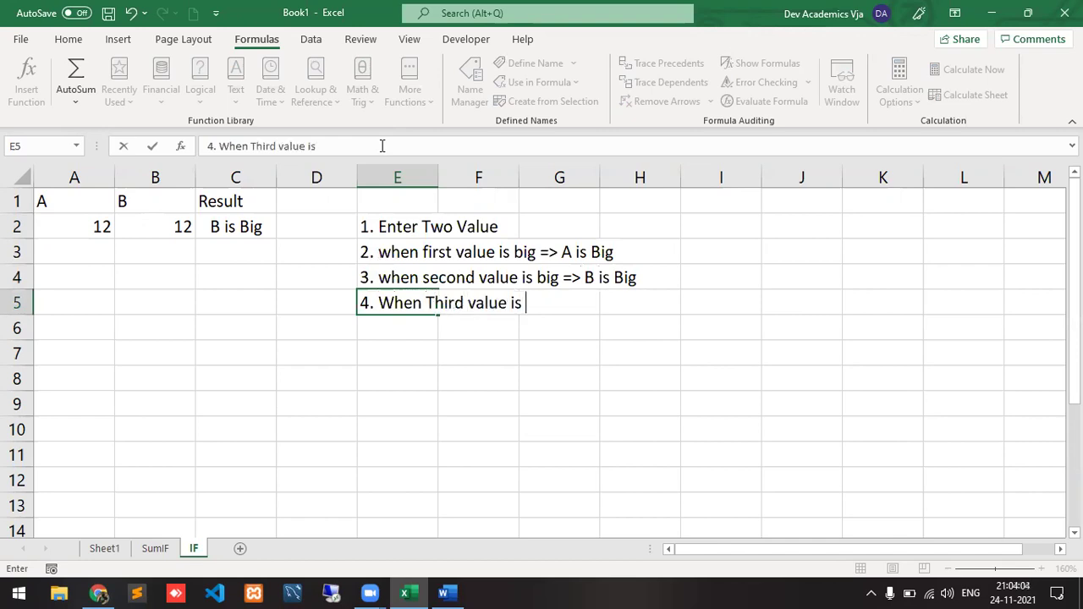
key("BackSpace")
key("BackSpace")
key("BackSpace")
key("BackSpace")
key("BackSpace")
key("BackSpace")
key("BackSpace")
key("BackSpace")
key("BackSpace")
key("BackSpace")
key("BackSpace")
key("BackSpace")
key("BackSpace")
key("BackSpace")
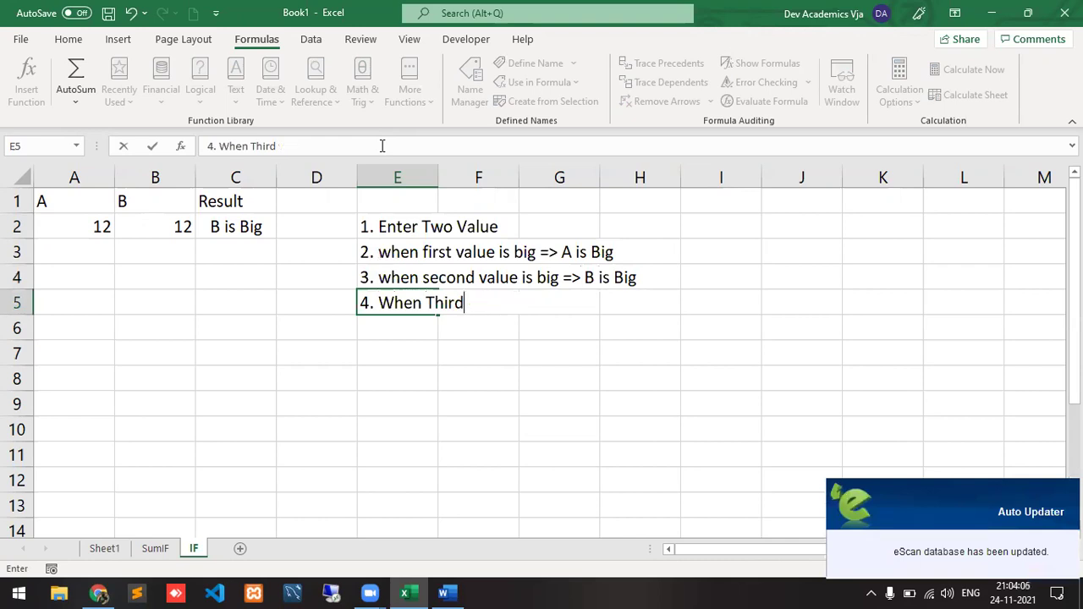
type("Both value")
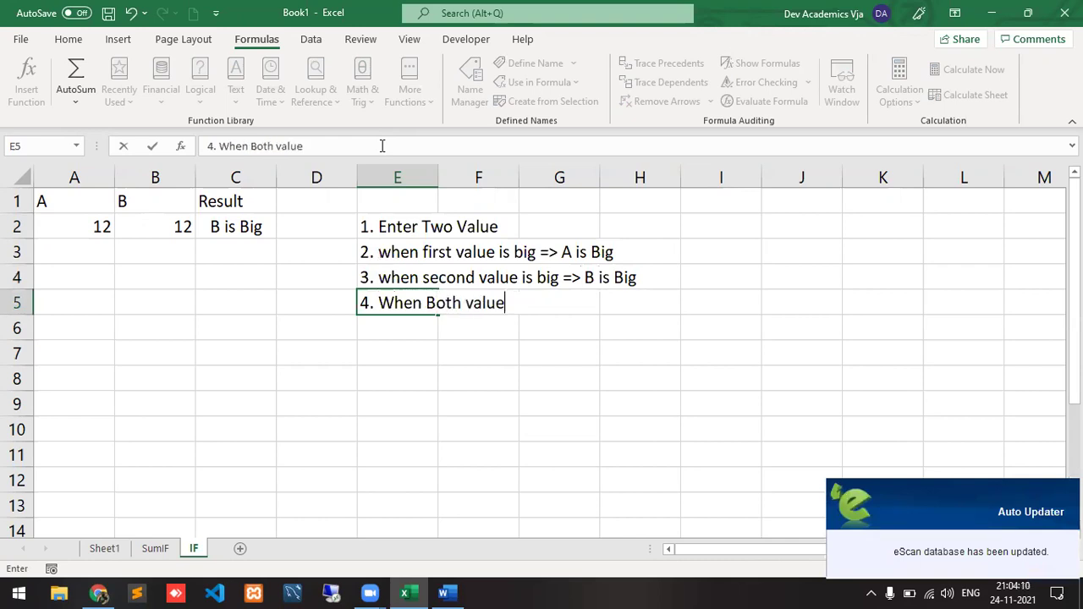
type("s are equla")
key("BackSpace")
key("BackSpace")
type("al => ")
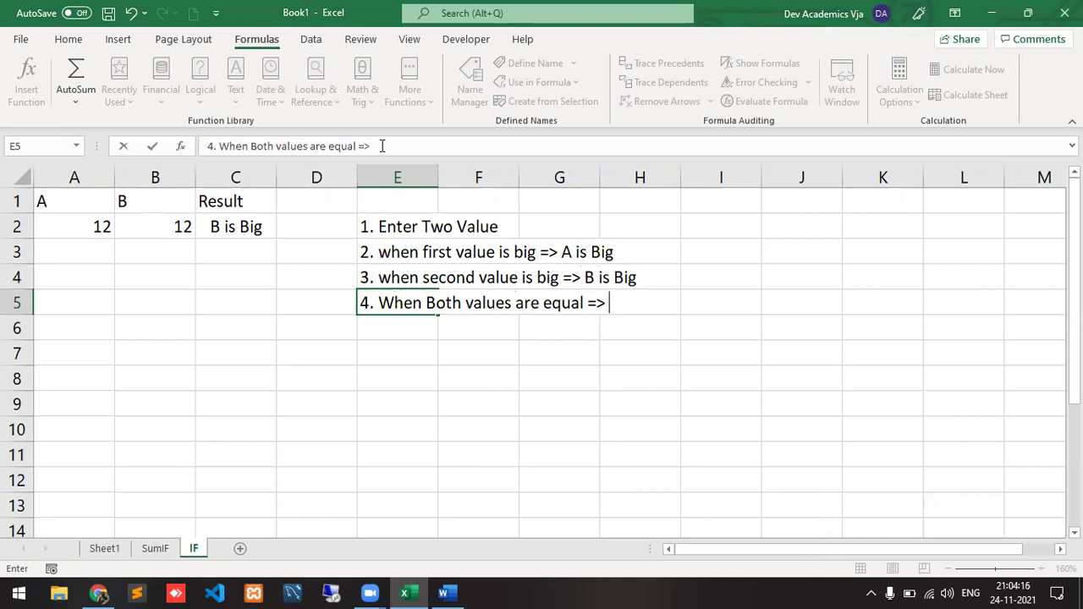
type("Equal")
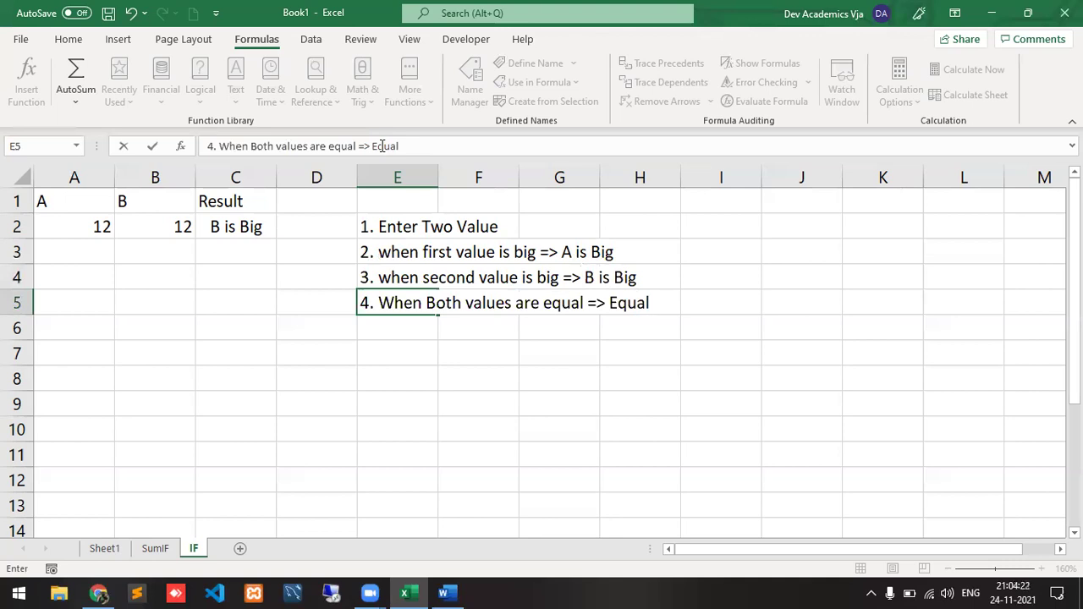
key("Return")
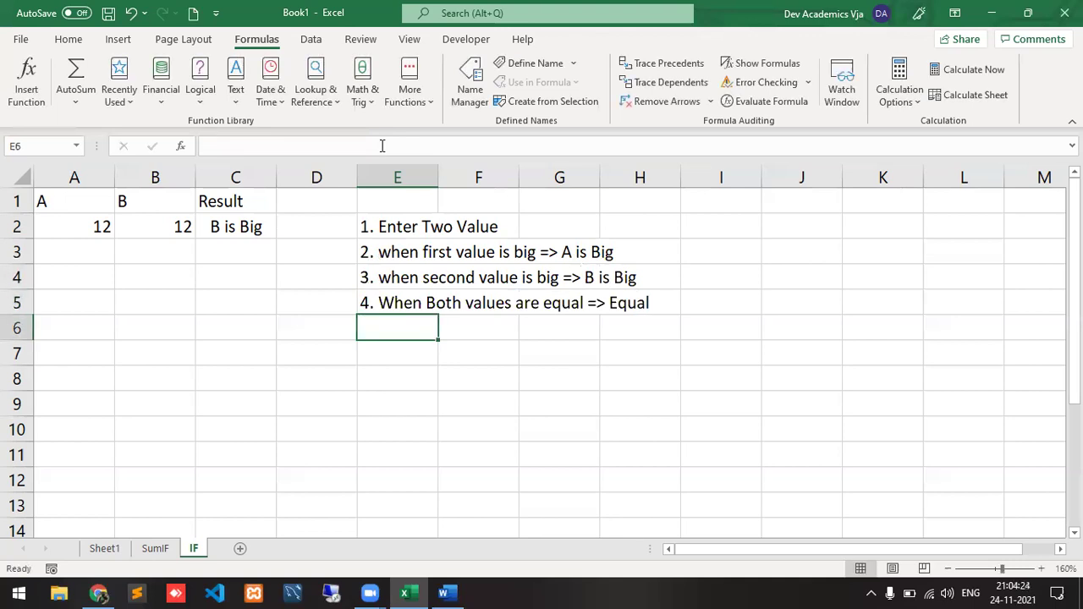
- Fill the IF formula from C2 down into cell C3
key("Up")
key("Up")
key("Down")
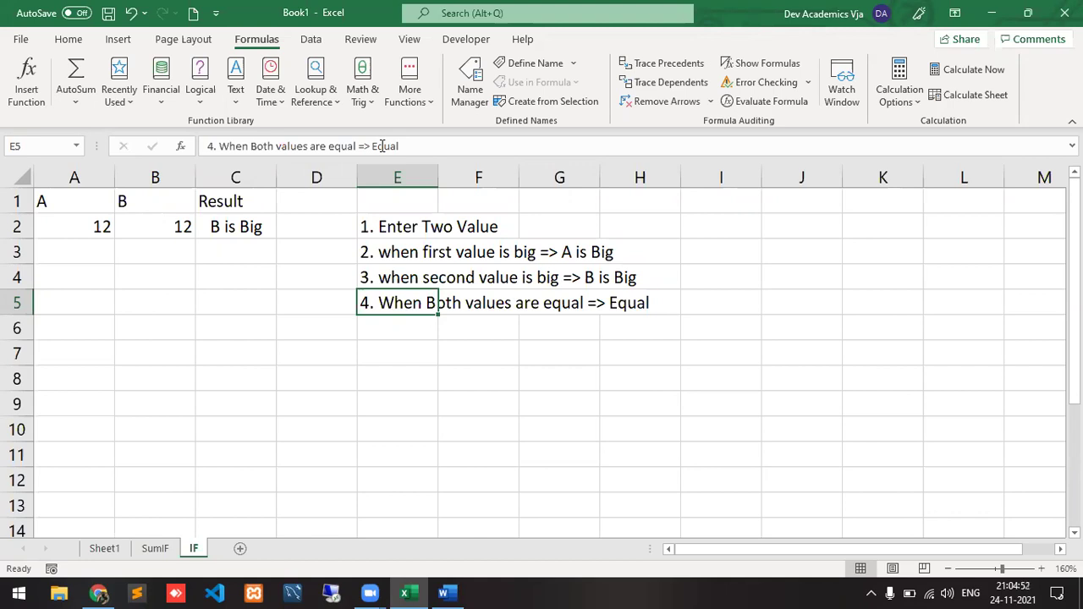
key("Up")
key("Left")
key("Left")
key("Left")
key("Left")
key("Up")
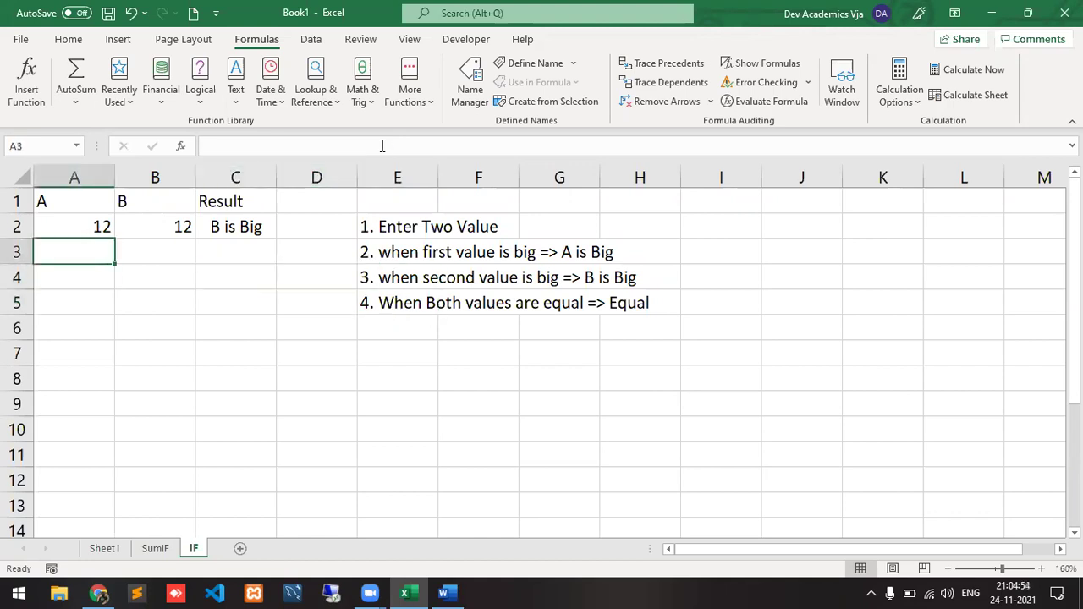
key("Right")
key("Right")
key("ctrl+d")
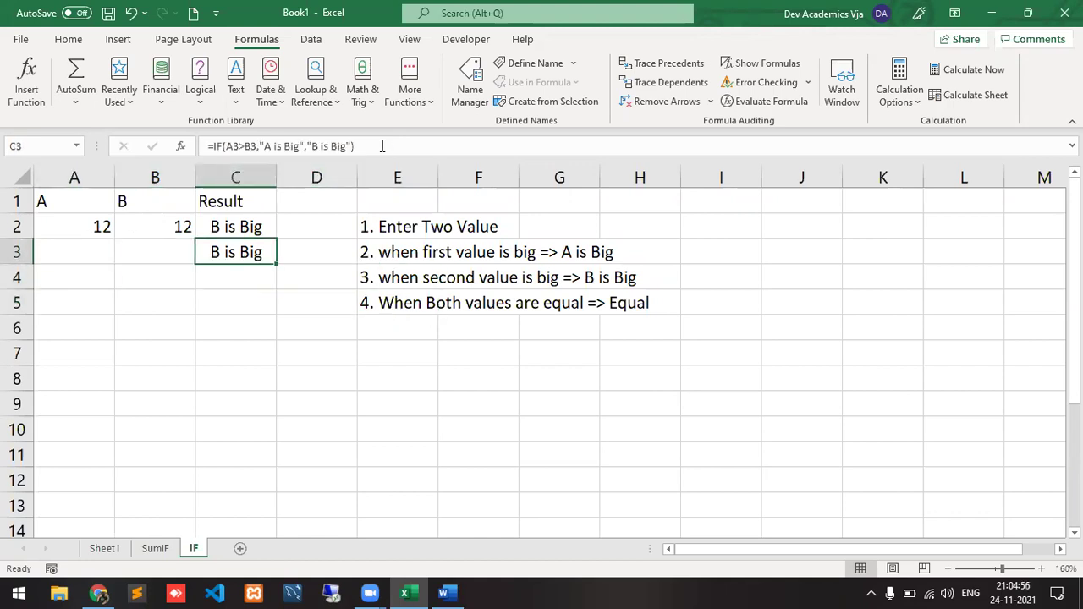
- Wrap the IF formula in C3 inside an outer IF function with its own closing parenthesis
left_click(234, 146)
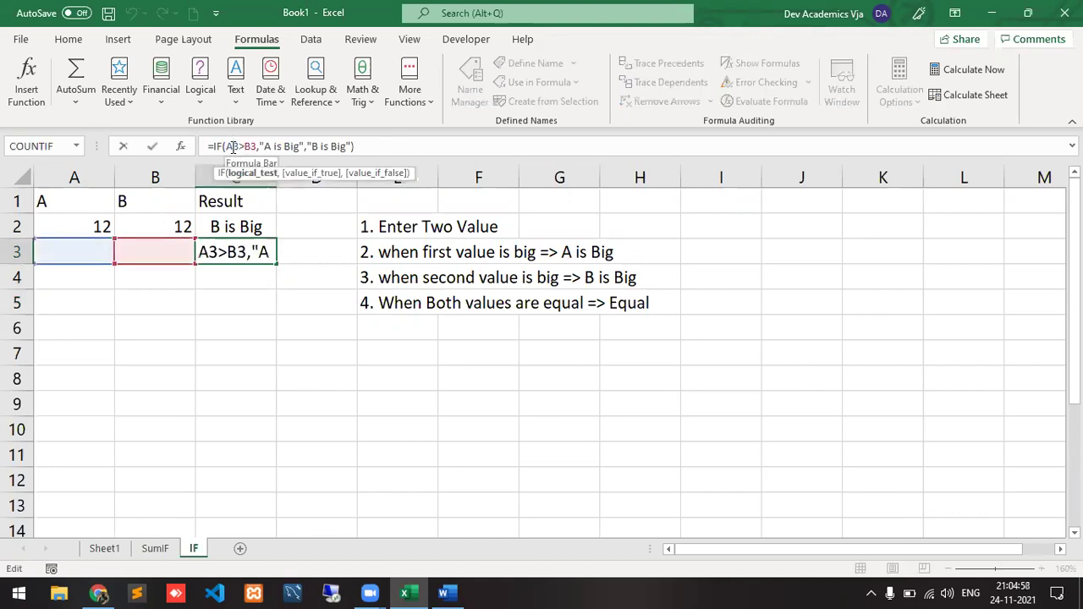
key("Home")
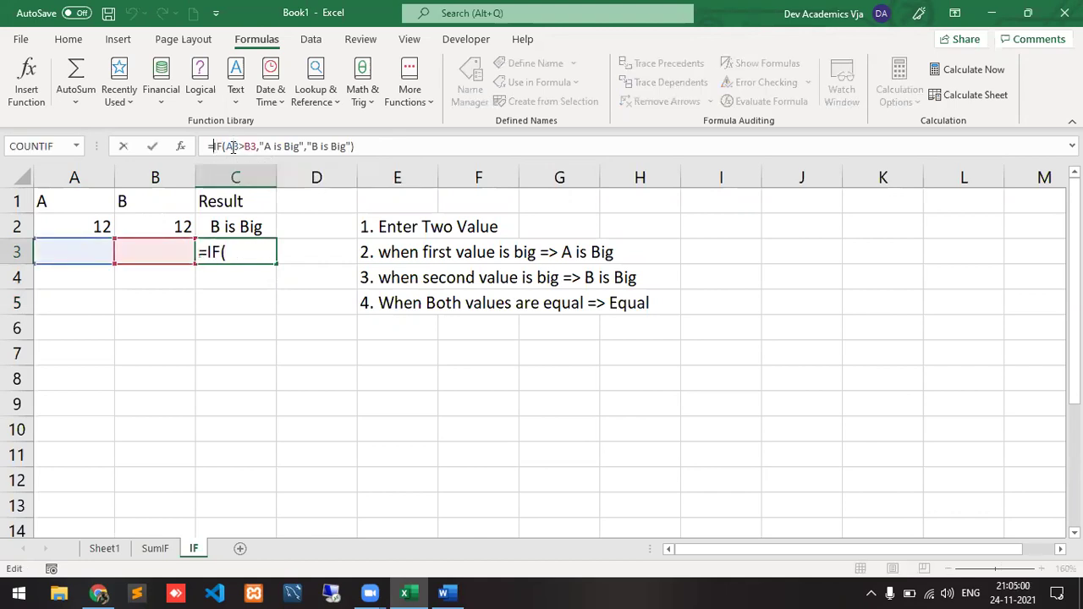
type("if(")
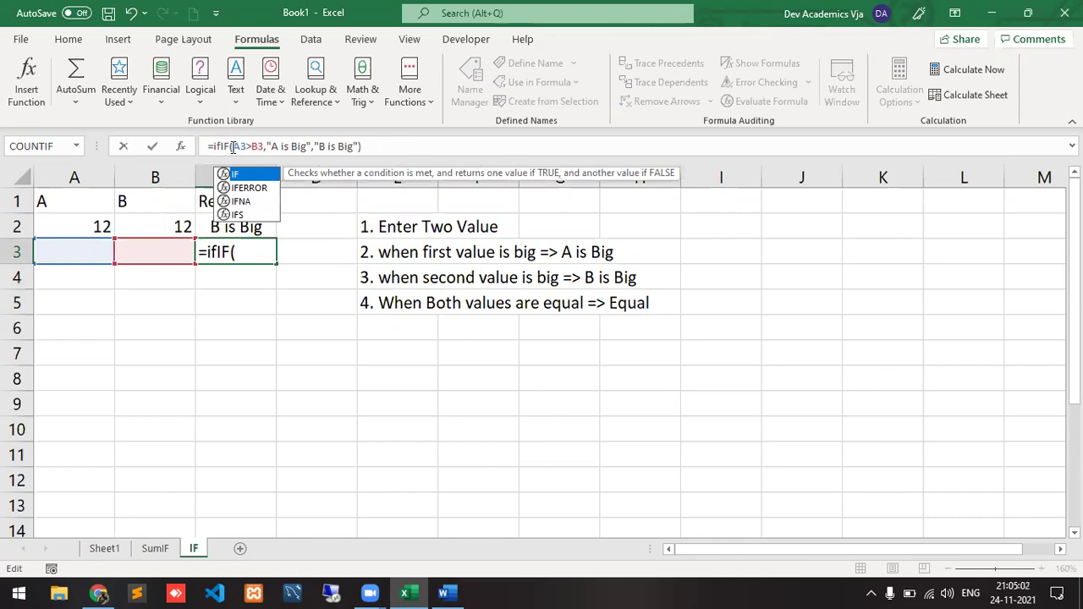
left_click(378, 146)
type(")")
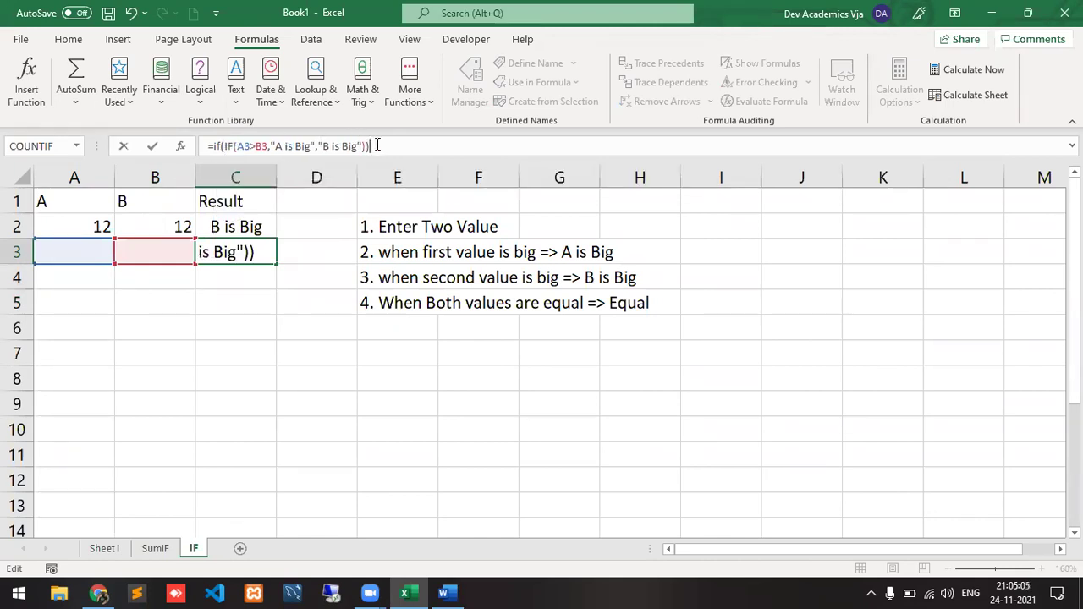
- Give the outer IF in C3 the test A3=B3 and true result "Equal", keeping the inner IF as the false result
left_click(225, 145)
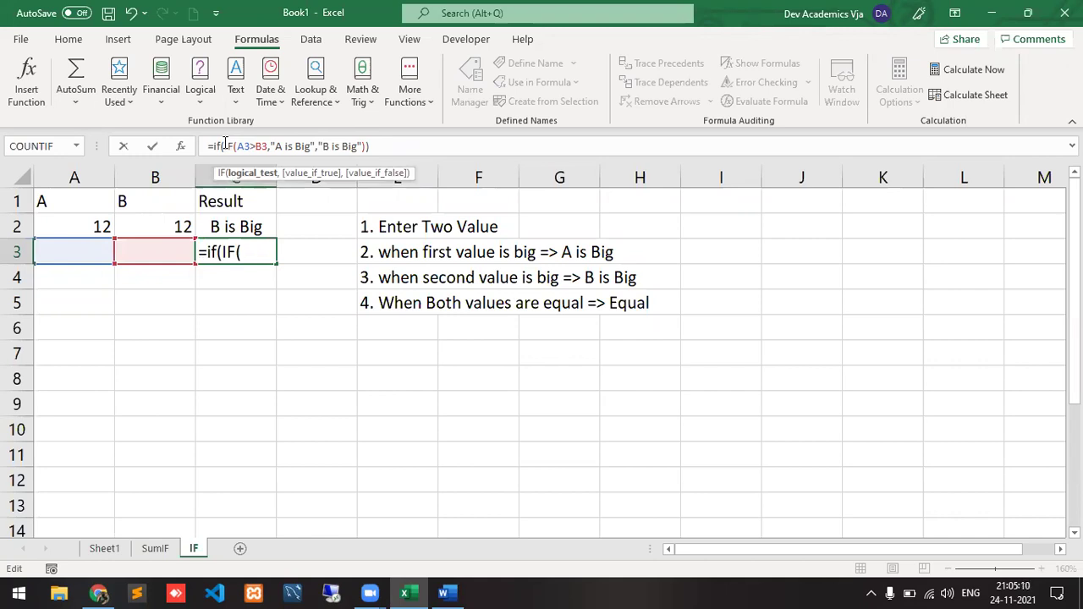
type("a3=")
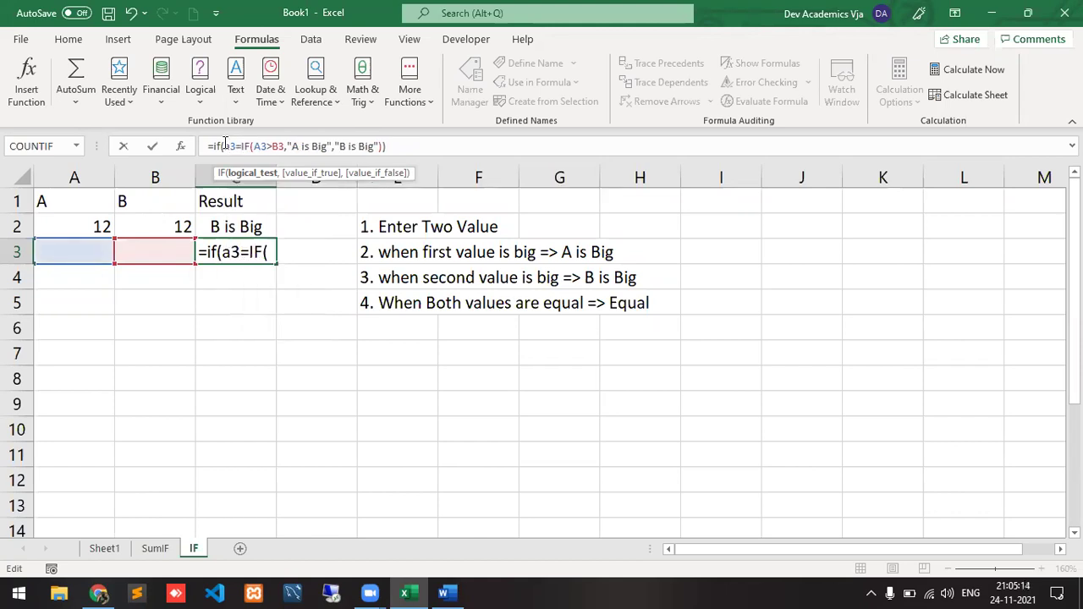
type("b3")
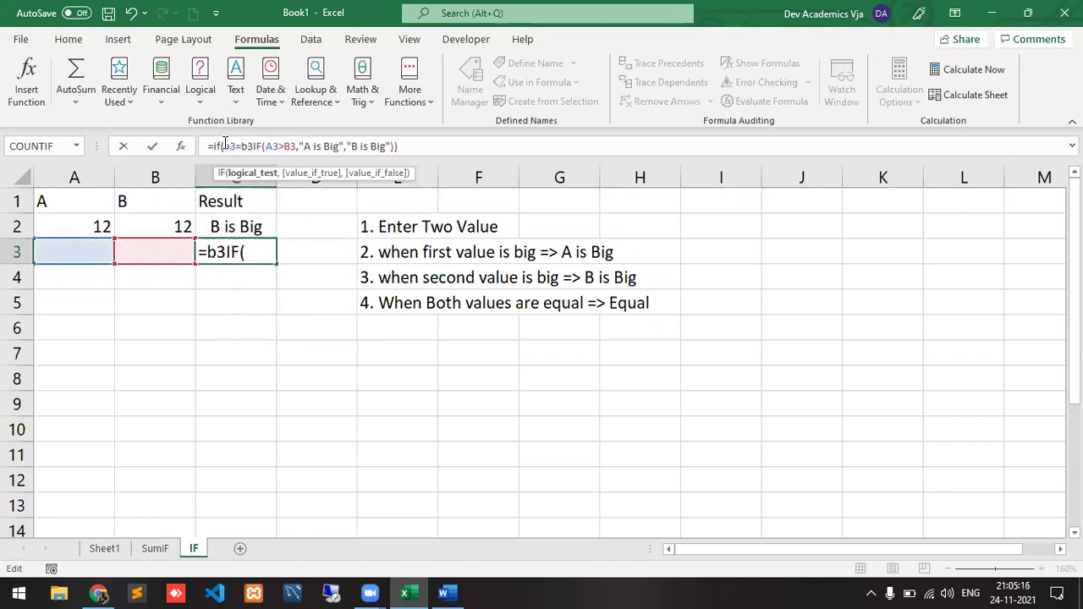
type(",")
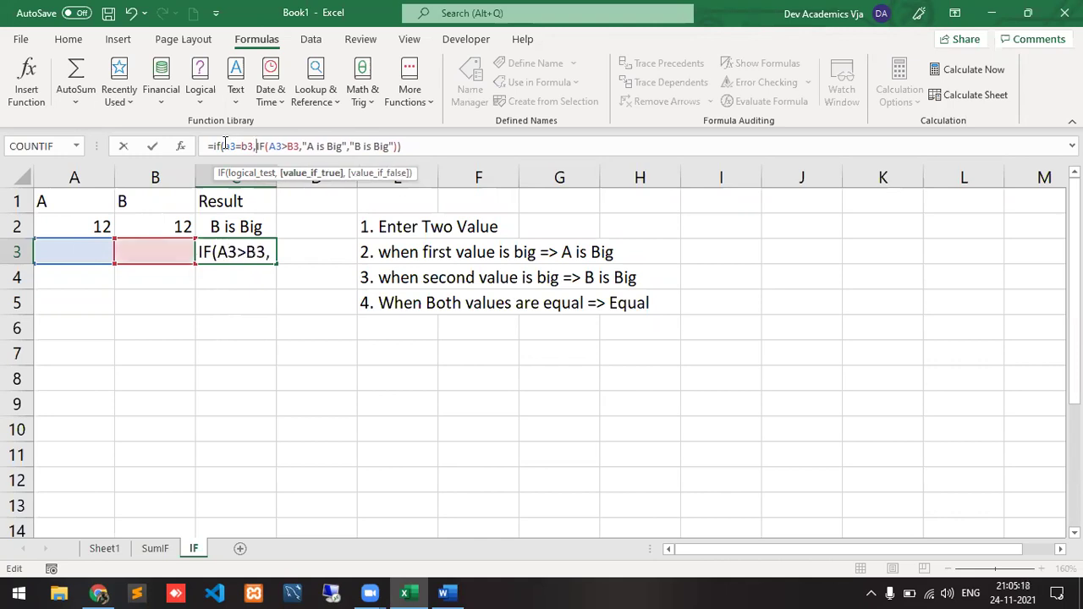
type("\"")
type("Equal")
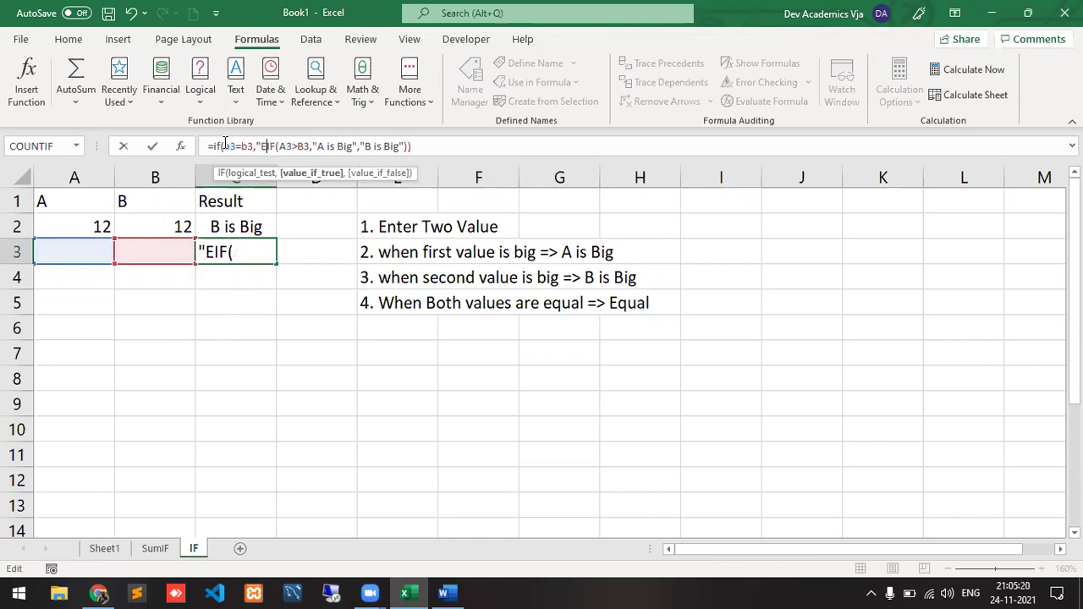
type("\",")
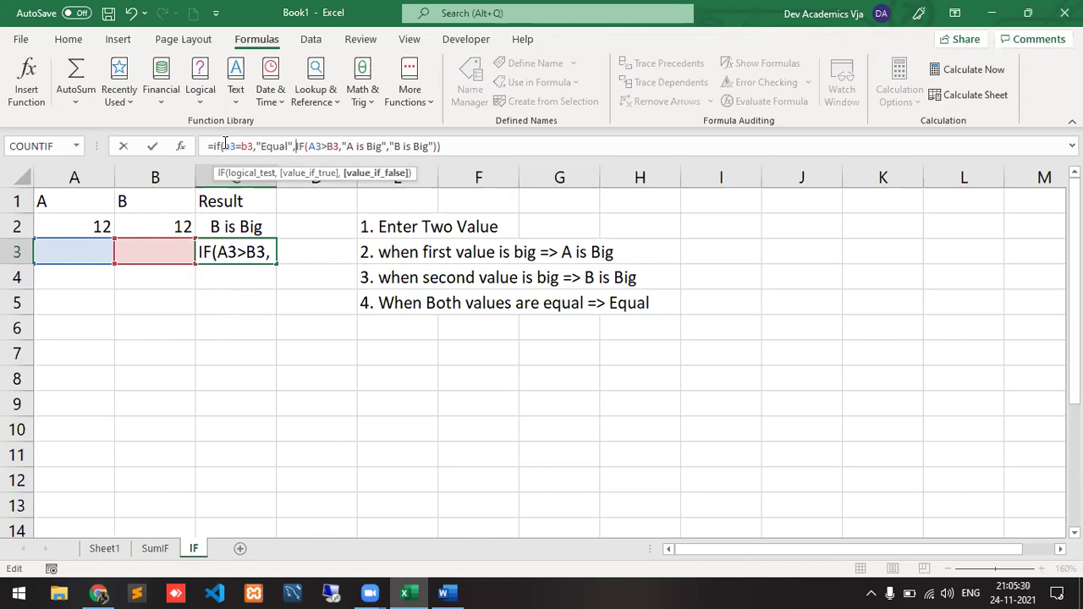
key("Return")
- Enter 7 in cell A3 and 5 in cell B3
key("Up")
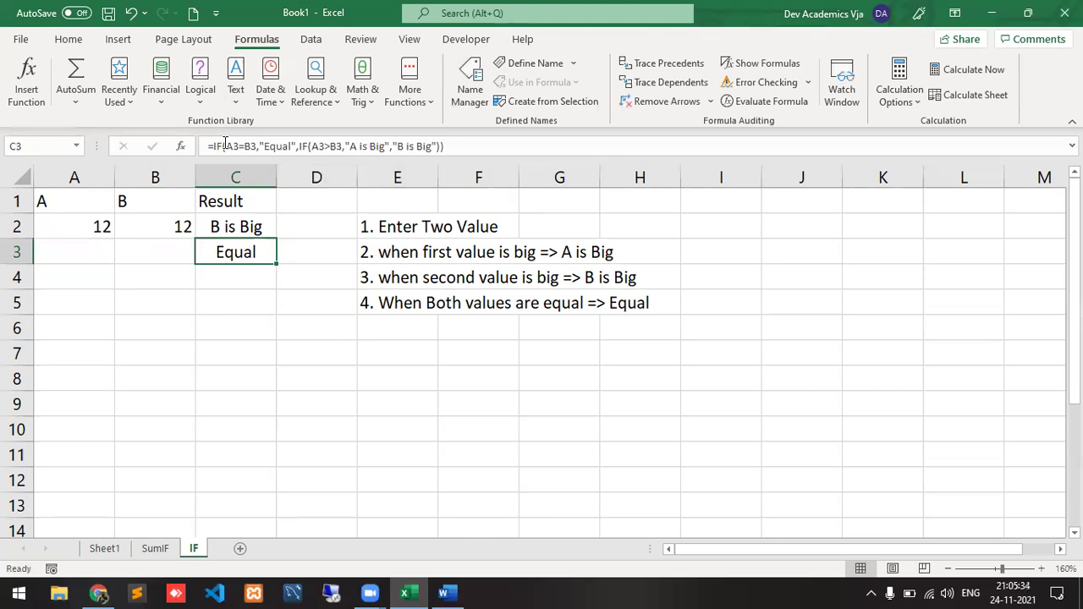
key("Left")
key("Left")
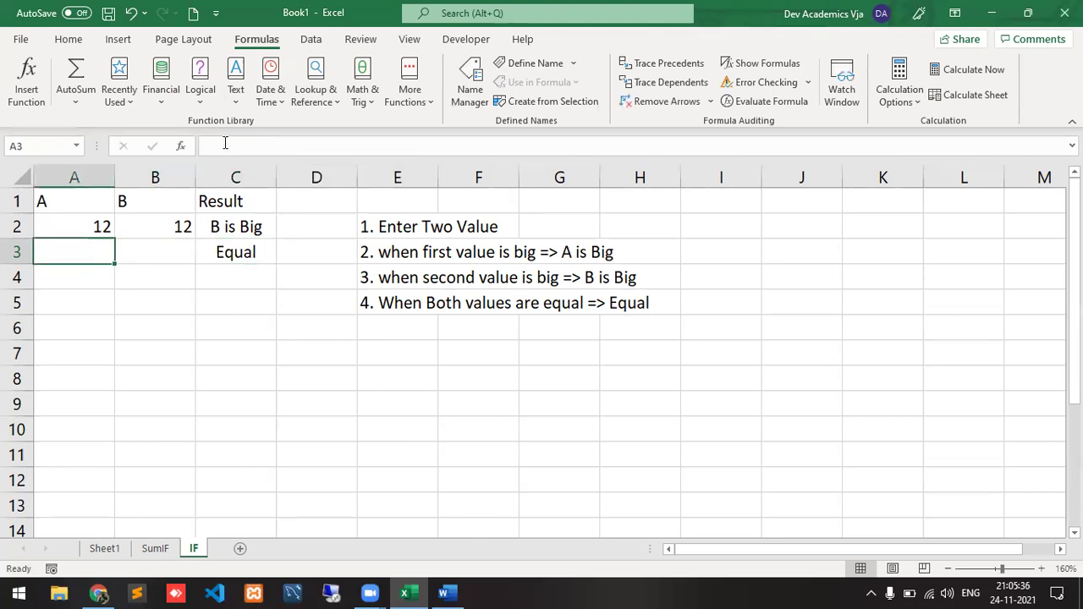
type("7")
key("Tab")
type("5")
key("Tab")
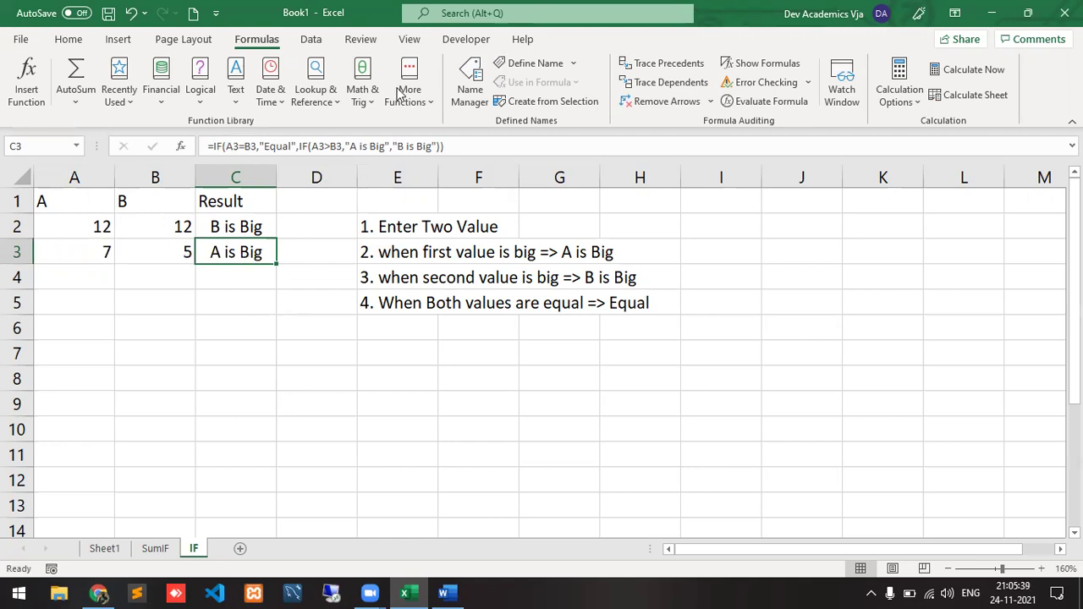
- Evaluate the nested IF formula in C3 stage by stage through to its final result, and close the evaluation
left_click(747, 102)
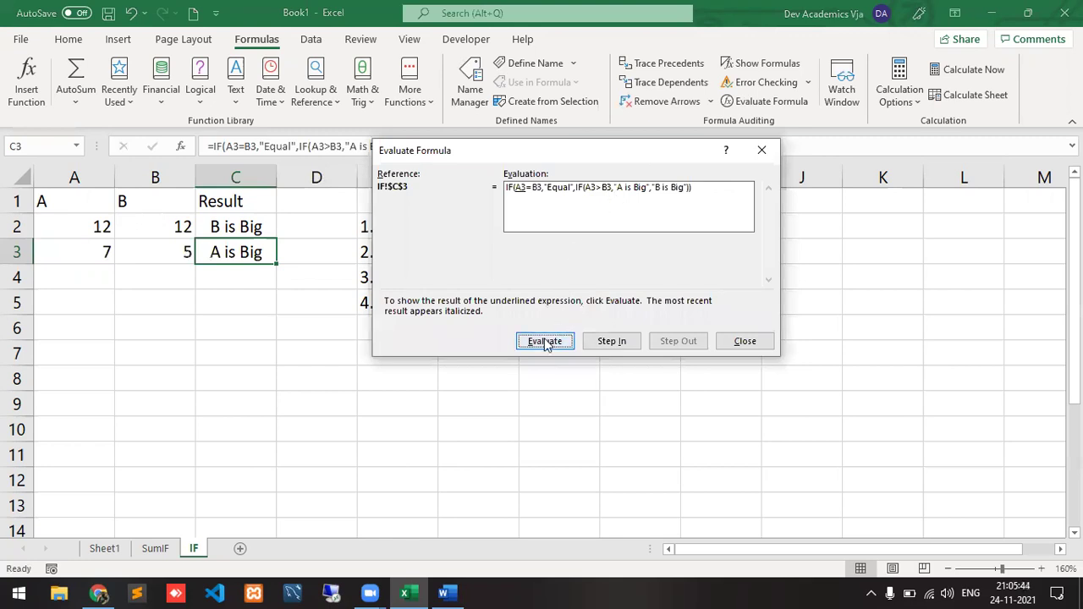
left_click(546, 342)
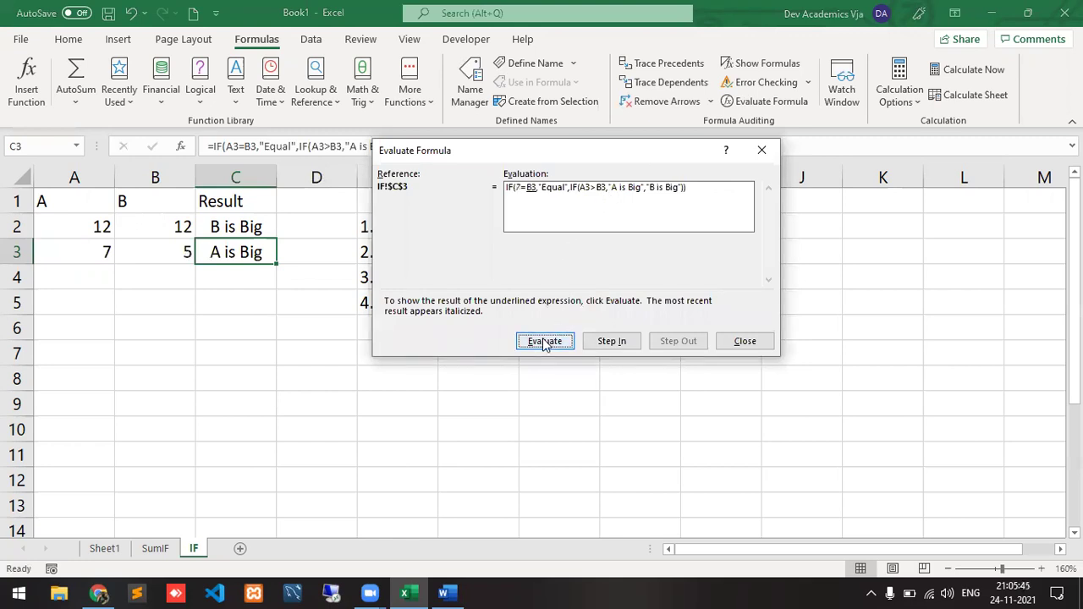
left_click(546, 342)
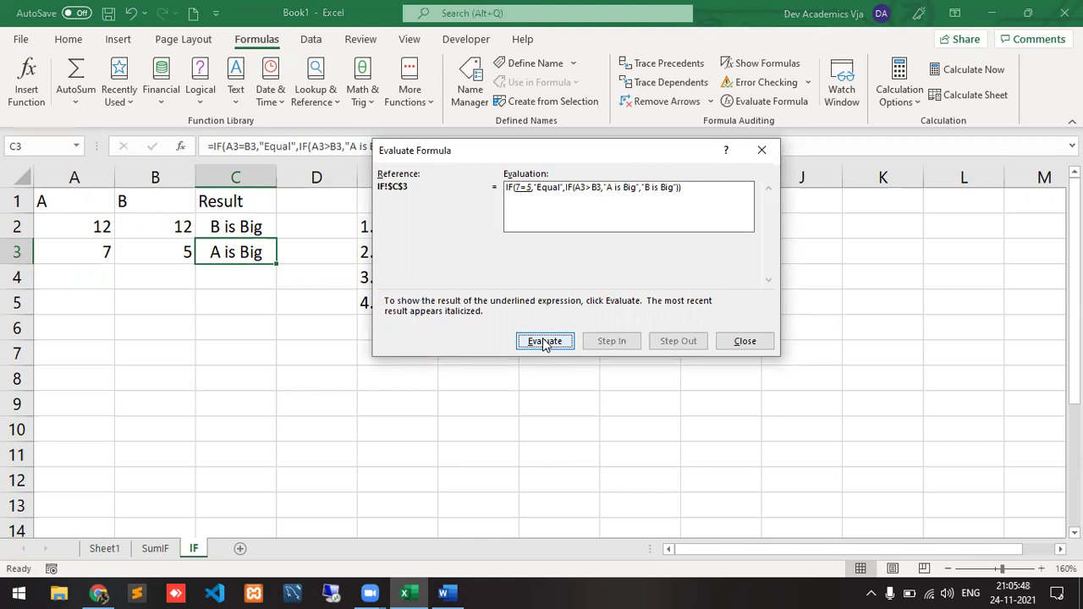
left_click(545, 342)
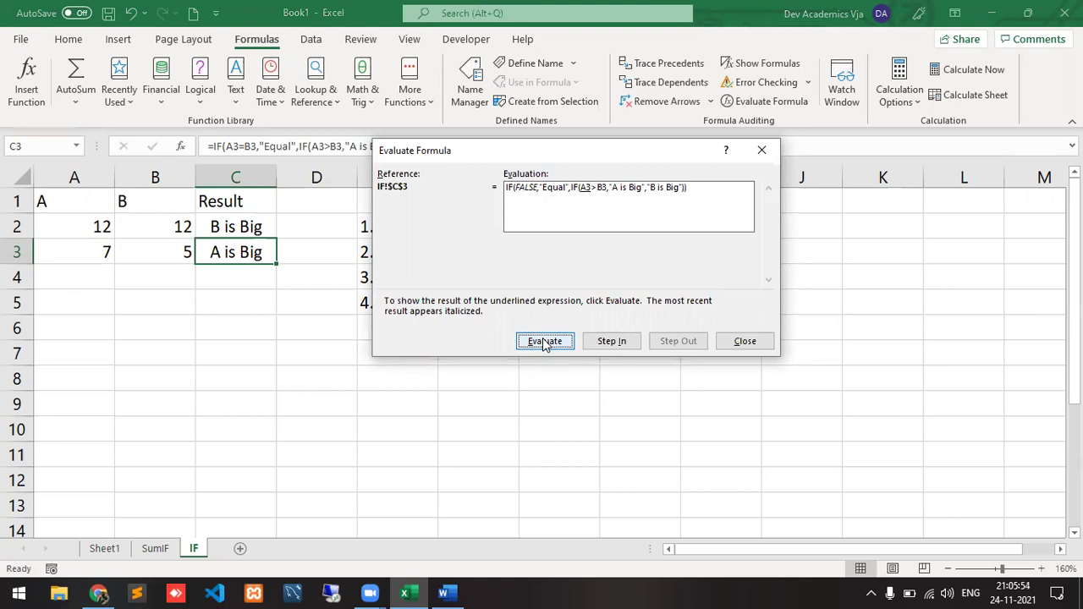
left_click(545, 342)
left_click(545, 342)
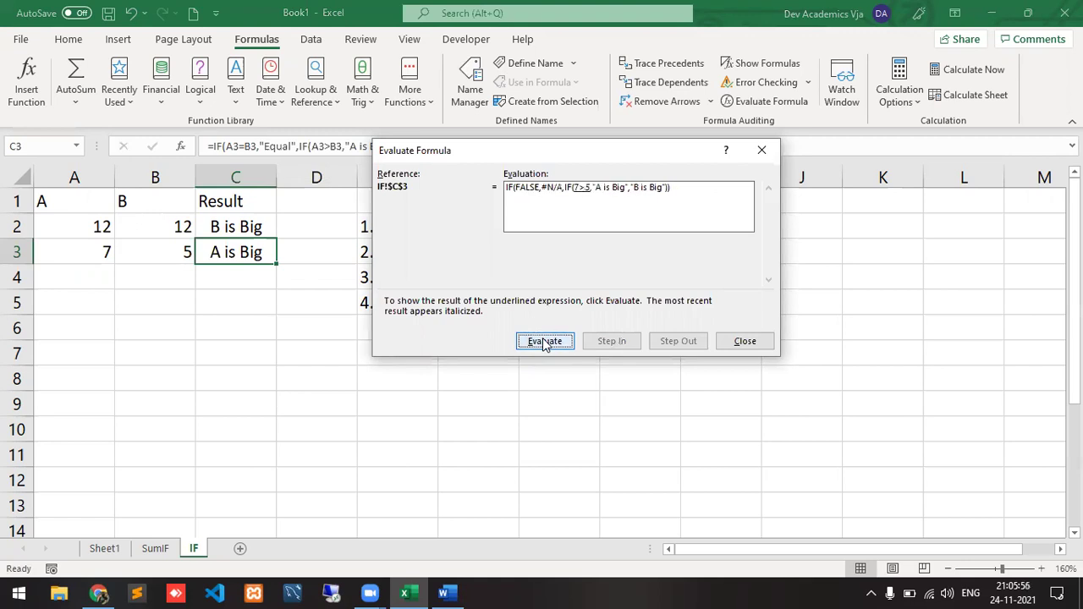
left_click(545, 342)
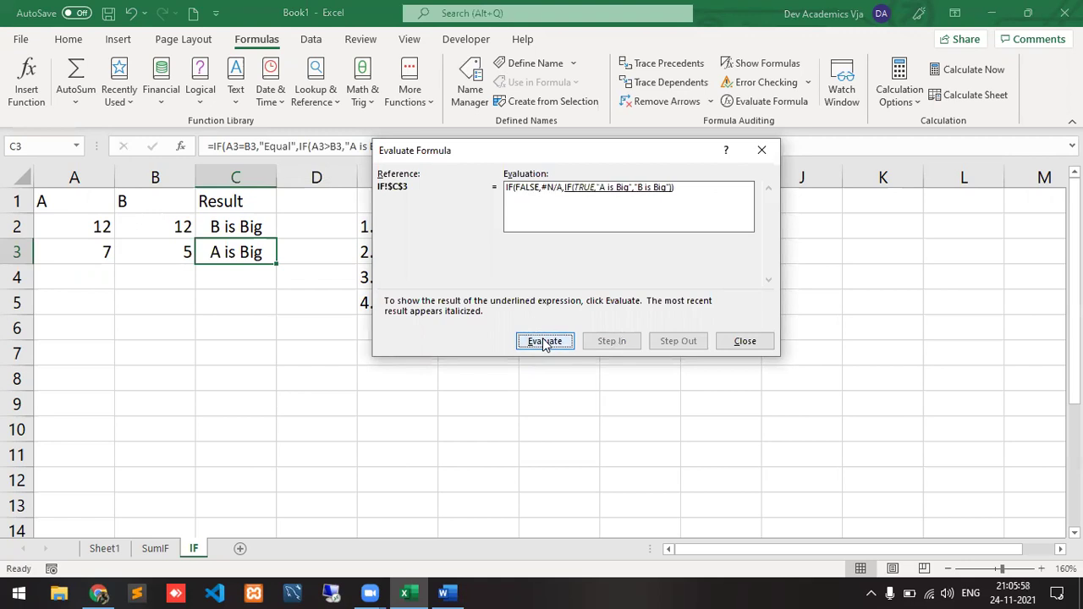
left_click(545, 342)
left_click(546, 342)
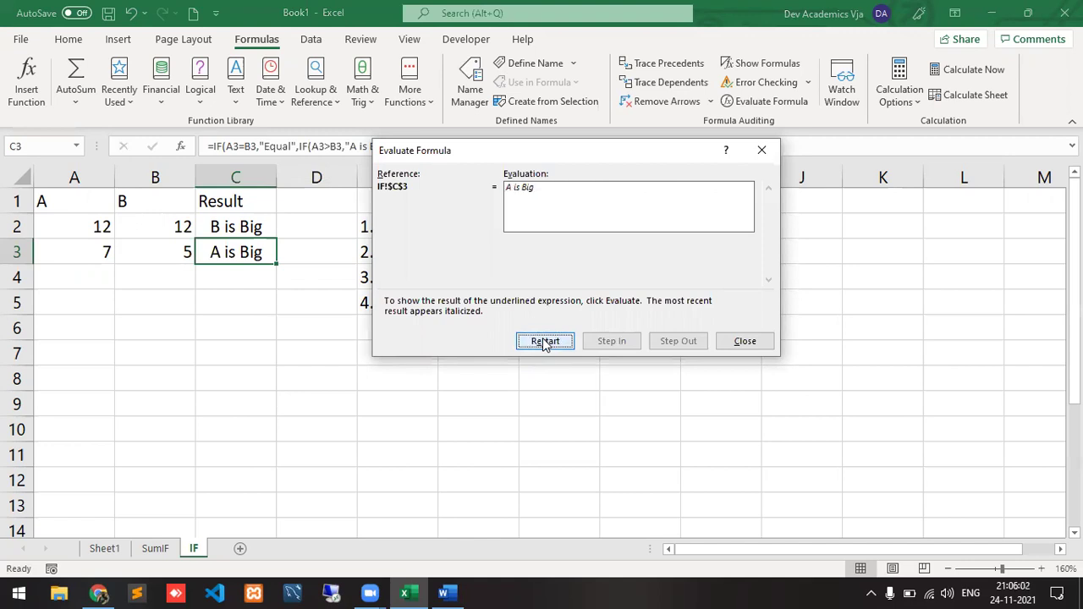
left_click(762, 150)
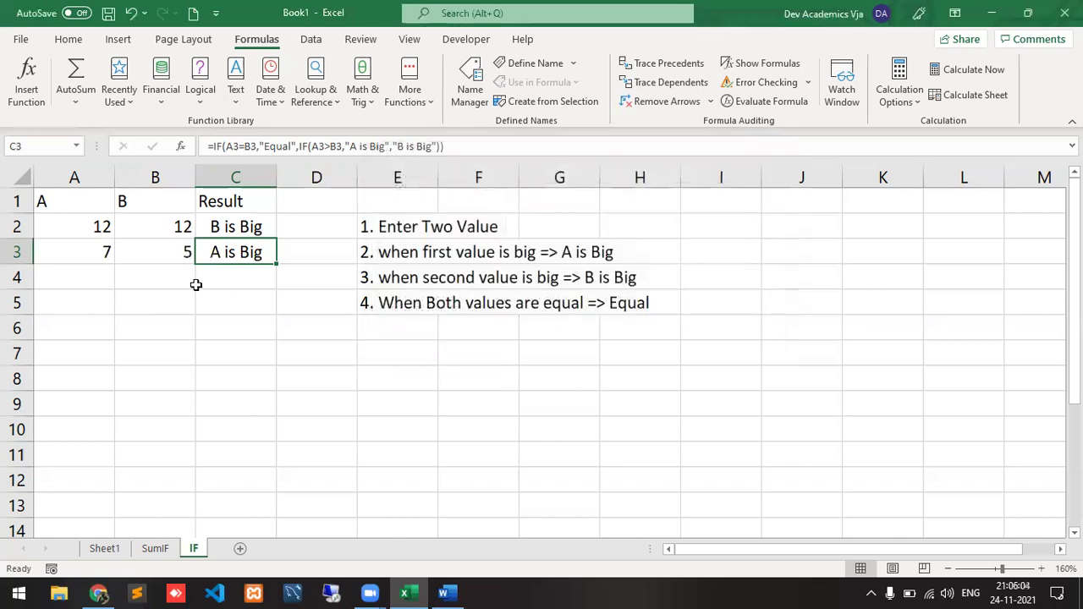
- Change the compared values to 8 in cell A3 and 12 in cell B3
left_click(100, 247)
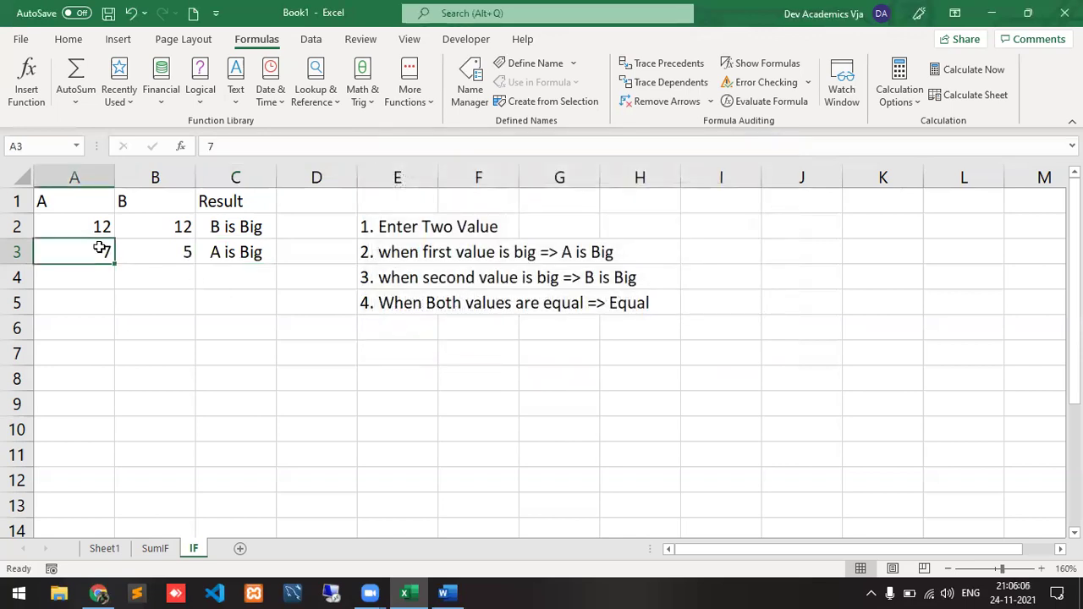
type("8")
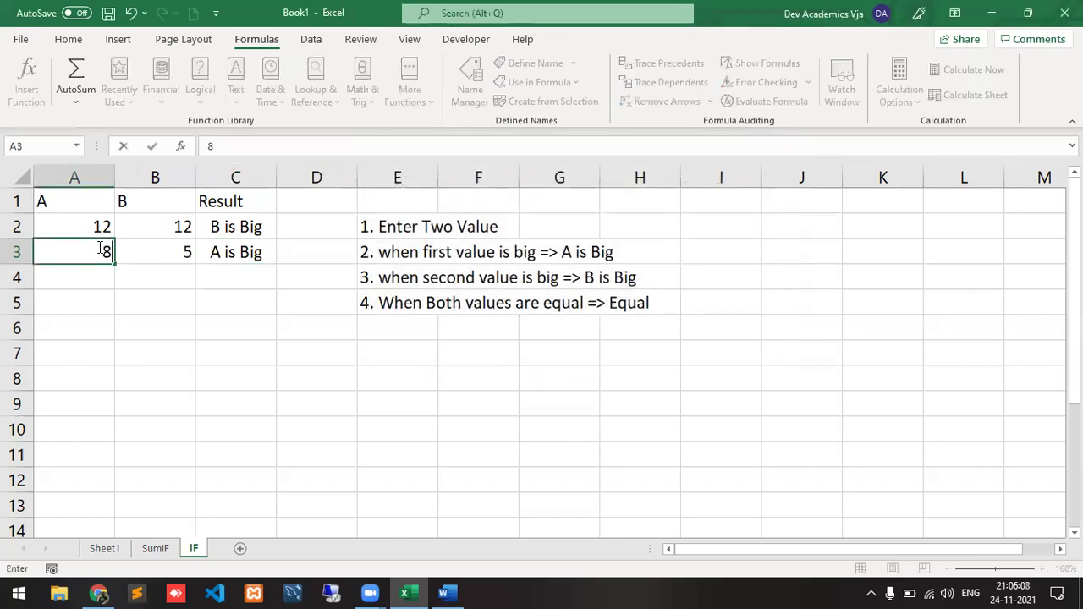
key("Tab")
type("12")
key("Tab")
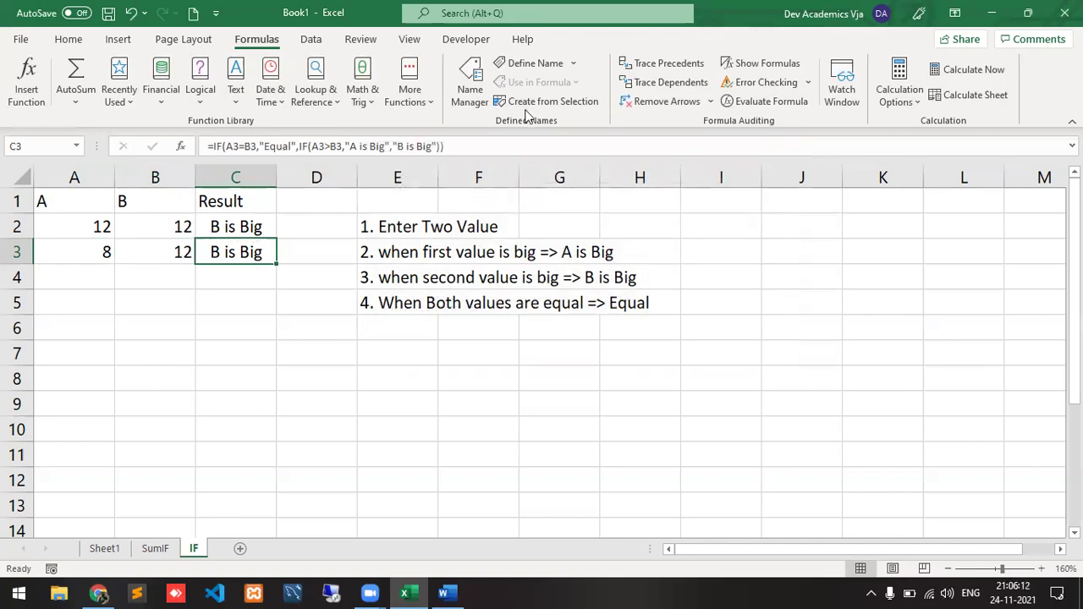
- Evaluate the nested IF in C3 stage by stage for A3 smaller than B3, through to its final result, and close the evaluation
left_click(764, 103)
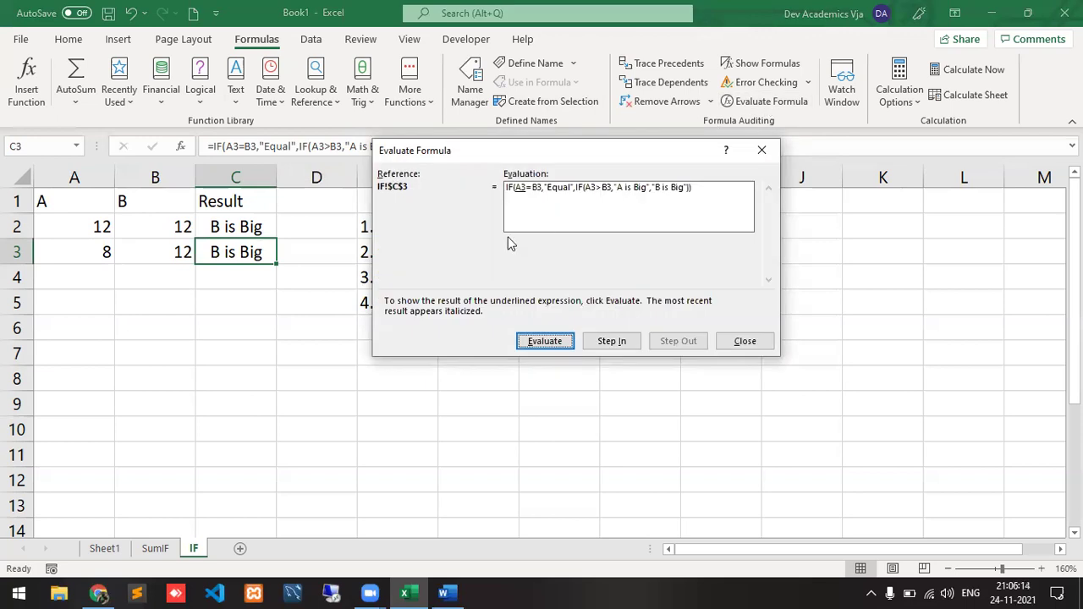
left_click(539, 342)
left_click(542, 342)
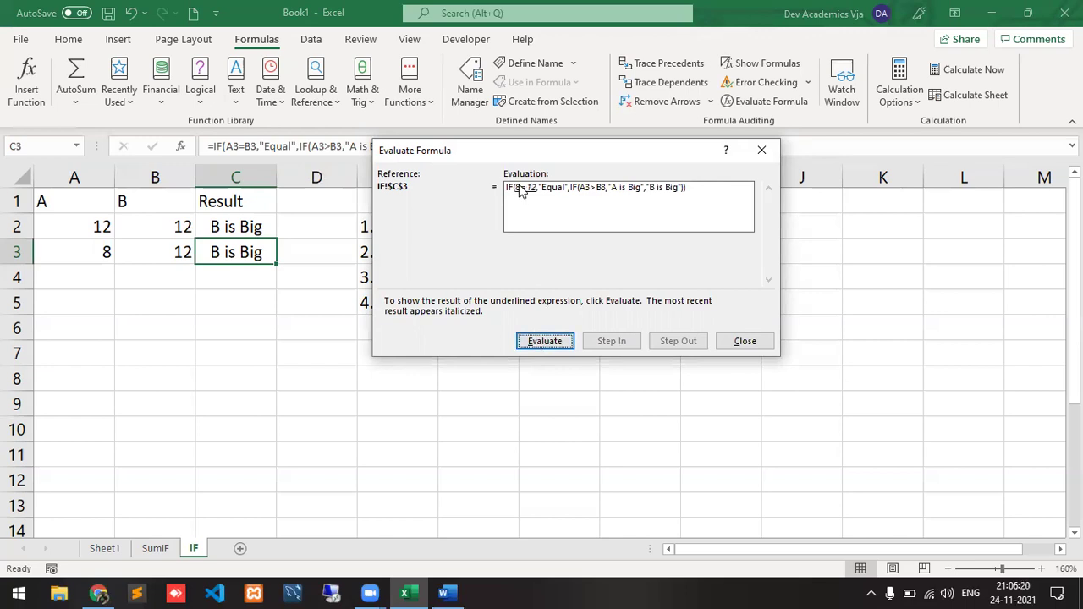
left_click(545, 341)
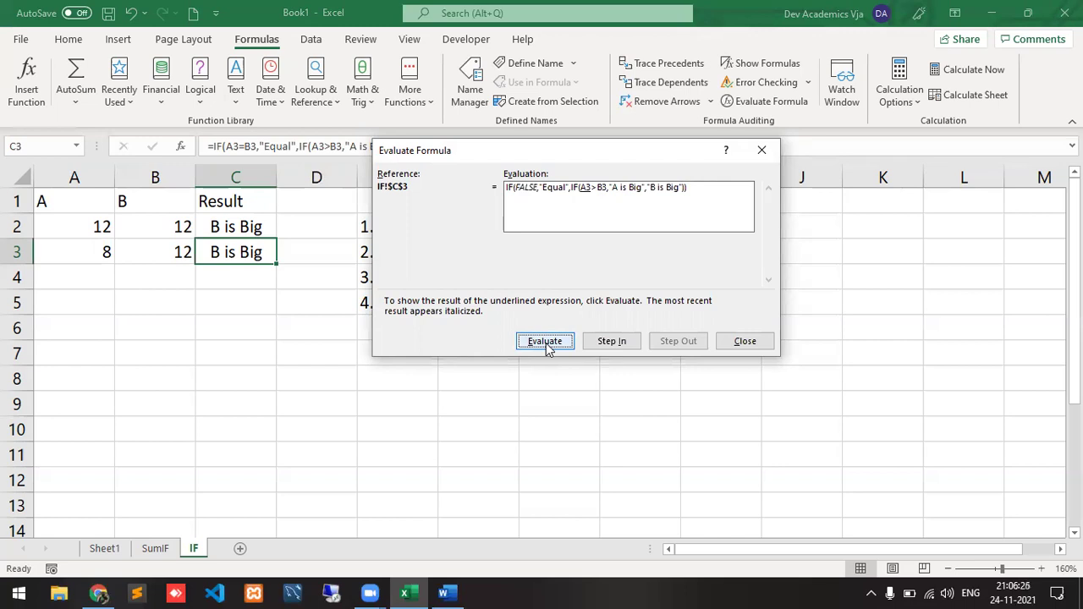
left_click(545, 342)
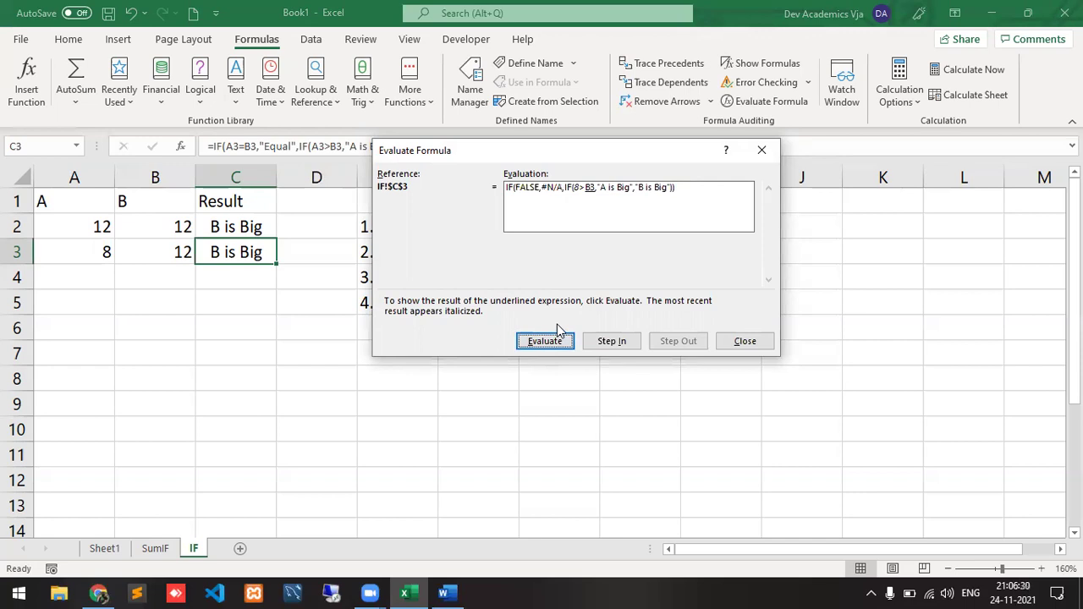
left_click(555, 341)
left_click(527, 346)
left_click(533, 347)
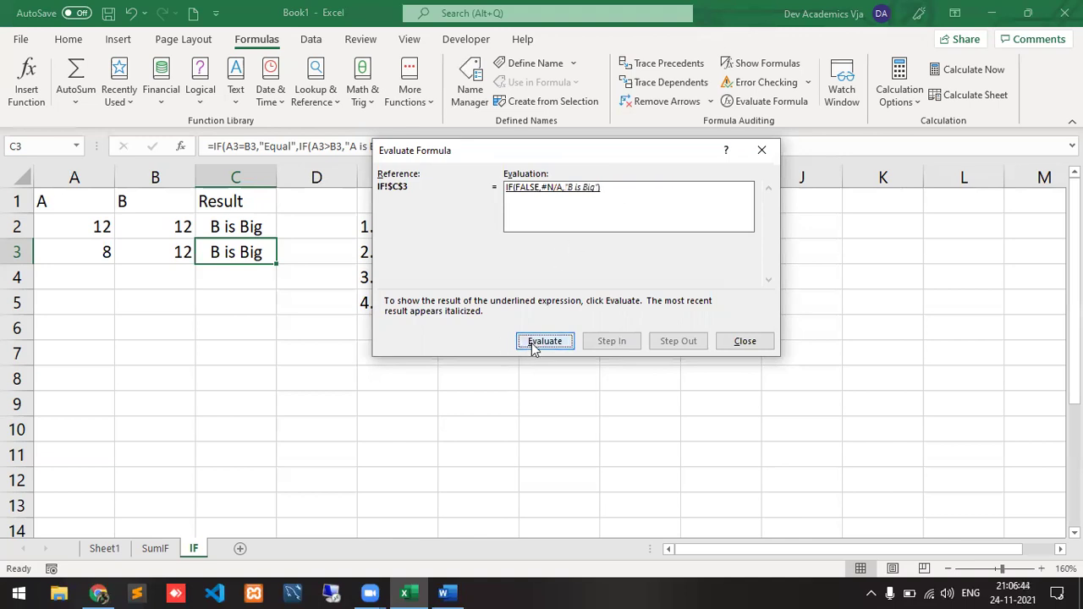
left_click(533, 347)
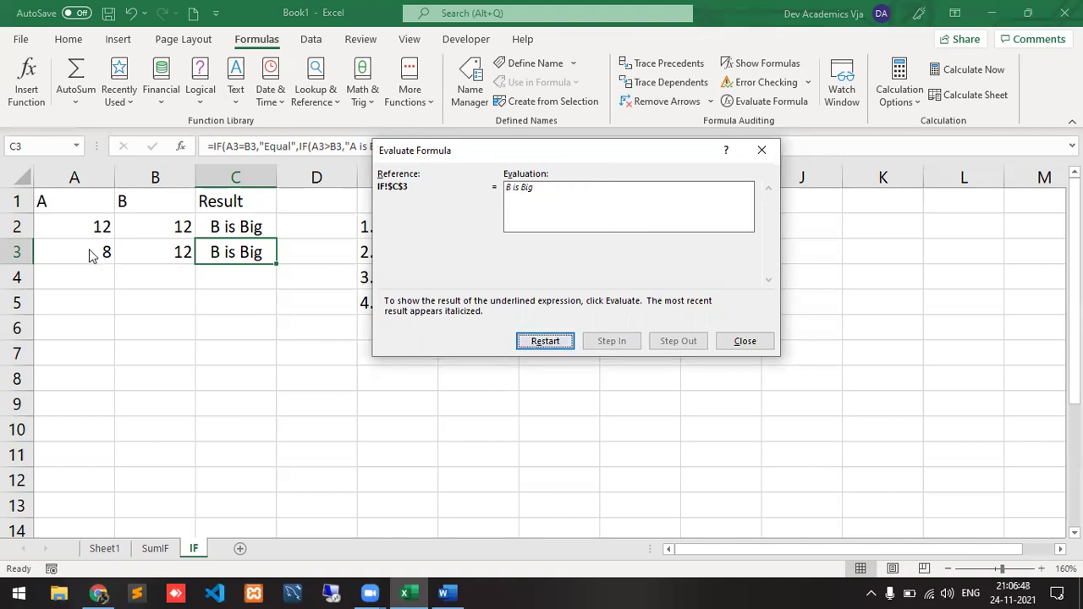
left_click(719, 343)
- Change the first compared value in cell A3 to 12
left_click(98, 261)
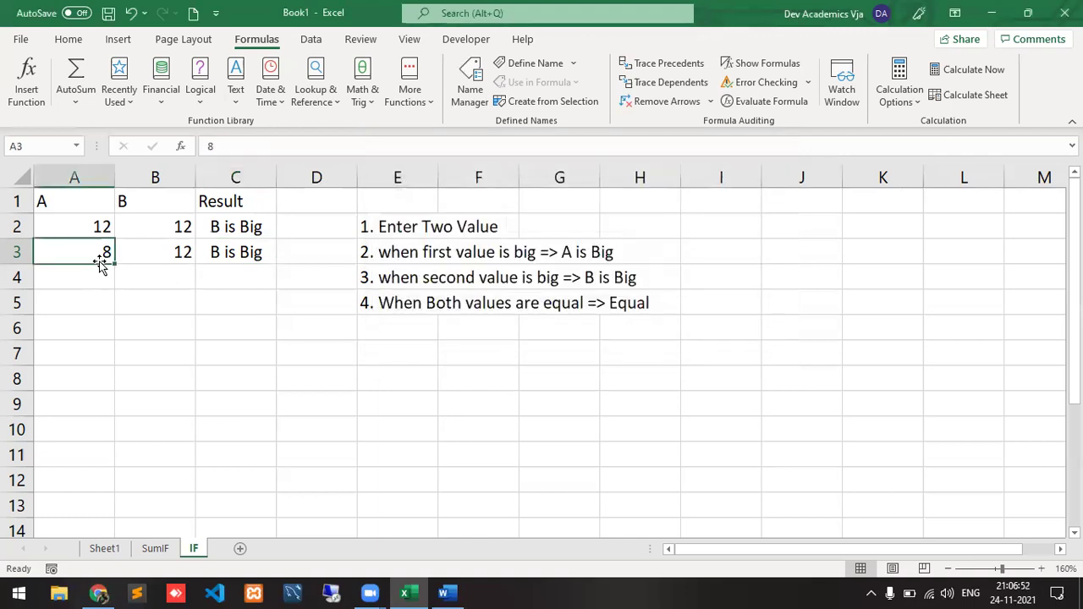
key("alt+Tab")
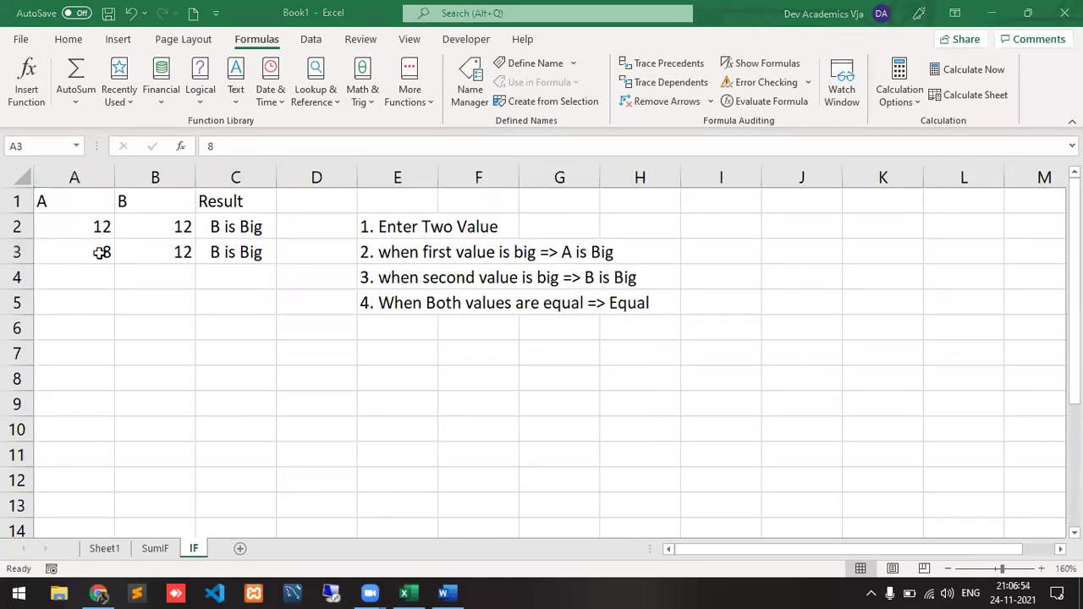
left_click(100, 252)
type("12")
key("Tab")
- Evaluate the nested IF in C3 stage by stage for the equal values in A3 and B3, and close the evaluation
key("Tab")
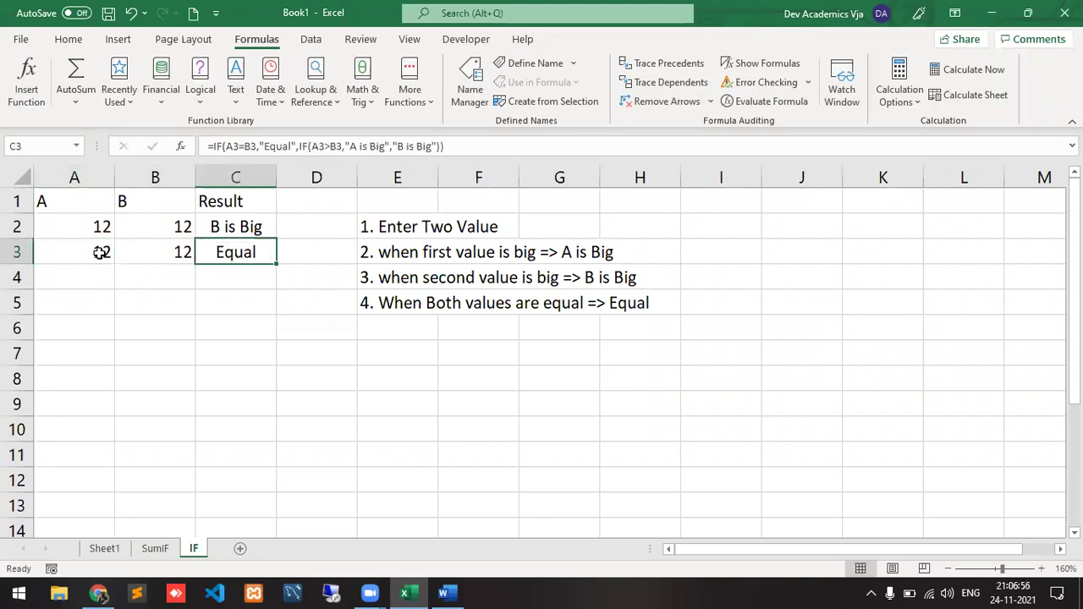
left_click(774, 101)
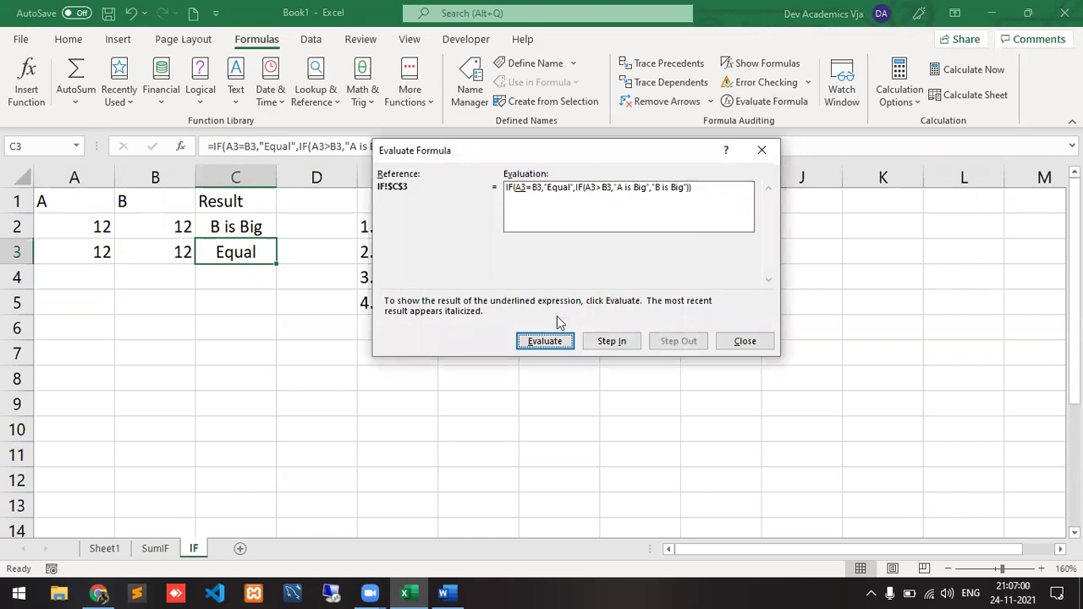
left_click(553, 341)
left_click(553, 341)
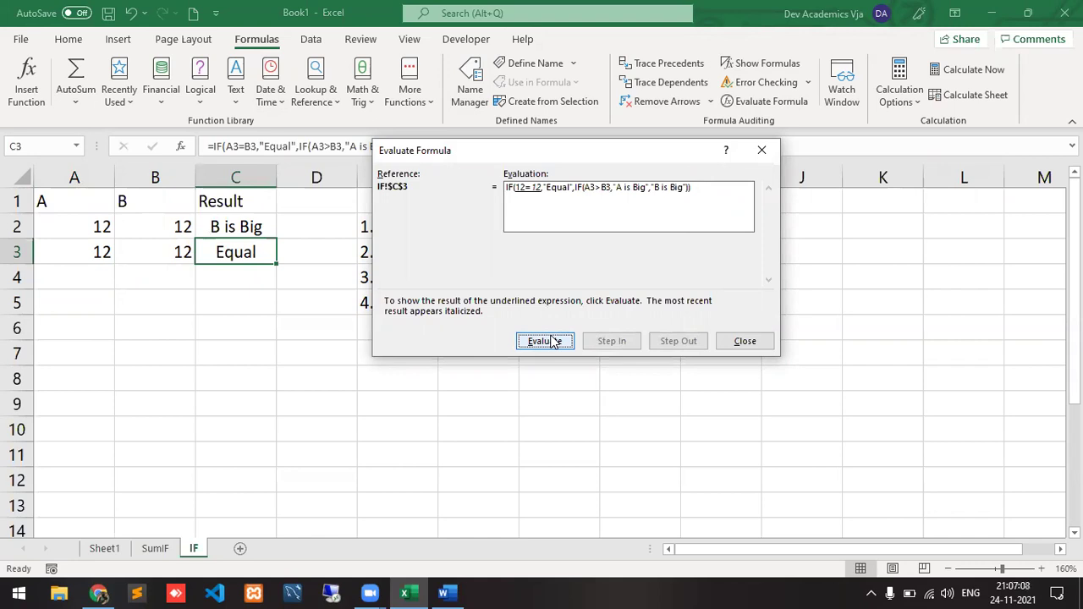
left_click(552, 341)
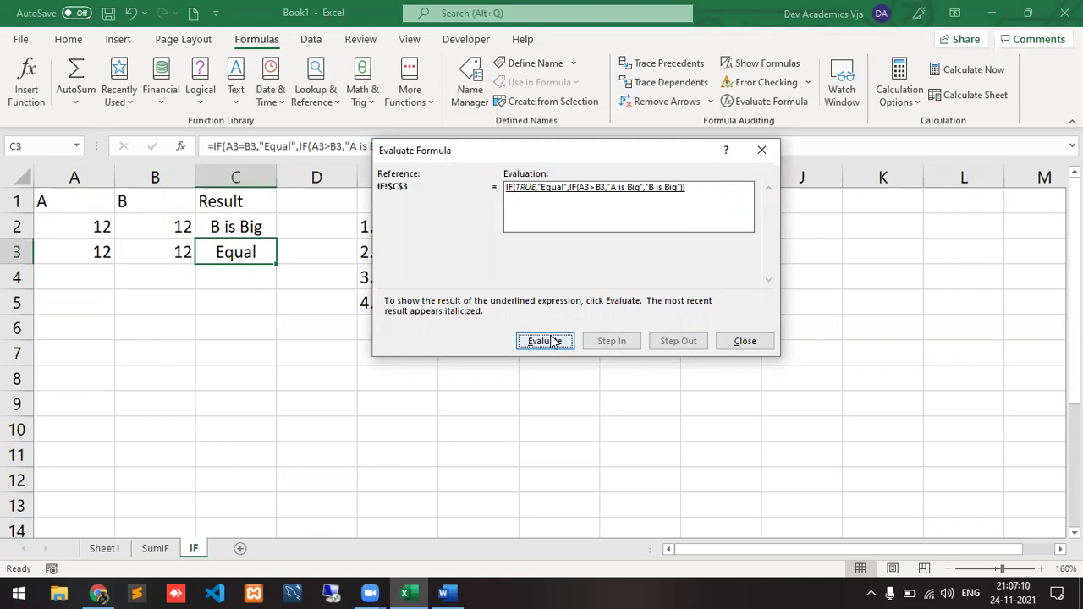
left_click(552, 341)
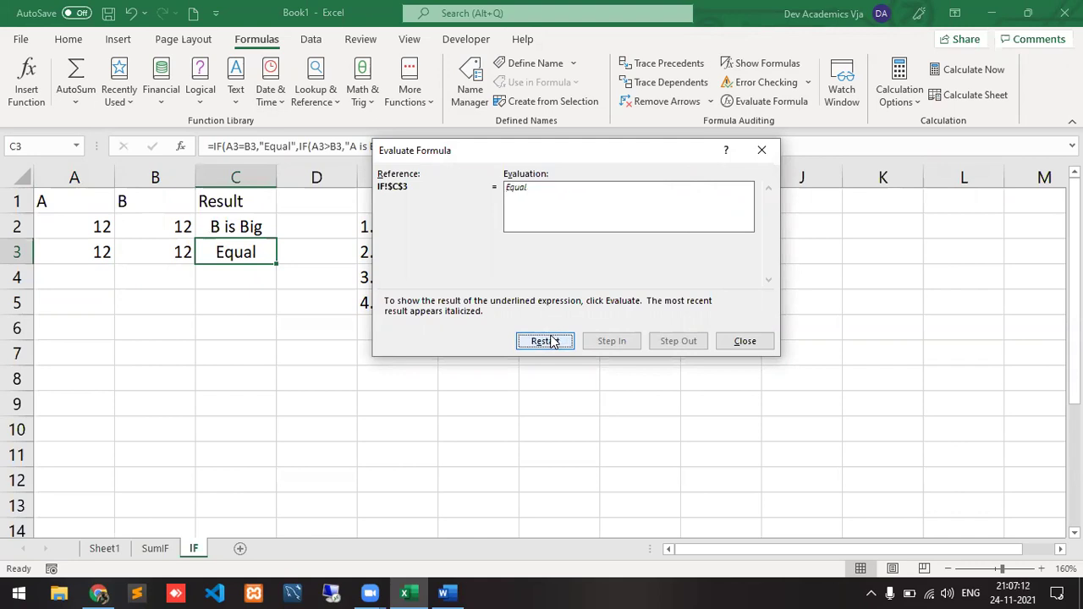
left_click(748, 341)
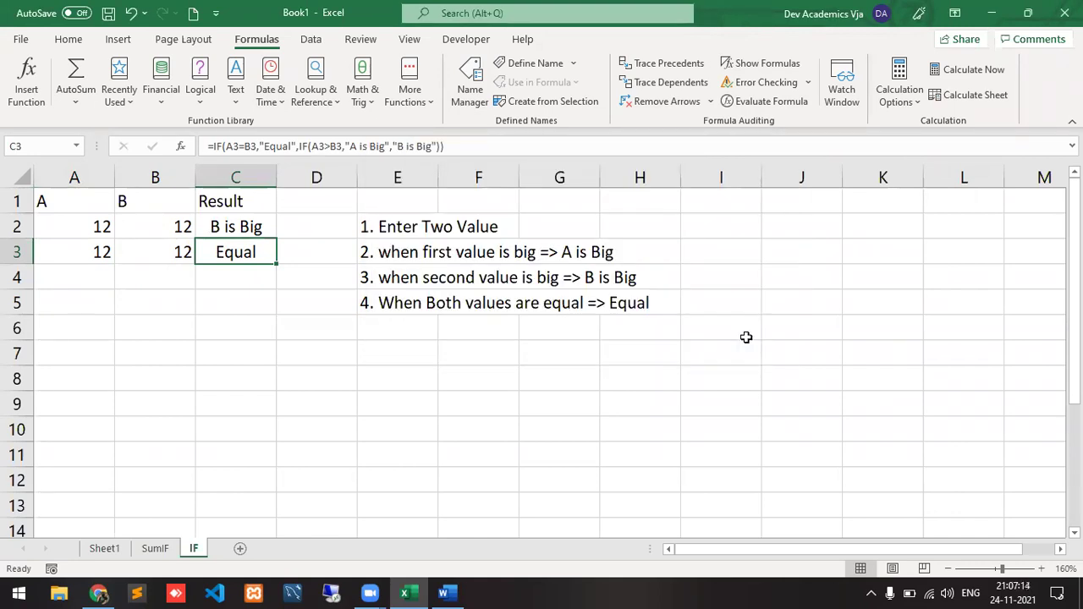